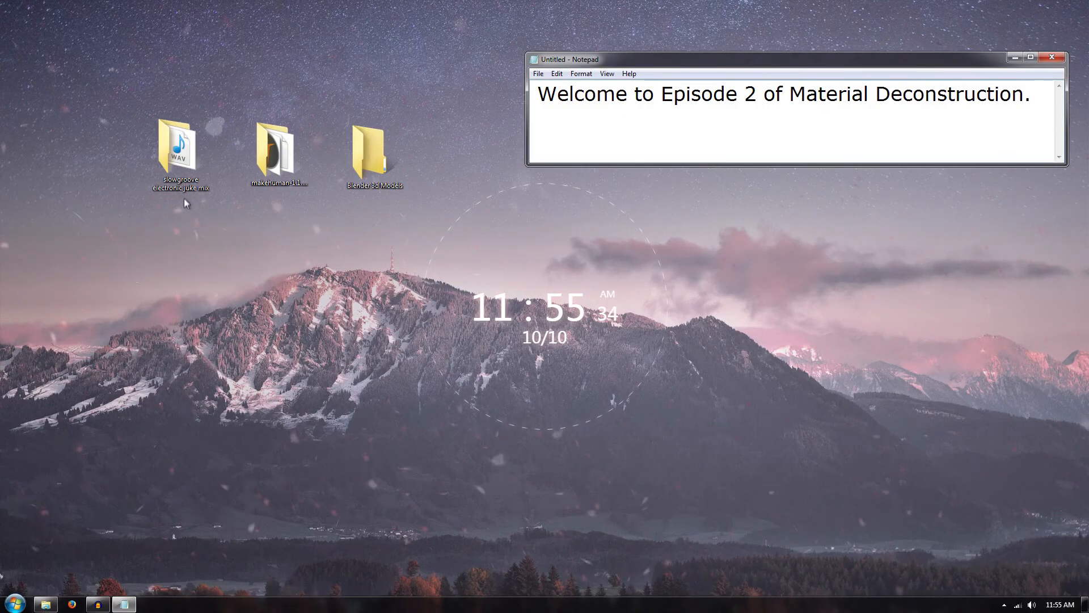
Step: Play the wtf audio file from the slowgroove electronic juke mix folder and move the player and Notepad windows apart
double_click(181, 181)
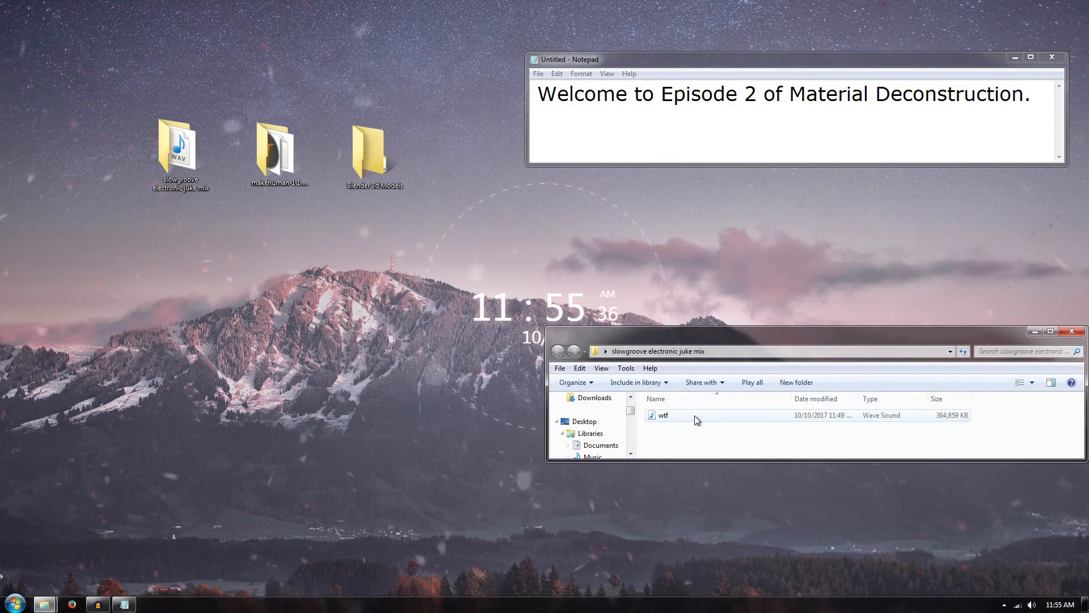
double_click(694, 415)
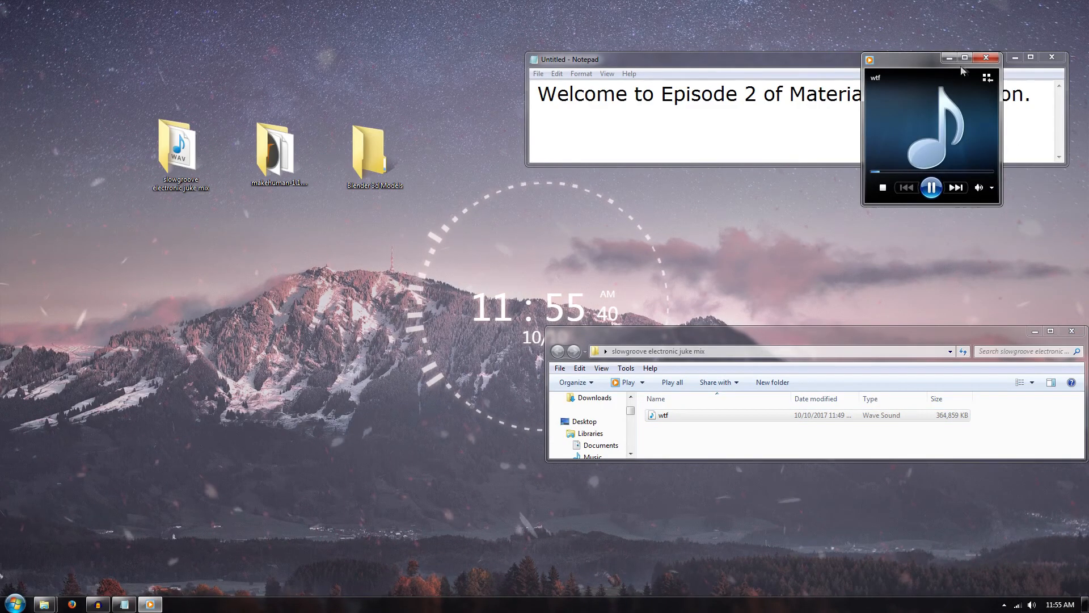
drag(905, 59, 940, 154)
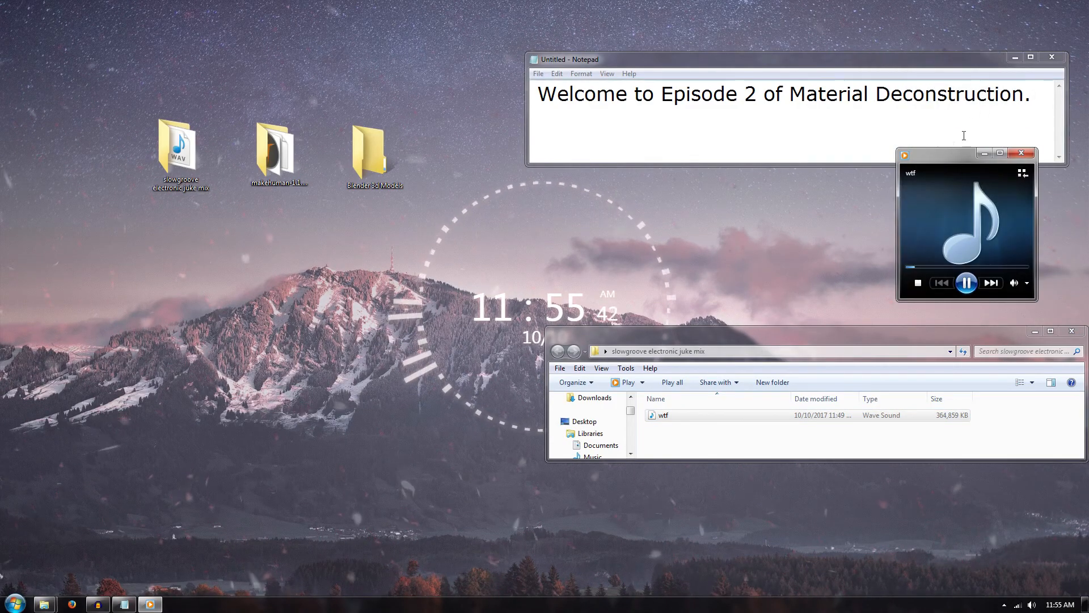
click(1034, 103)
drag(1022, 60, 608, 224)
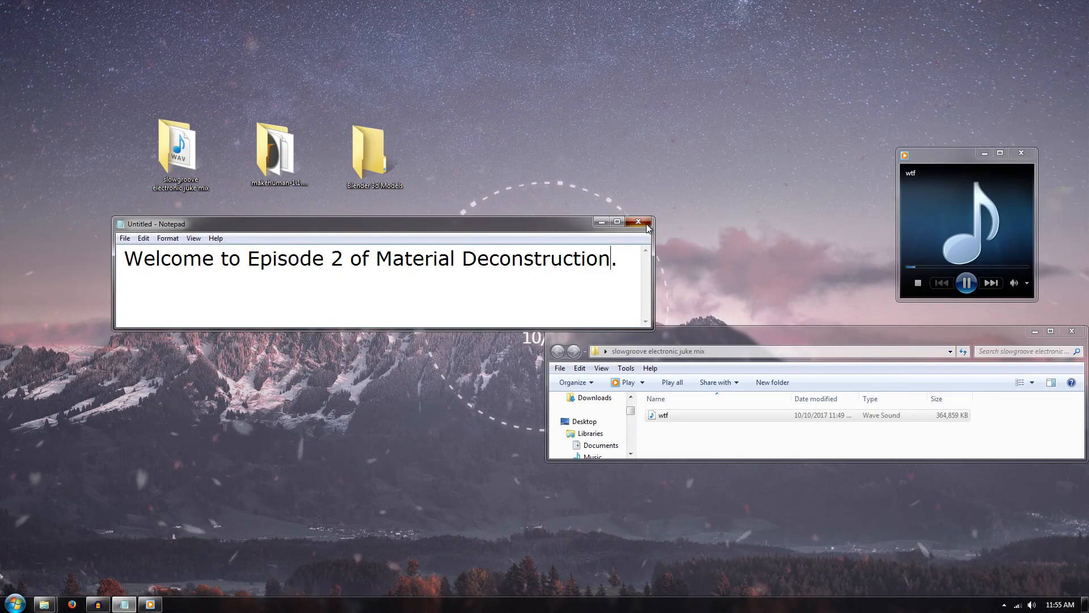
Step: Lower the music player's volume, then close the audio folder and move the Notepad note below the desktop clock
click(1027, 287)
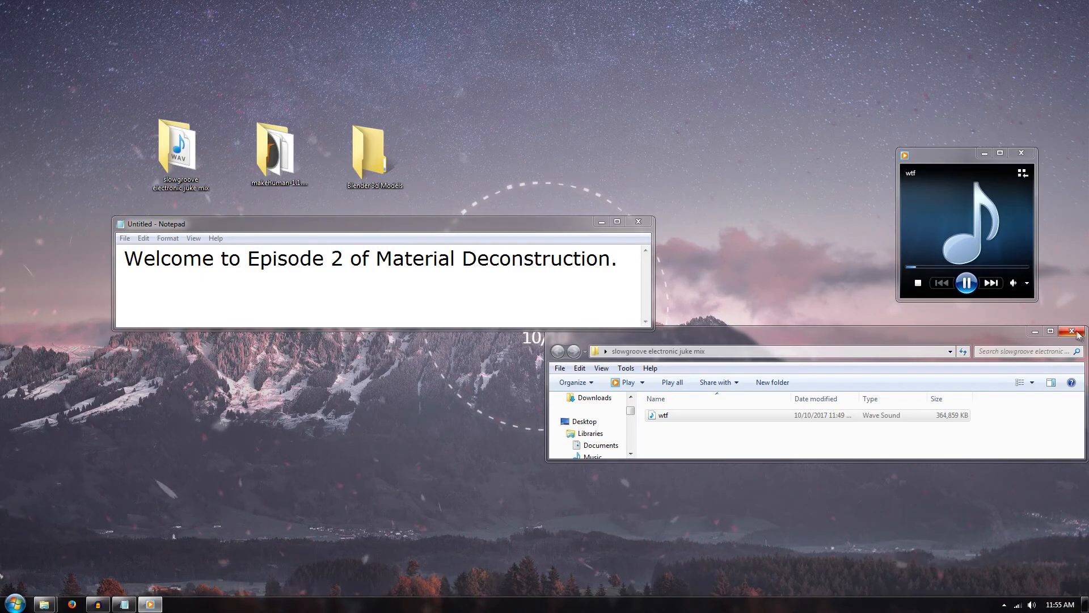
mouse_move(984, 281)
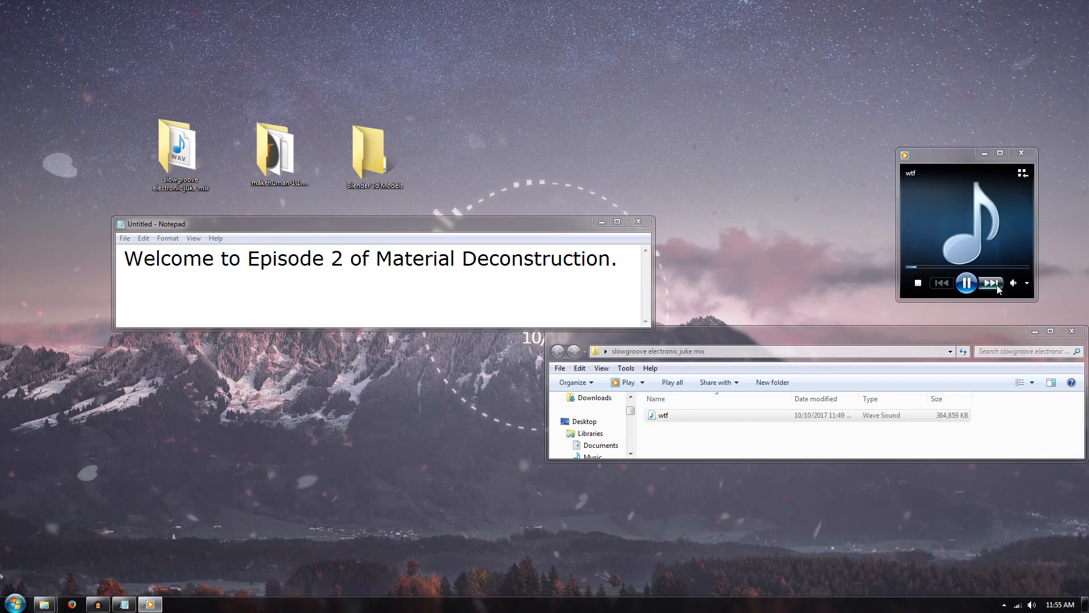
click(1071, 333)
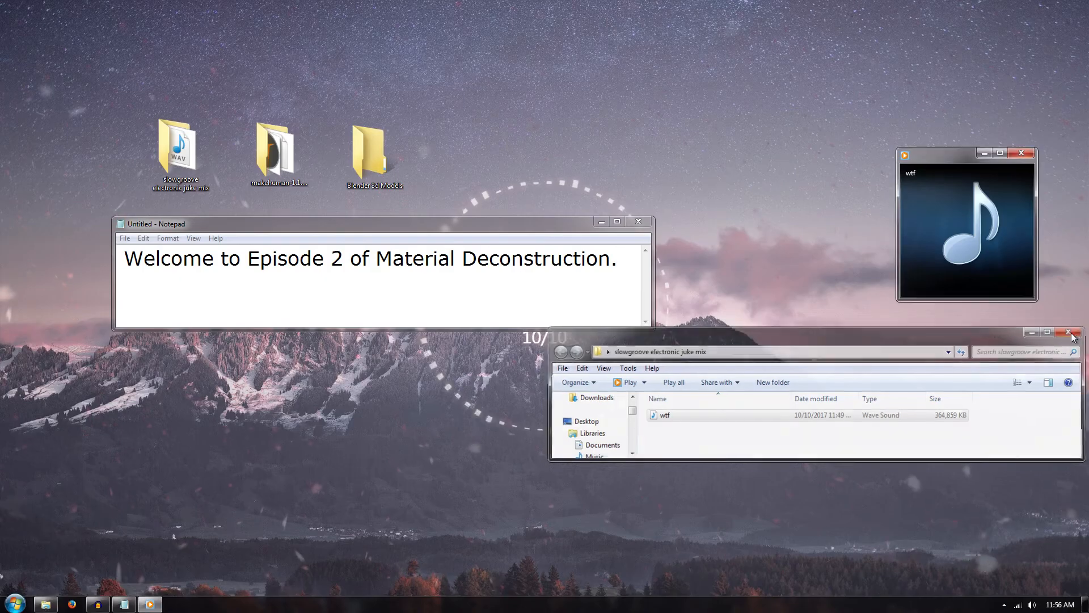
drag(563, 234, 523, 465)
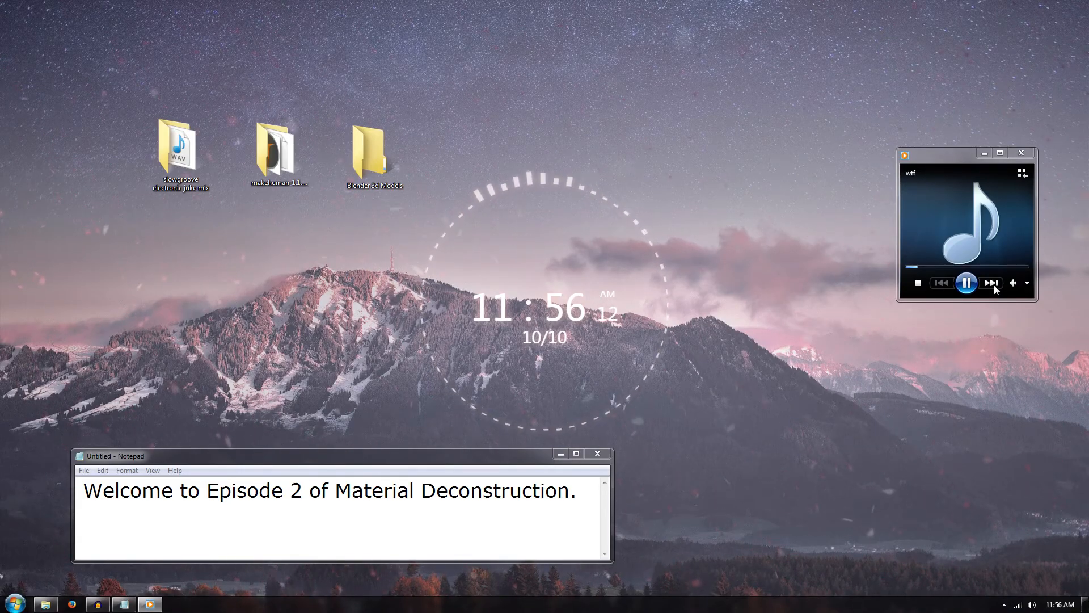
Step: Launch MakeHuman from the makehuman 1.1.1 folder on the desktop and maximize its window
click(285, 162)
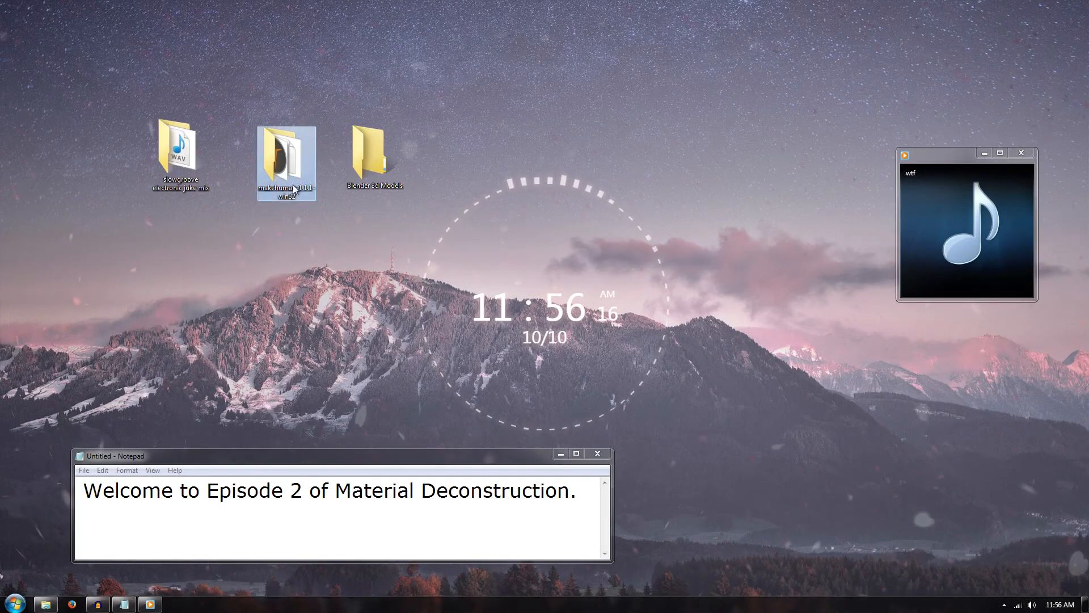
key(Return)
drag(698, 339, 450, 4)
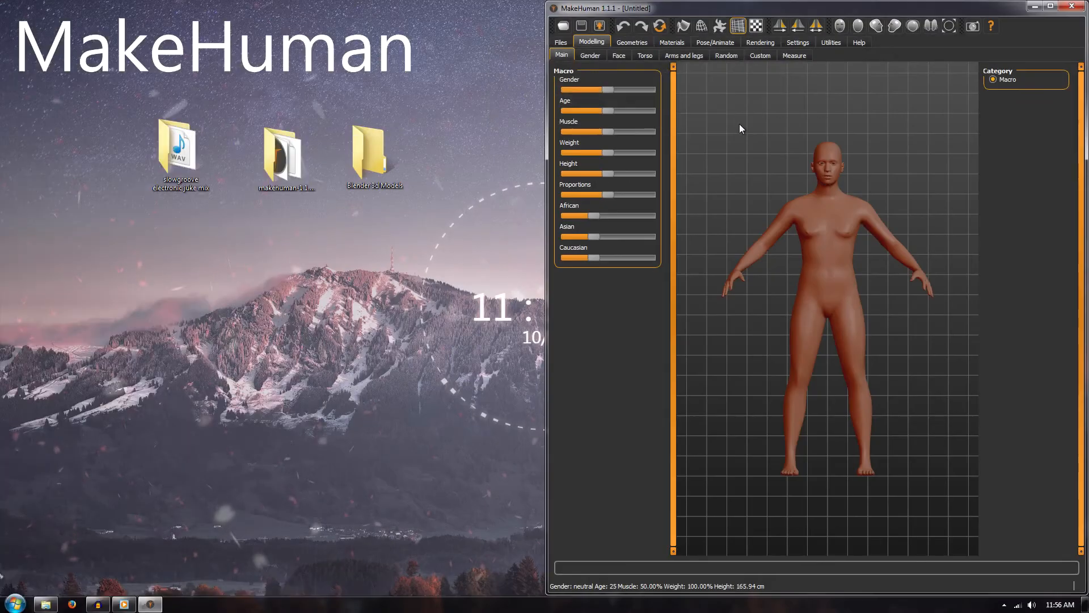
double_click(666, 12)
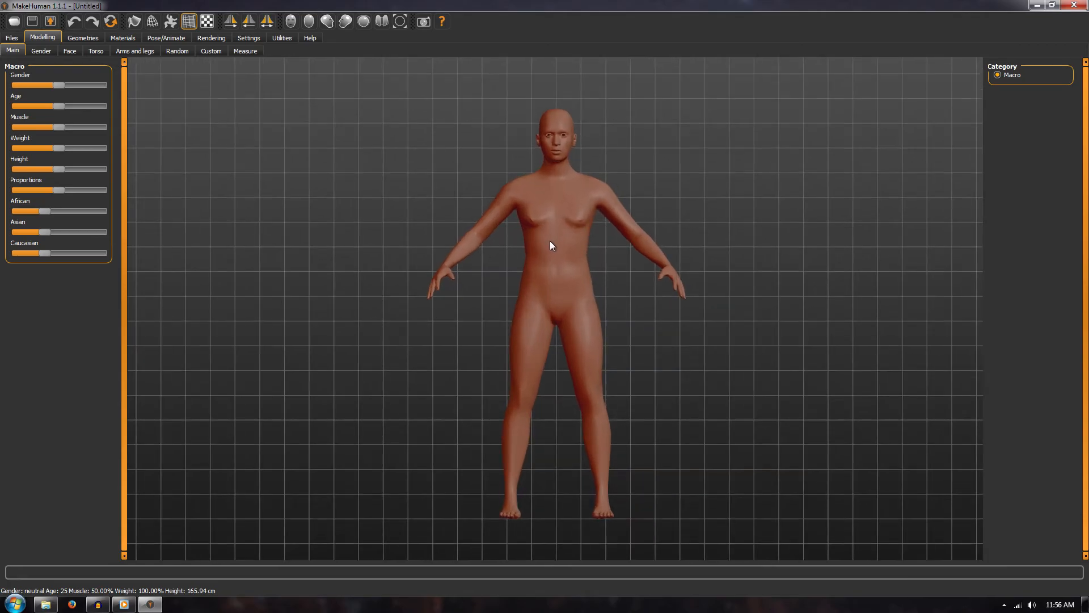
Step: Set the figure's gender to 95.90% male, age to 1, muscle to 100% and weight to 150%
mouse_move(551, 240)
mouse_down()
mouse_move(553, 255)
mouse_move(587, 270)
mouse_move(627, 262)
mouse_move(602, 244)
mouse_move(493, 250)
mouse_move(564, 262)
mouse_move(547, 260)
mouse_up()
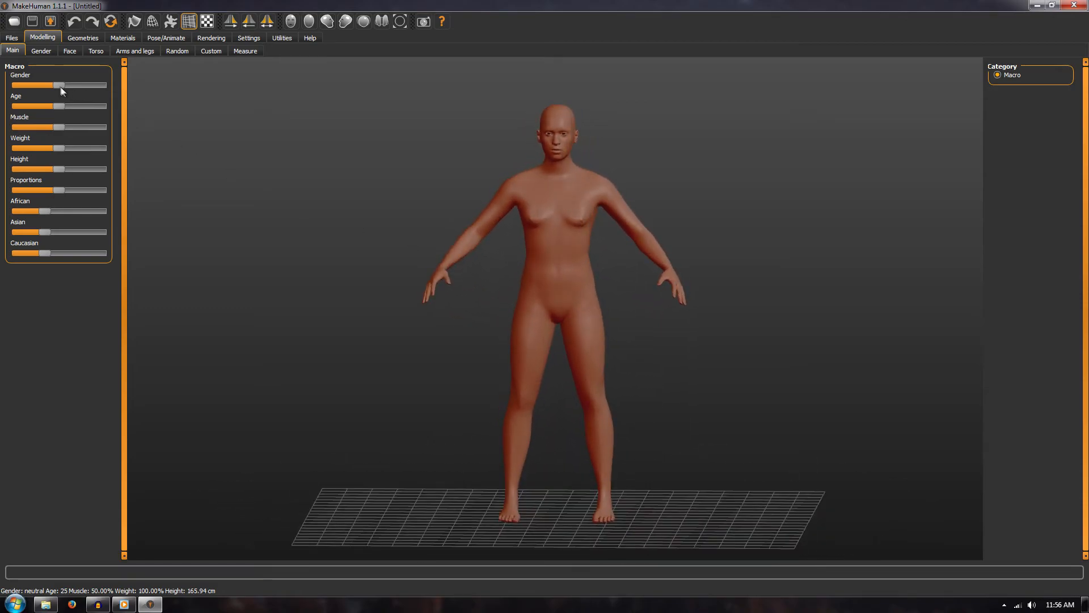
drag(60, 88, 44, 72)
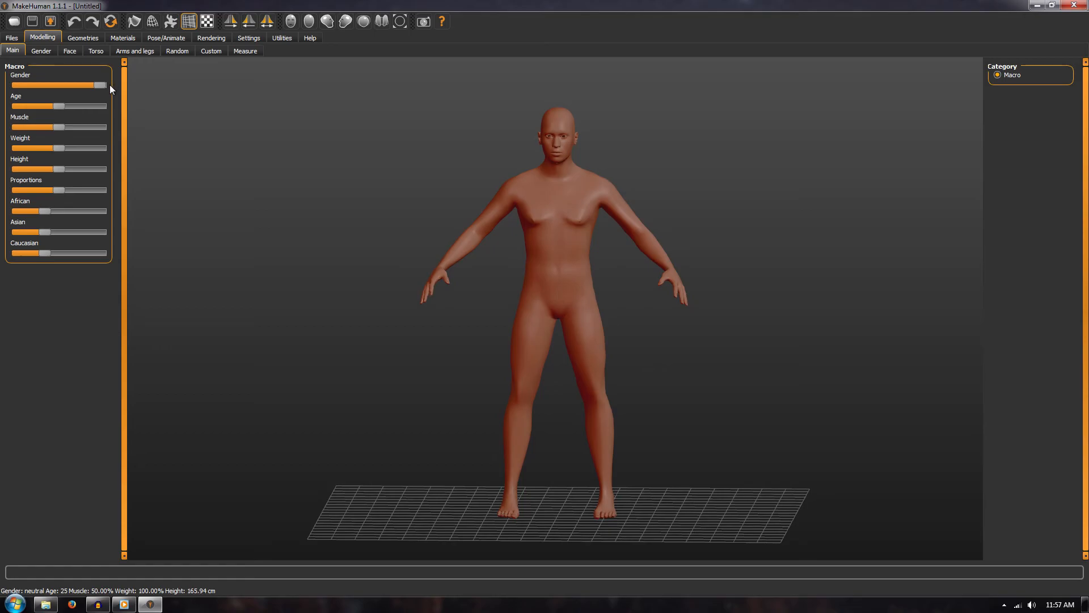
drag(98, 98, 61, 130)
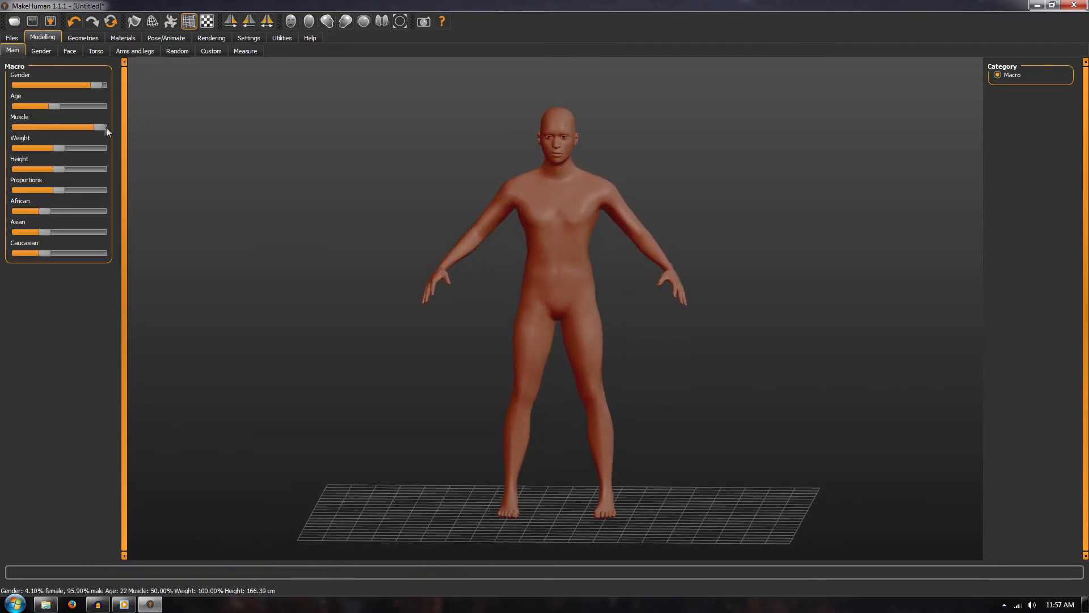
drag(87, 111, 27, 114)
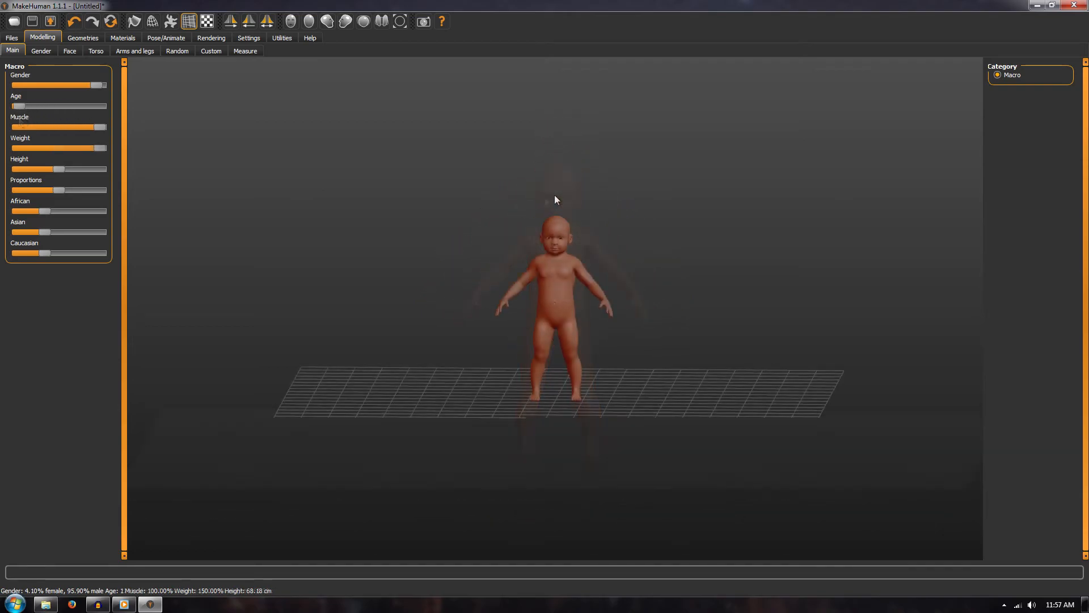
Step: Raise the figure's height to about four fifths of its range, set the age to 27 and reduce muscle to about half
scroll(562, 199, up, 8)
scroll(574, 199, down, 2)
mouse_move(578, 211)
mouse_down()
mouse_move(659, 212)
mouse_move(572, 205)
mouse_up()
scroll(583, 212, down, 5)
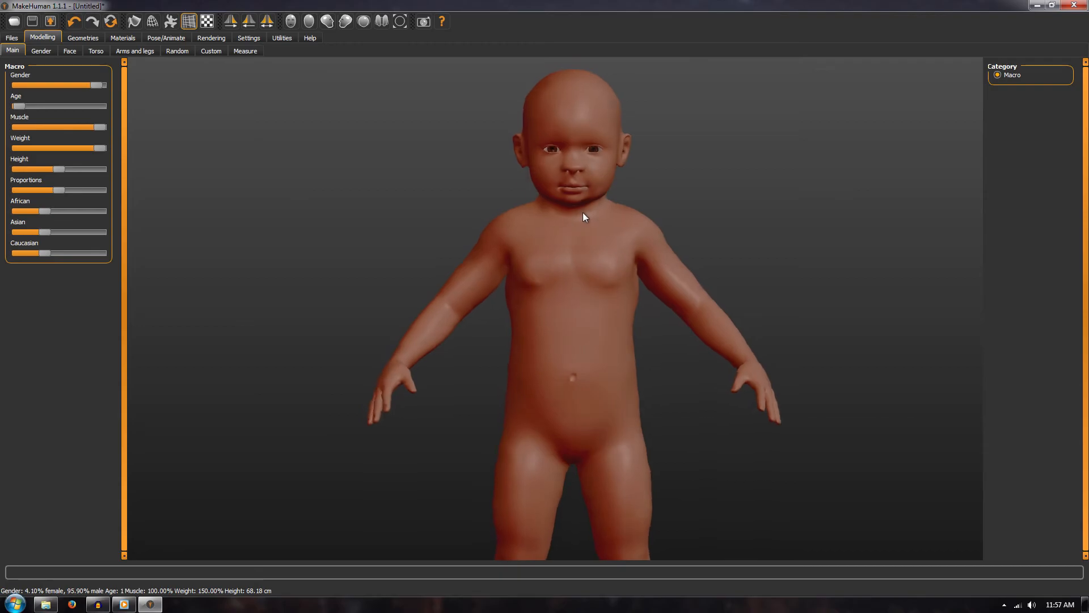
drag(58, 169, 88, 169)
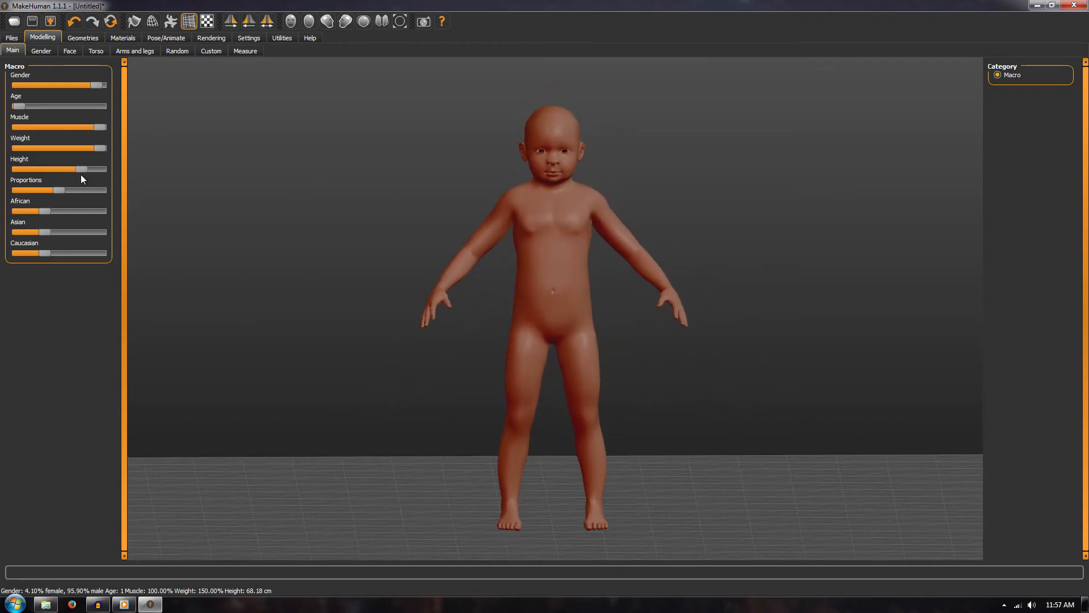
mouse_move(18, 106)
mouse_down()
mouse_move(100, 121)
mouse_move(58, 126)
mouse_up()
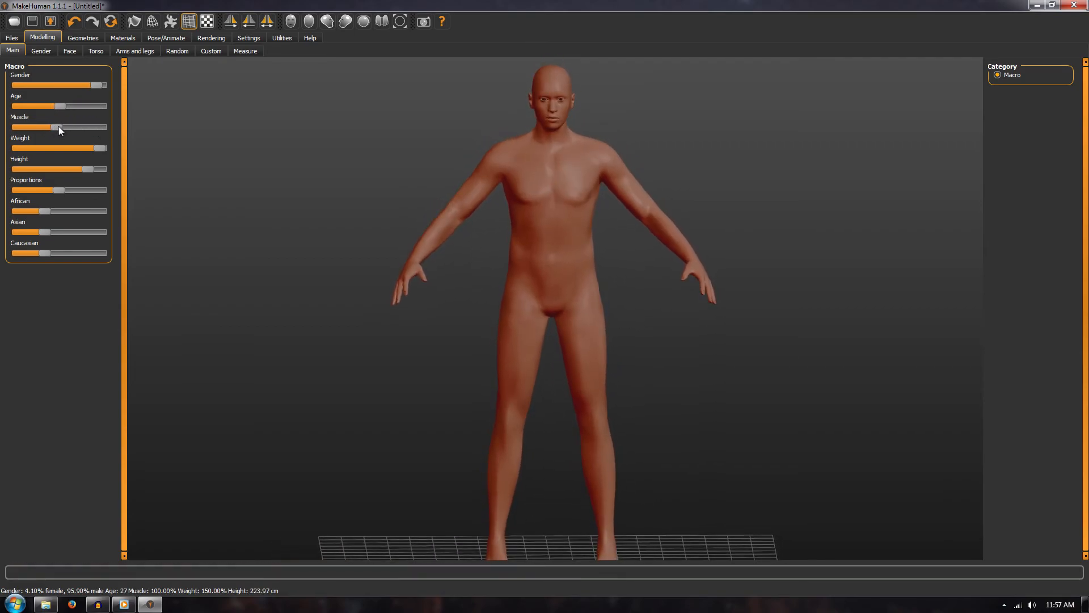
Step: Make the figure's ethnicity mix mainly Asian, reduce its height slightly and shift its gender fully to female
mouse_move(44, 211)
mouse_down()
mouse_move(93, 223)
mouse_move(43, 229)
mouse_up()
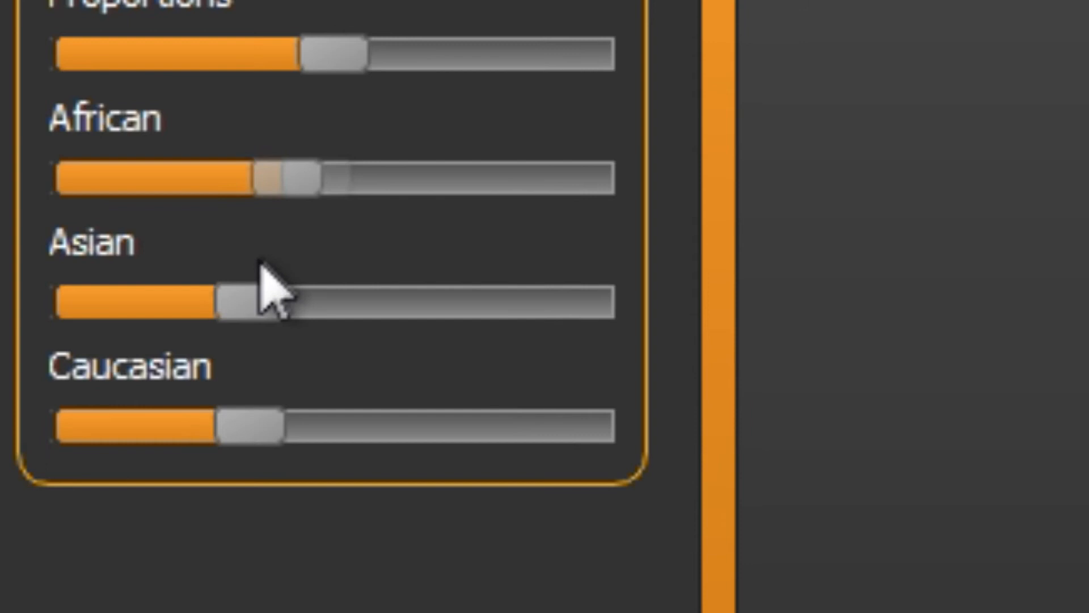
drag(250, 318, 528, 329)
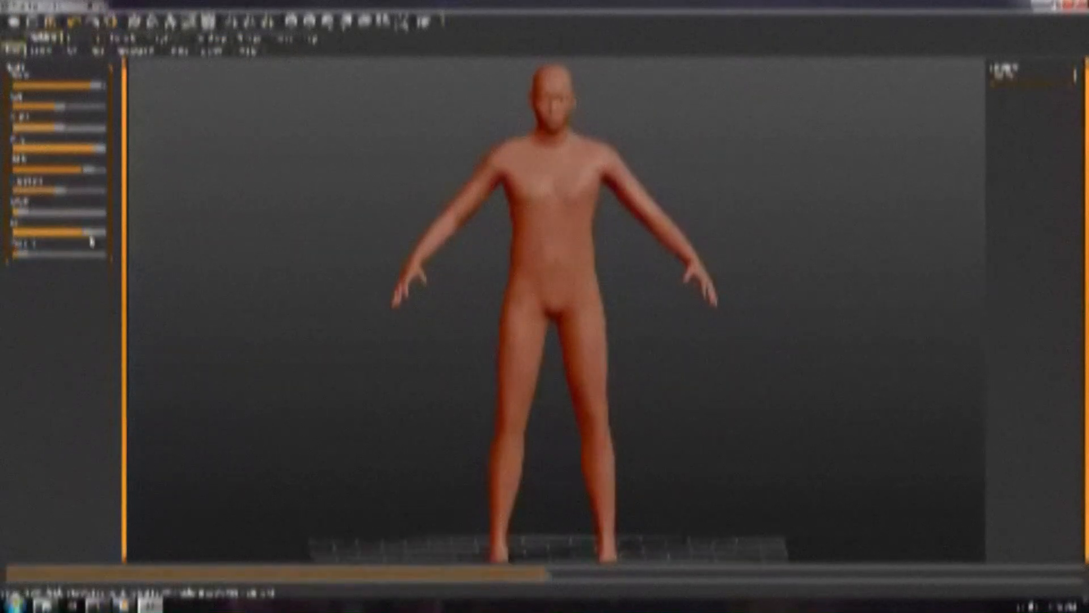
drag(92, 242, 69, 235)
drag(88, 169, 73, 169)
drag(95, 86, 59, 86)
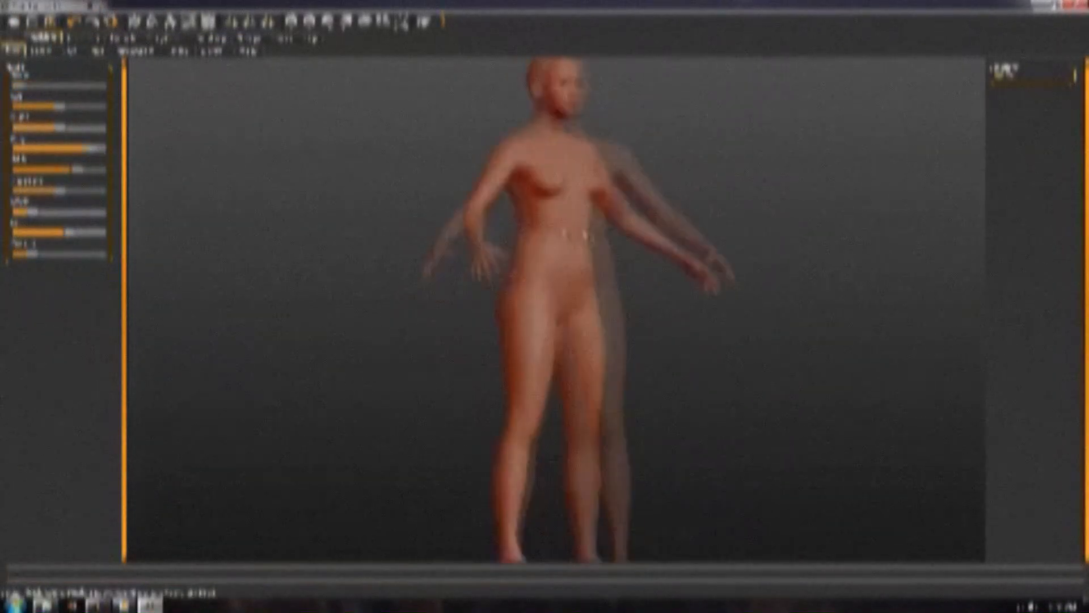
Step: Put a grey fedora hat on the figure from the clothes geometries
drag(583, 235, 600, 270)
click(44, 51)
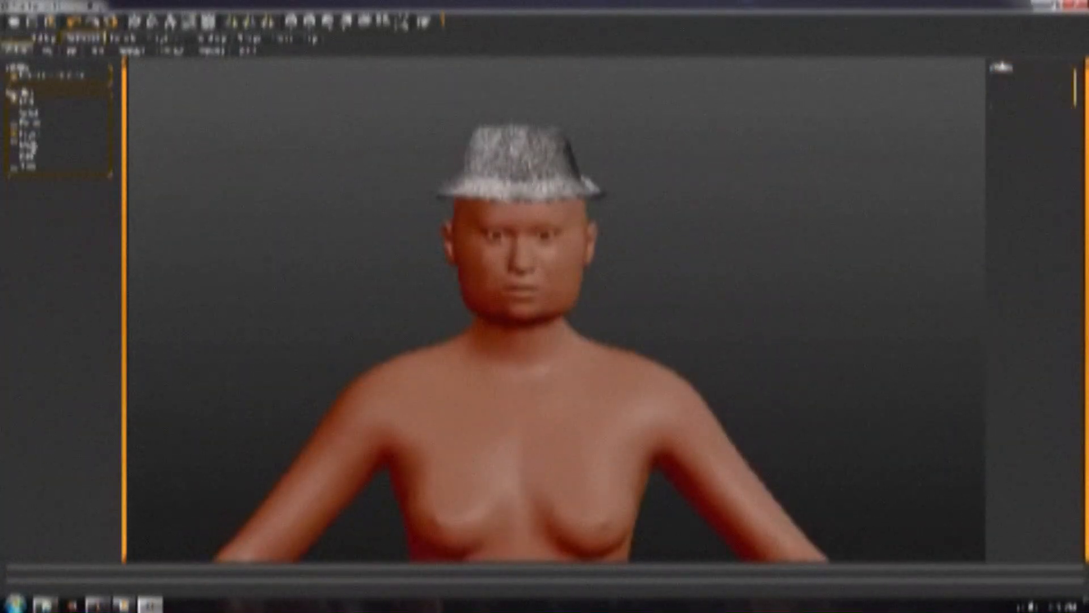
click(1002, 80)
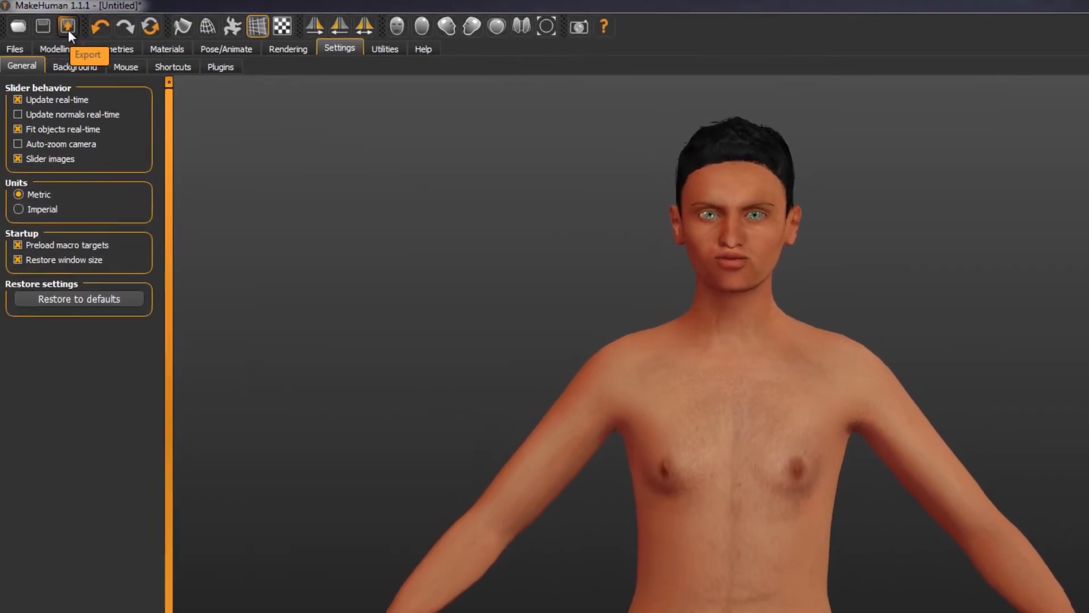
Step: Export the figure as a Filmbox (fbx) mesh into the Blender 3d Models folder
click(68, 27)
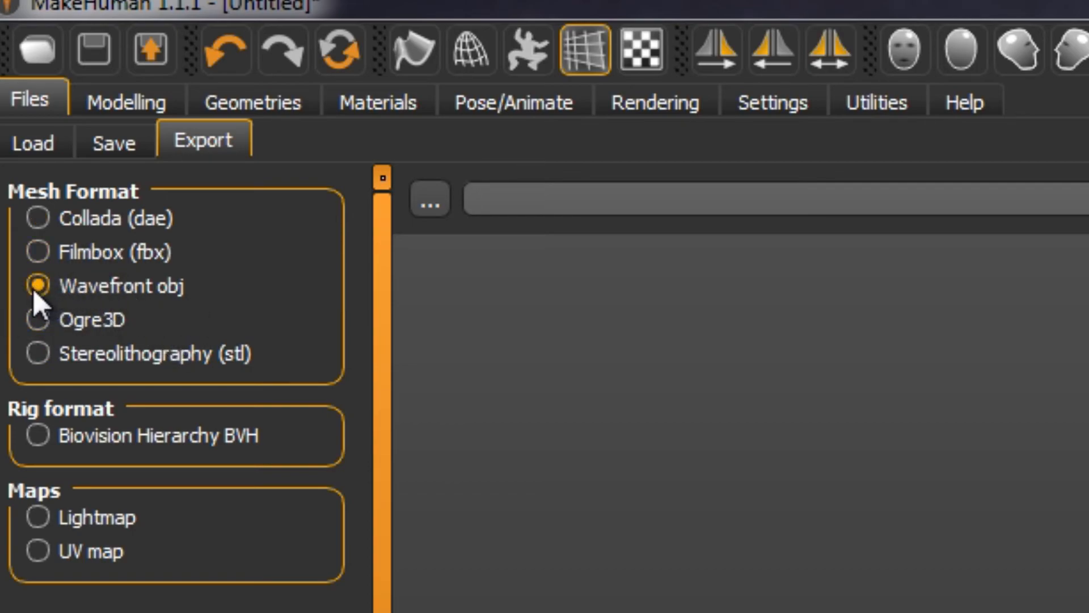
click(35, 257)
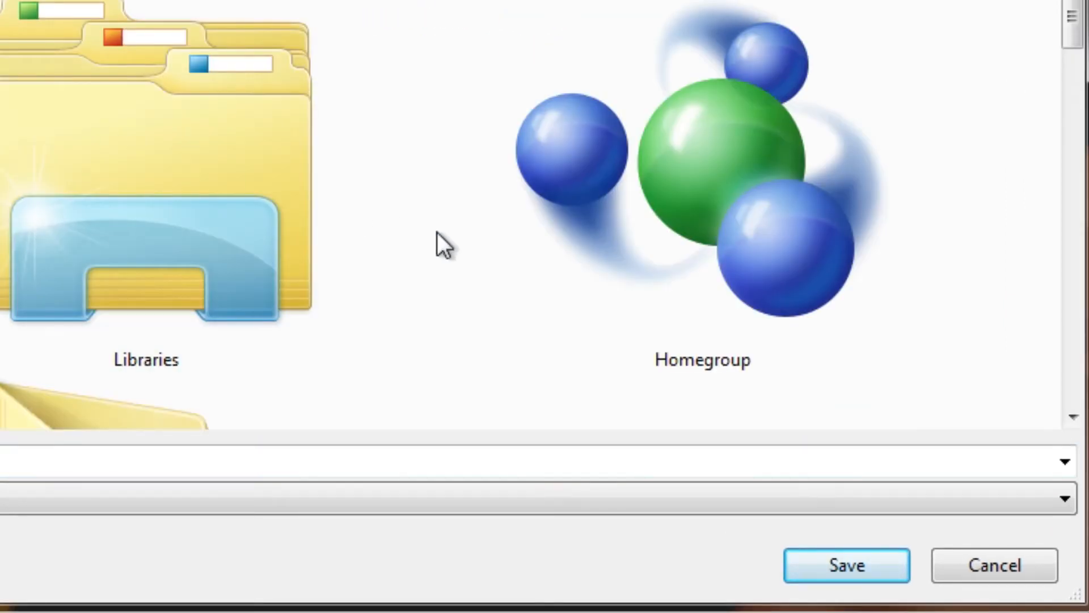
scroll(428, 227, down, 3)
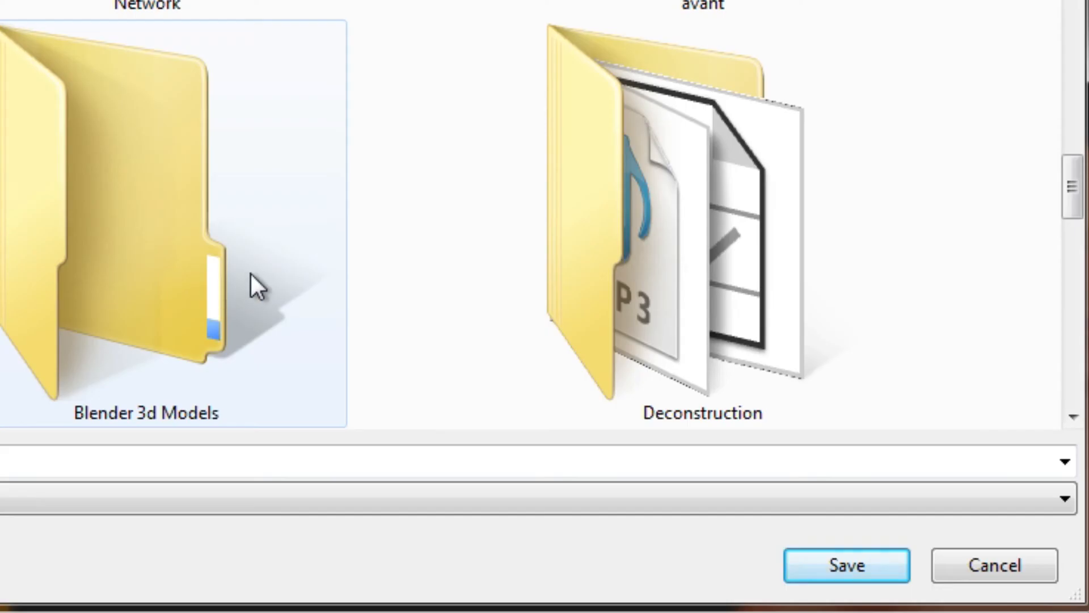
click(224, 258)
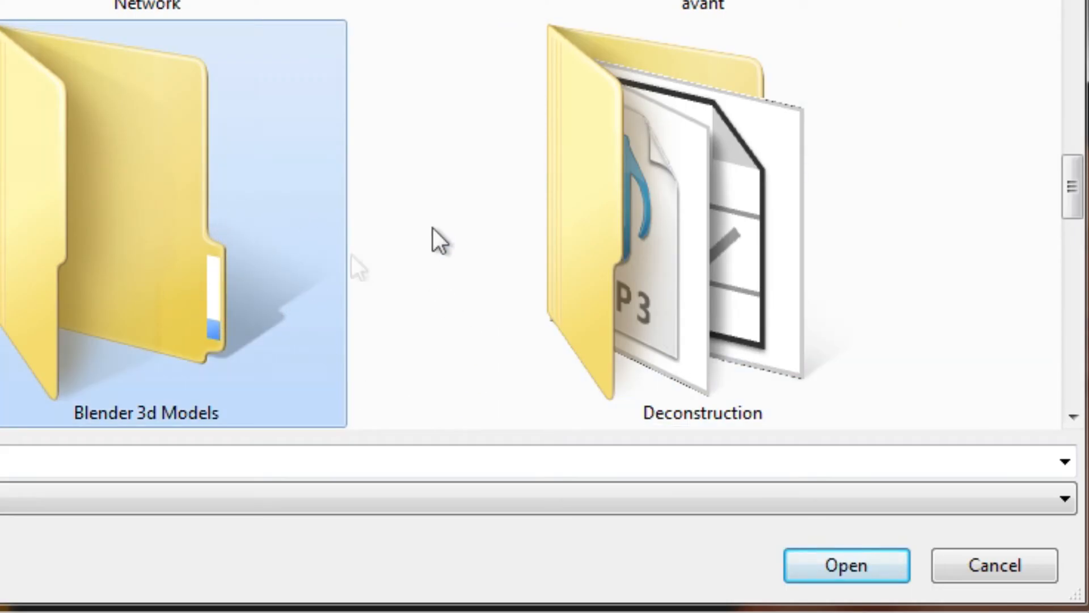
double_click(69, 228)
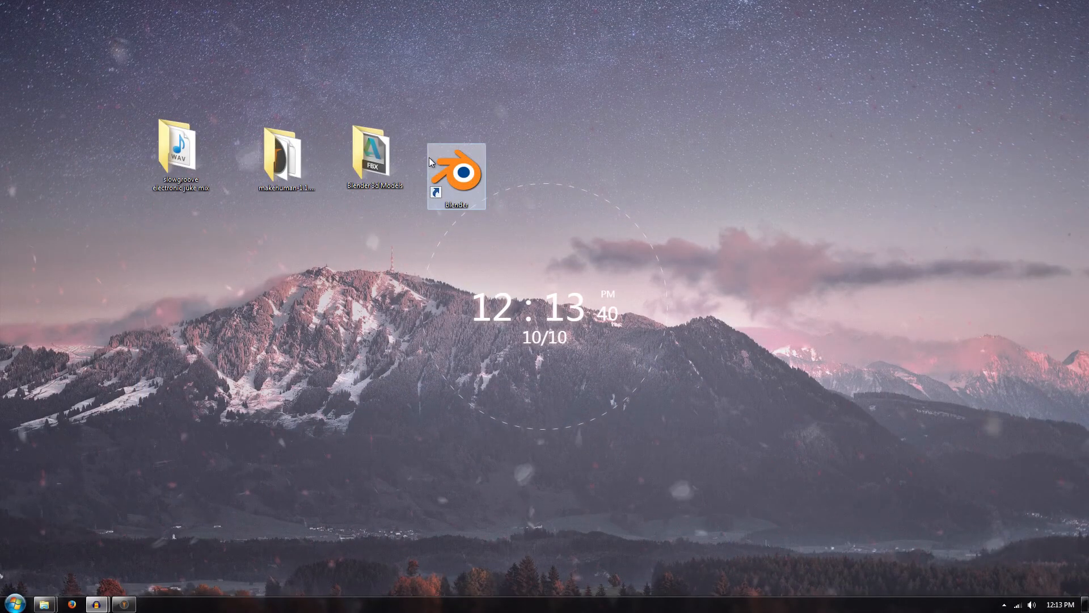
Step: Launch Blender from its desktop shortcut and hide the 3D view's properties sidebar
double_click(431, 163)
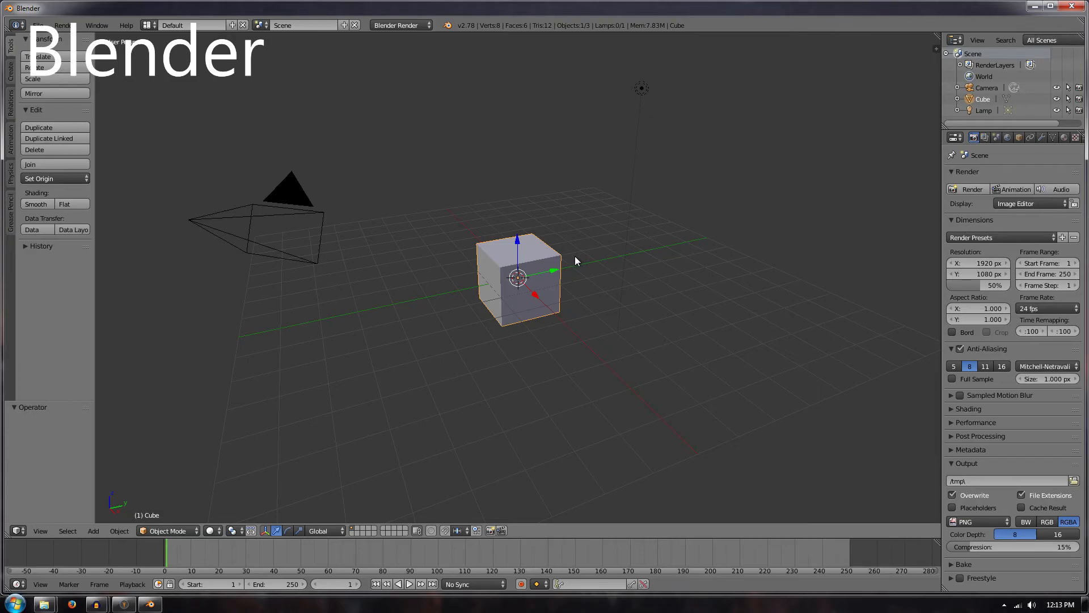
mouse_move(562, 251)
middle_down()
mouse_move(579, 254)
mouse_move(545, 254)
middle_up()
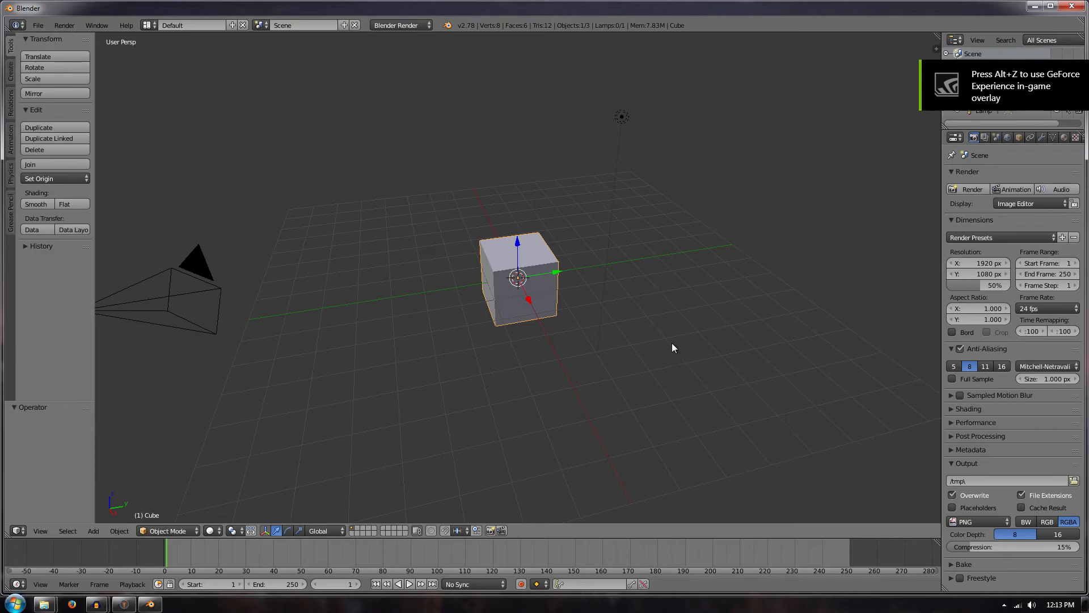
middle_drag(672, 344, 663, 339)
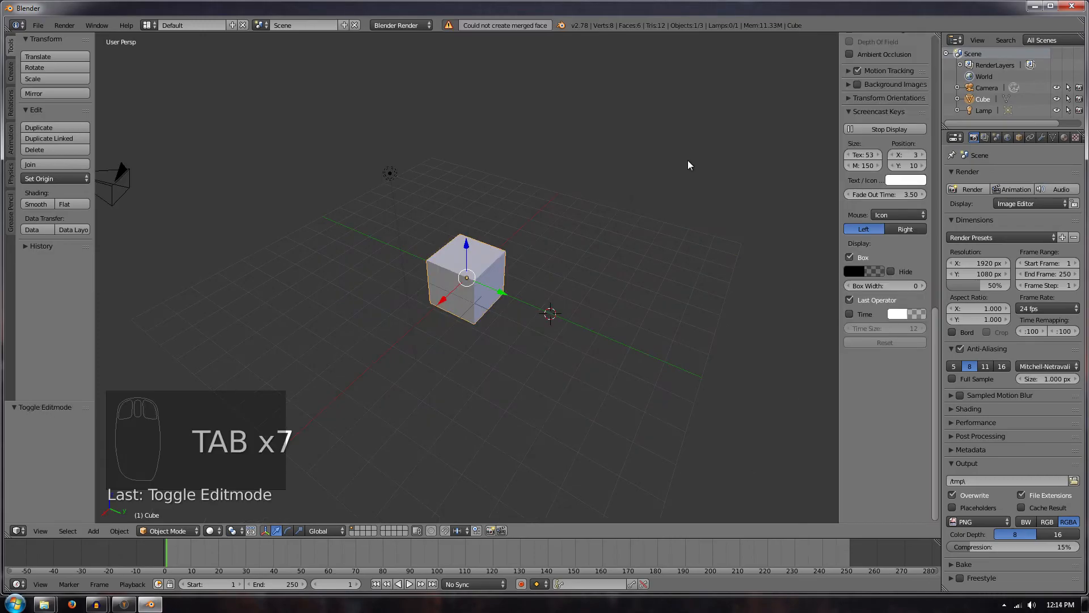
key(n)
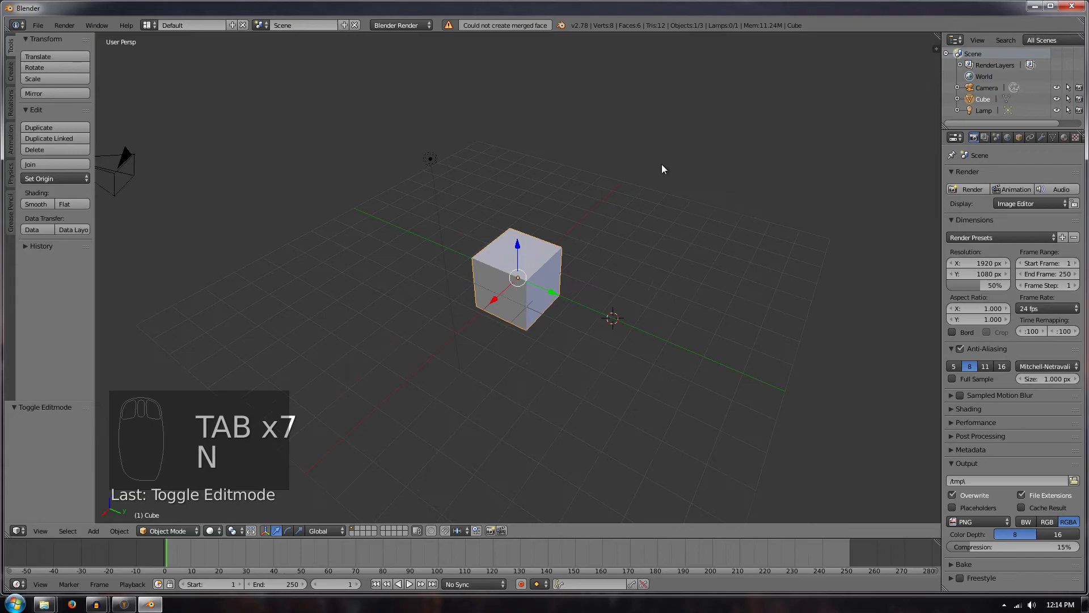
Step: Examine the default cube in the 3D view from several angles and distances
middle_drag(602, 356, 582, 272)
scroll(544, 310, up, 4)
scroll(525, 331, down, 1)
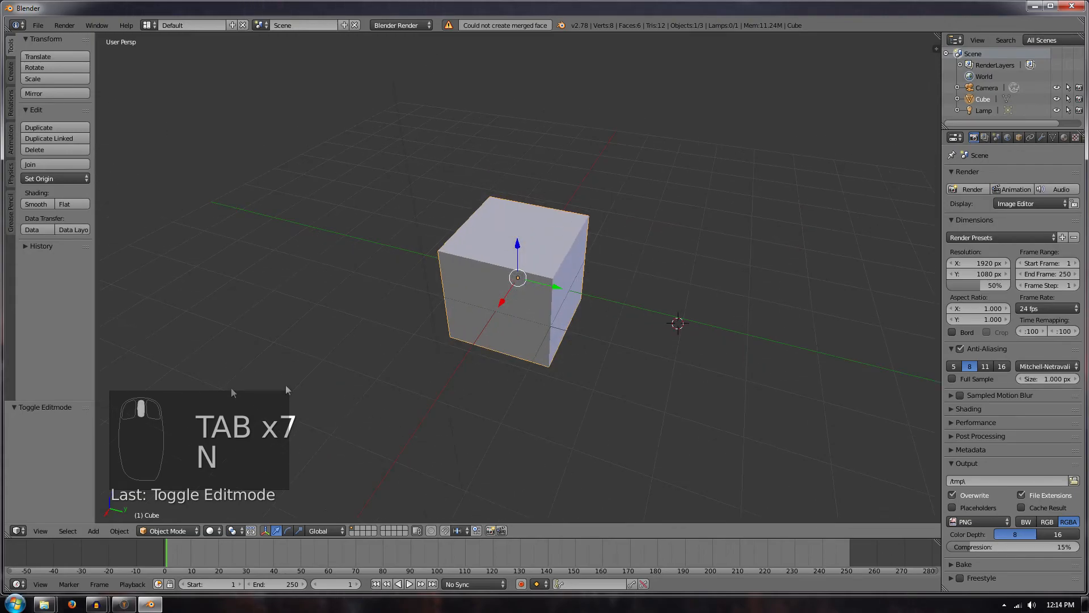
mouse_move(650, 280)
middle_down()
mouse_move(656, 289)
mouse_move(637, 266)
middle_up()
middle_drag(469, 245, 437, 262)
scroll(445, 255, down, 2)
scroll(517, 280, up, 3)
scroll(517, 280, down, 2)
middle_drag(516, 280, 534, 261)
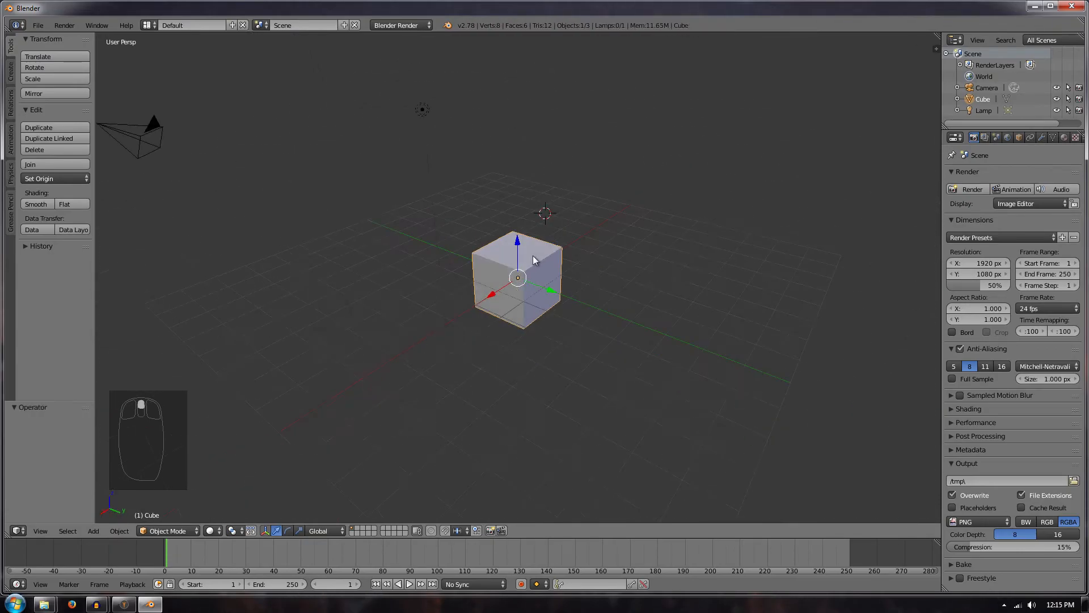
Step: Delete the default cube and add a plane mesh to the scene
key(Delete)
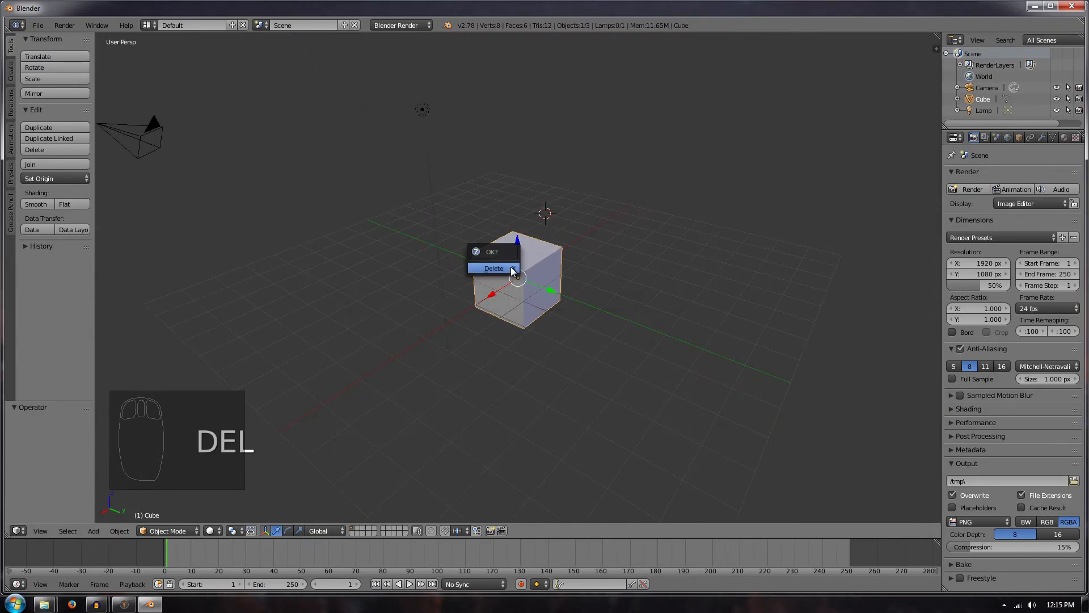
click(515, 272)
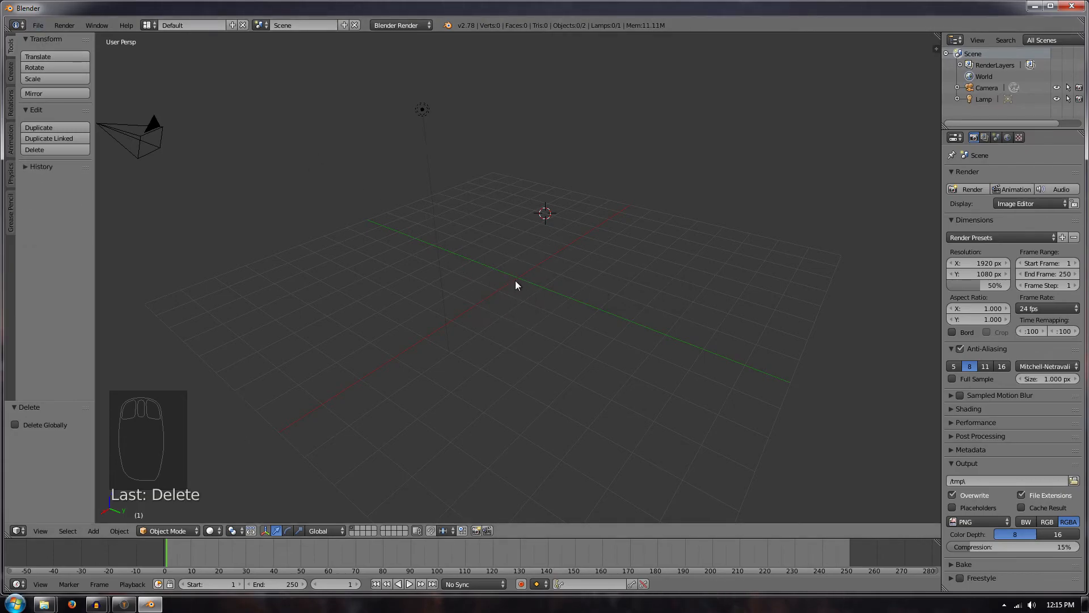
key(shift+a)
mouse_move(515, 280)
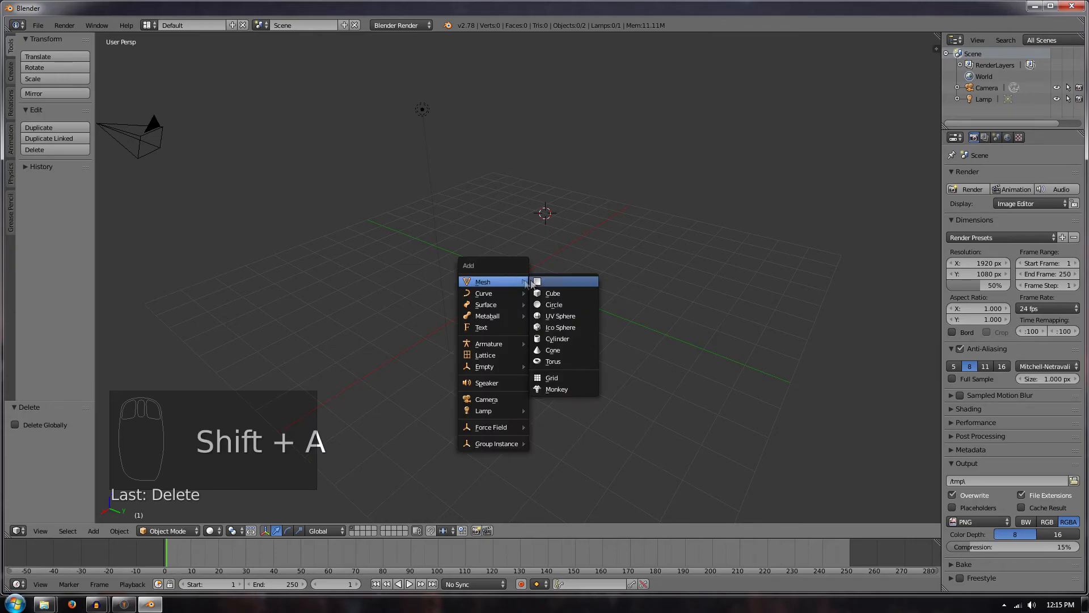
click(540, 282)
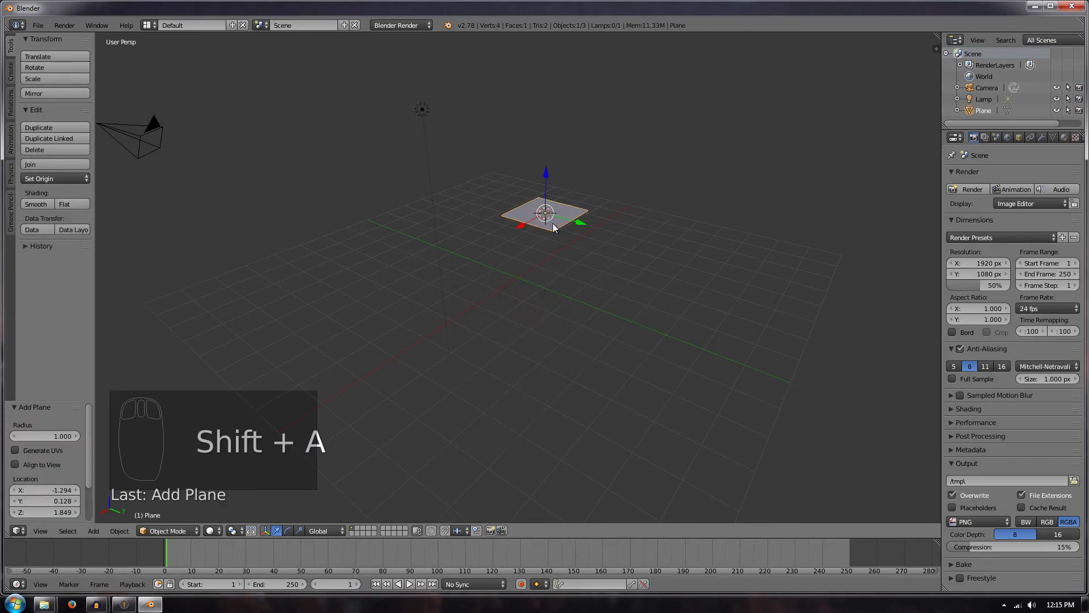
Step: Move the plane along the global axes to the centre of the grid floor
drag(517, 224, 557, 303)
middle_drag(586, 276, 466, 308)
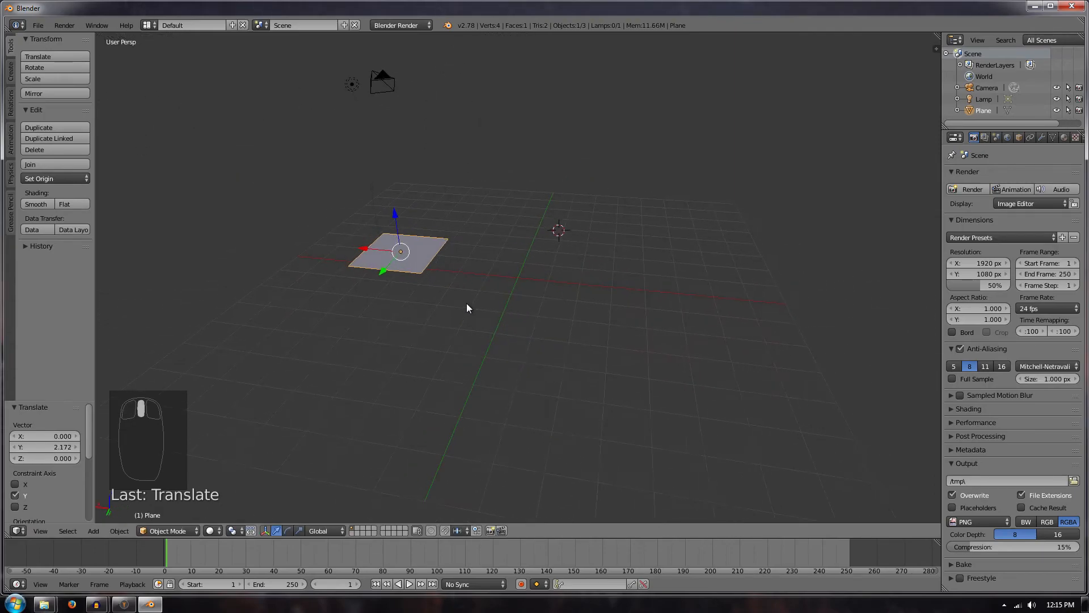
drag(395, 225, 463, 321)
text(0)
key(Return)
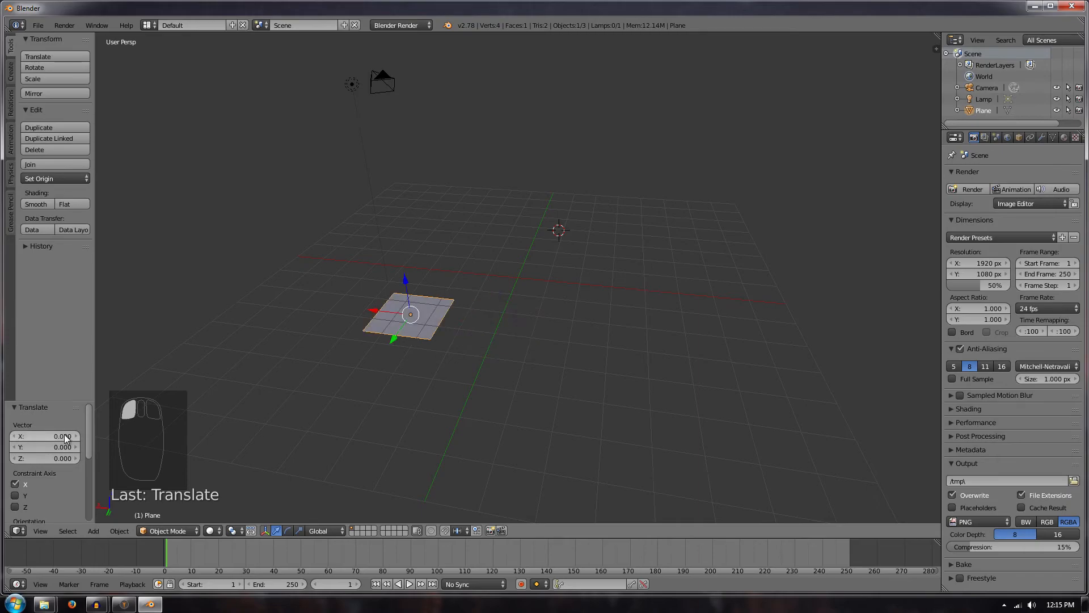
click(375, 315)
drag(376, 316, 519, 305)
middle_drag(576, 305, 525, 259)
drag(525, 260, 525, 243)
middle_drag(485, 267, 551, 291)
Step: Scale the plane up uniformly into a large floor covering most of the grid
key(s)
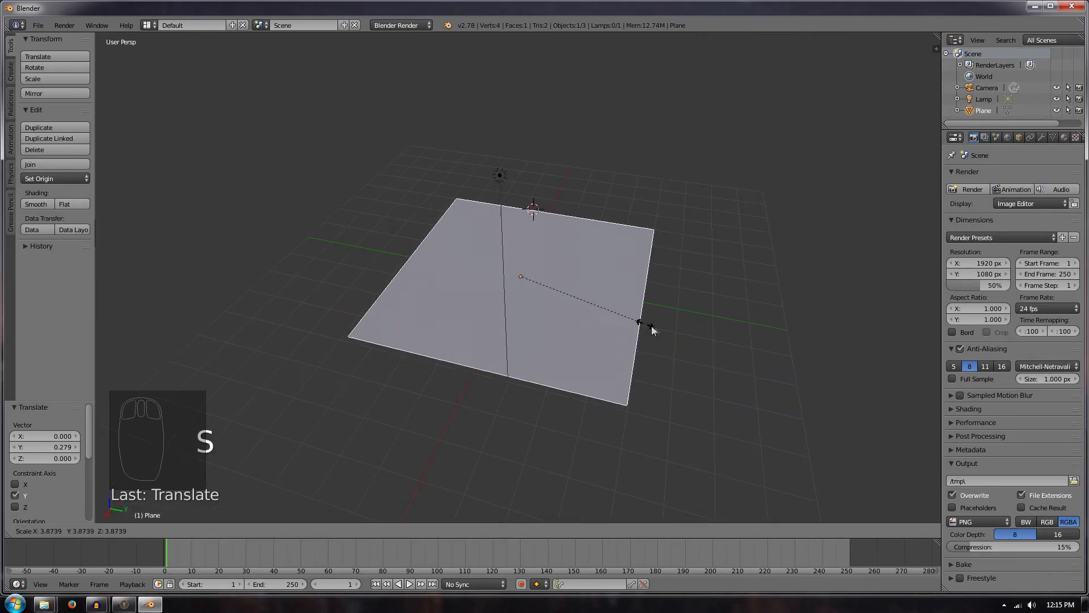
click(796, 408)
middle_drag(627, 291, 691, 244)
Step: In Edit Mode, extrude the floor's two back edges about 5.7 units upward as walls and scale their top edges by about 1.18
key(Tab)
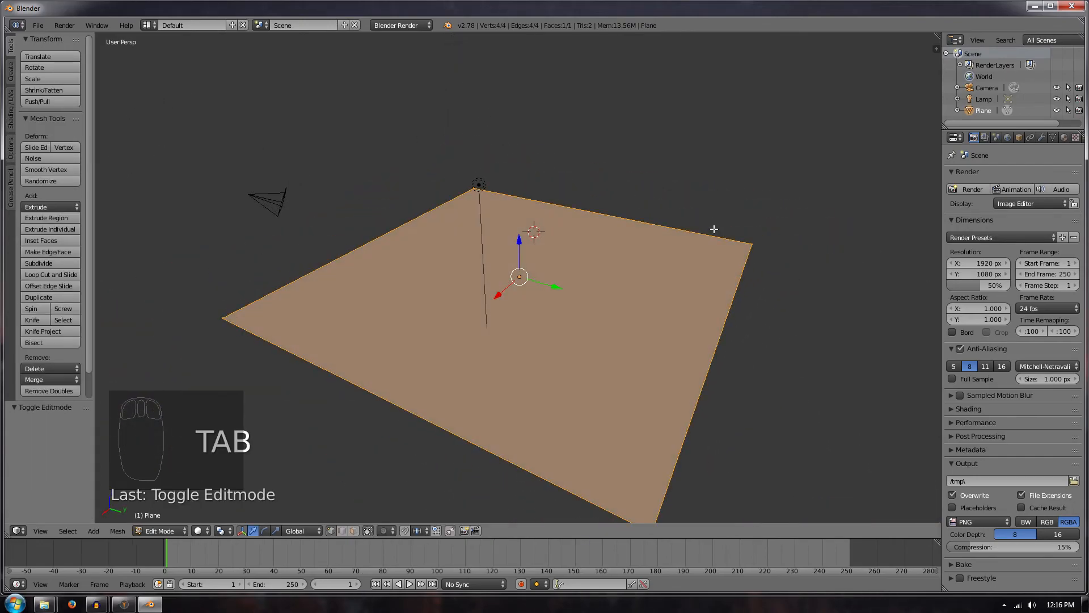
key(Tab)
key(Tab)
key(Tab)
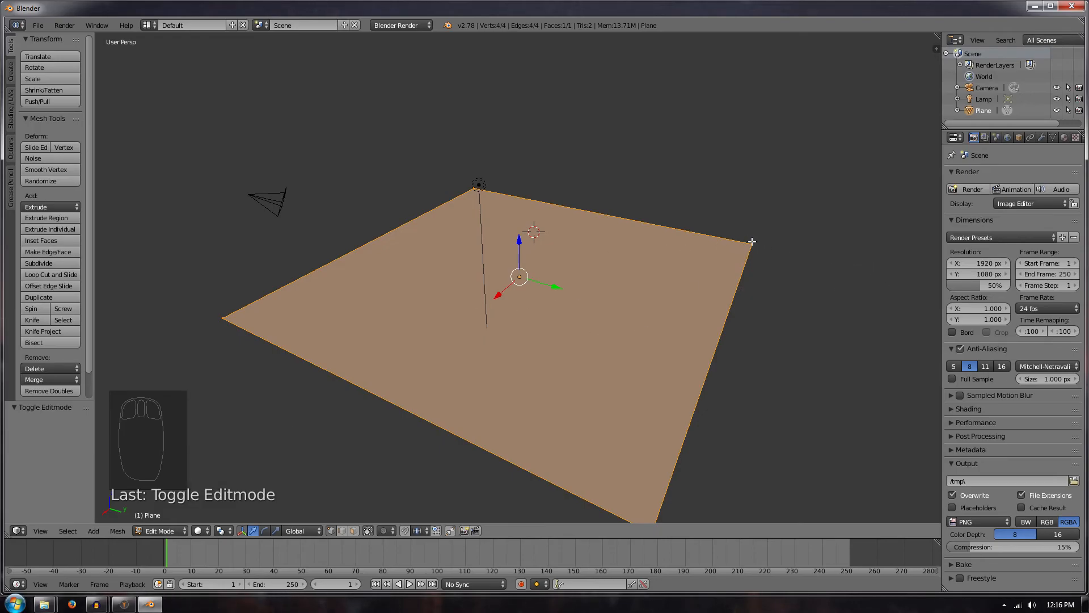
right_click(751, 241)
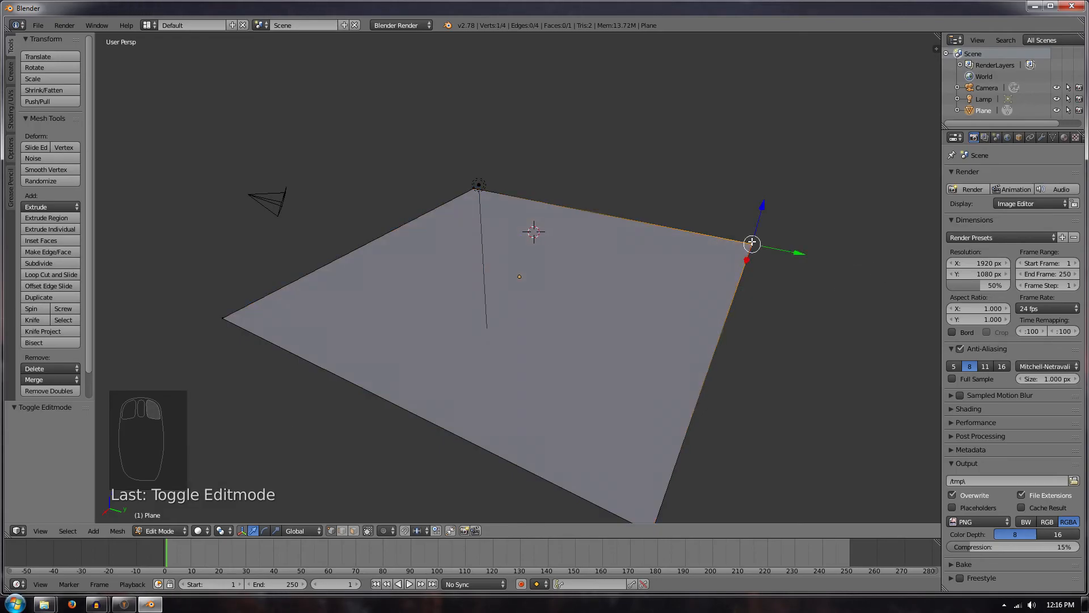
shift+right_click(475, 186)
shift+right_click(217, 314)
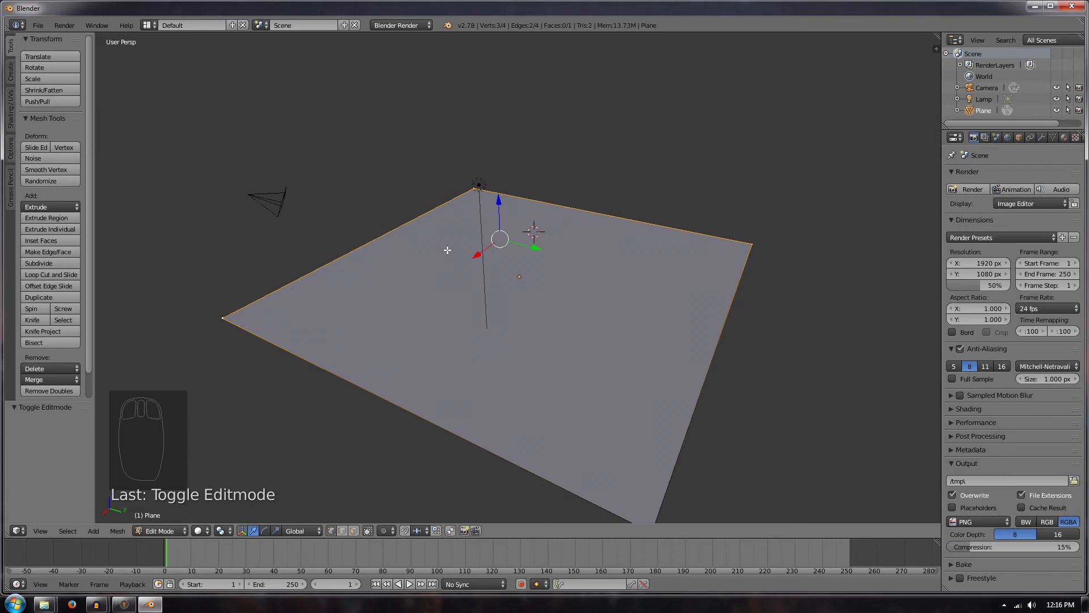
key(e)
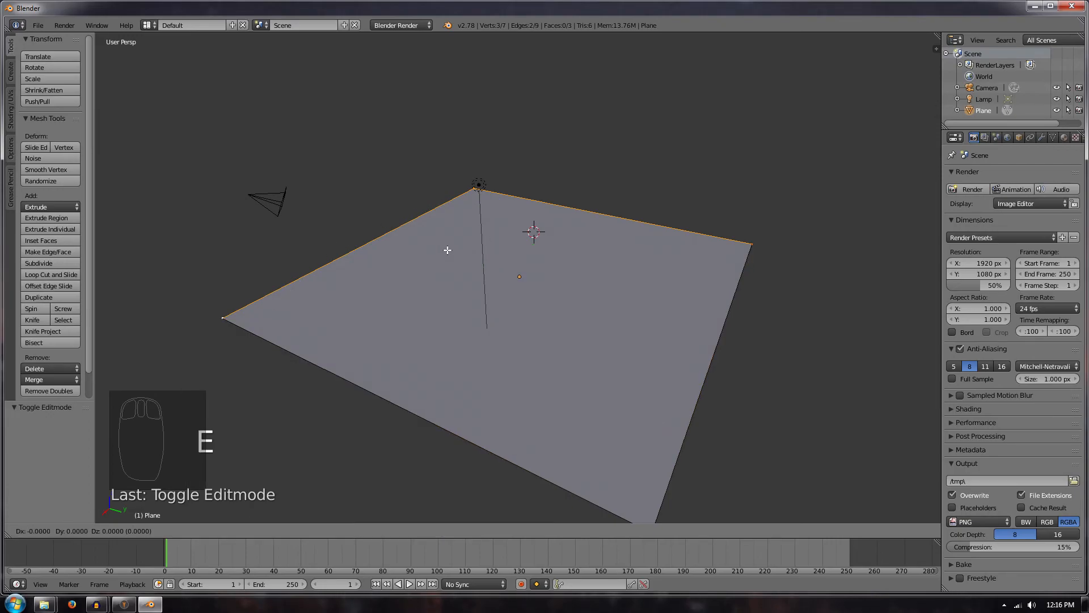
click(447, 250)
drag(500, 201, 494, 90)
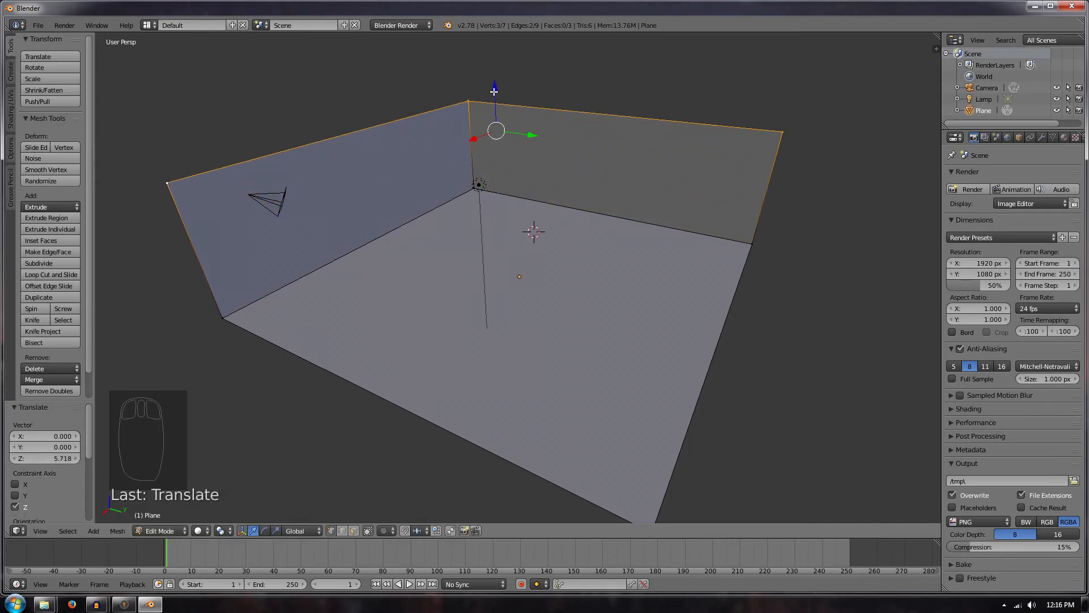
key(s)
click(516, 88)
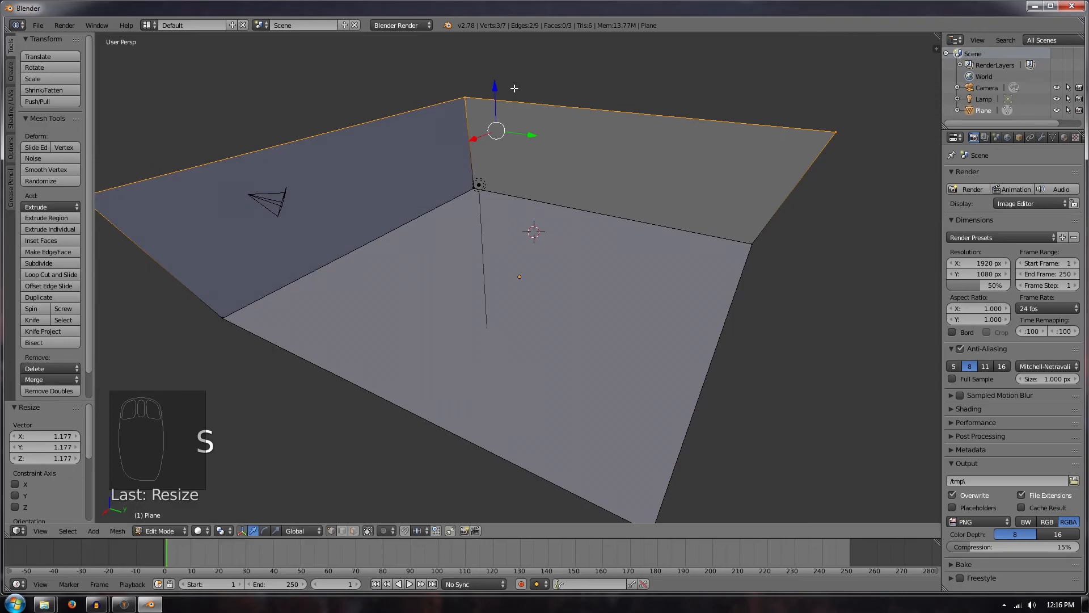
Step: Extrude a second wall tier about 5.6 units upward from the top edges and rescale its upper edges
key(e)
right_click(514, 88)
drag(497, 89, 488, 441)
scroll(489, 440, down, 4)
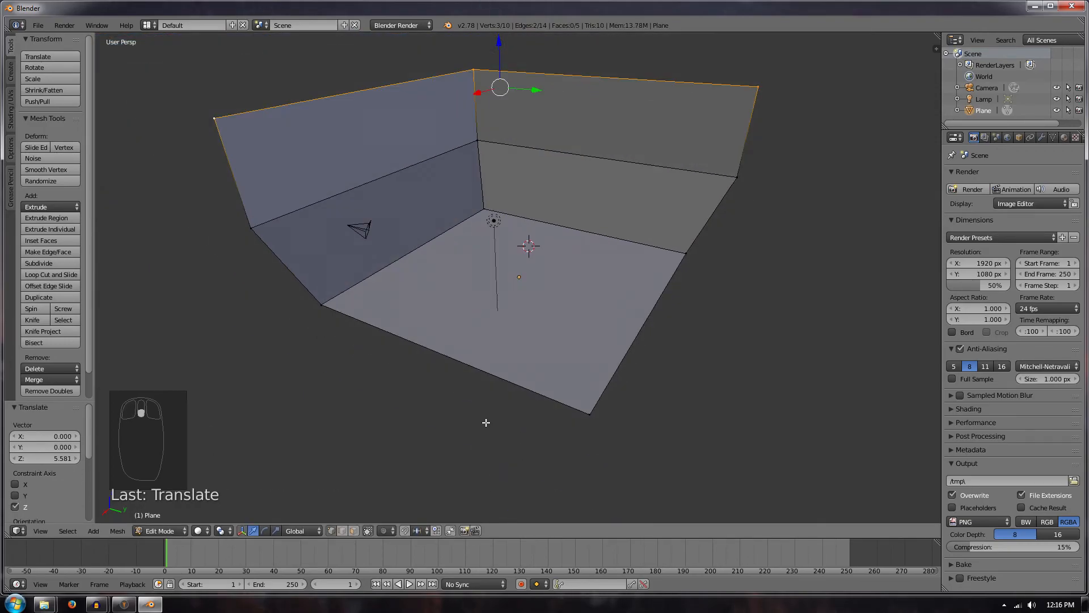
middle_drag(479, 385, 513, 318)
key(s)
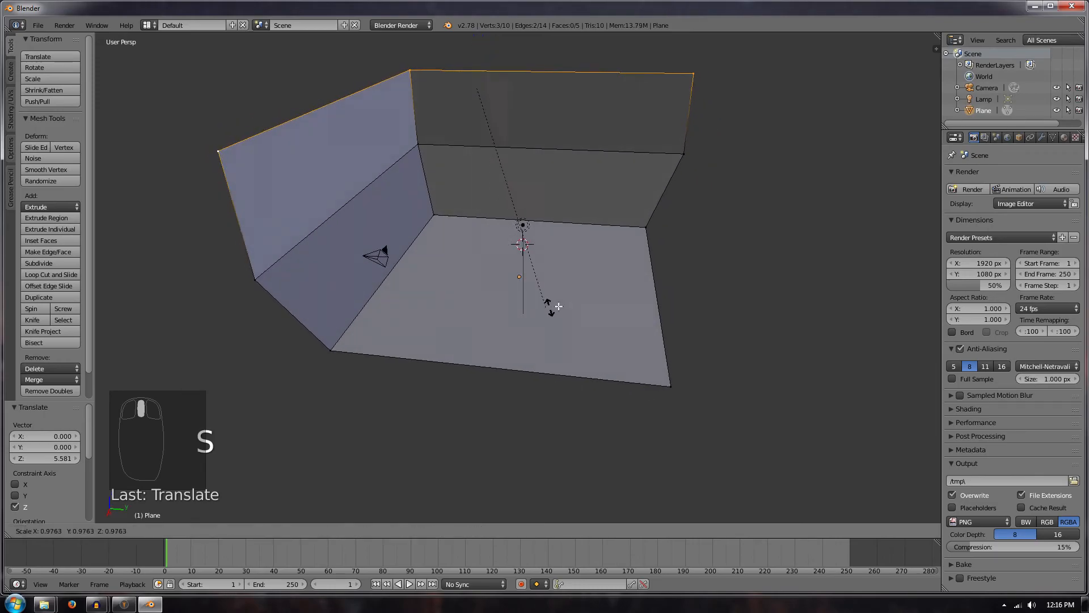
click(591, 292)
Step: Extrude a third wall tier about 7.1 units upward and scale its top edges inward to about 0.48
key(e)
click(595, 292)
scroll(595, 292, down, 4)
drag(504, 151, 507, 97)
key(s)
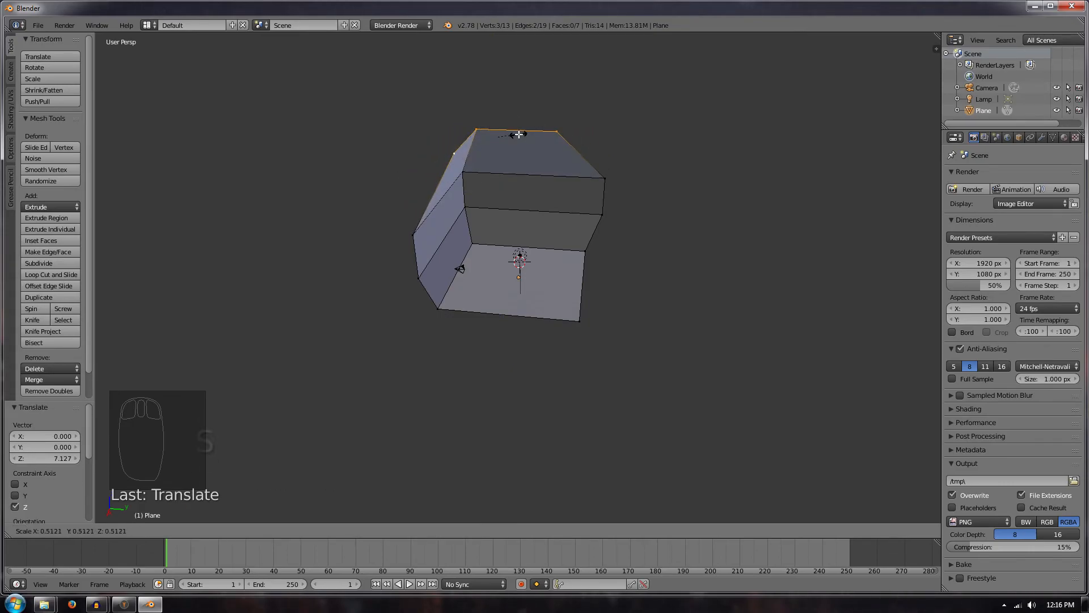
click(518, 135)
Step: Examine the floor and tiered walls from several angles and distances, ending with a close view into the corner
middle_drag(517, 136, 494, 184)
scroll(535, 345, up, 6)
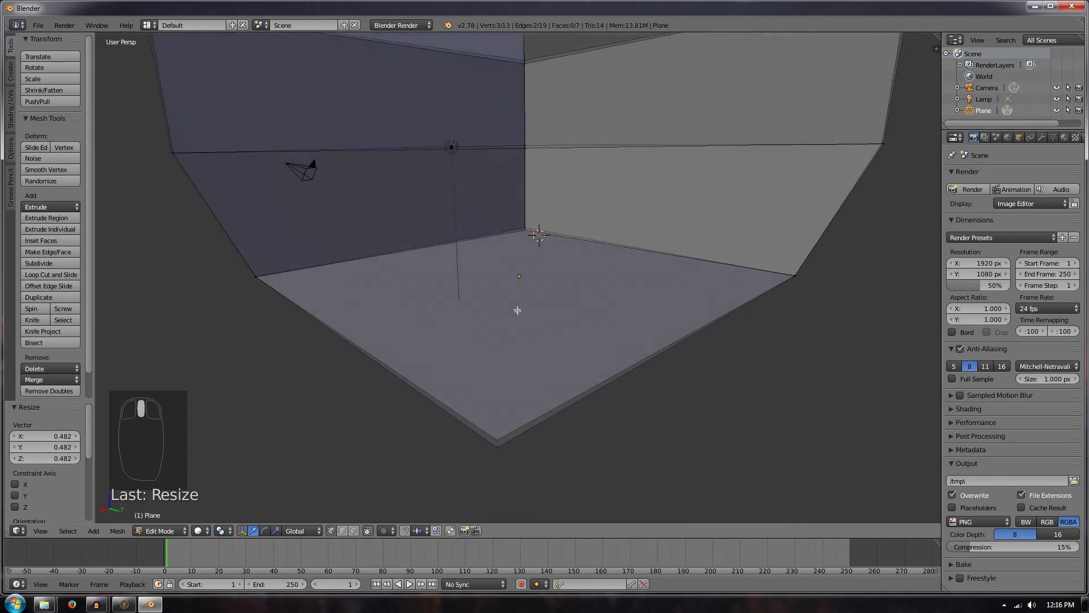
scroll(515, 306, down, 5)
scroll(640, 285, up, 1)
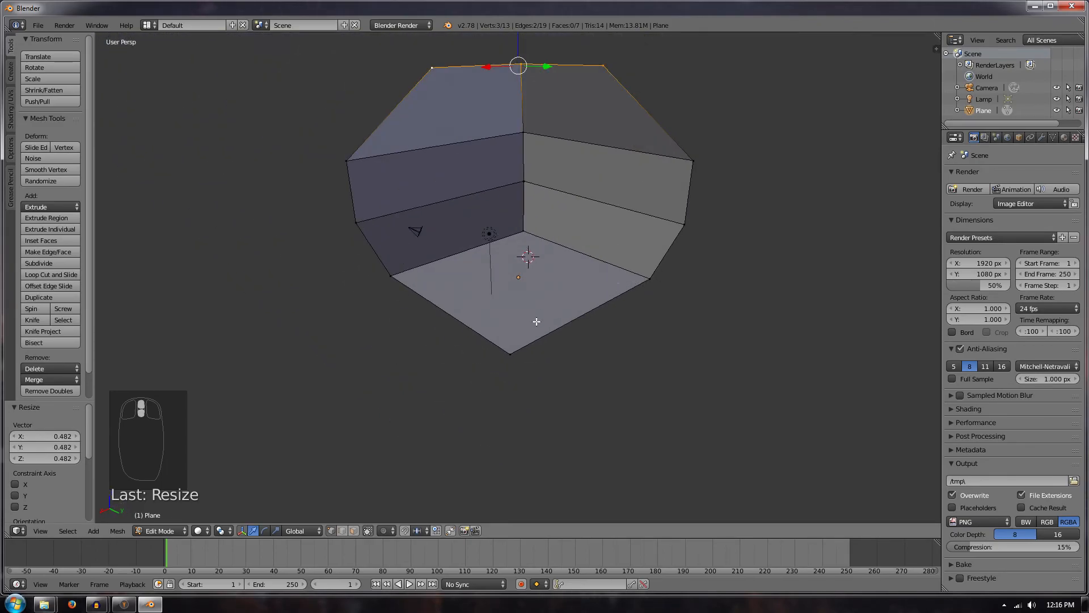
scroll(584, 183, up, 2)
middle_drag(561, 177, 578, 253)
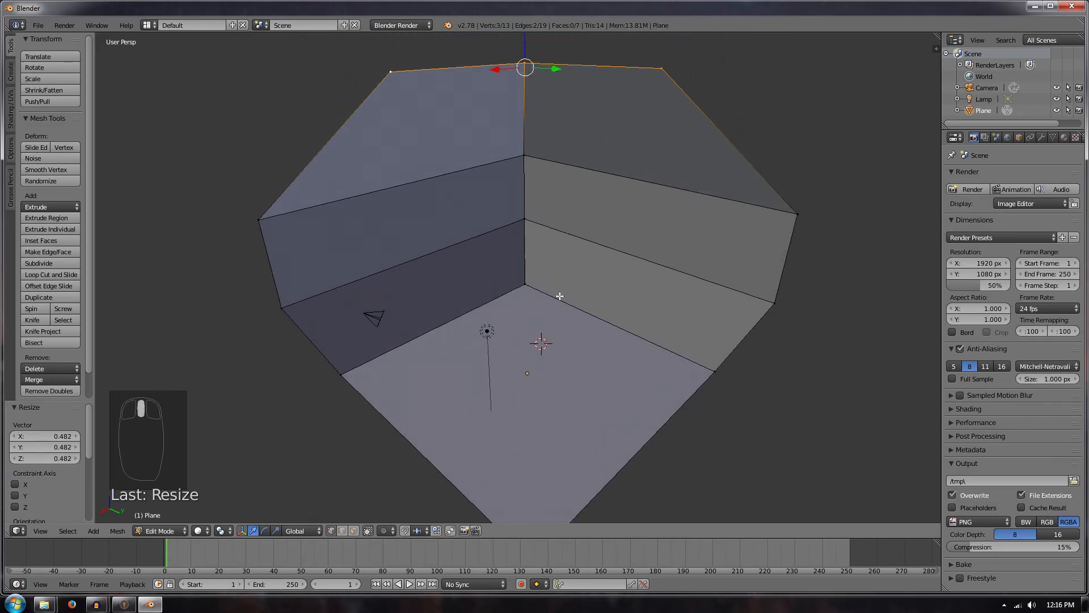
scroll(559, 298, up, 5)
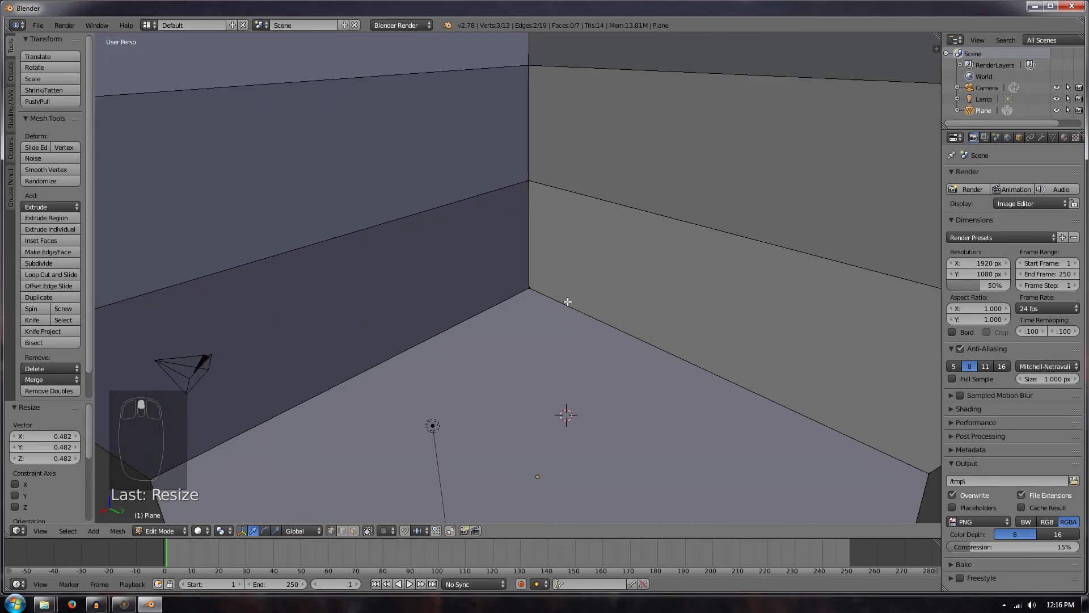
scroll(567, 301, up, 2)
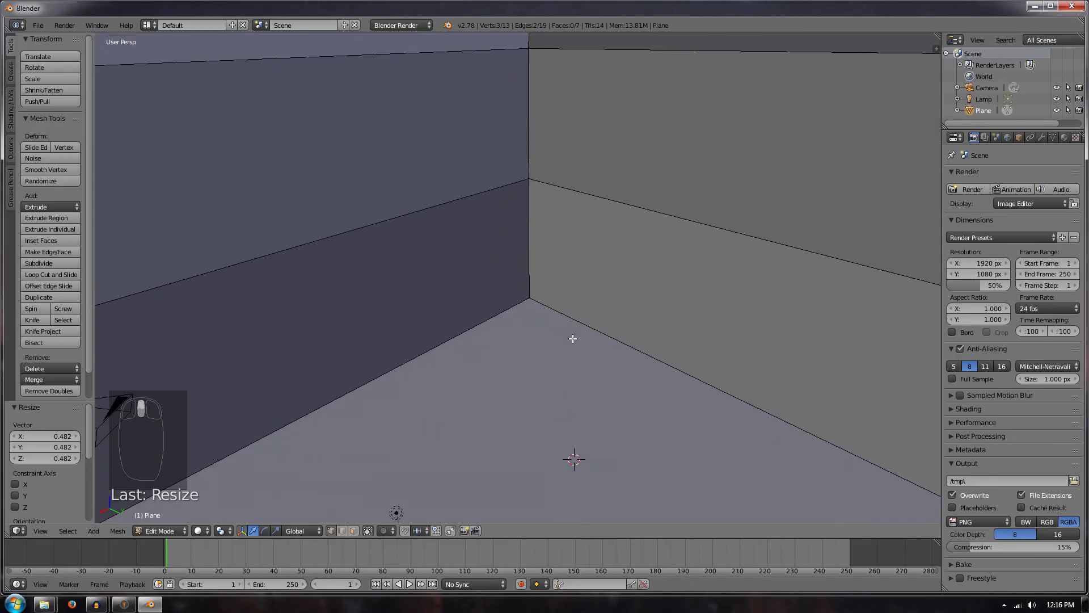
middle_drag(573, 338, 458, 140)
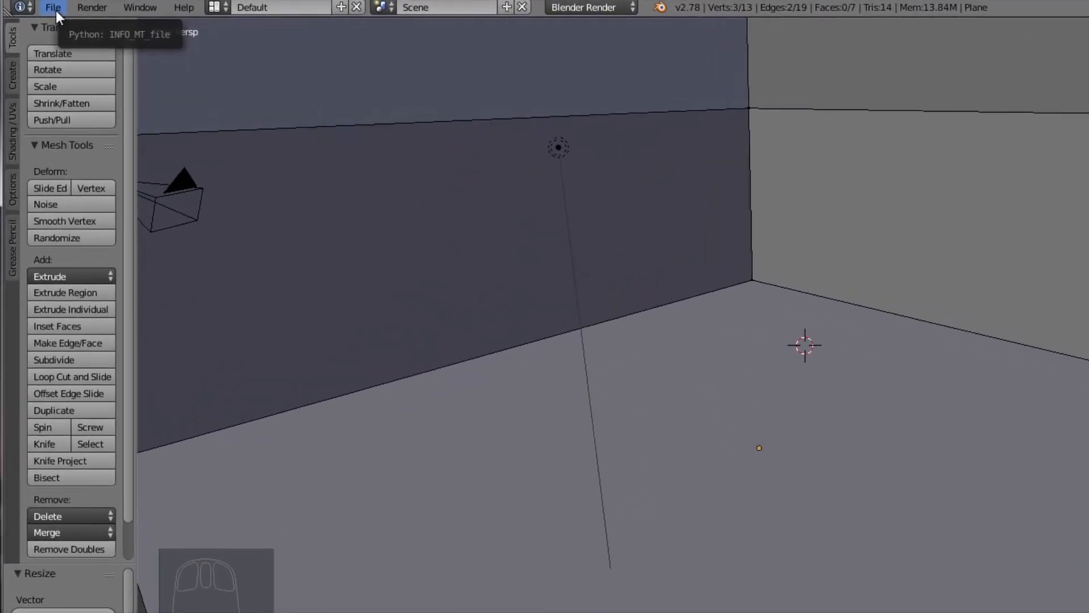
Step: Import the FBX file yeet.fbx from the Blender 3d Models folder on the desktop
click(38, 25)
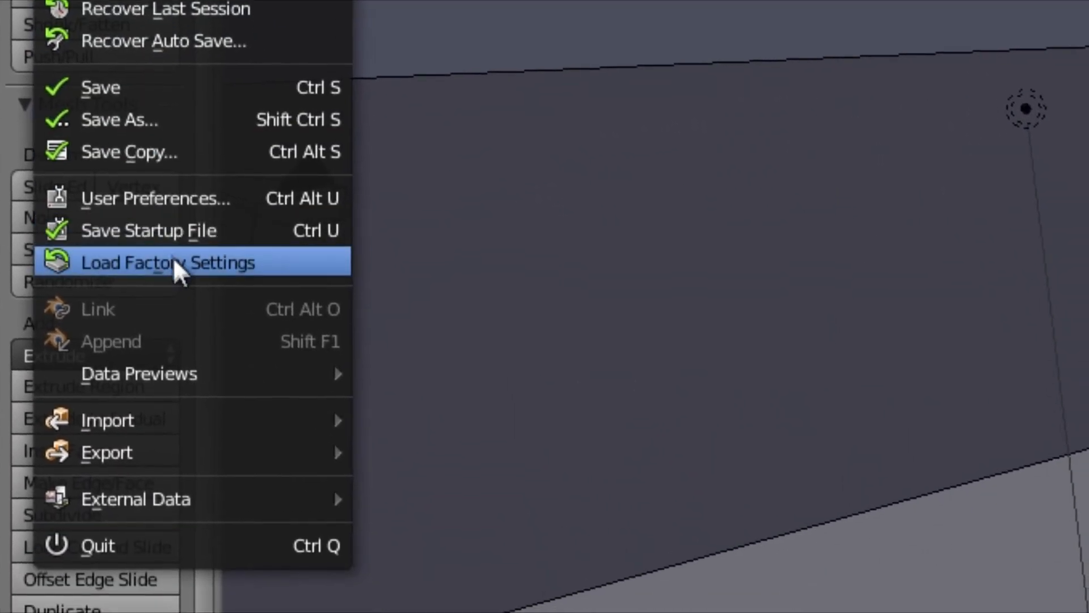
mouse_move(211, 427)
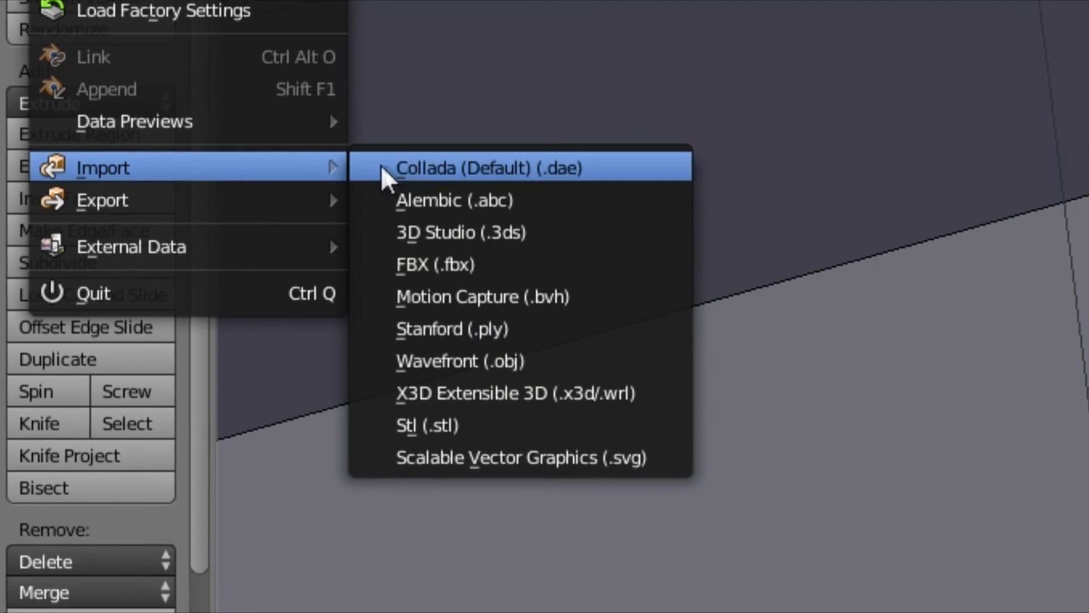
click(489, 267)
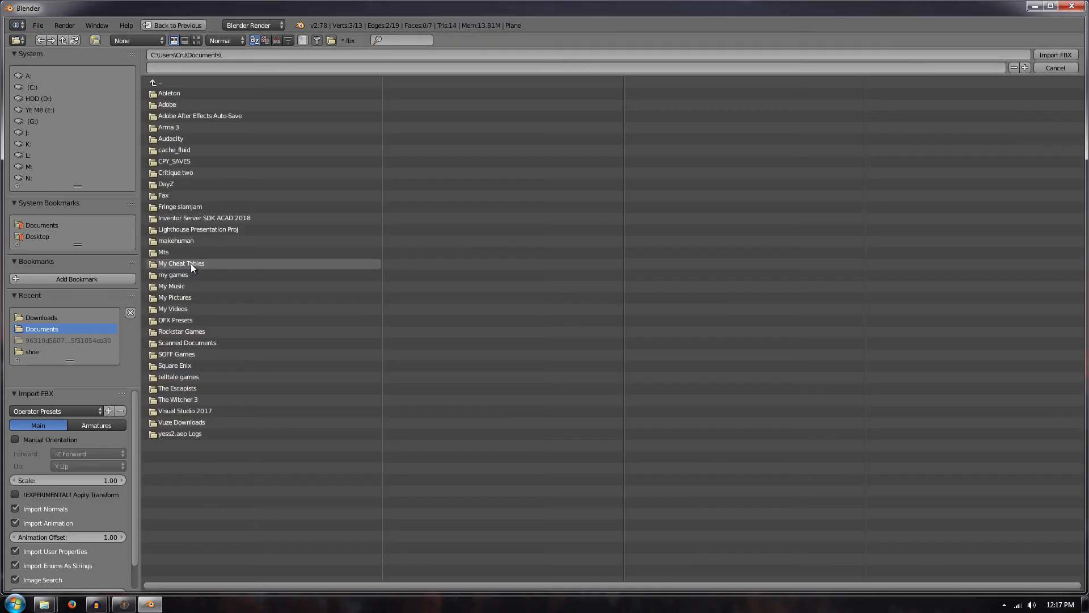
click(33, 87)
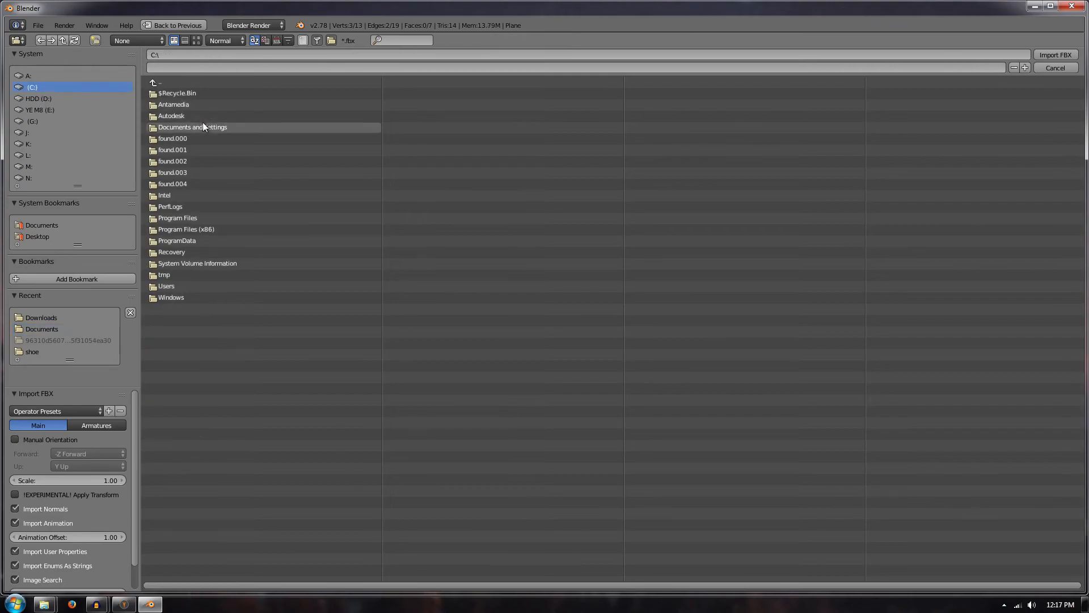
click(166, 286)
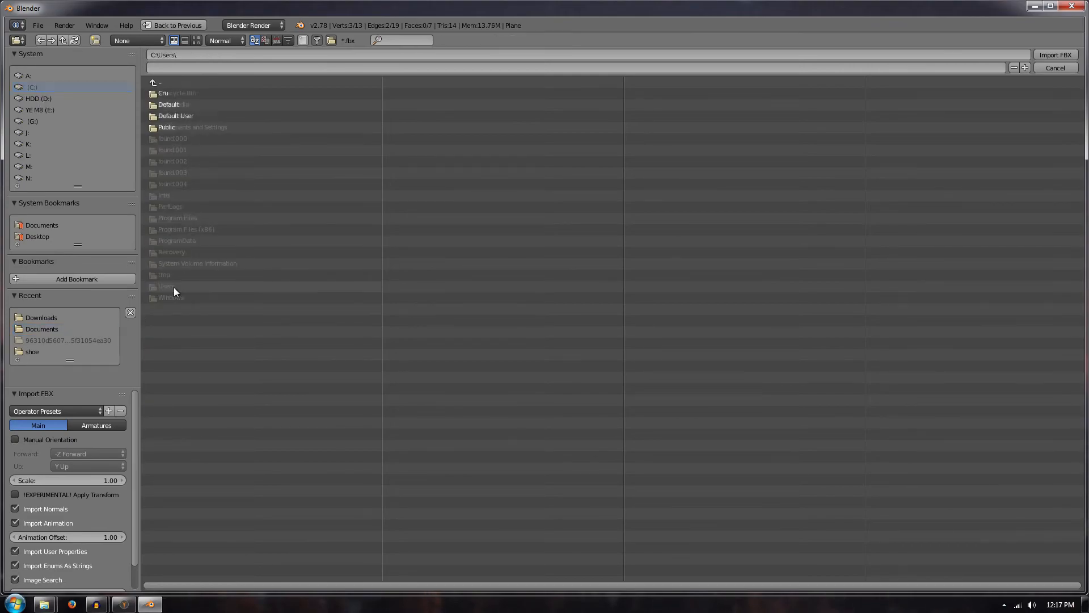
click(182, 92)
click(172, 140)
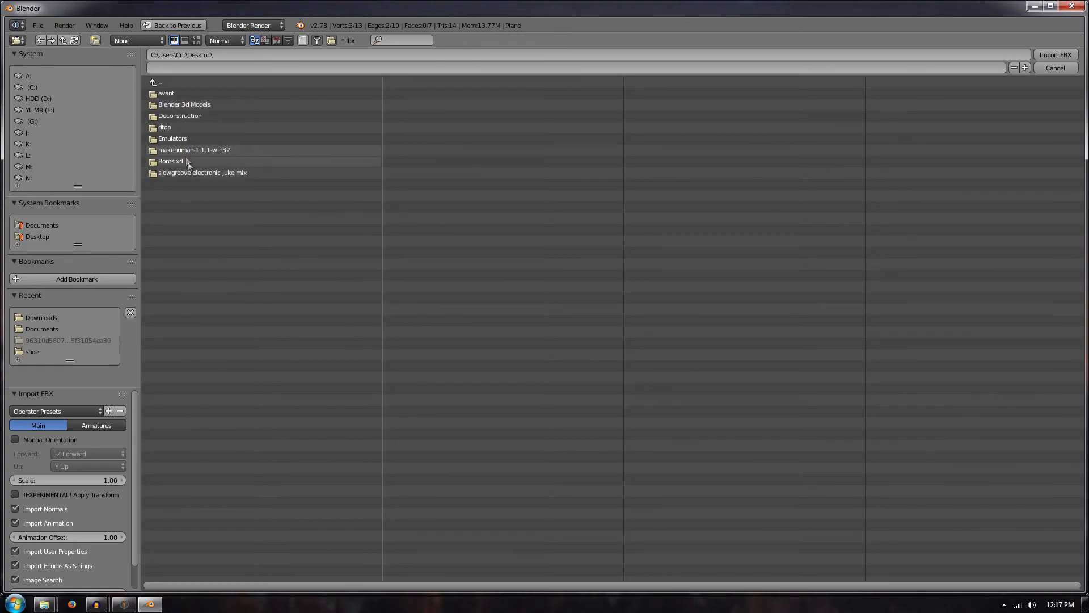
click(186, 108)
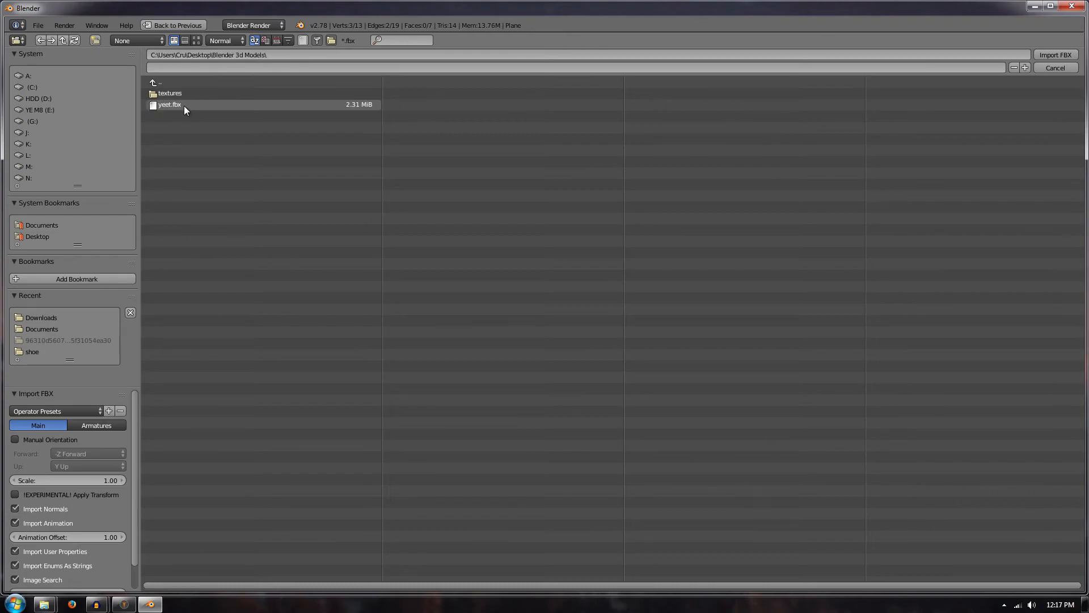
click(184, 108)
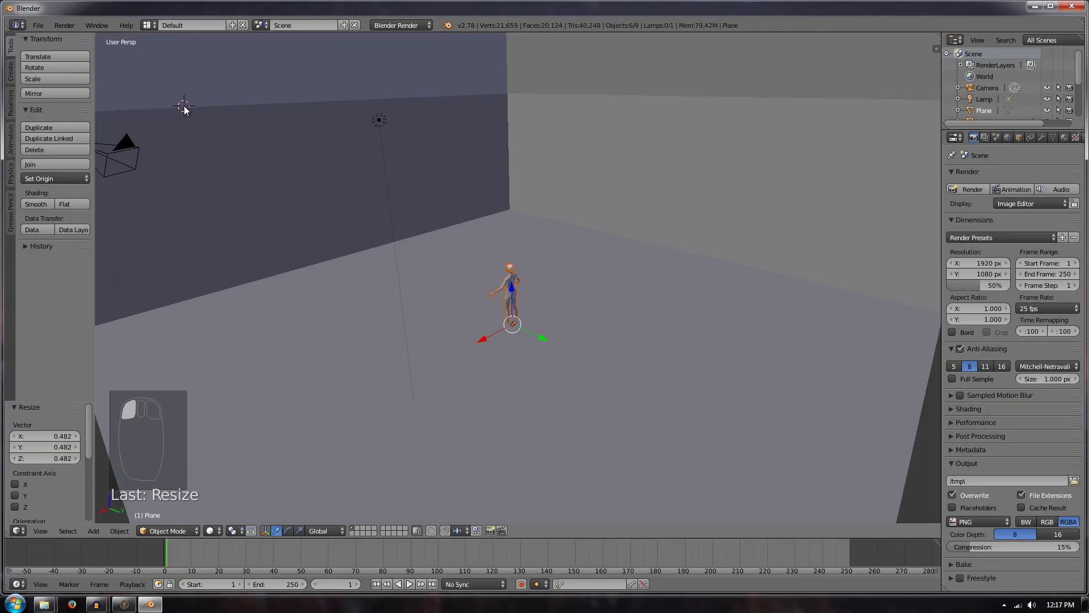
Step: Inspect the imported human figure on the floor from different angles, including from the front
middle_drag(476, 335, 495, 302)
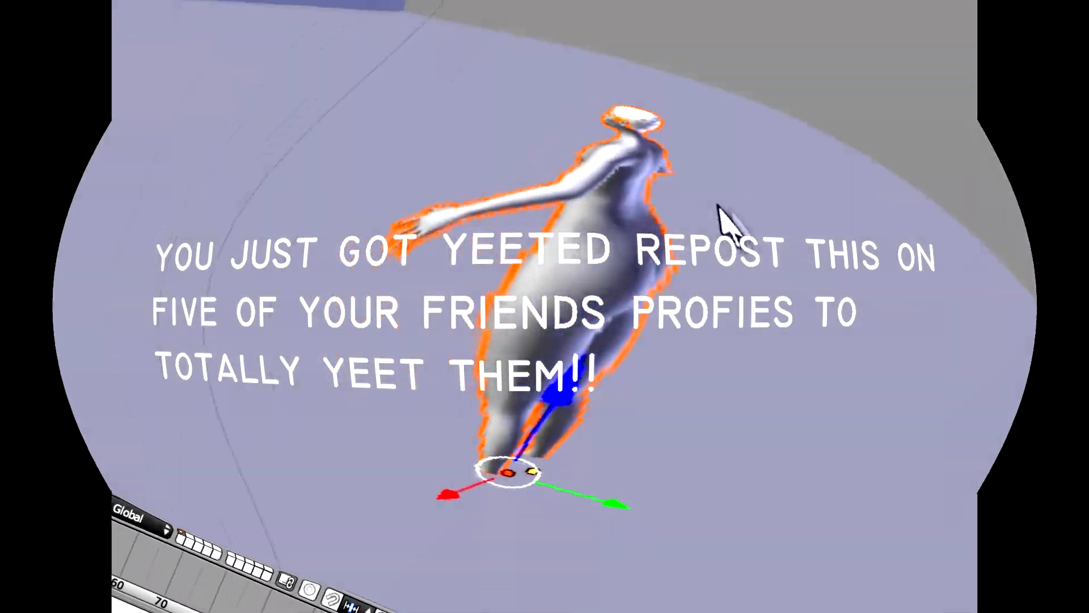
middle_drag(717, 204, 799, 182)
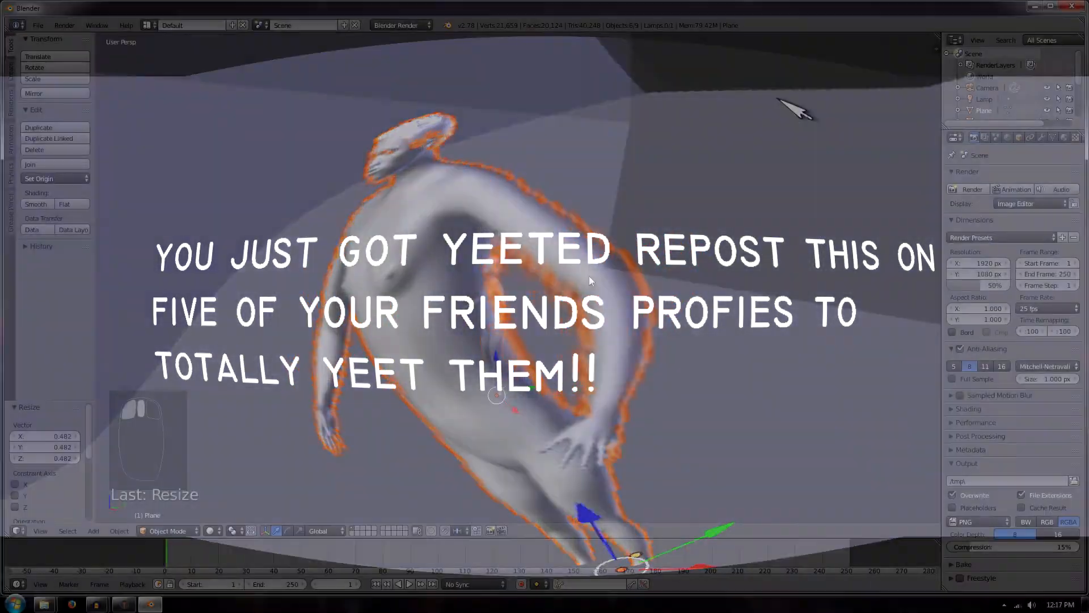
middle_drag(589, 276, 559, 473)
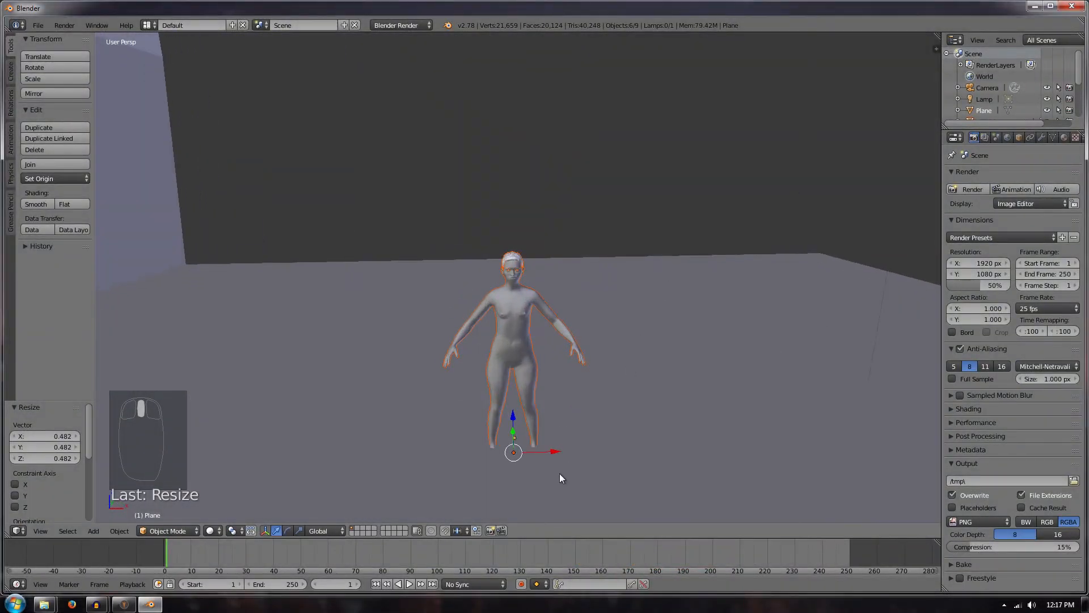
scroll(543, 363, up, 2)
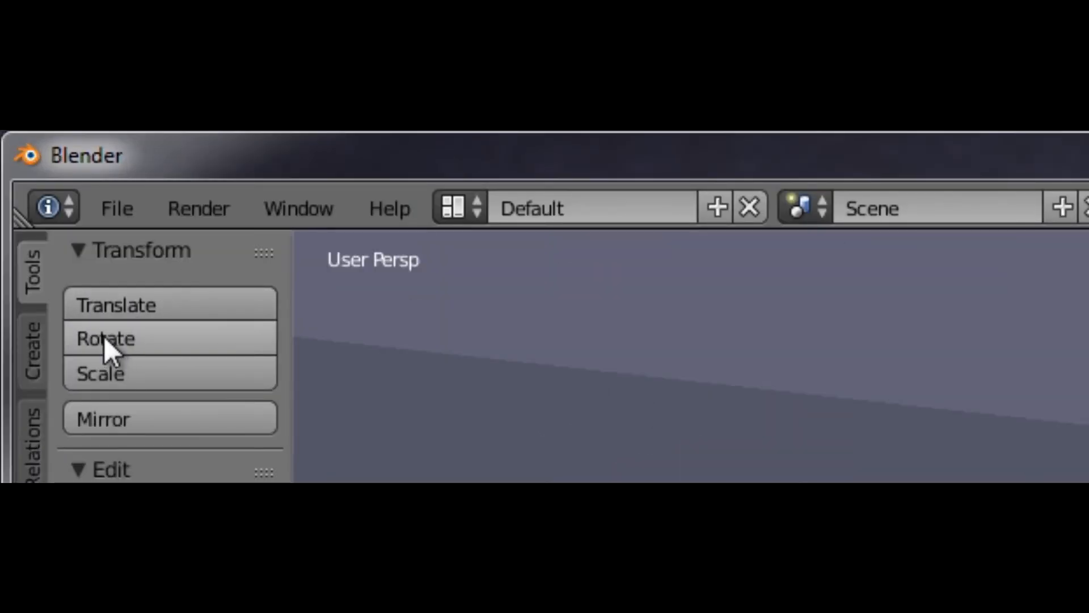
Step: Rotate the imported figure about the Z axis so that it faces the viewer
click(103, 339)
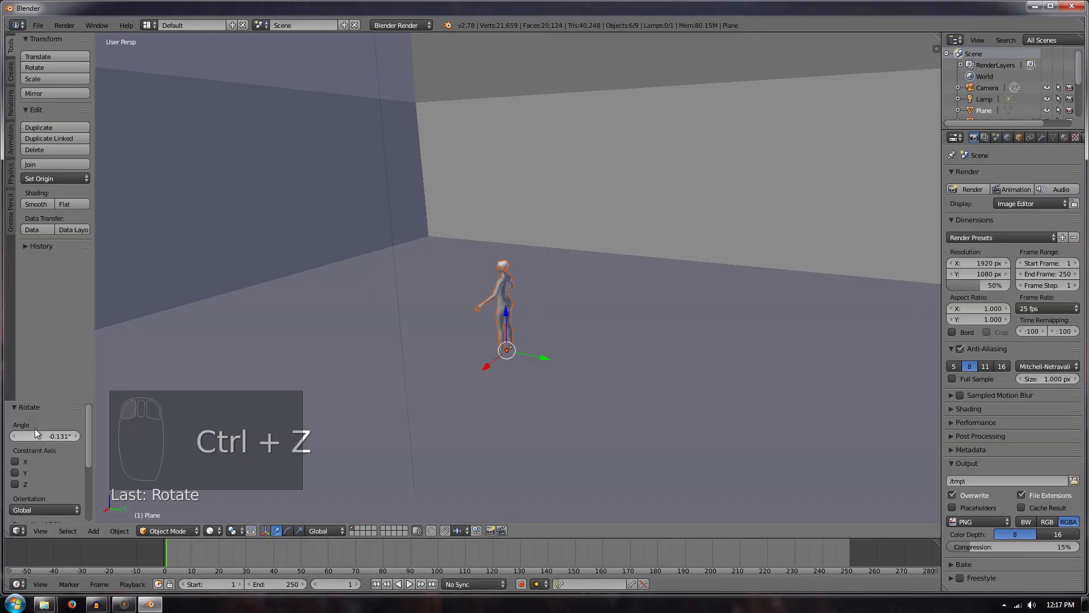
drag(62, 436, 80, 436)
click(15, 472)
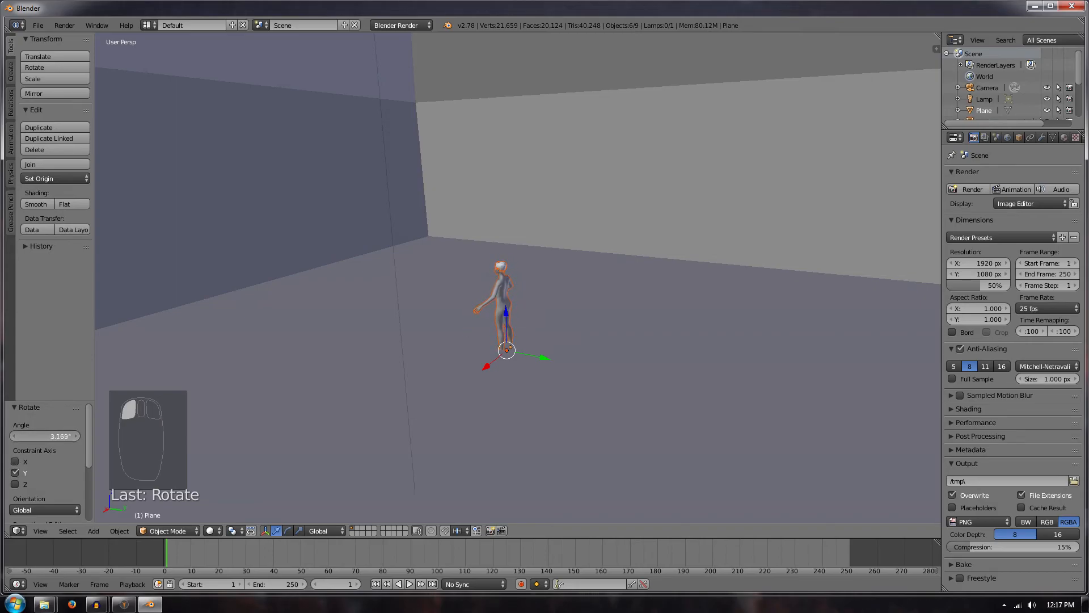
click(15, 483)
drag(57, 436, 79, 435)
Step: Resize the figure uniformly by factors of about 2.913 and 1.734, and reduce it by a factor of about 0.629
key(s)
click(352, 277)
scroll(426, 379, down, 4)
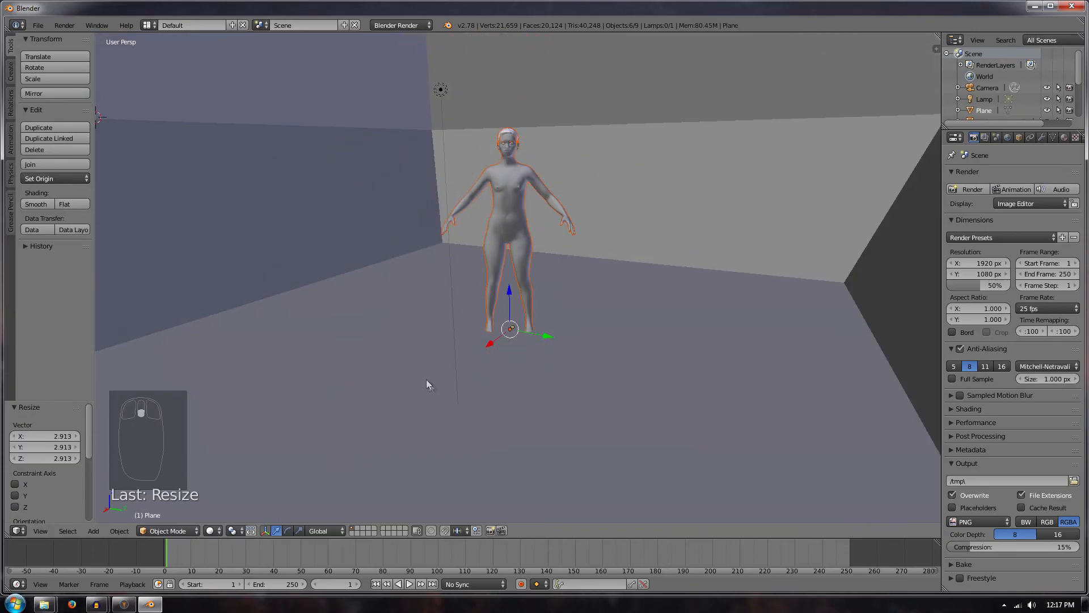
middle_drag(426, 379, 431, 372)
key(s)
click(333, 300)
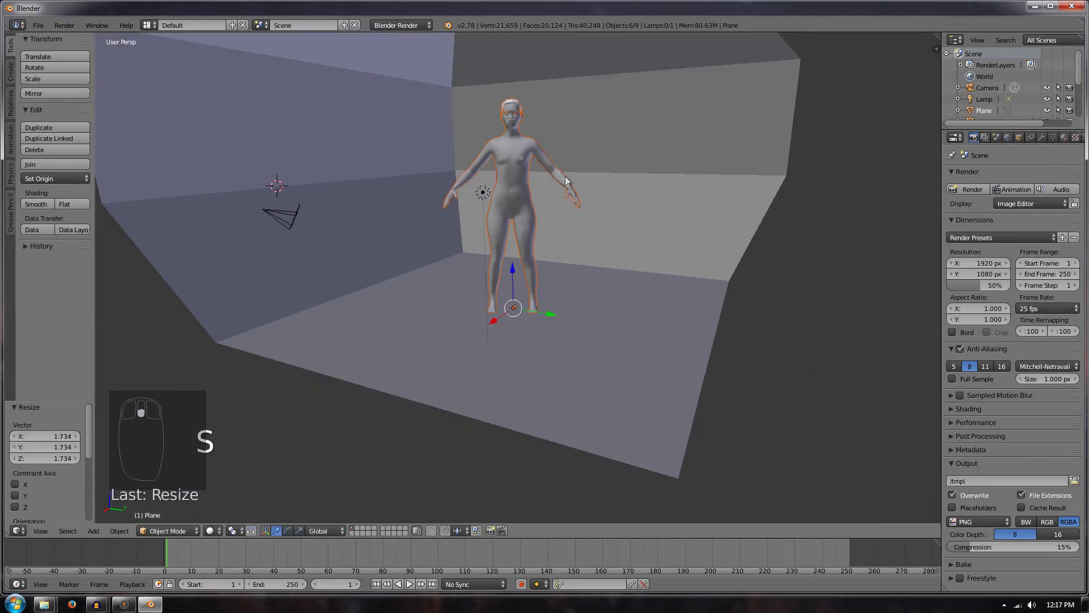
scroll(565, 180, up, 3)
shift+middle_drag(553, 171, 548, 305)
key(s)
click(519, 364)
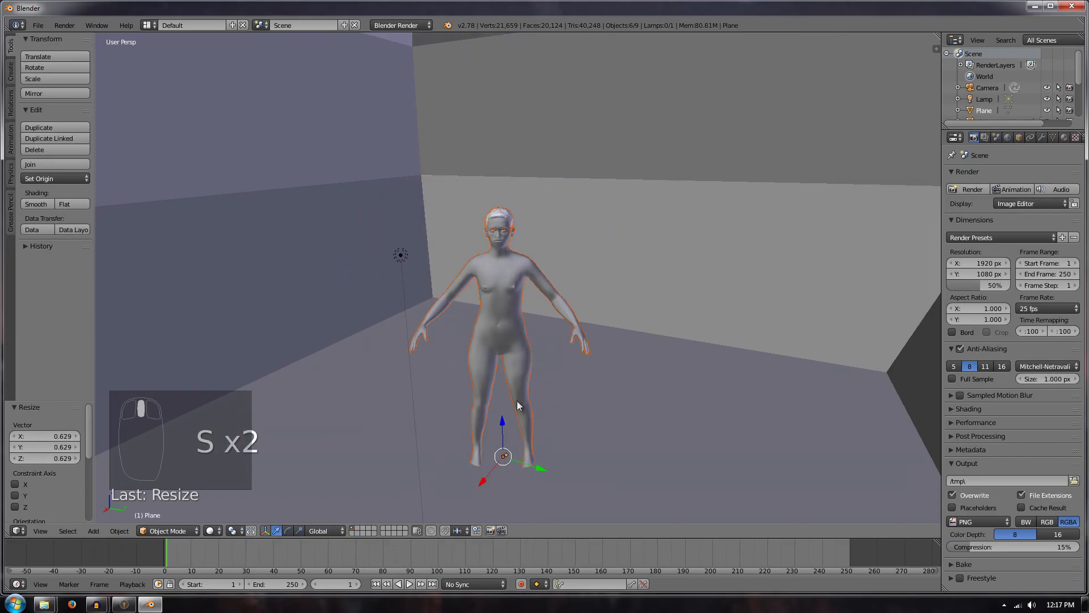
Step: Examine the resized figure in the room from close up and from farther away
middle_drag(517, 395, 521, 352)
drag(508, 370, 506, 366)
middle_drag(651, 364, 535, 202)
key(Tab)
key(Tab)
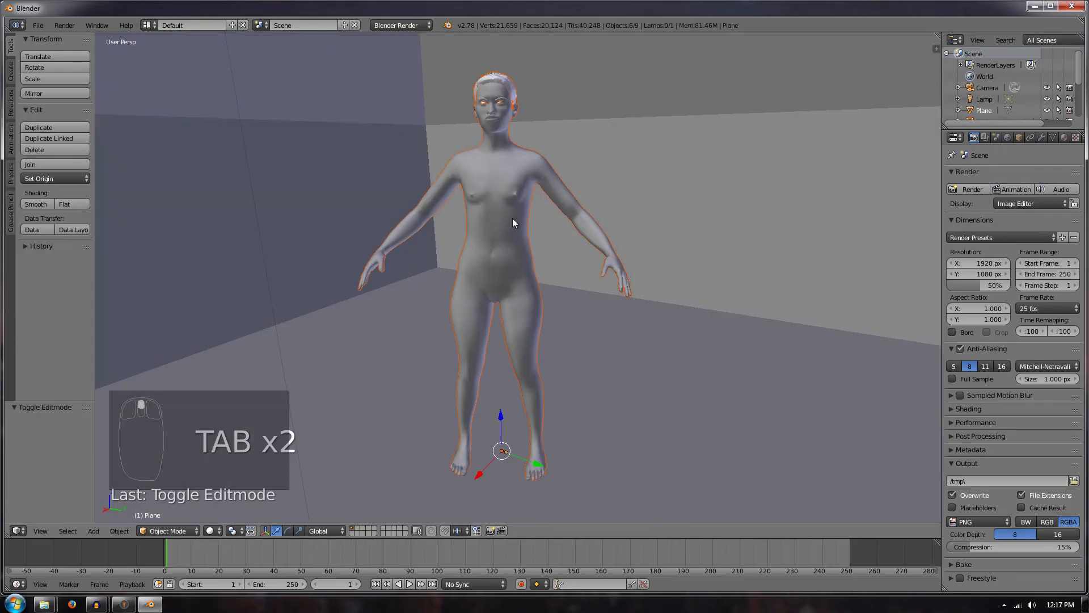
scroll(538, 249, down, 3)
scroll(536, 251, up, 1)
scroll(535, 250, down, 1)
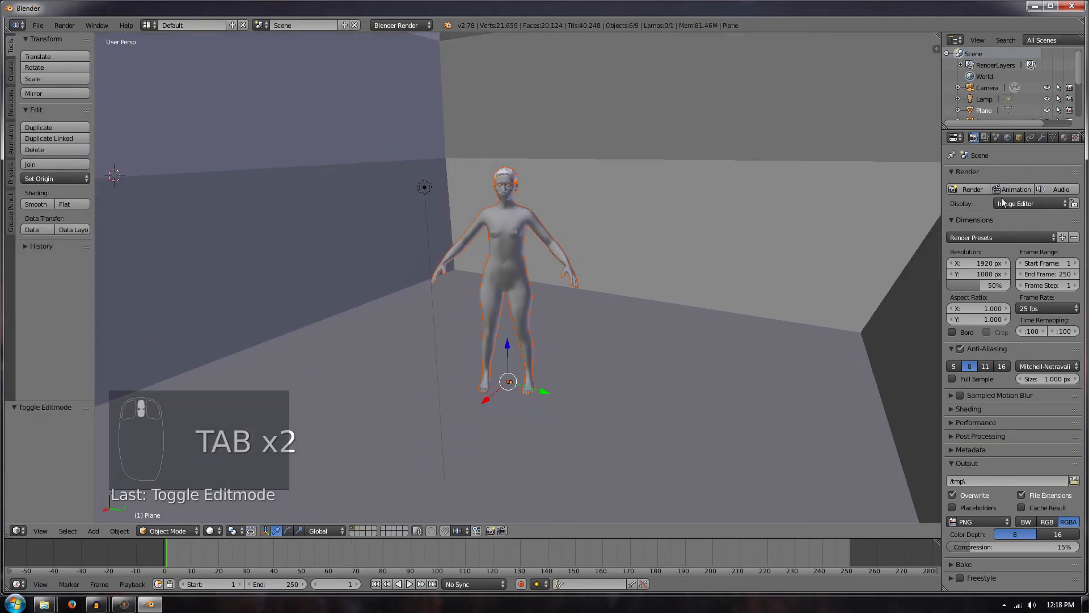
Step: Show the material settings and switch the render engine to Cycles Render
click(1064, 137)
middle_drag(539, 255, 491, 273)
scroll(486, 249, up, 3)
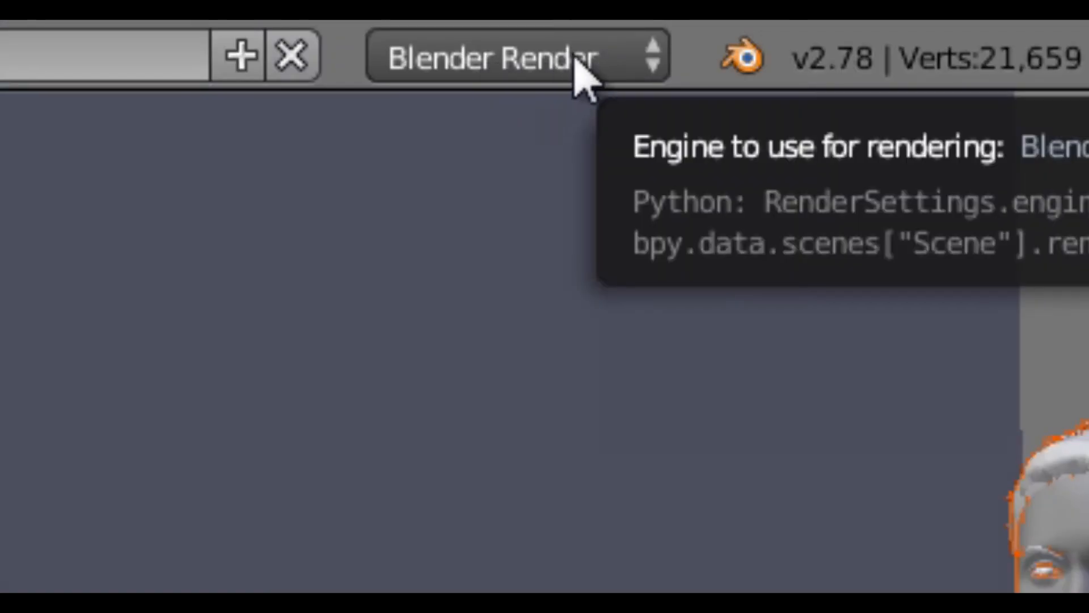
click(574, 57)
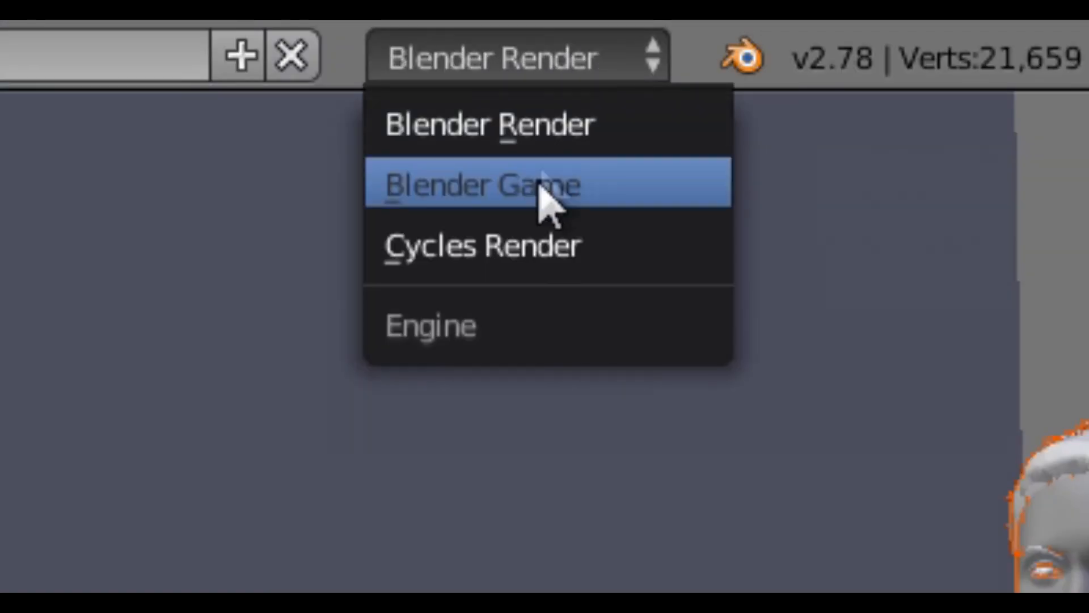
click(547, 272)
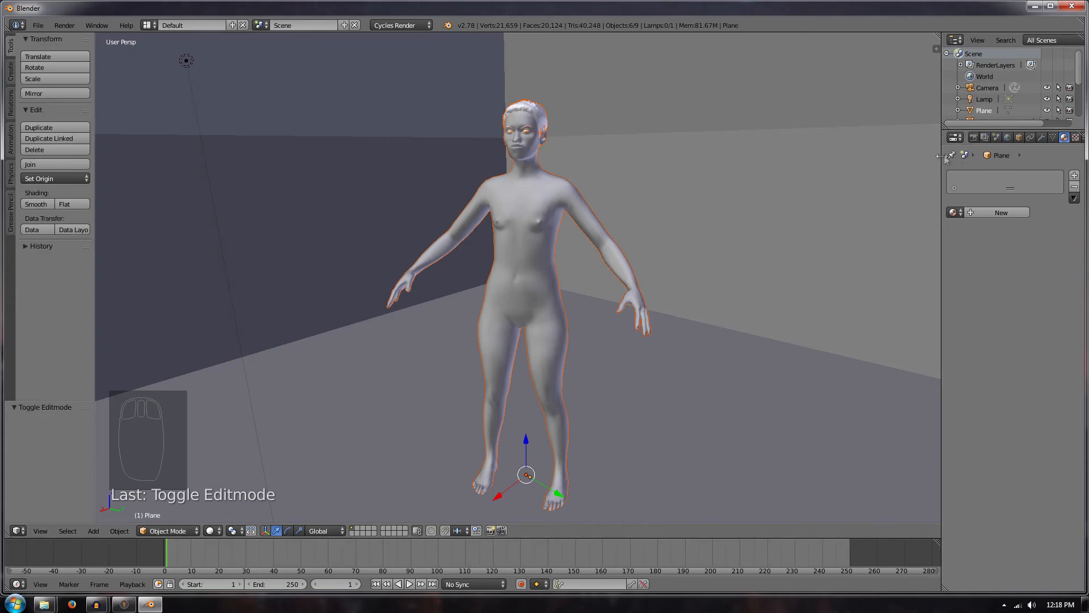
Step: Widen the properties area and add a new material to the room mesh
click(974, 138)
click(986, 139)
click(997, 138)
click(1007, 139)
click(1067, 137)
drag(939, 127, 900, 127)
click(973, 213)
Step: Remove the yeet material from the figure's body mesh and give the mesh a new material
right_click(509, 222)
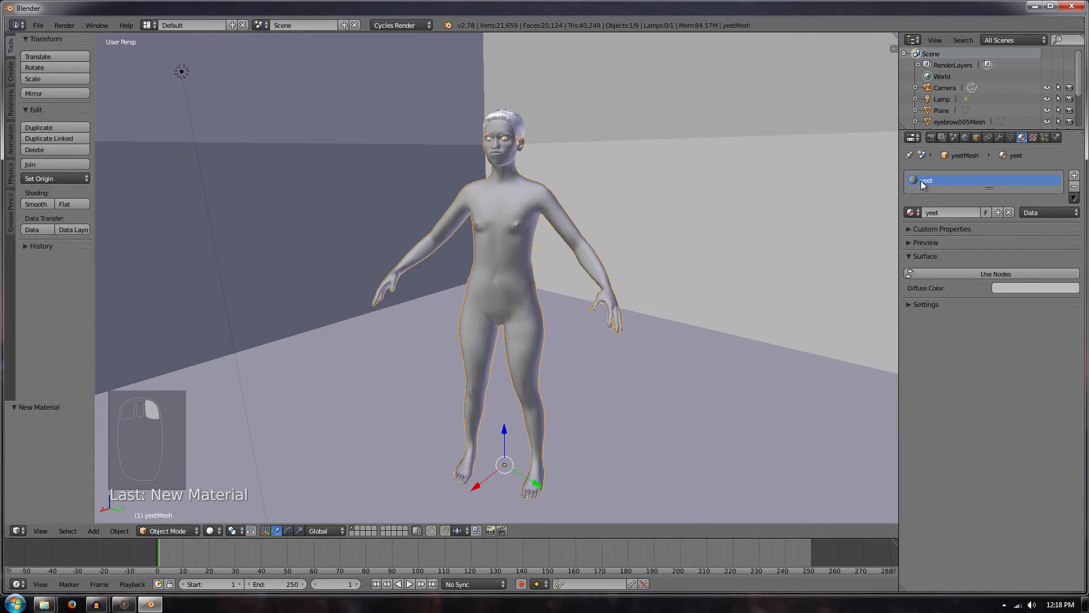
click(935, 230)
click(1053, 213)
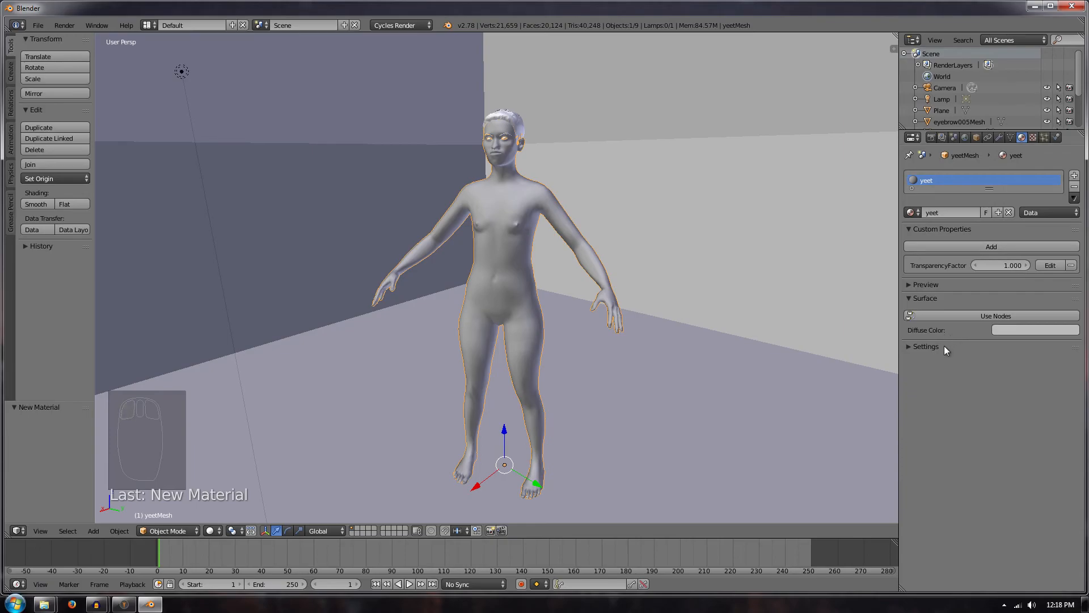
click(1075, 187)
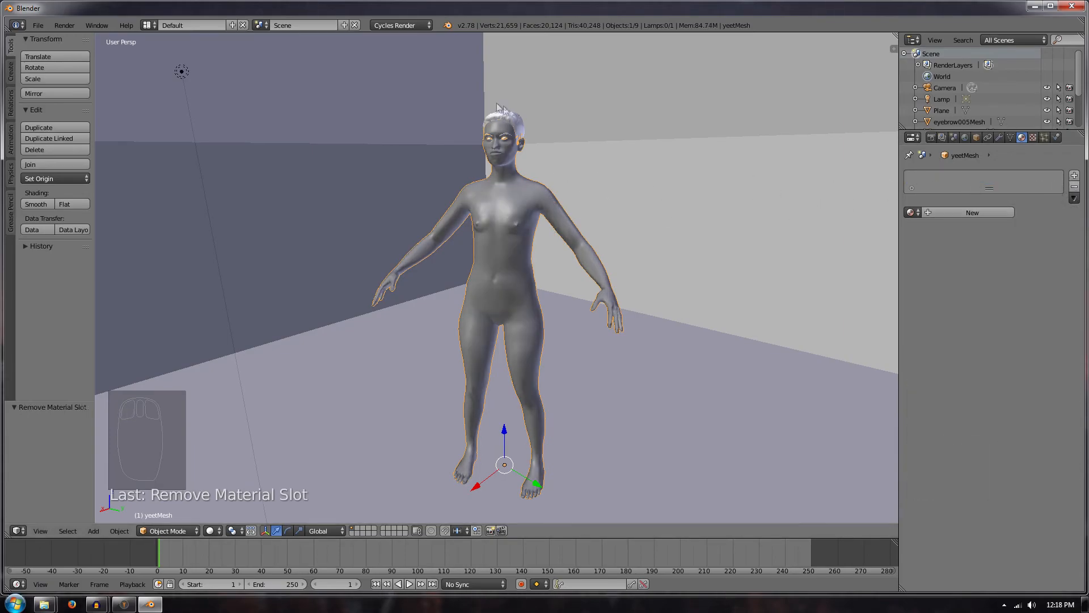
click(928, 212)
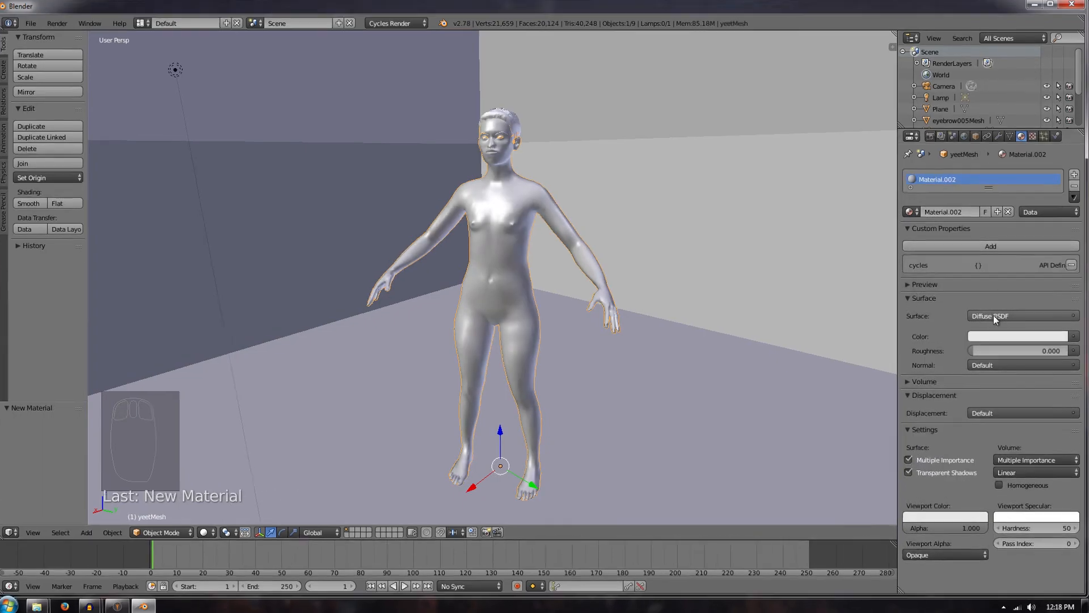
Step: Set the surface shader of the body's new material to Glass BSDF
click(995, 316)
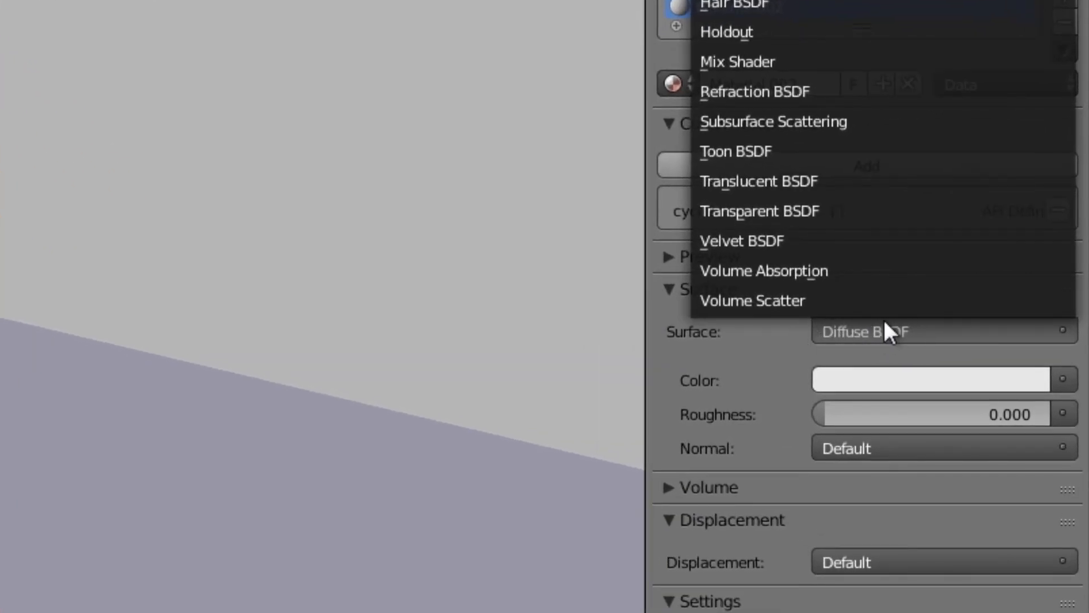
click(857, 334)
click(857, 335)
middle_drag(170, 307, 238, 301)
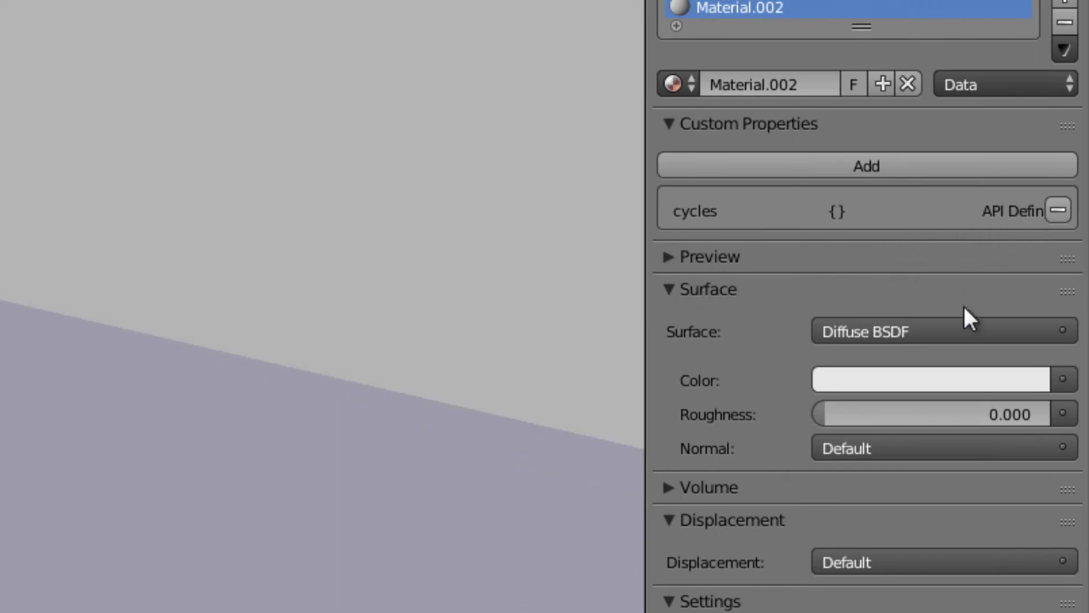
right_click(5, 61)
click(883, 330)
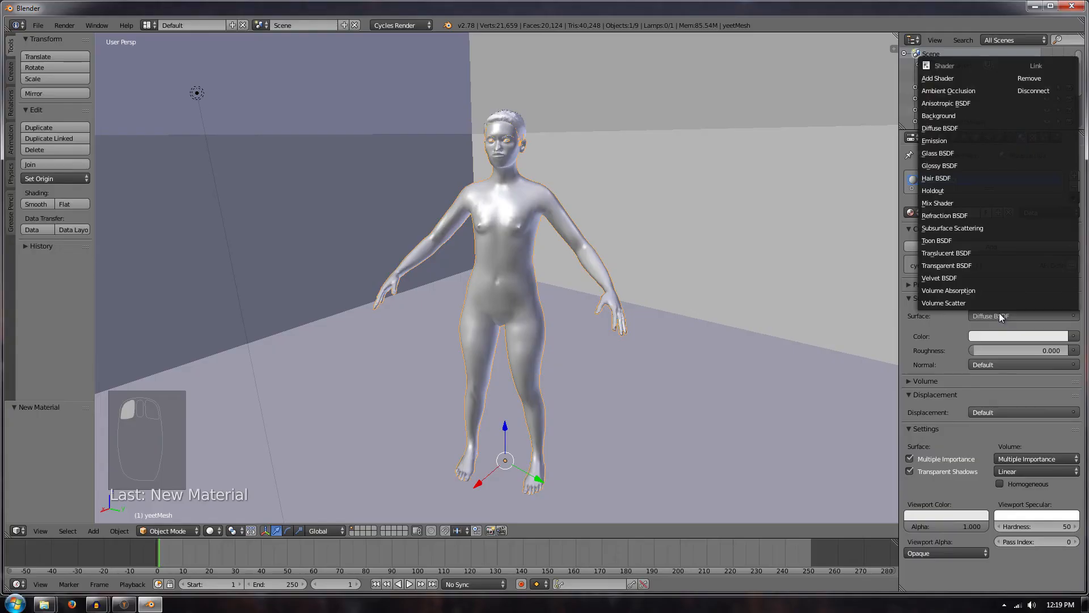
click(941, 154)
Step: Preview the glass figure from several angles in Rendered viewport shading, and return to Solid shading
mouse_move(641, 300)
middle_down()
mouse_move(705, 296)
mouse_move(633, 288)
mouse_move(653, 292)
middle_up()
click(227, 532)
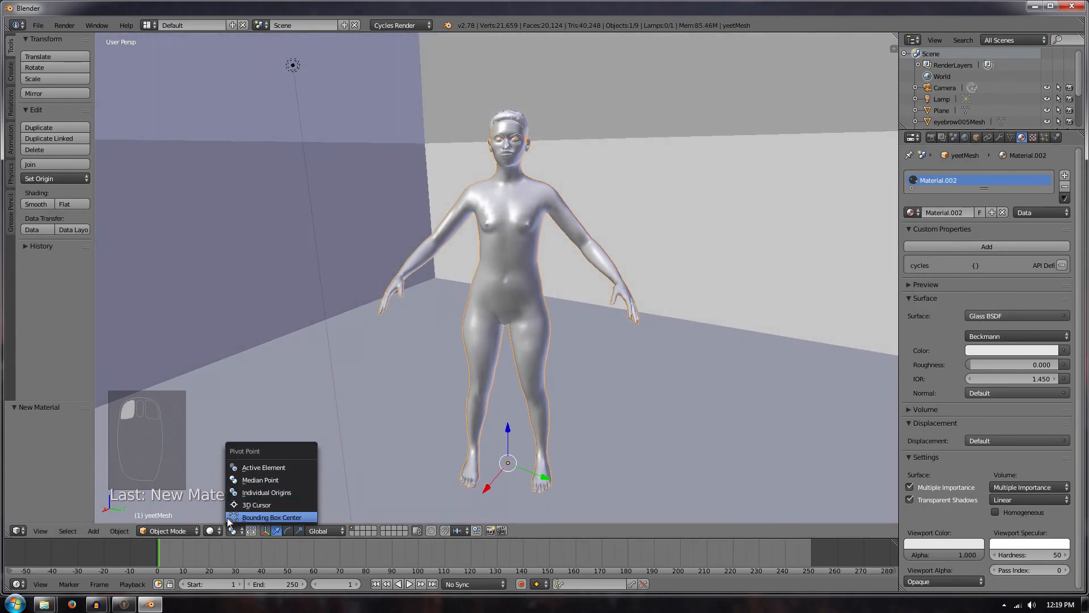
click(217, 531)
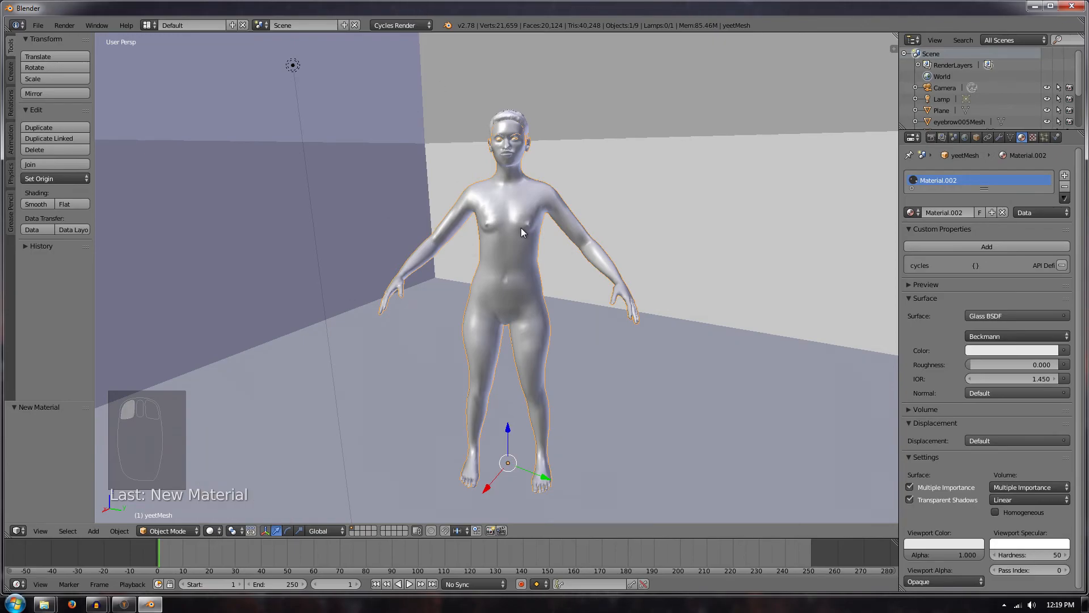
middle_drag(521, 231, 516, 237)
click(217, 532)
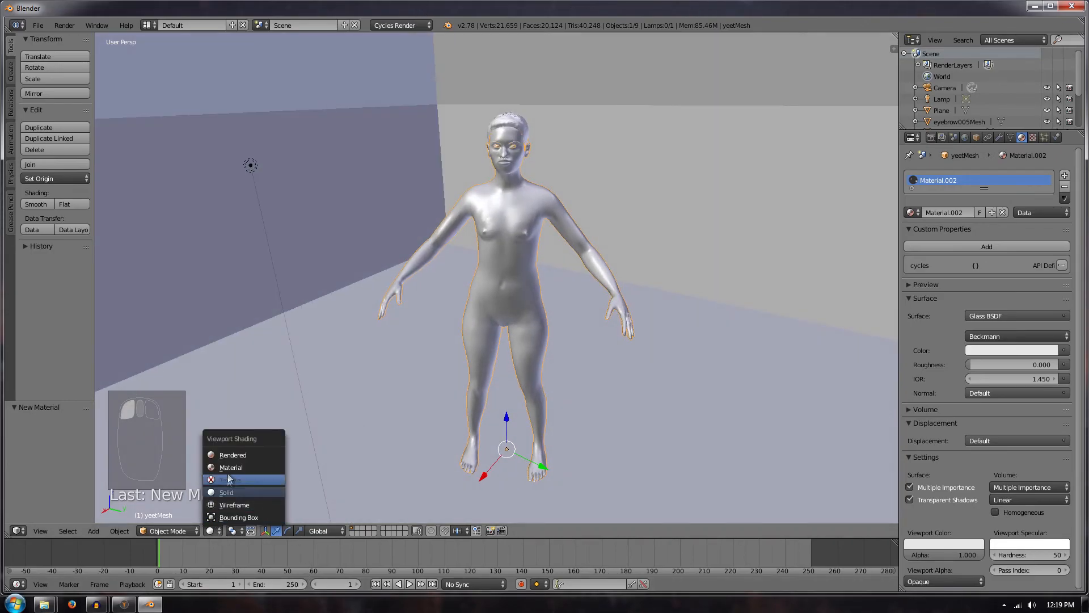
click(230, 454)
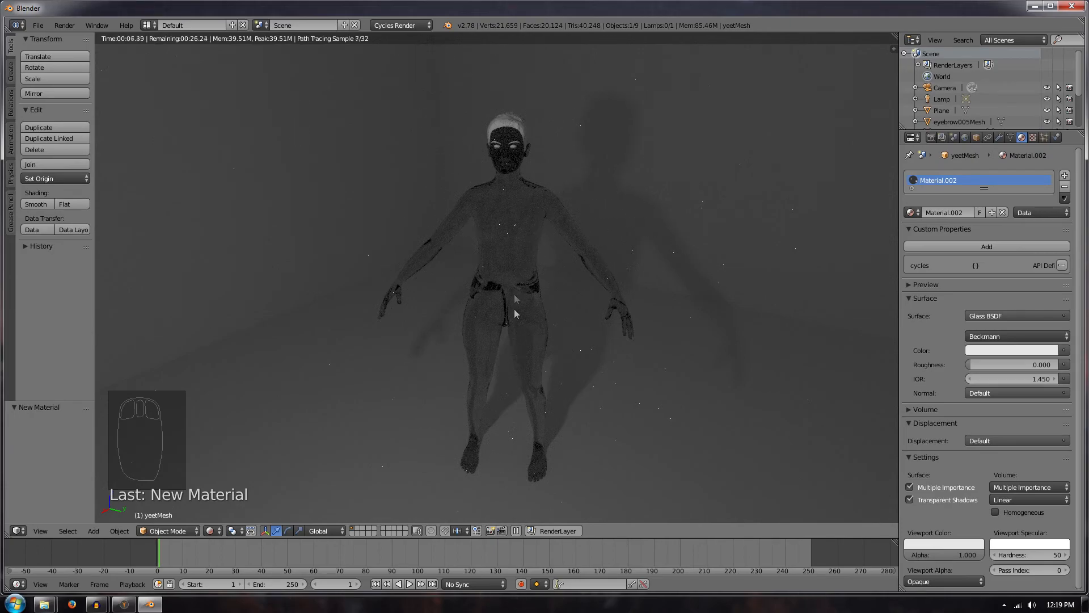
middle_drag(495, 228, 677, 209)
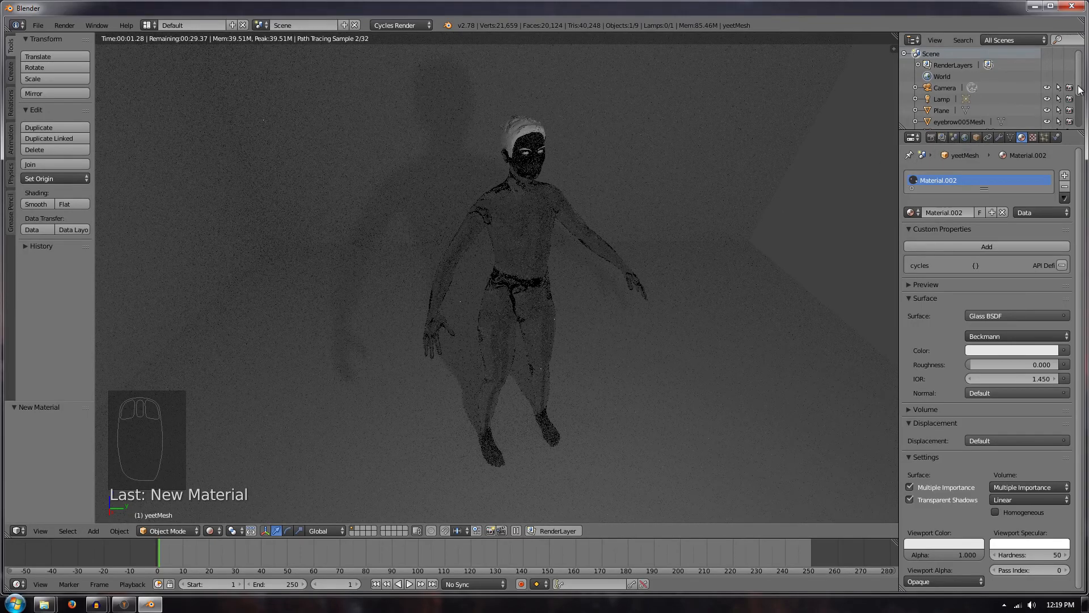
middle_drag(742, 246, 223, 503)
click(211, 531)
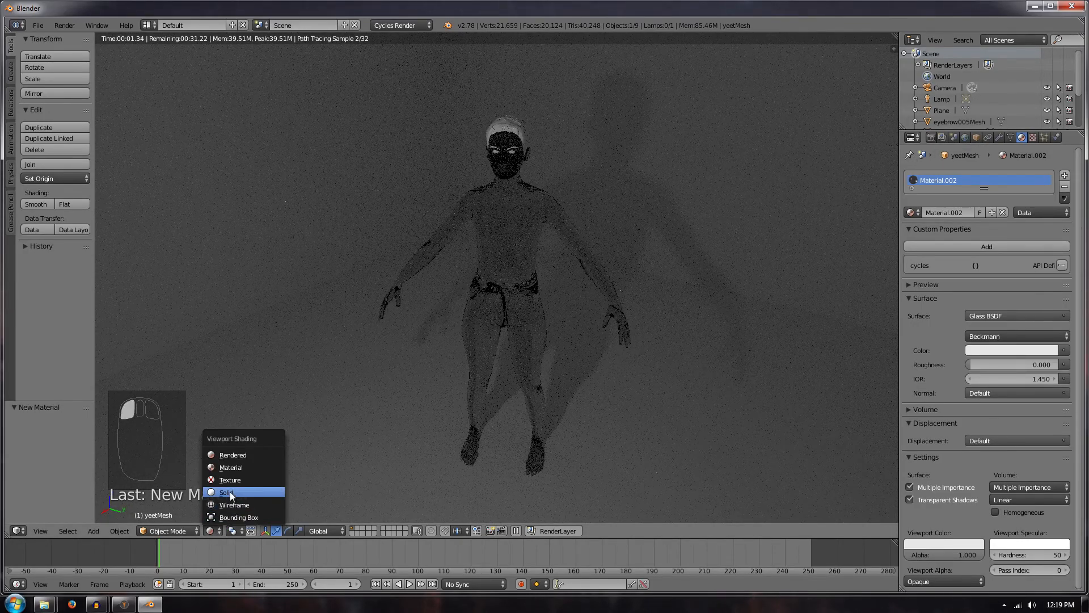
click(229, 491)
Step: Replace the hair mesh's short01 material with a new material that uses the Glass BSDF shader
middle_drag(485, 397, 485, 383)
right_click(536, 119)
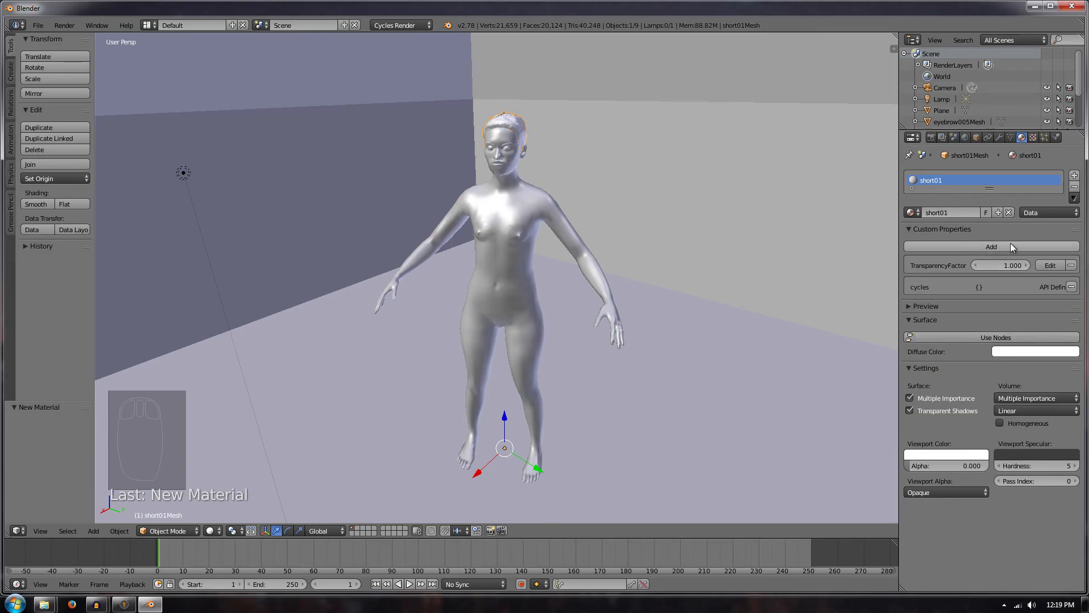
click(1074, 187)
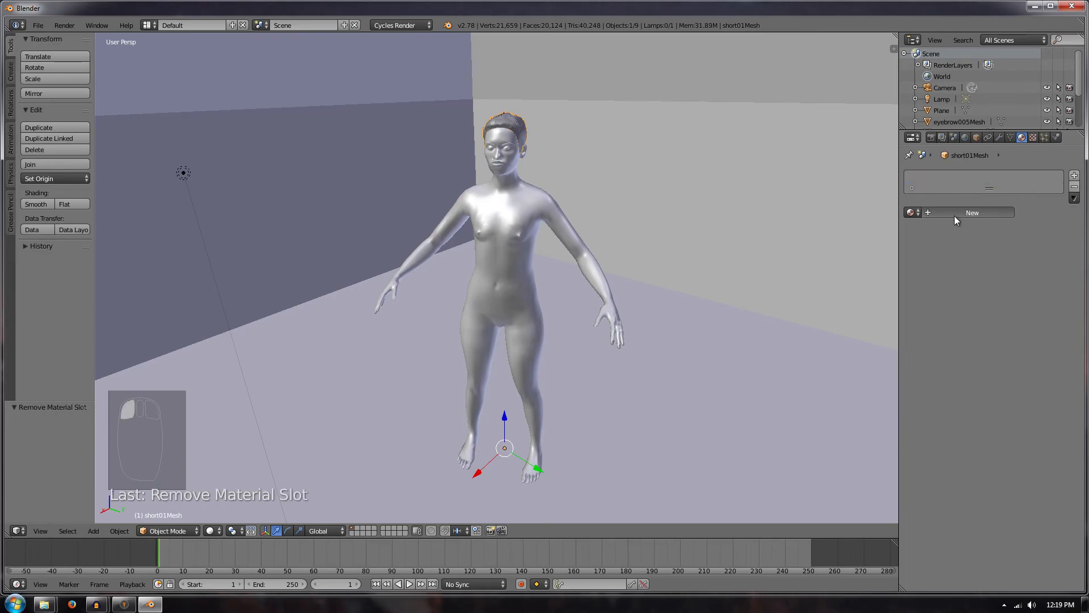
click(954, 214)
click(993, 315)
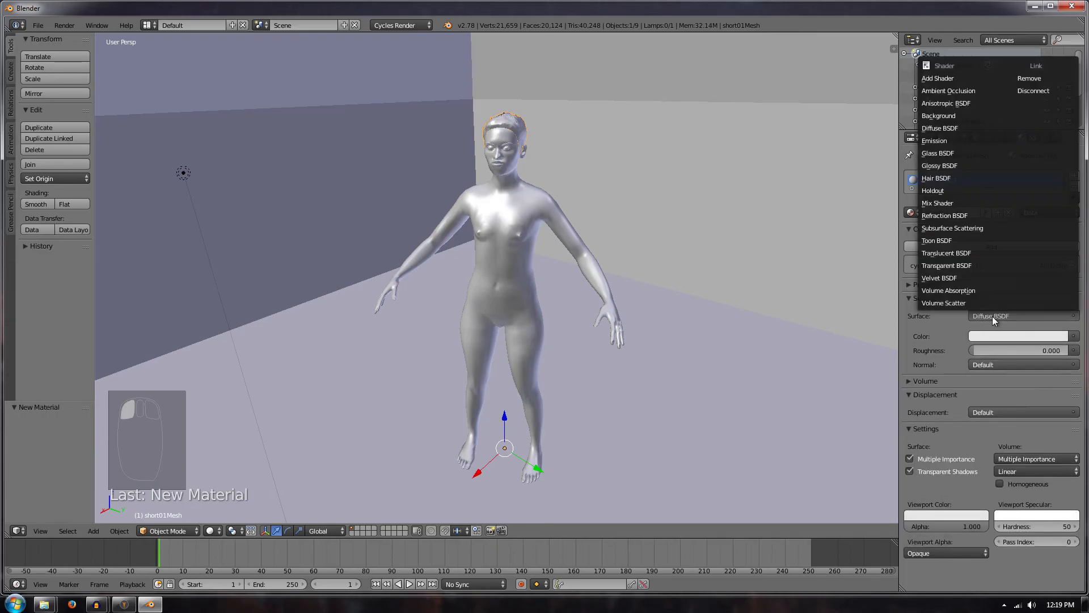
click(948, 164)
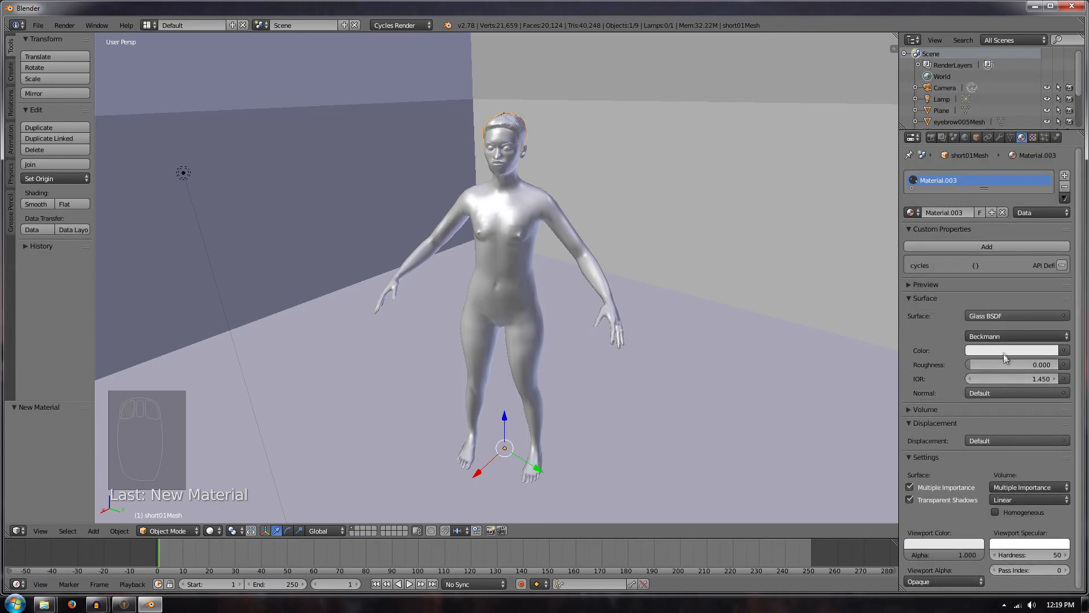
Step: Set the hair's glass color to bright green, with R 0.000, G 0.800 and B 0.005
click(1002, 350)
drag(986, 226, 963, 206)
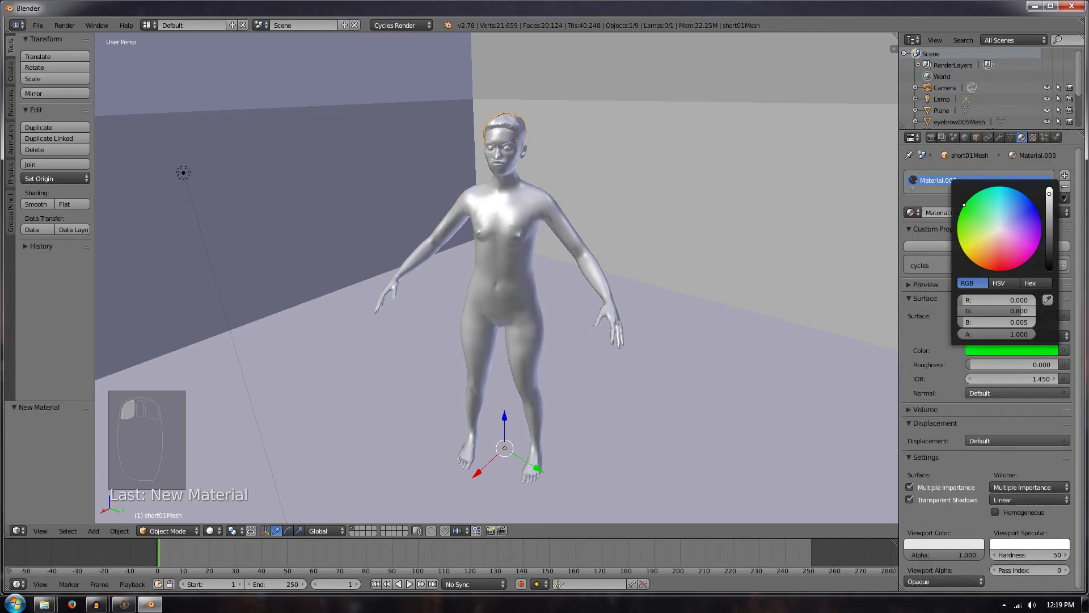
click(996, 351)
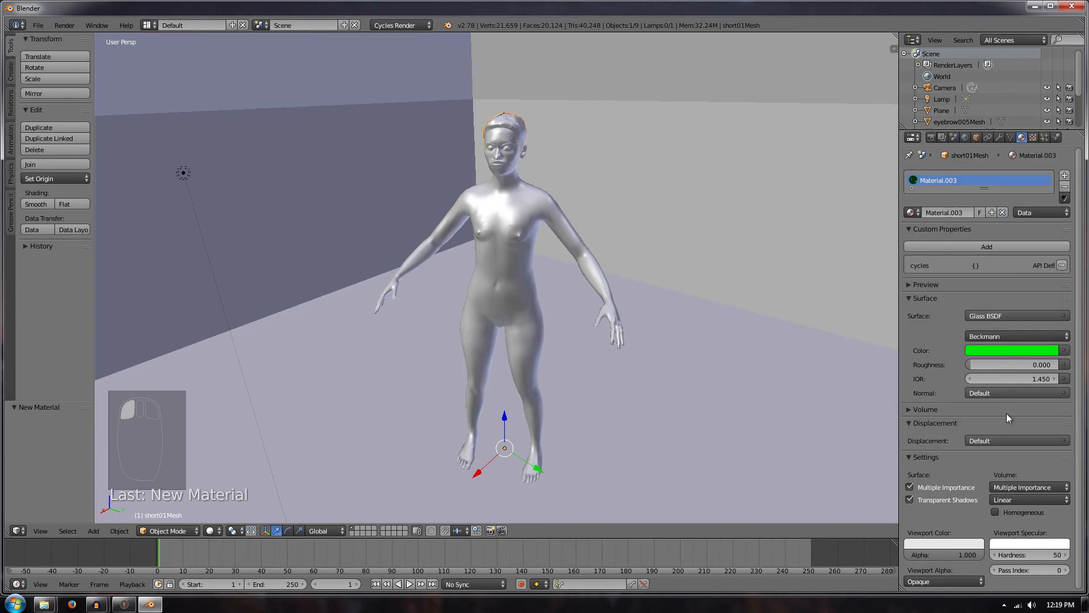
Step: Set the glass color of the figure's body material to a bright pale cyan
right_click(522, 213)
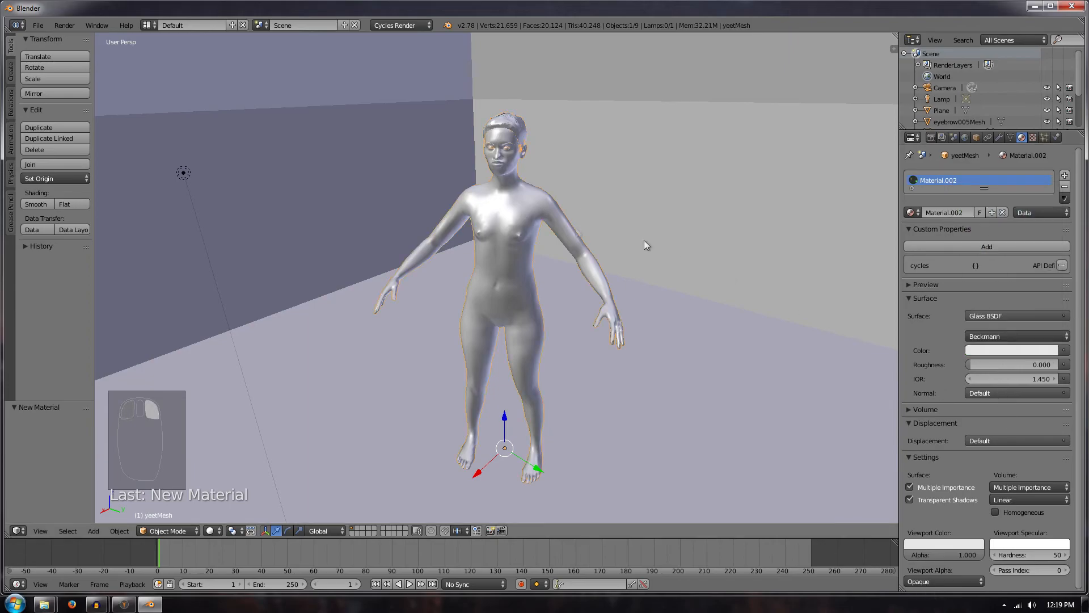
click(995, 351)
drag(1003, 224, 994, 222)
drag(1049, 195, 1002, 213)
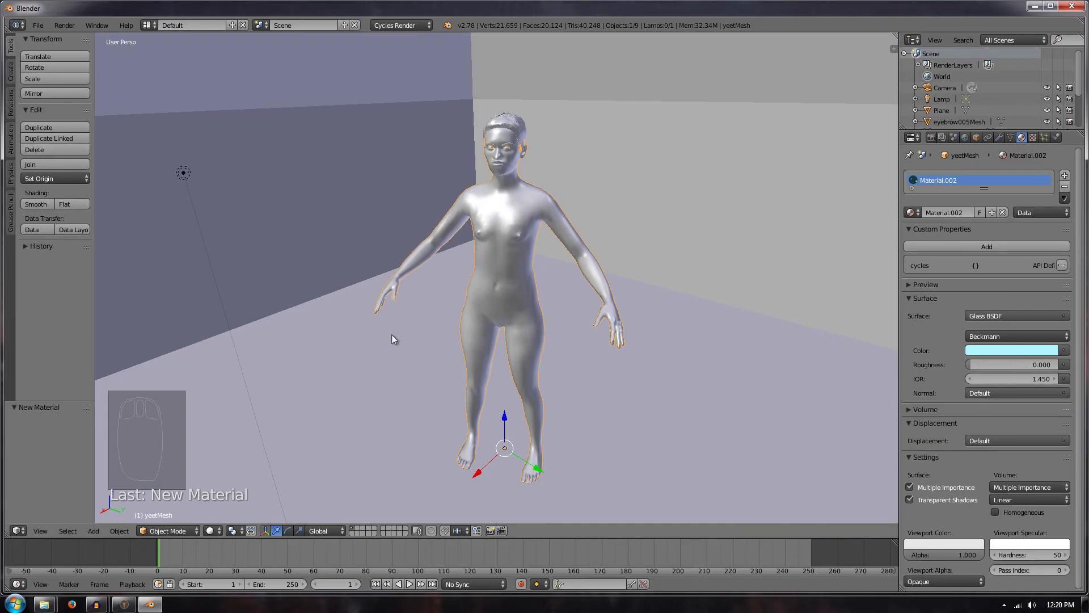
Step: Darken the diffuse color of the room mesh's material to gray, keeping the Diffuse BSDF shader
right_click(757, 214)
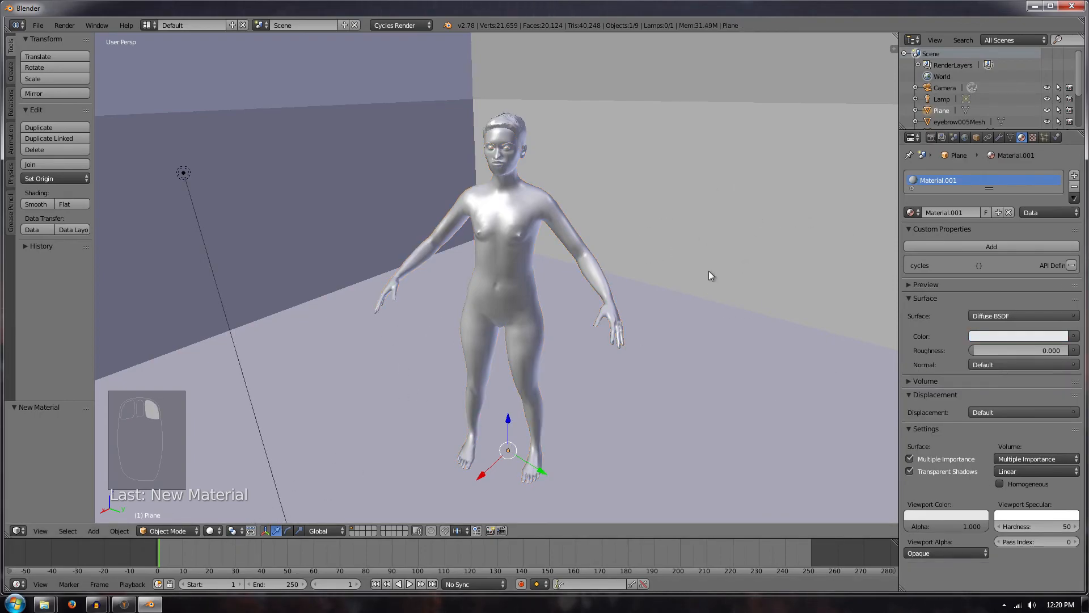
mouse_move(726, 189)
middle_down()
mouse_move(741, 155)
mouse_move(724, 194)
middle_up()
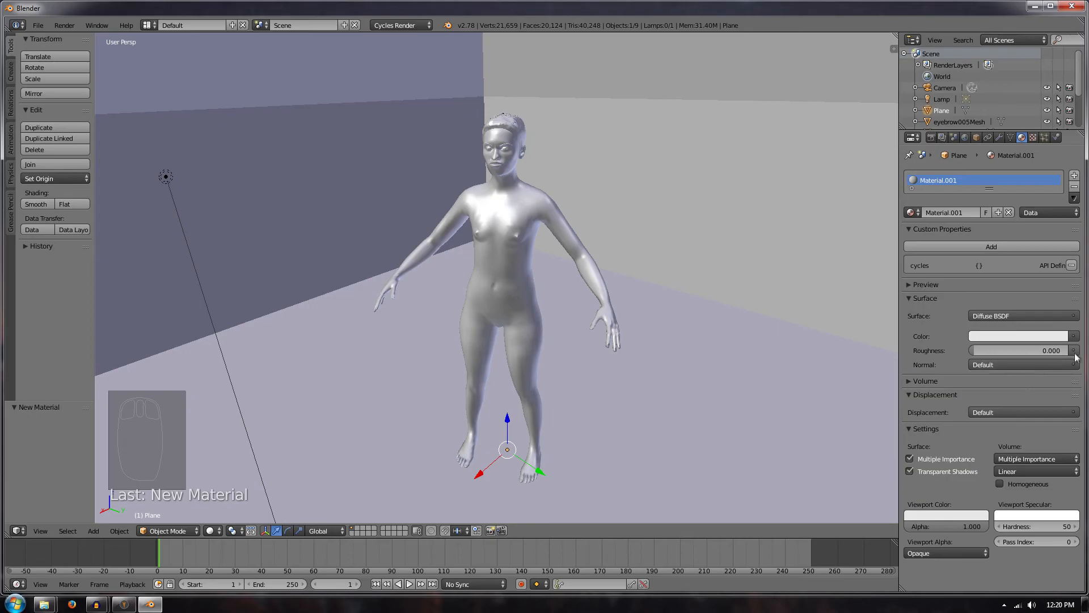
click(1013, 317)
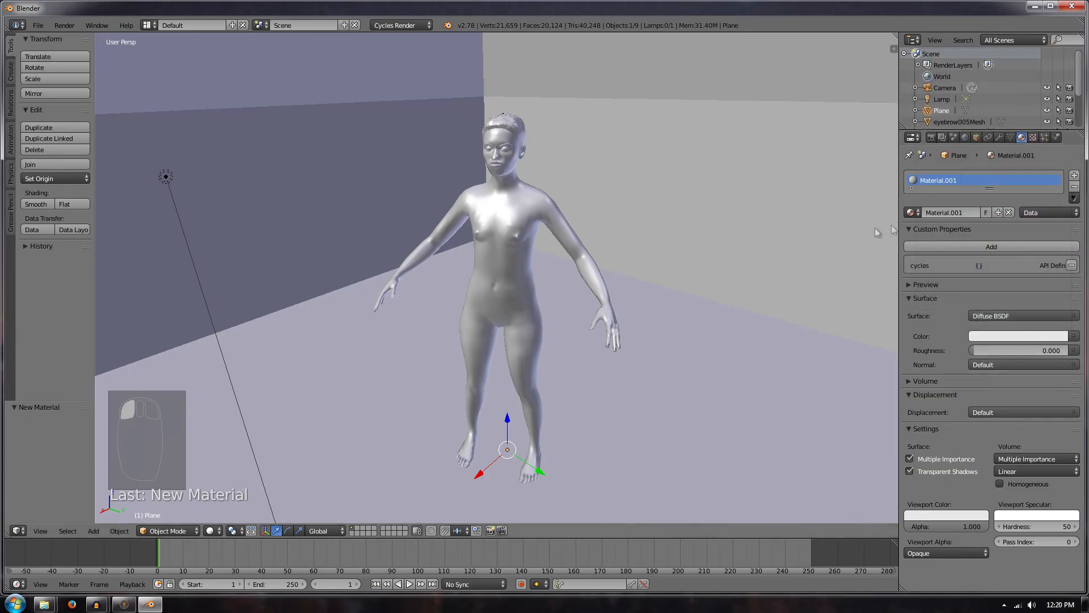
click(1018, 336)
drag(1059, 180, 1058, 214)
right_click(786, 167)
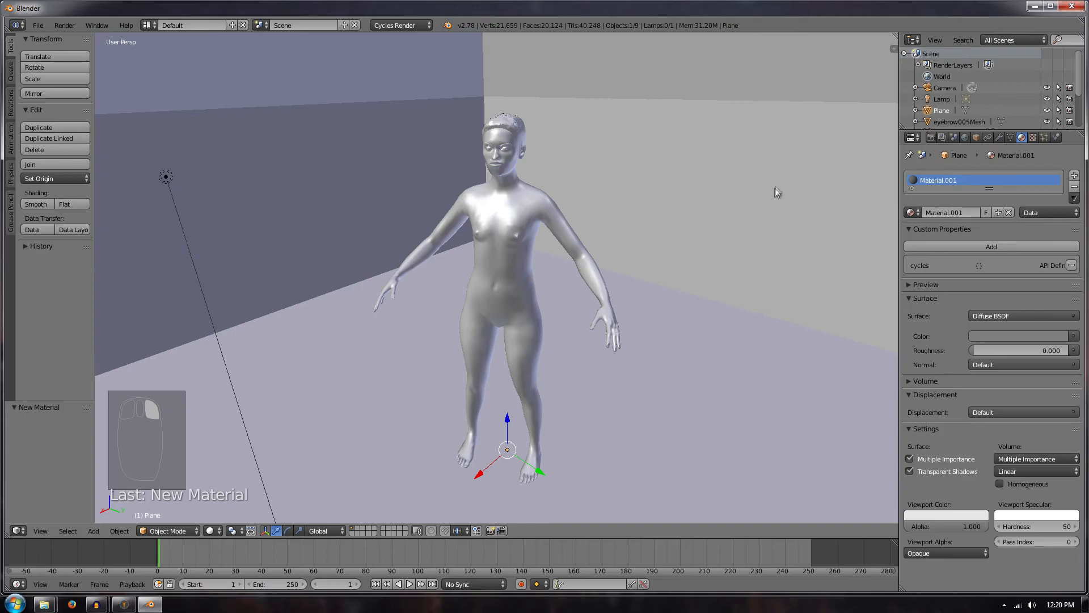
Step: Preview the scene's materials in Rendered viewport shading, then return to an unrendered view
click(211, 530)
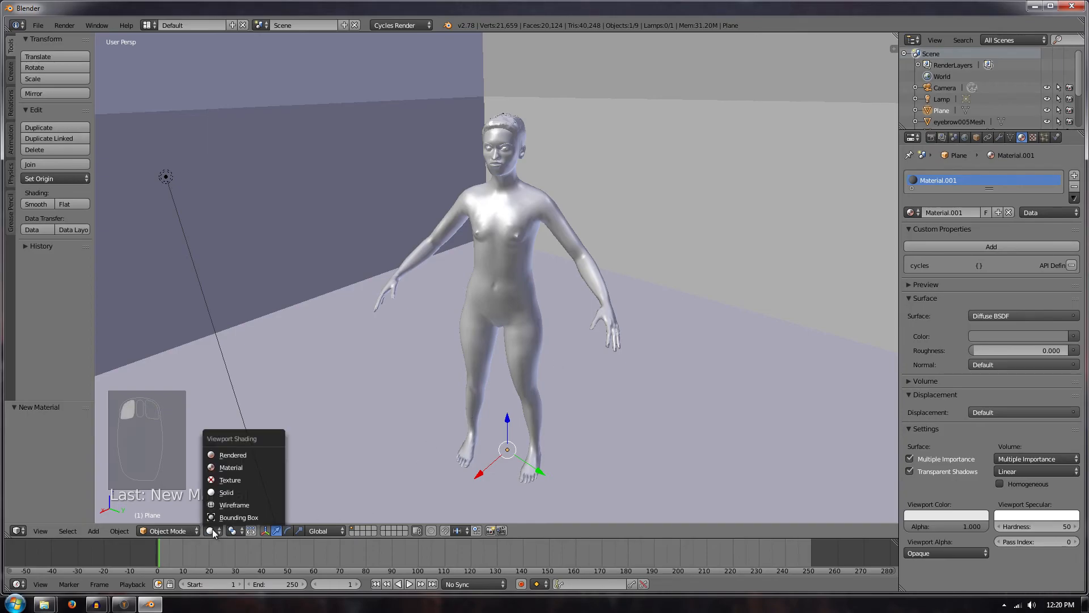
click(235, 456)
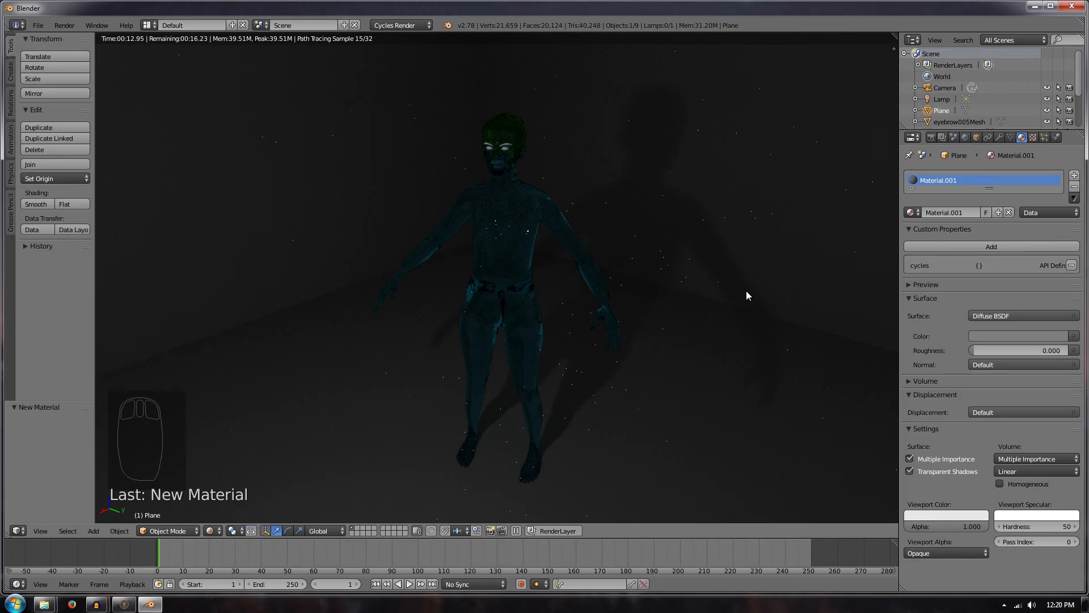
click(220, 534)
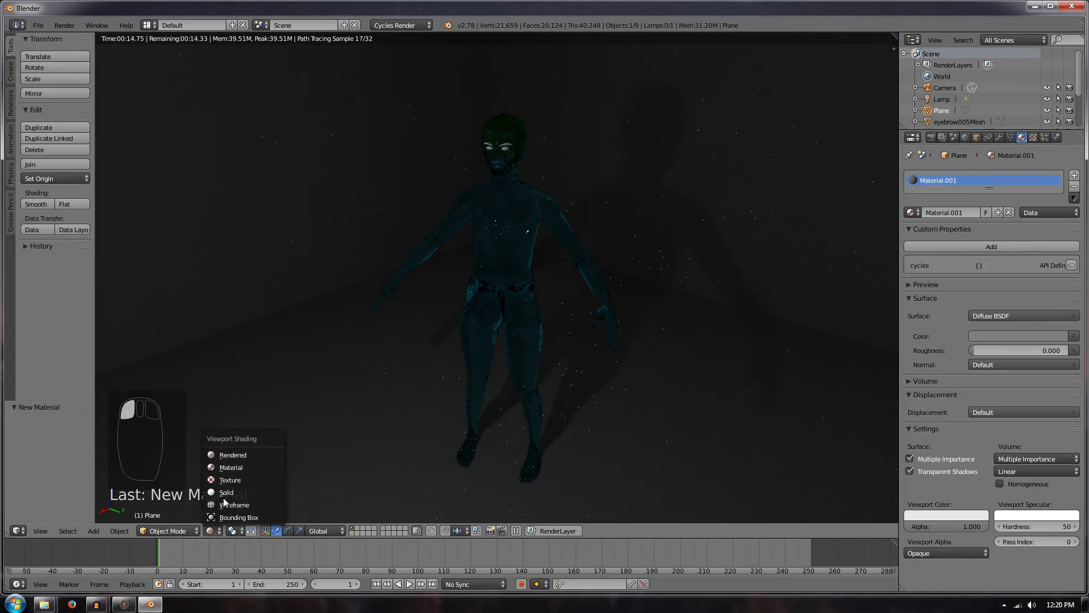
click(230, 482)
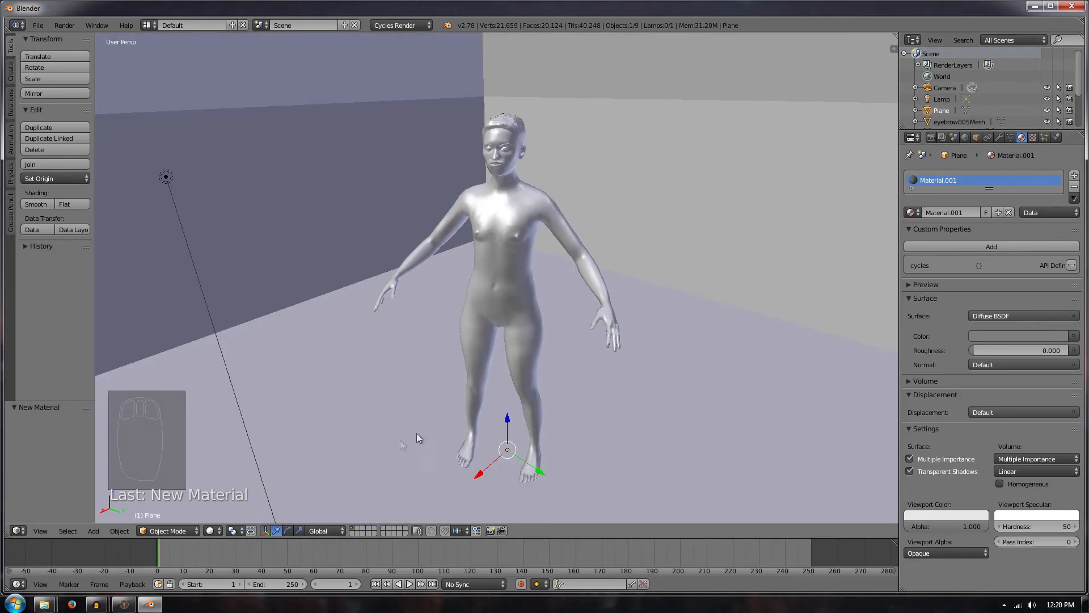
Step: Add a Point lamp and move it beside the existing lamp in front of the figure
scroll(432, 442, down, 5)
key(shift+a)
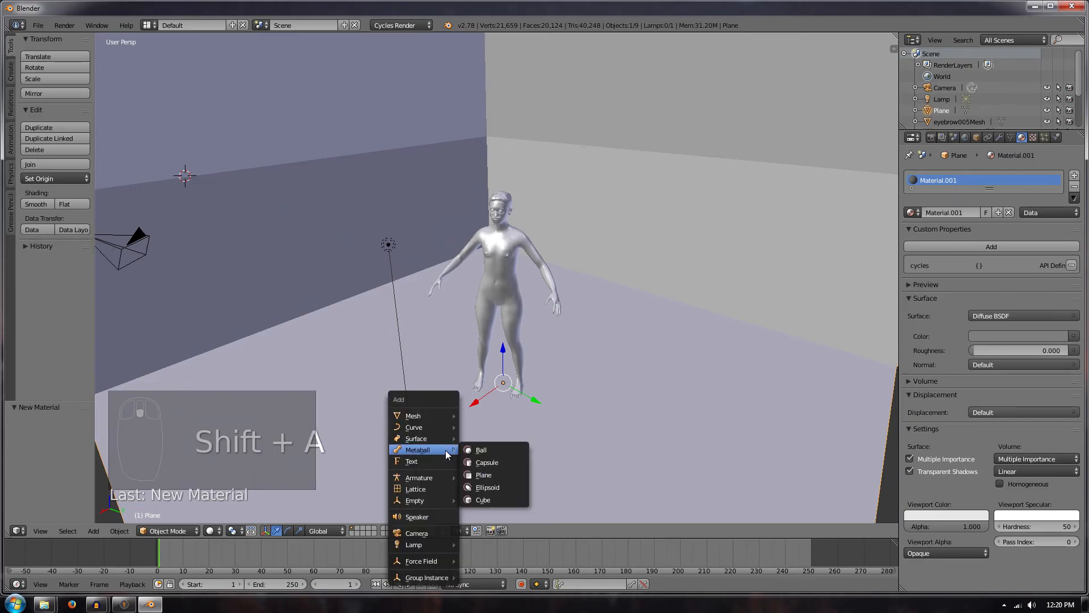
mouse_move(438, 546)
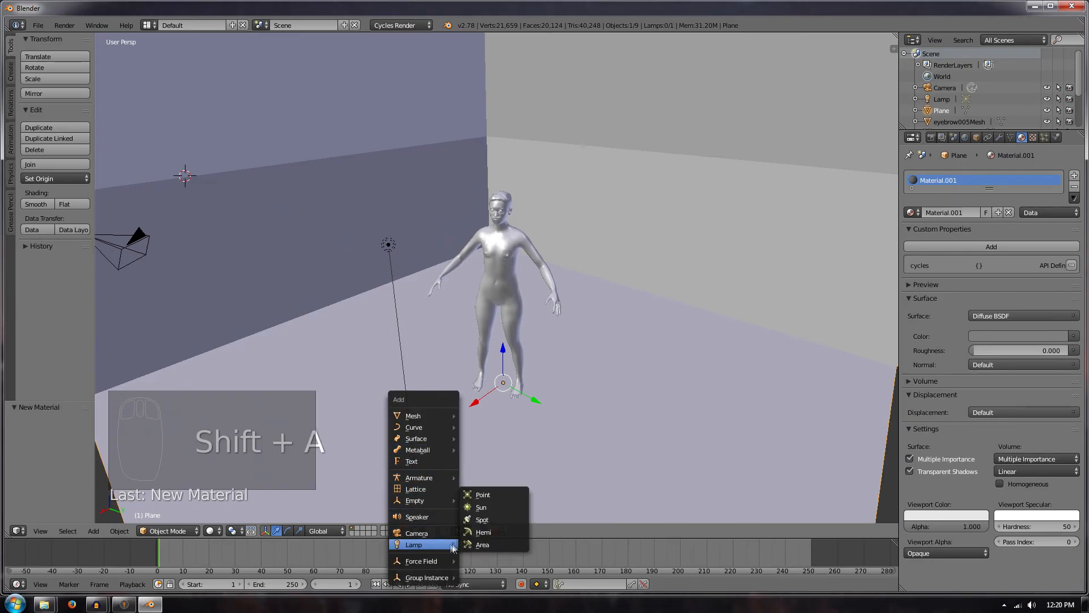
click(491, 491)
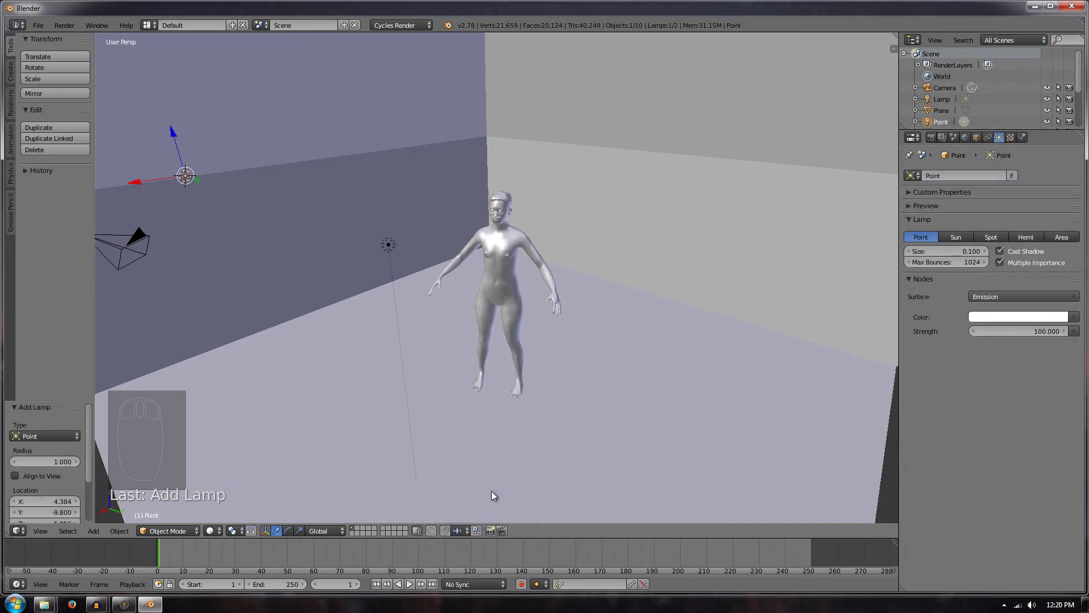
key(g)
key(y)
drag(207, 184, 345, 242)
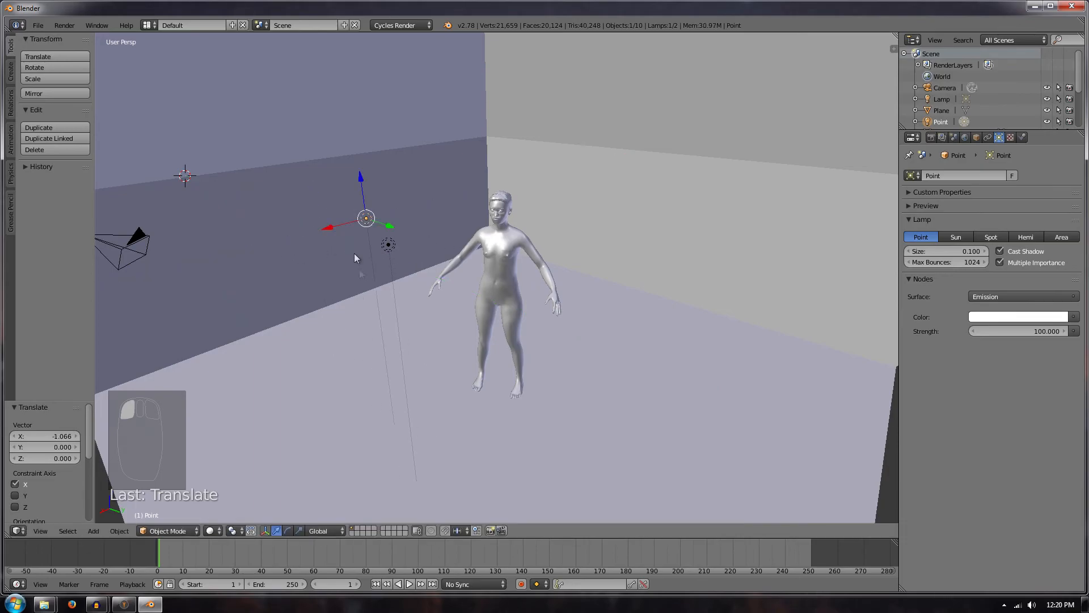
Step: Switch the viewport to Rendered shading and set the new point lamp's size to 0.144 and strength to 1274.500
click(212, 530)
click(220, 449)
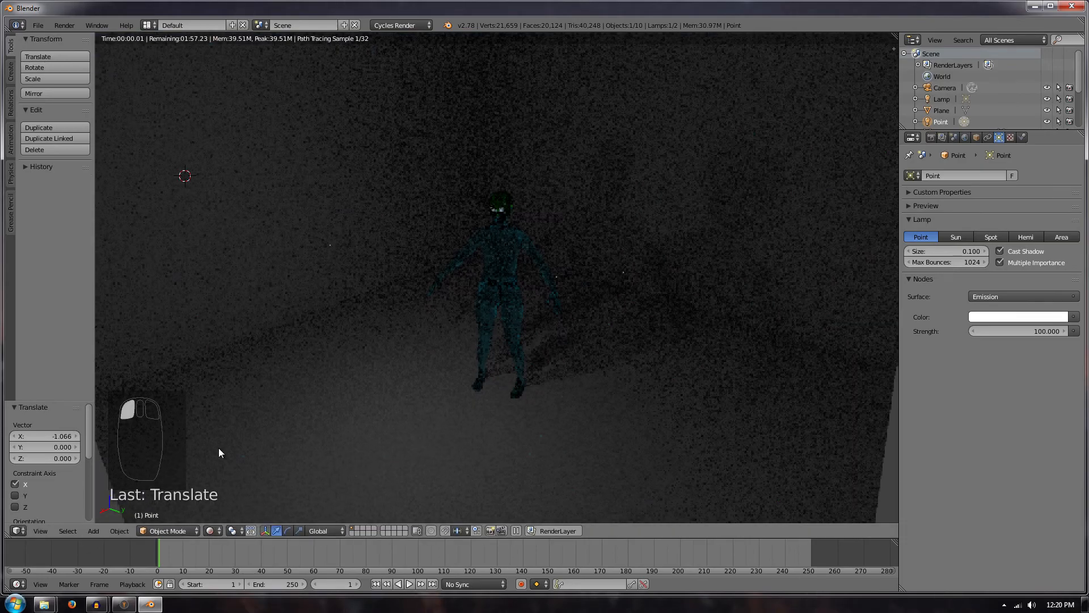
middle_drag(348, 230, 373, 226)
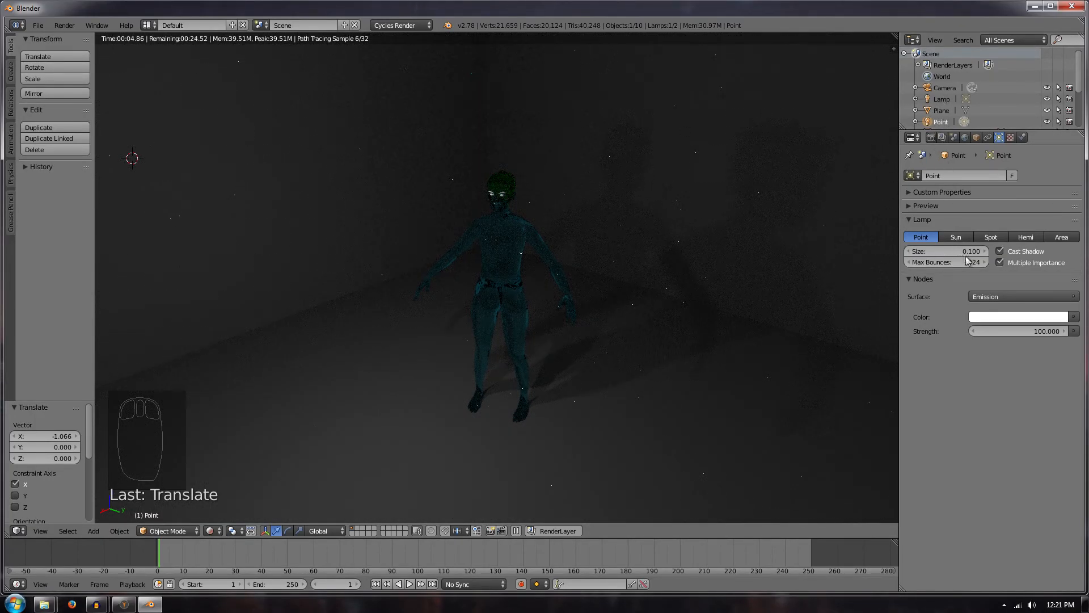
drag(958, 256, 970, 256)
drag(1010, 331, 1027, 331)
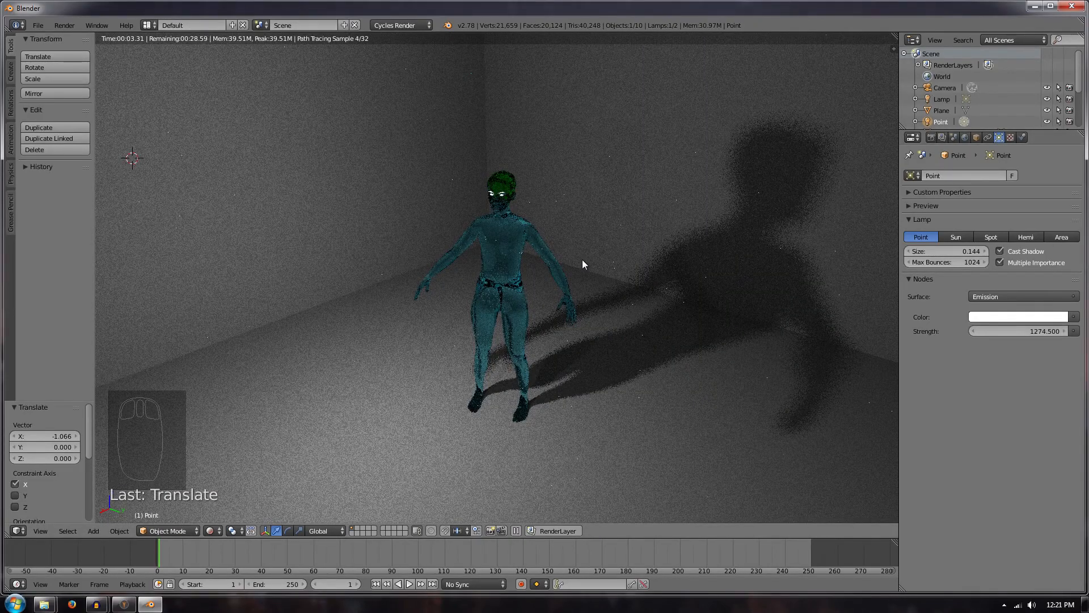
Step: Set the hair material's glass color to lavender, about R 0.481, G 0.457 and B 0.800
scroll(552, 198, up, 2)
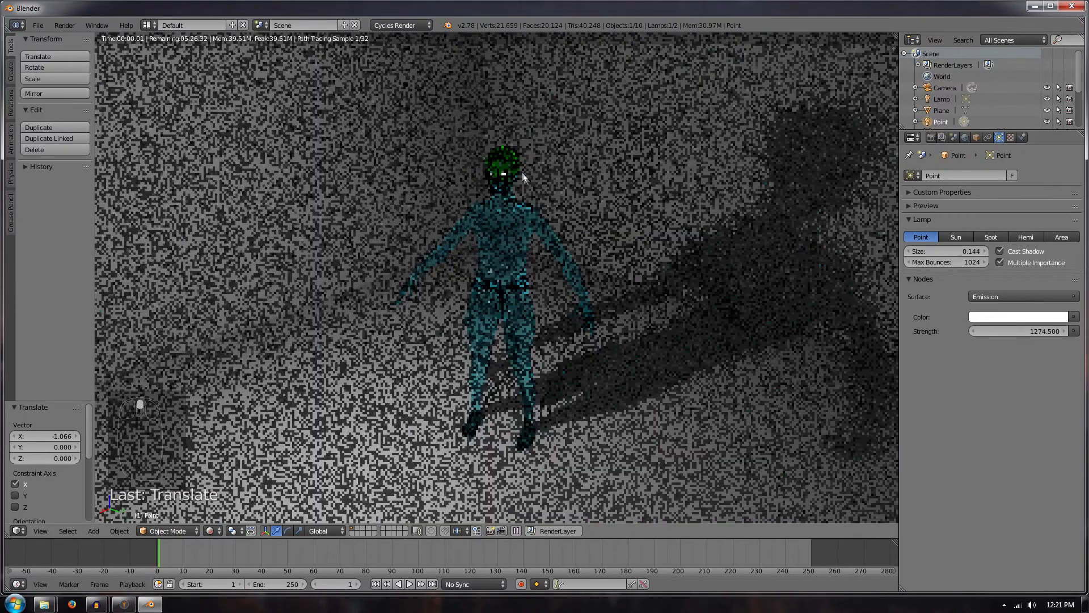
right_click(514, 154)
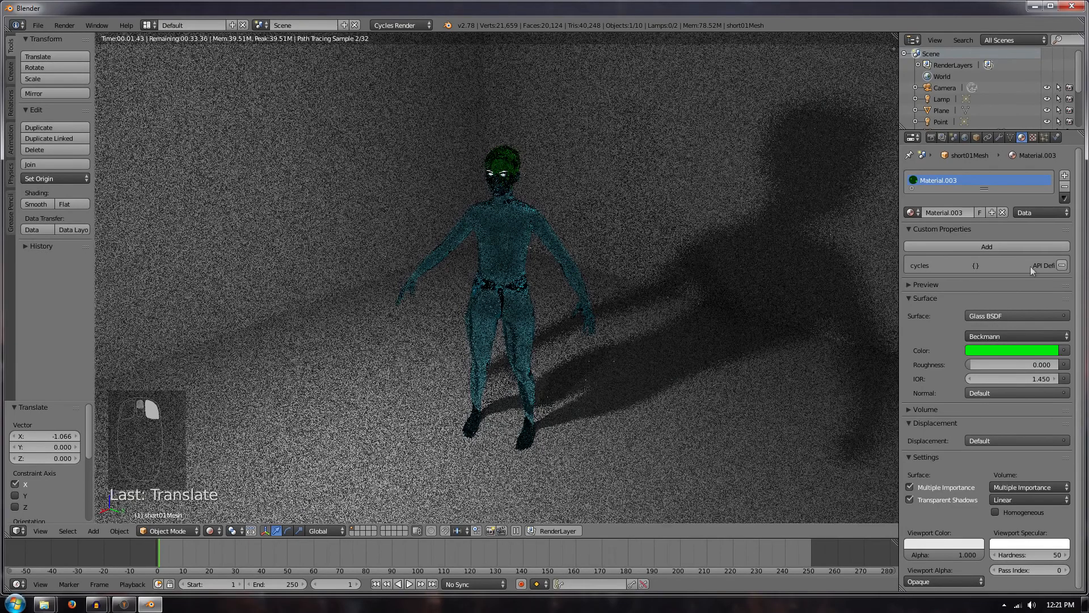
click(1029, 352)
drag(972, 212, 1008, 225)
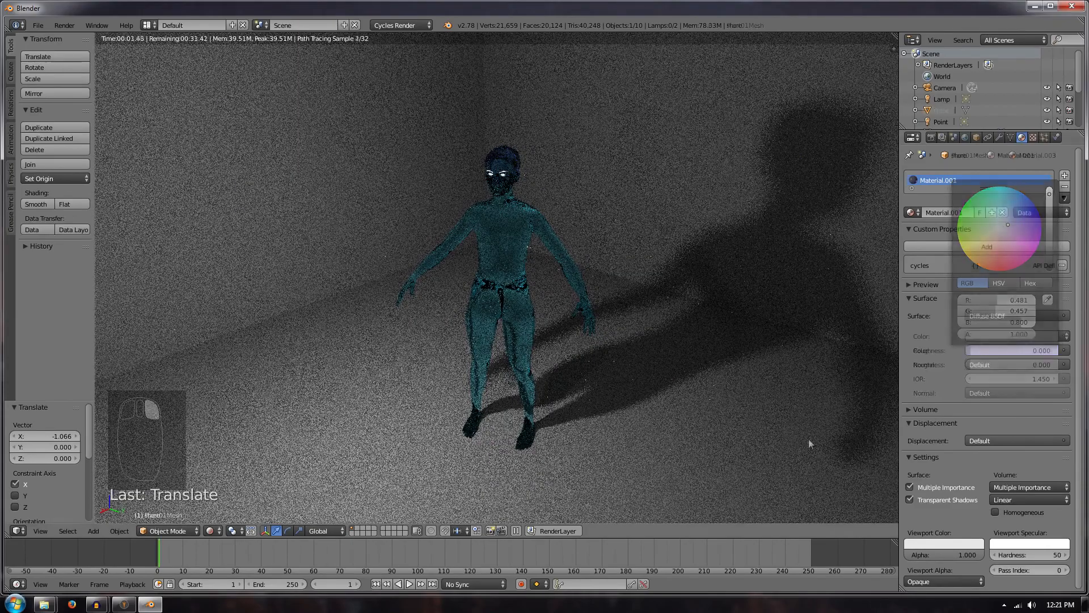
Step: Change the room mesh's diffuse color to pale pink, with the red channel at 1.000
right_click(809, 438)
click(996, 334)
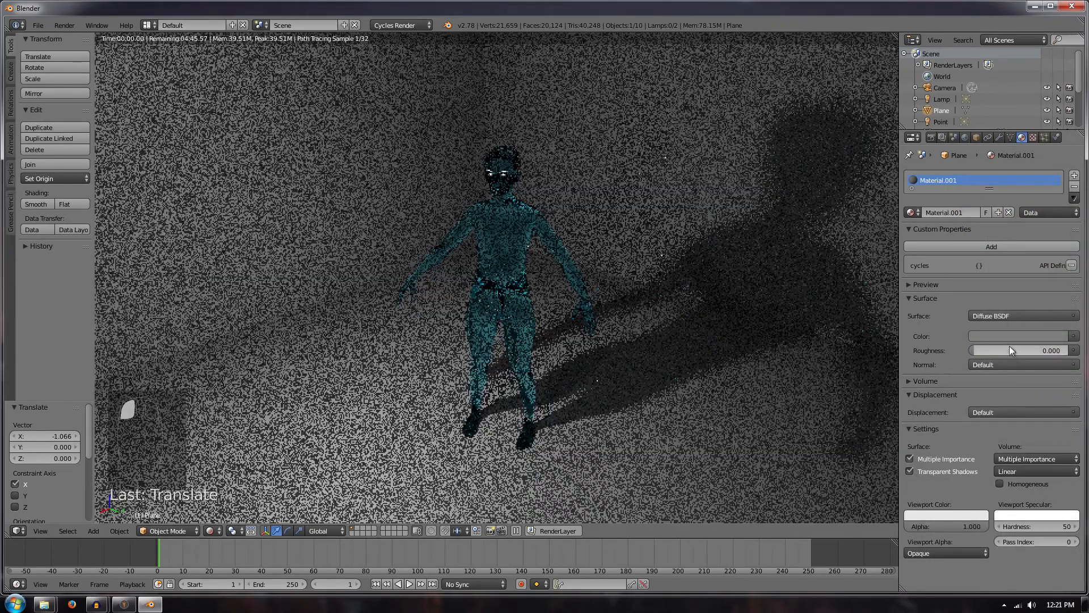
click(1007, 334)
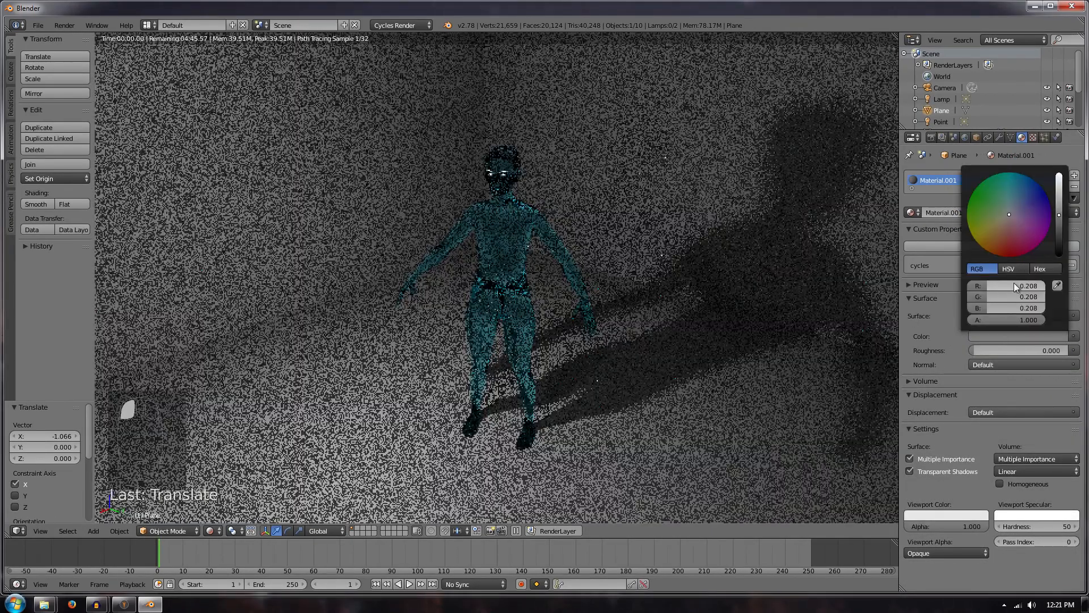
click(1008, 286)
key(Tab)
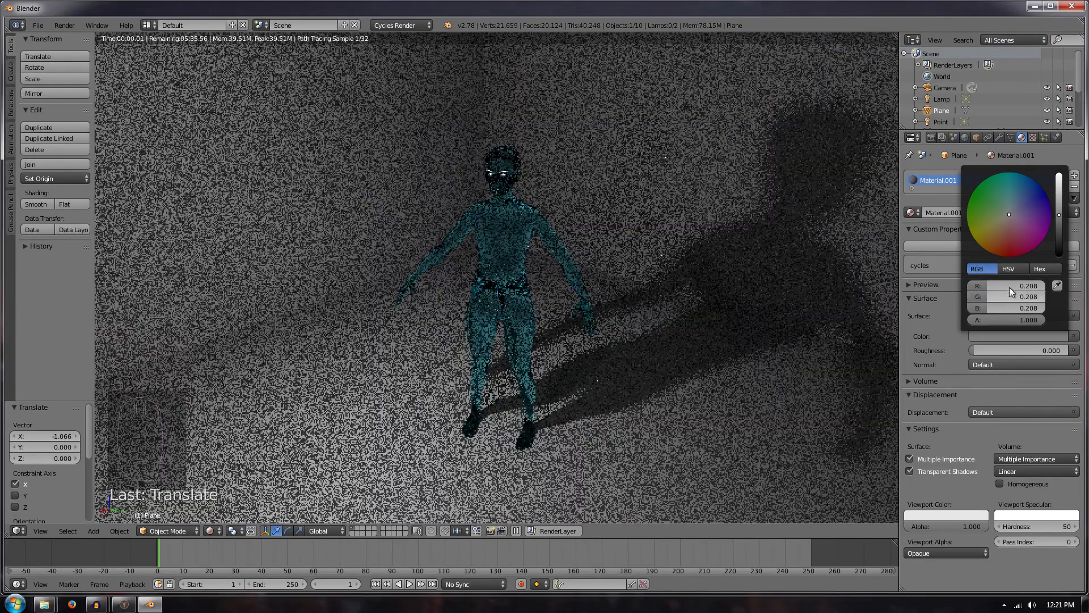
click(1009, 287)
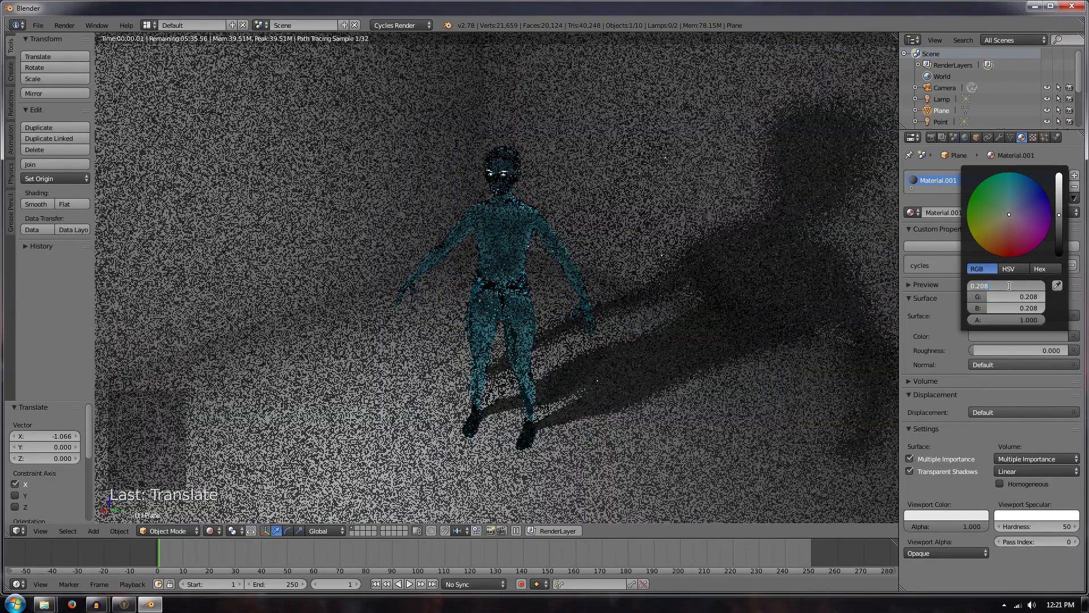
text(1)
key(Return)
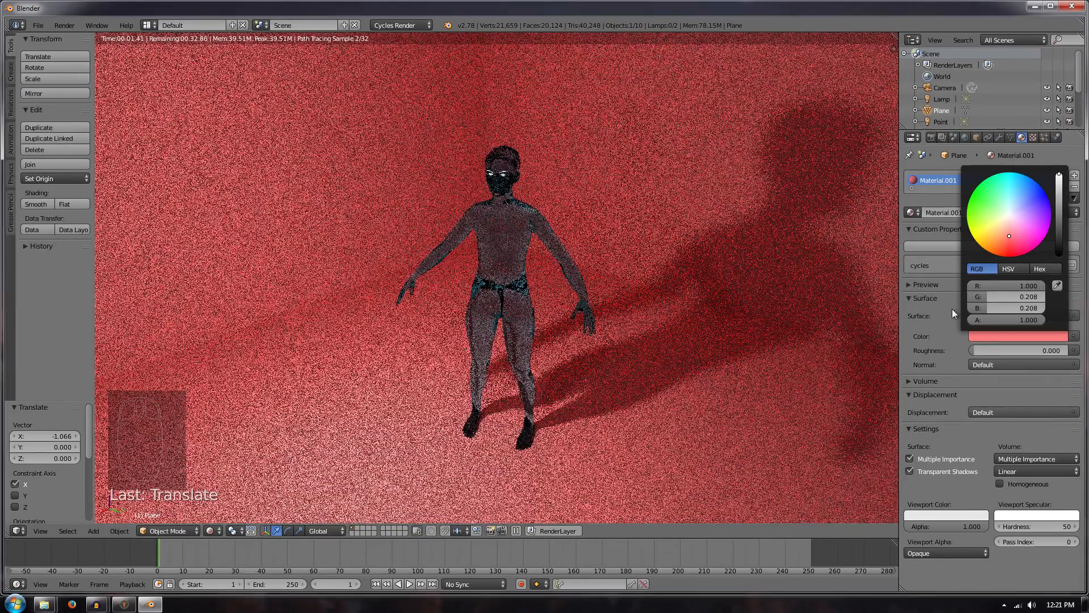
click(1023, 337)
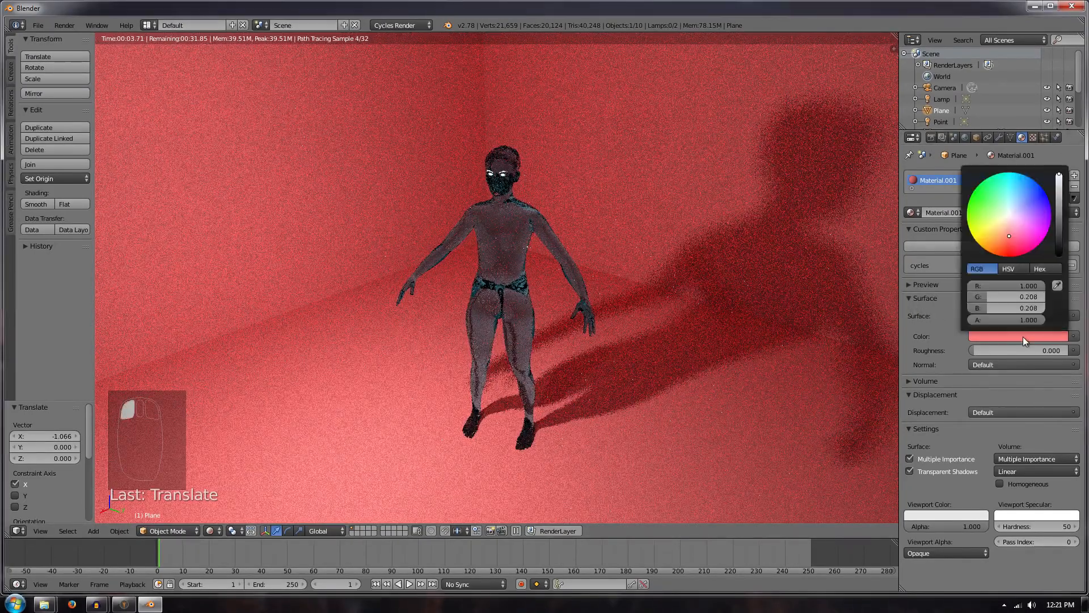
drag(993, 308, 1019, 297)
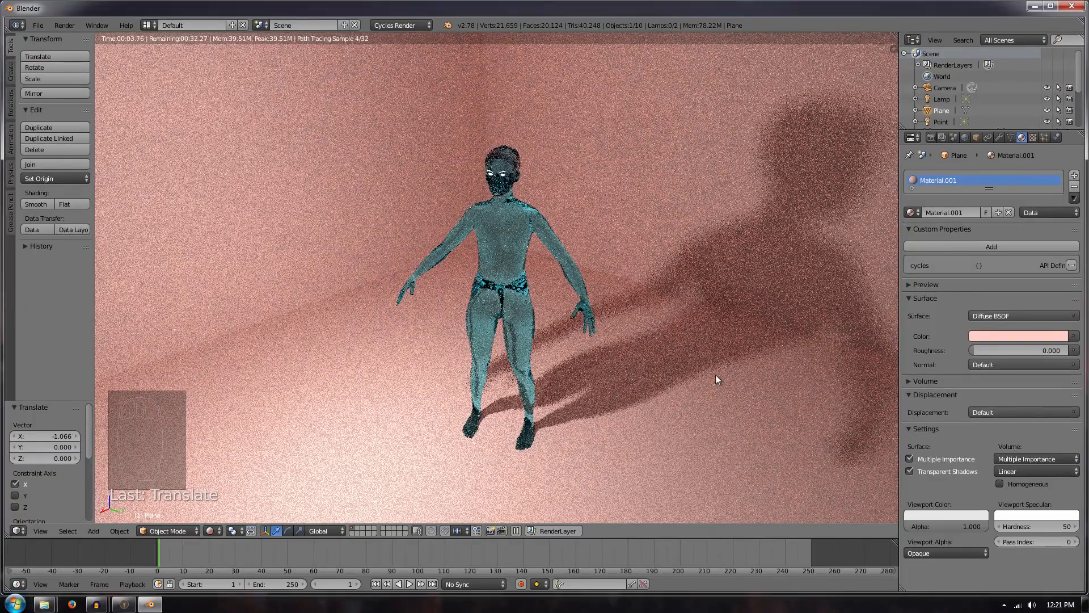
Step: Try IOR values of 0.650, 0.000 and 11.200 on the figure's body glass material, ending at 2.500
middle_drag(686, 369, 510, 366)
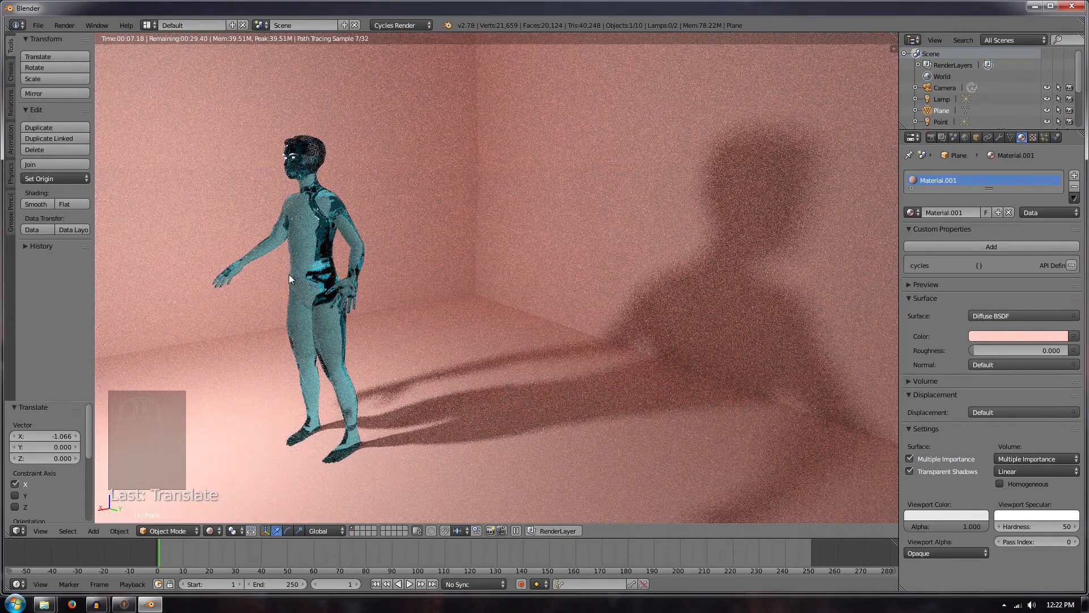
right_click(318, 152)
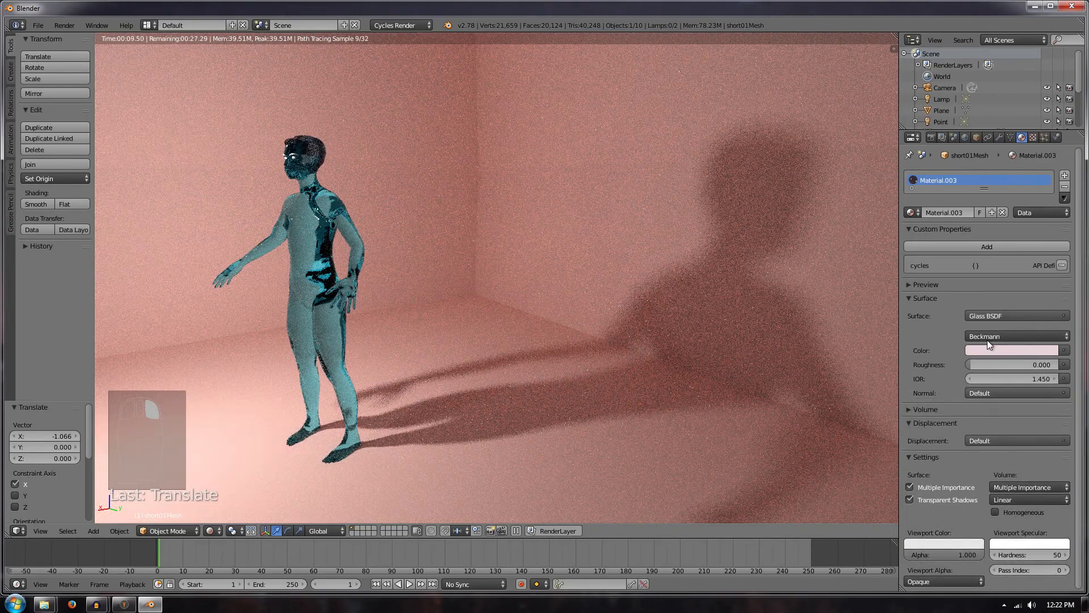
right_click(305, 260)
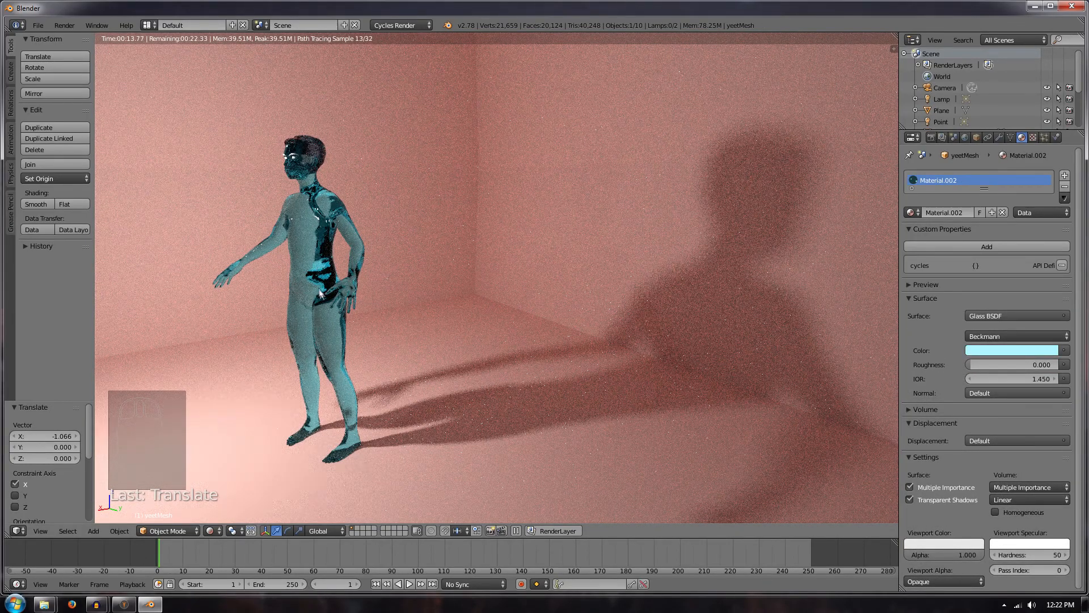
right_click(309, 243)
right_click(308, 256)
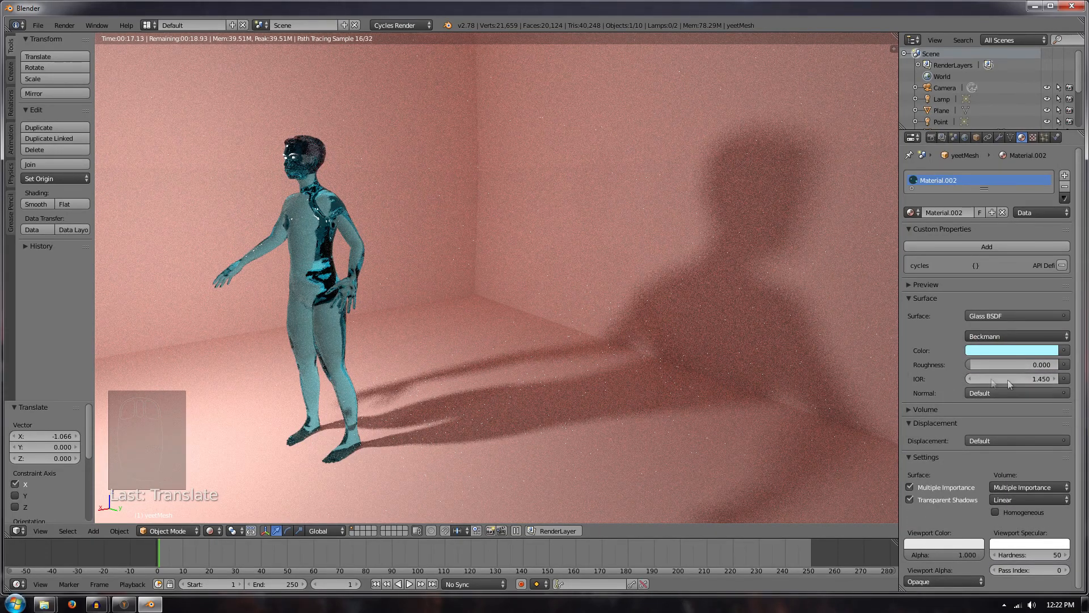
drag(1030, 379, 984, 379)
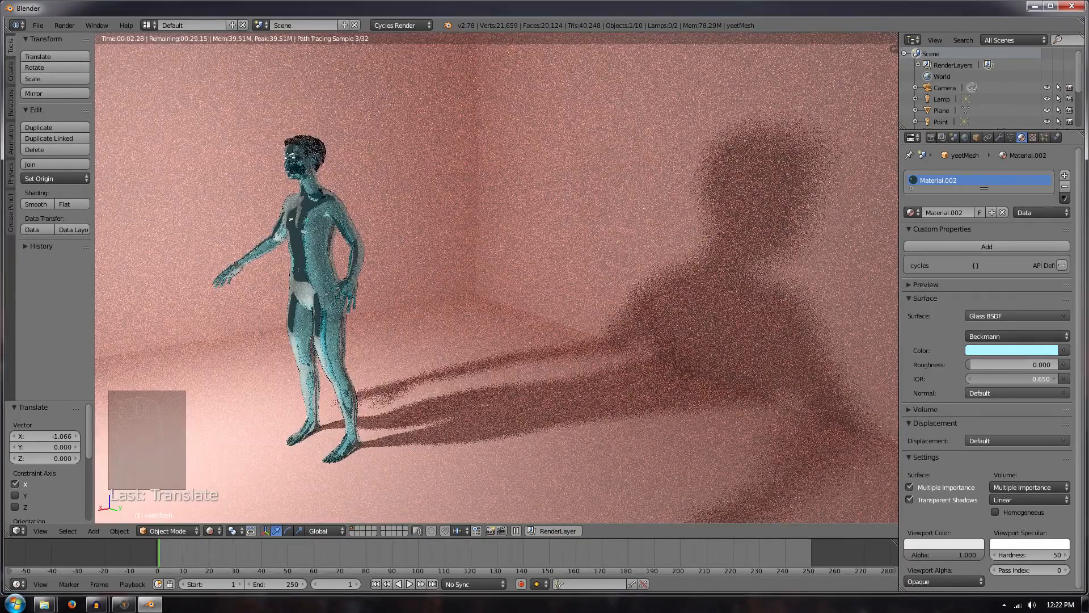
drag(985, 379, 947, 379)
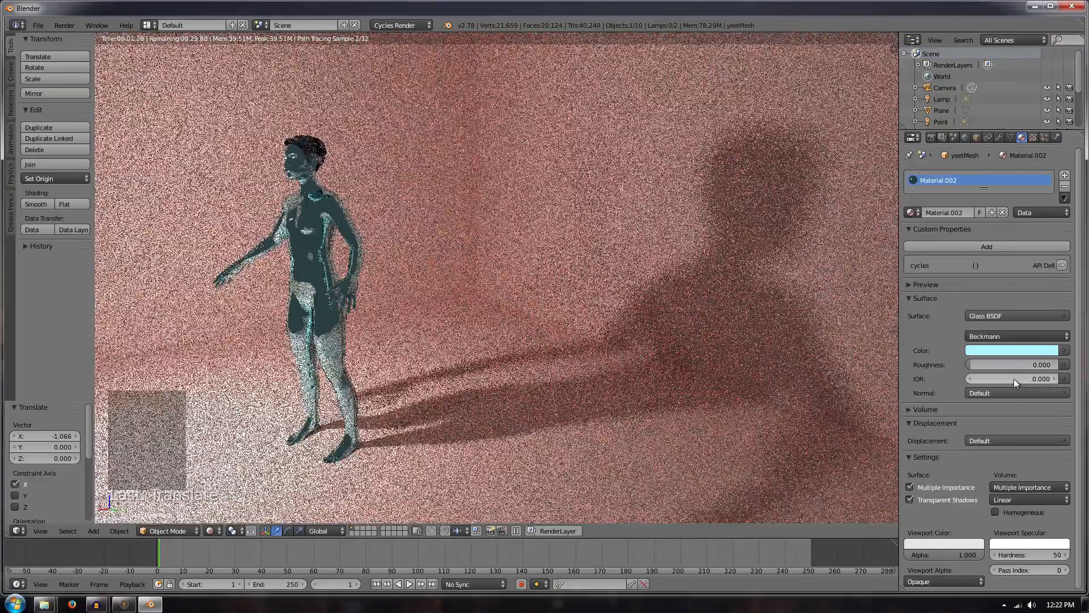
mouse_move(1014, 379)
mouse_down()
mouse_move(1038, 379)
mouse_move(1013, 378)
mouse_up()
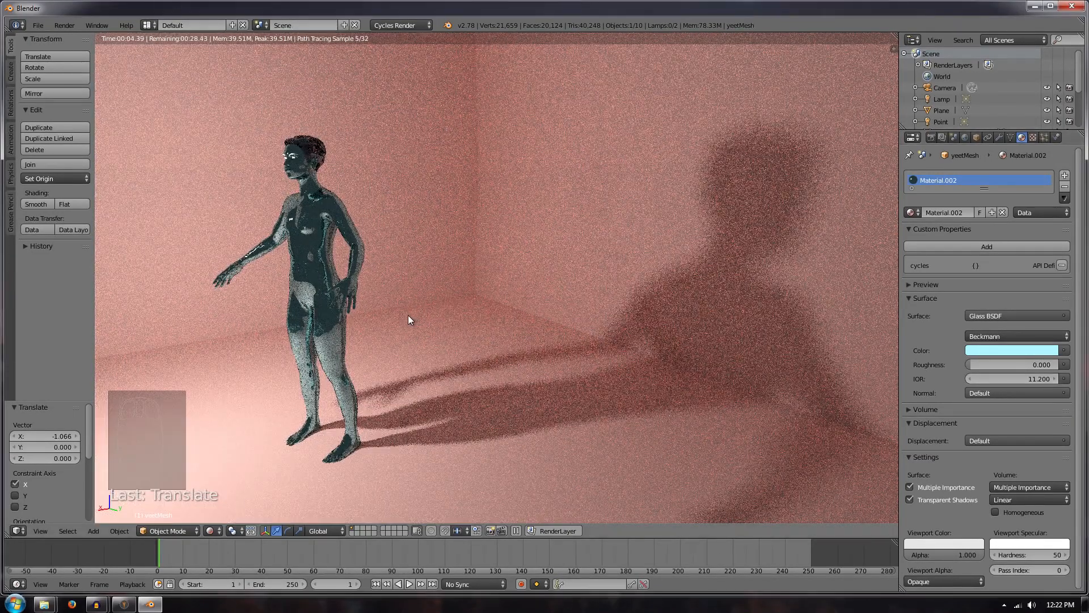
drag(1011, 379, 928, 379)
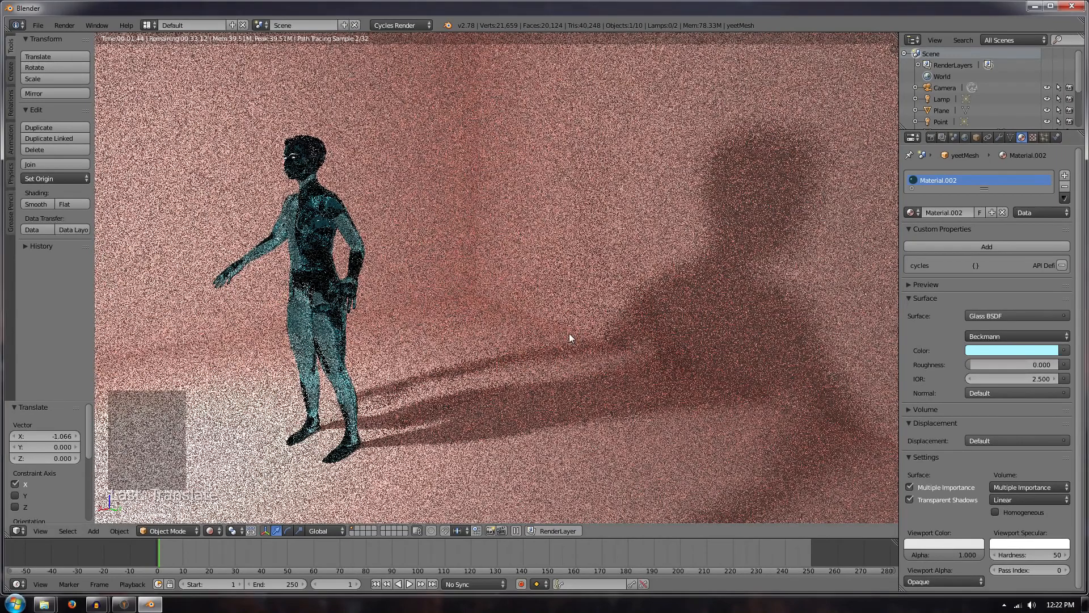
Step: Return the viewport to Solid shading and paste a copy of the room mesh in place
click(213, 530)
click(227, 490)
scroll(283, 418, down, 5)
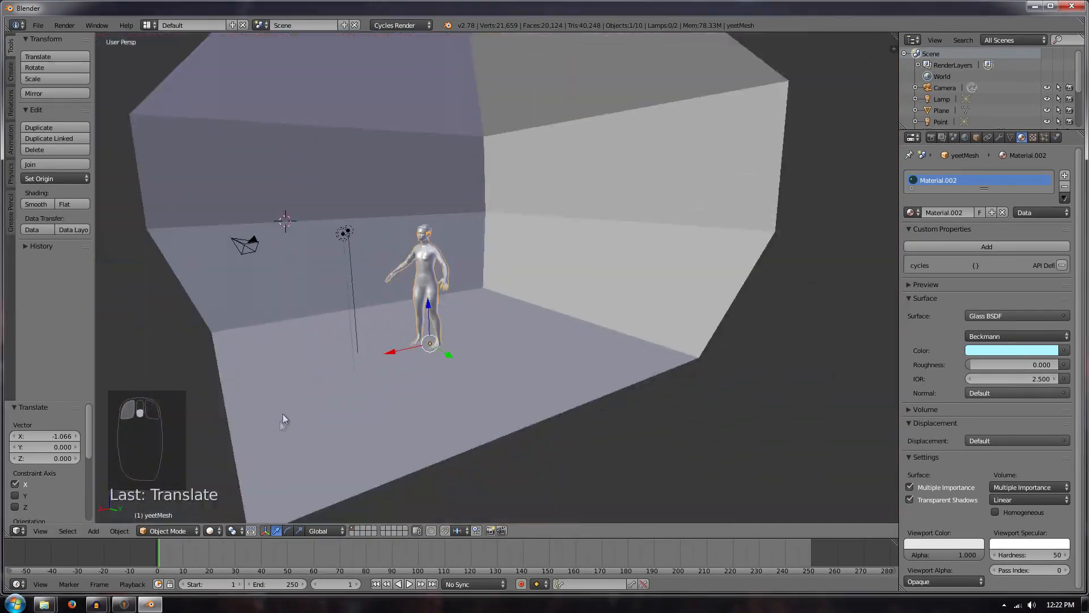
scroll(282, 419, down, 5)
mouse_move(326, 338)
middle_down()
mouse_move(508, 372)
mouse_move(549, 396)
mouse_move(542, 409)
mouse_move(355, 324)
mouse_move(341, 352)
middle_up()
right_click(462, 275)
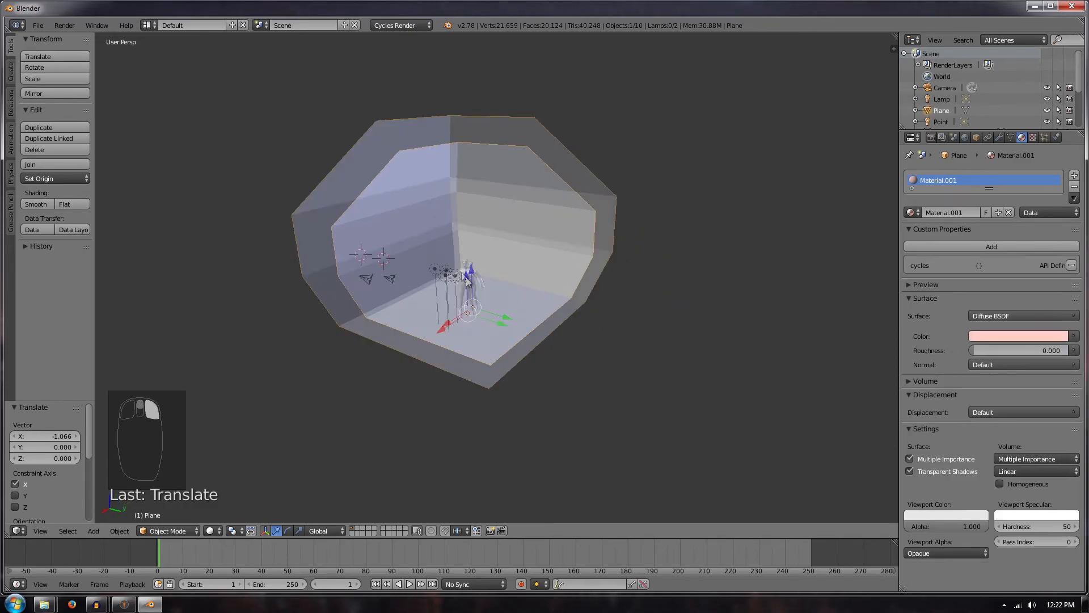
scroll(426, 248, up, 4)
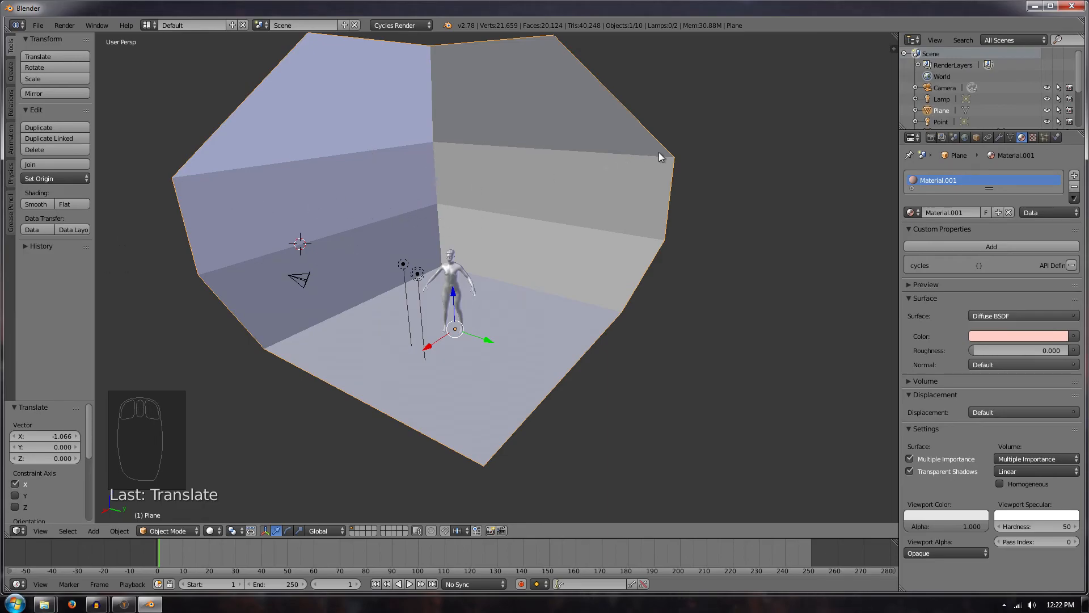
key(ctrl+c)
key(ctrl+v)
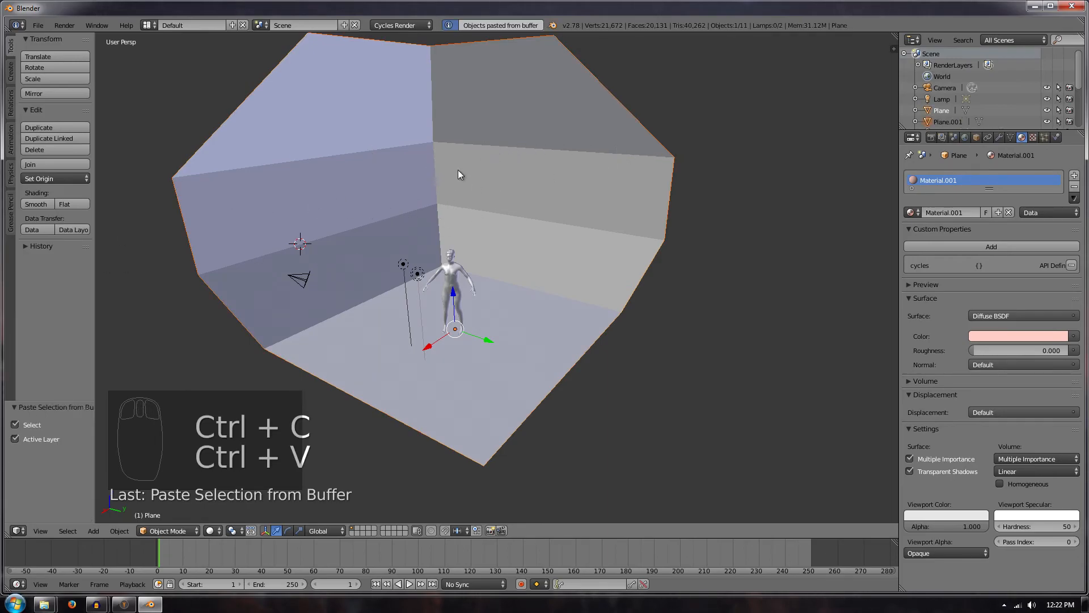
Step: Rotate the selected room mesh about the Z axis and scale it by 0.892
click(458, 169)
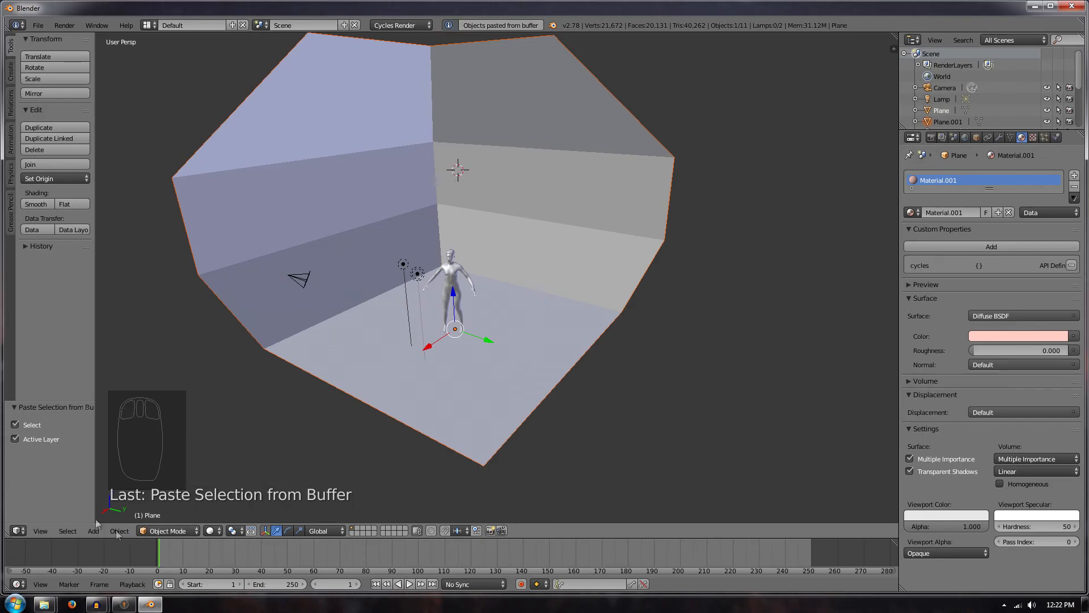
click(36, 70)
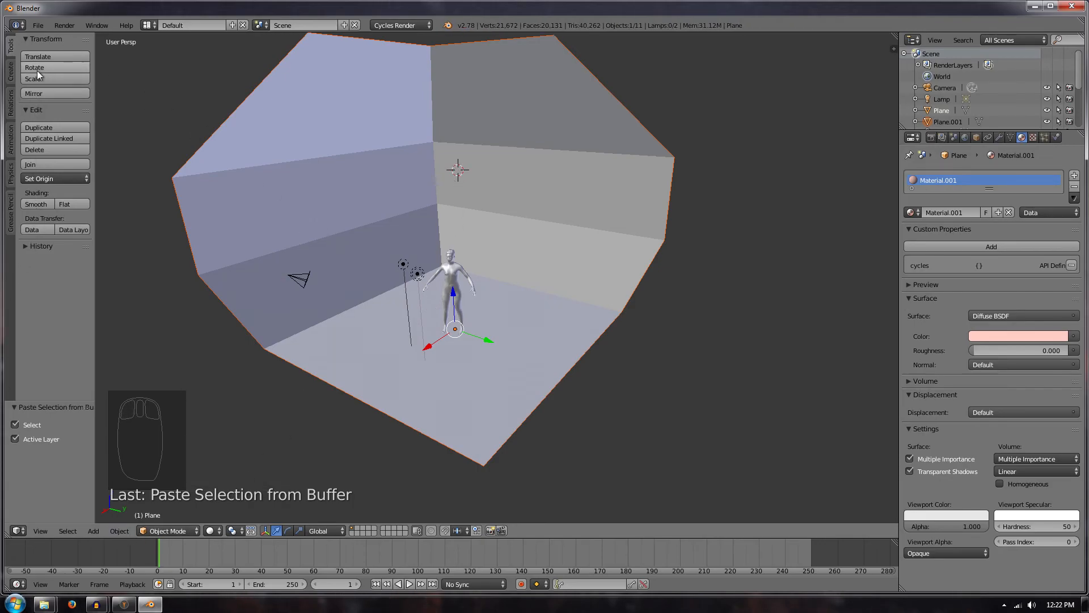
click(78, 92)
click(15, 484)
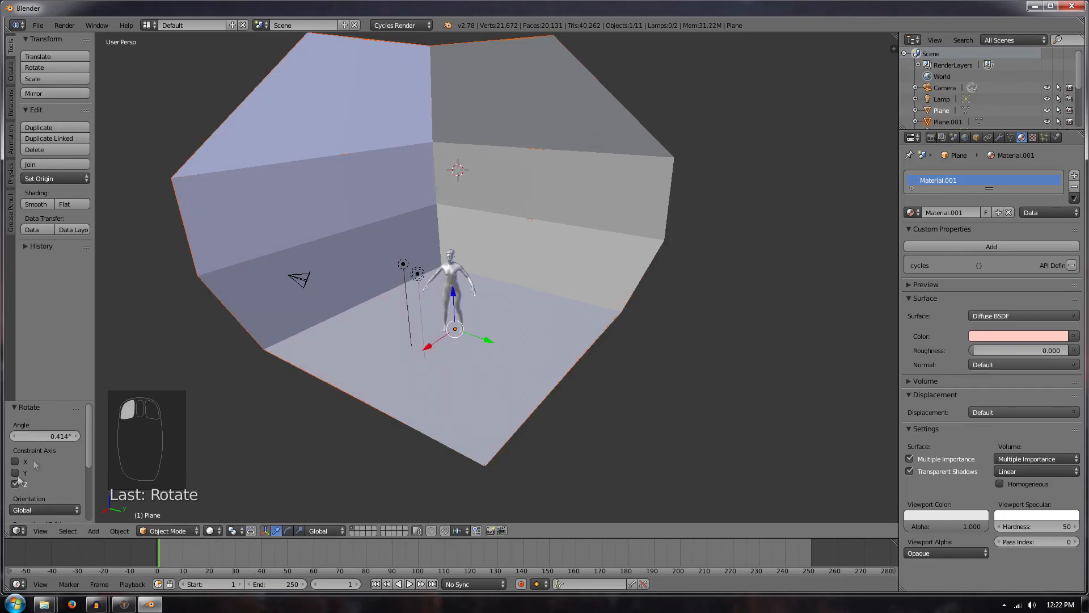
drag(45, 435, 140, 435)
middle_drag(233, 288, 312, 259)
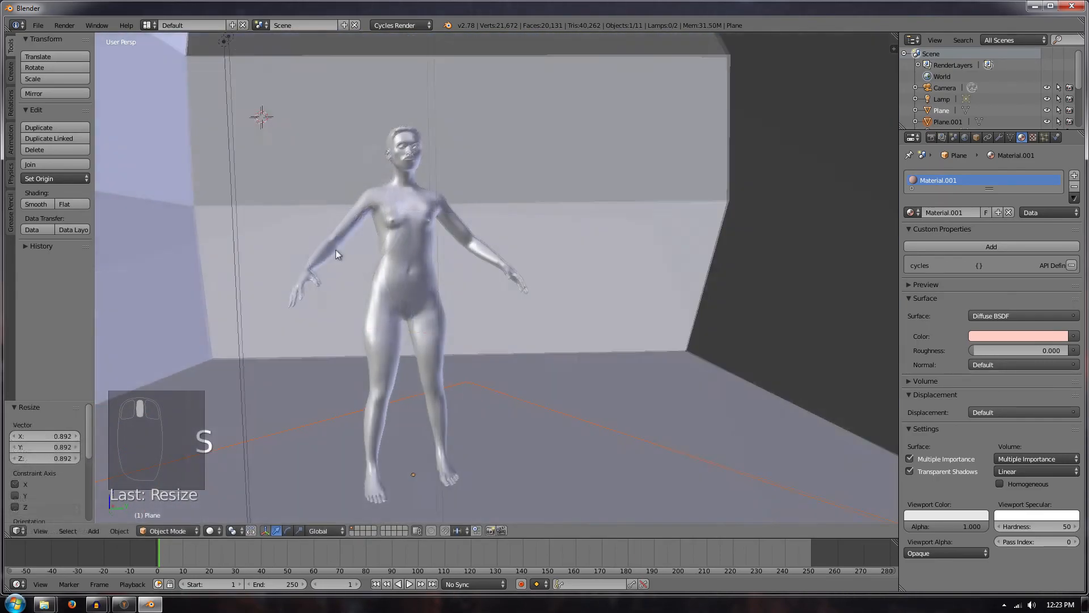
Step: Switch the viewport to Rendered shading and examine the lit room and figure from the front and from farther away
middle_drag(255, 488, 246, 539)
click(216, 532)
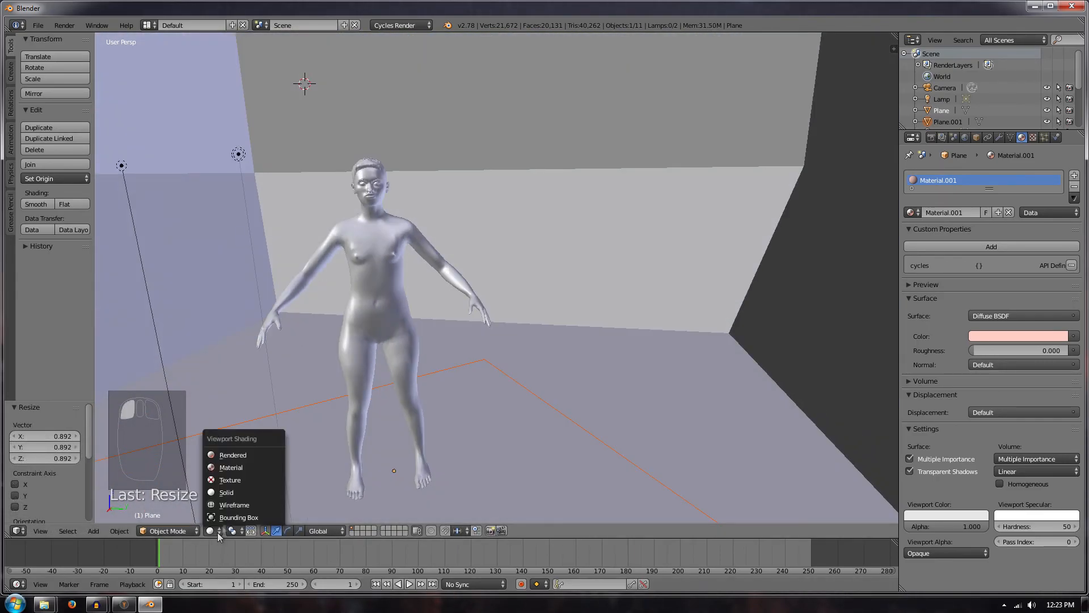
click(248, 456)
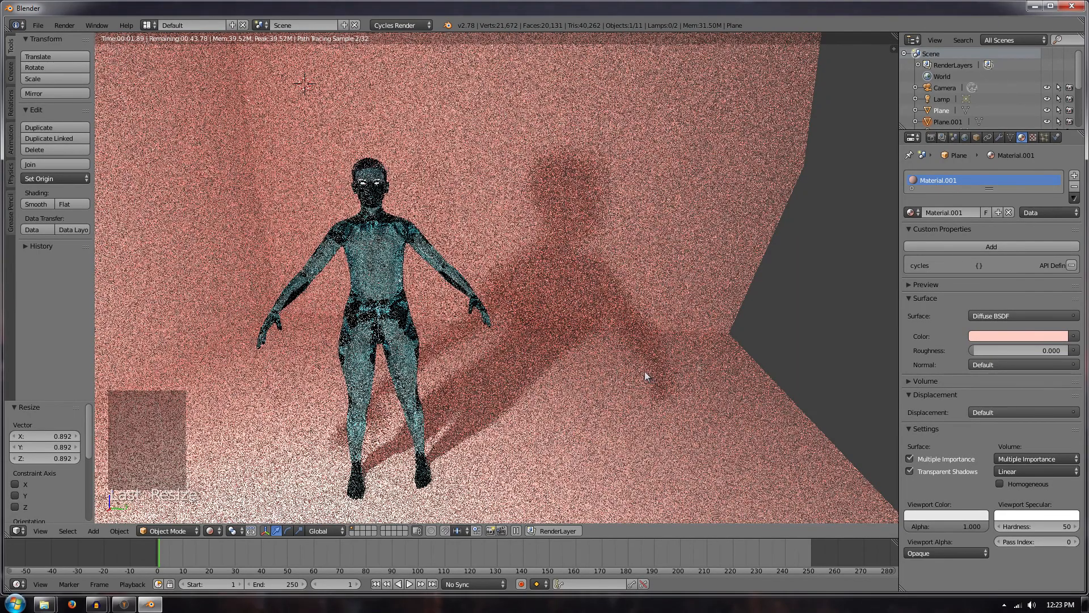
right_click(806, 323)
middle_drag(722, 332, 640, 323)
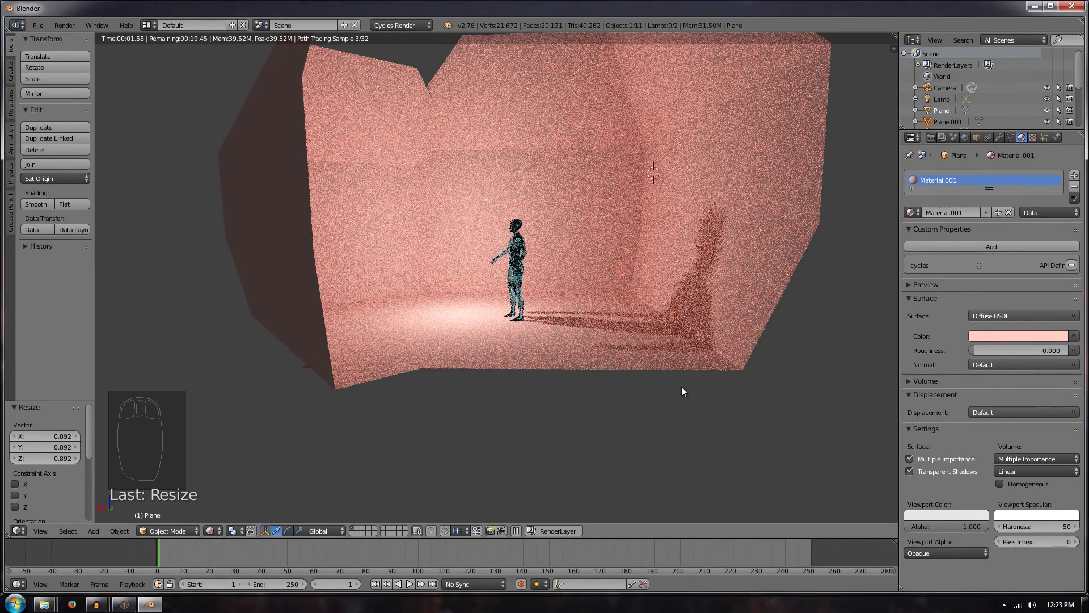
middle_drag(666, 278, 537, 311)
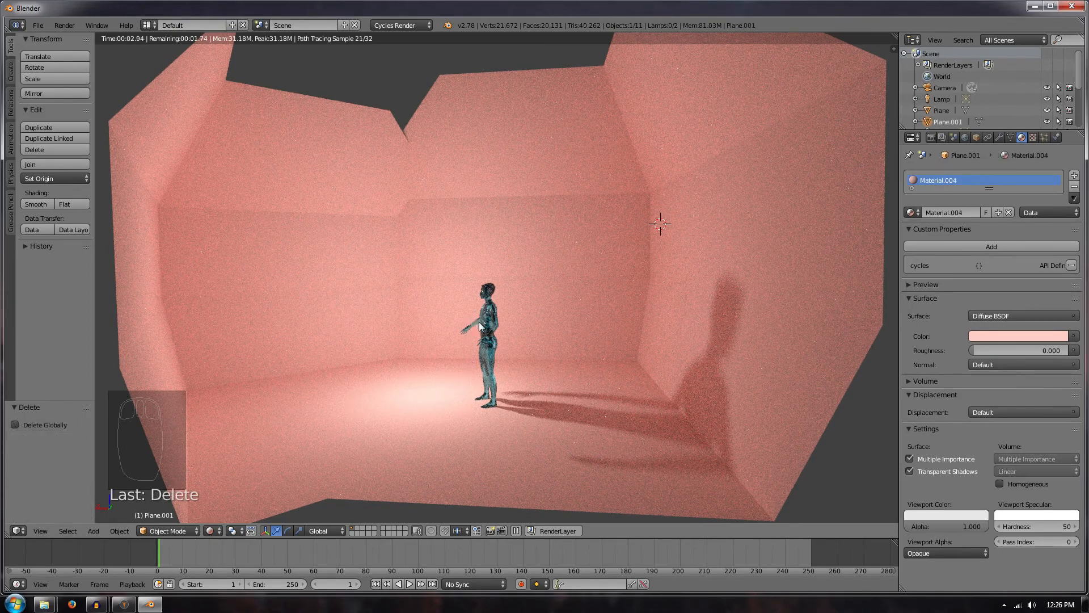
Step: Add a Subdivision Surface modifier to the Plane room mesh behind the figure
right_click(543, 226)
click(1000, 138)
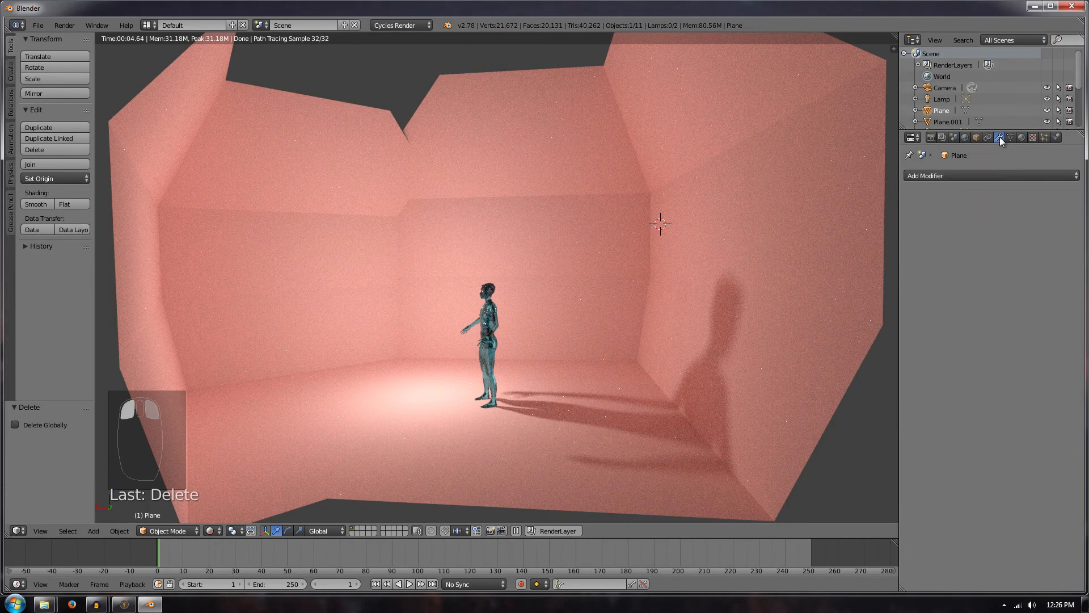
right_click(760, 233)
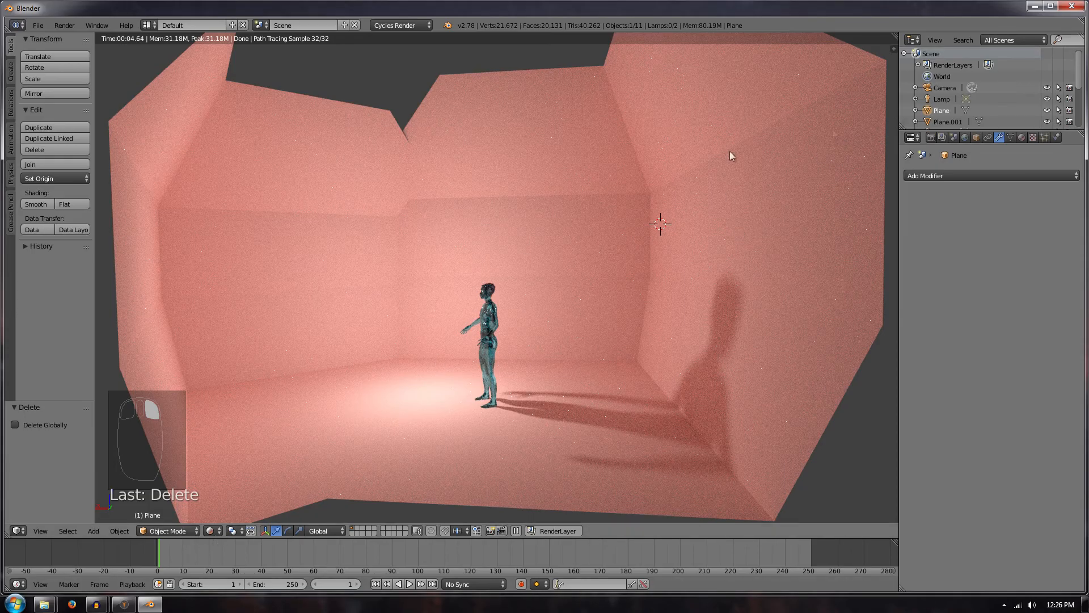
click(923, 176)
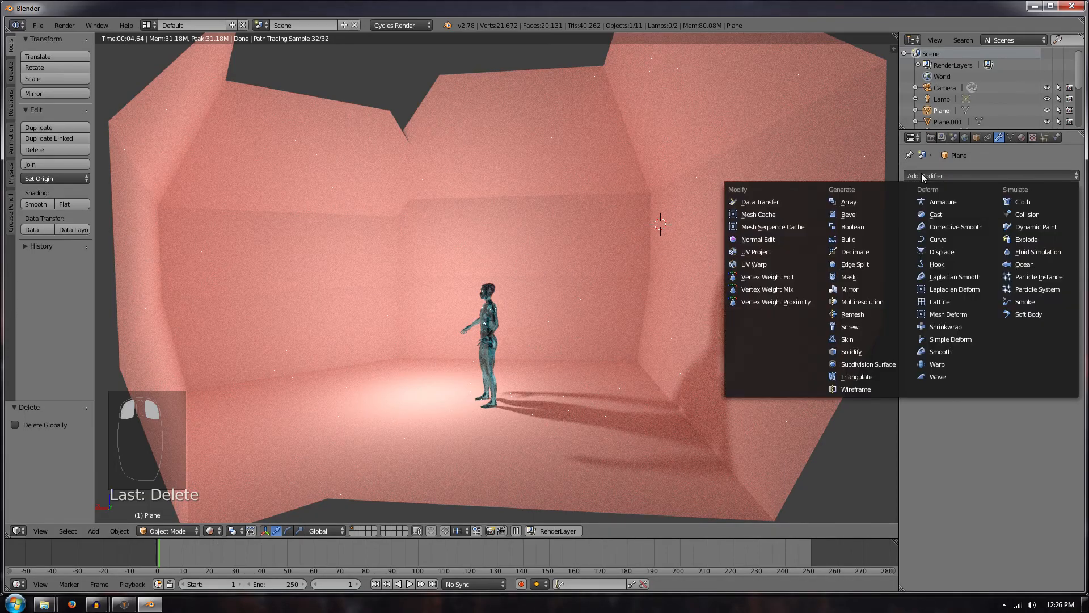
click(877, 364)
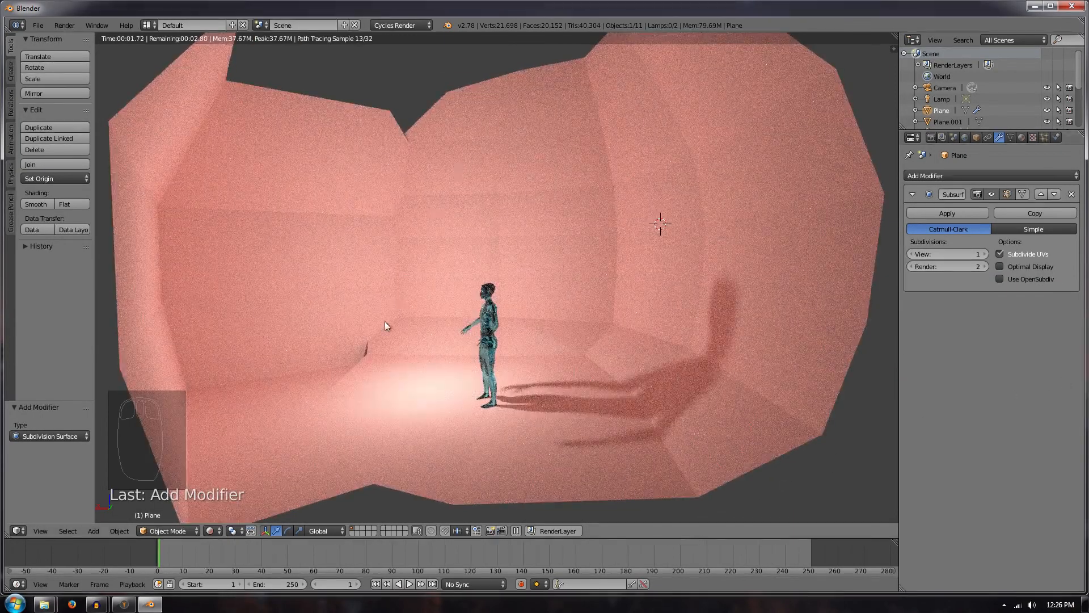
Step: Return the viewport to Solid shading and set the Plane mesh's viewport subdivisions to 6
click(212, 532)
click(226, 492)
middle_drag(624, 337, 874, 243)
click(983, 254)
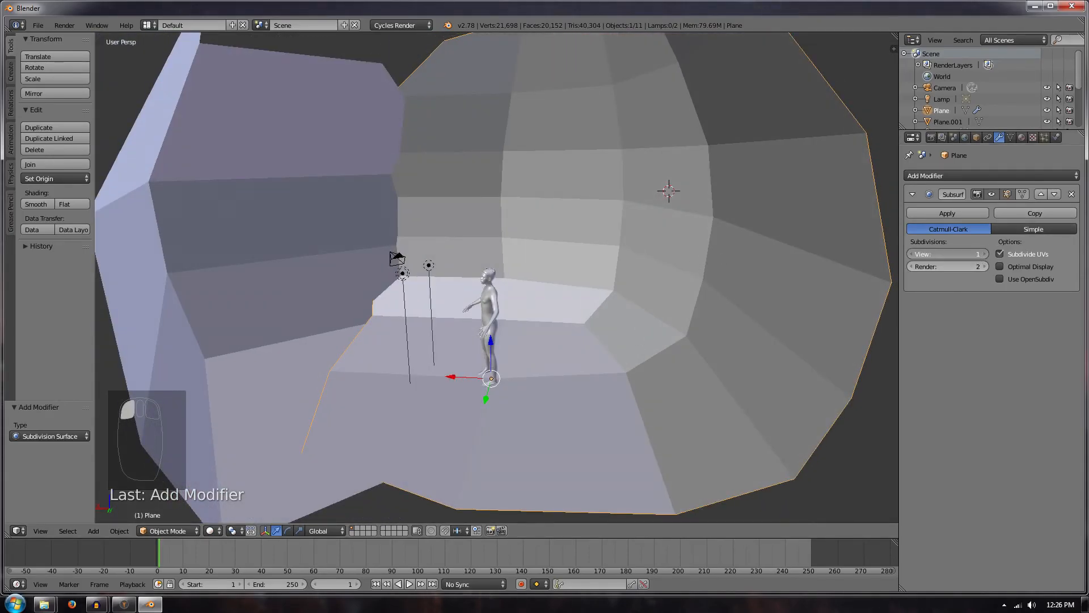
click(984, 255)
click(984, 254)
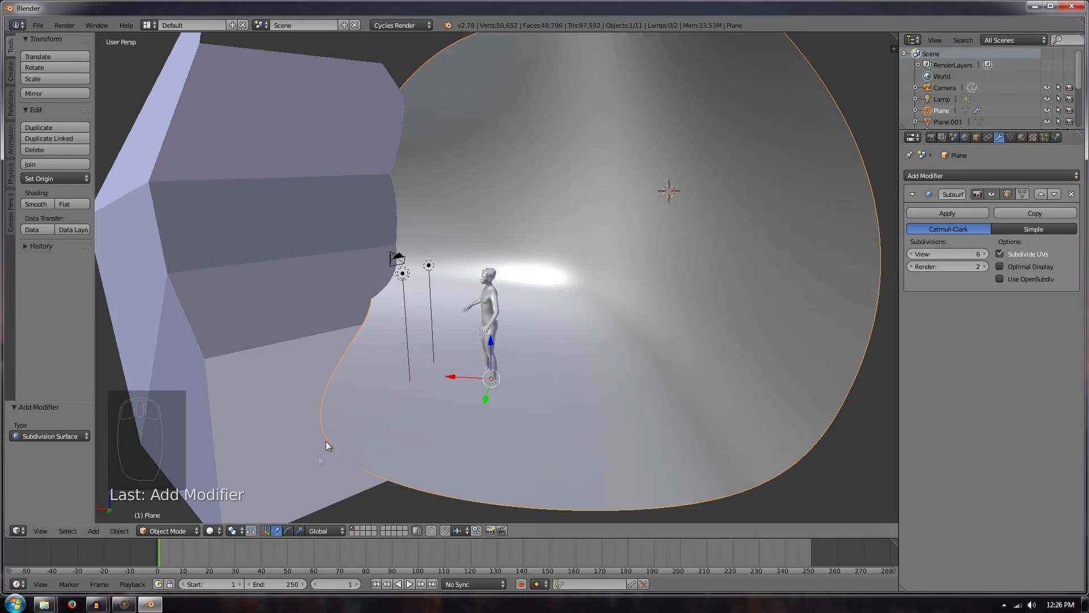
Step: Preview the smoothed Plane mesh in Rendered shading and return the viewport to Solid
click(210, 530)
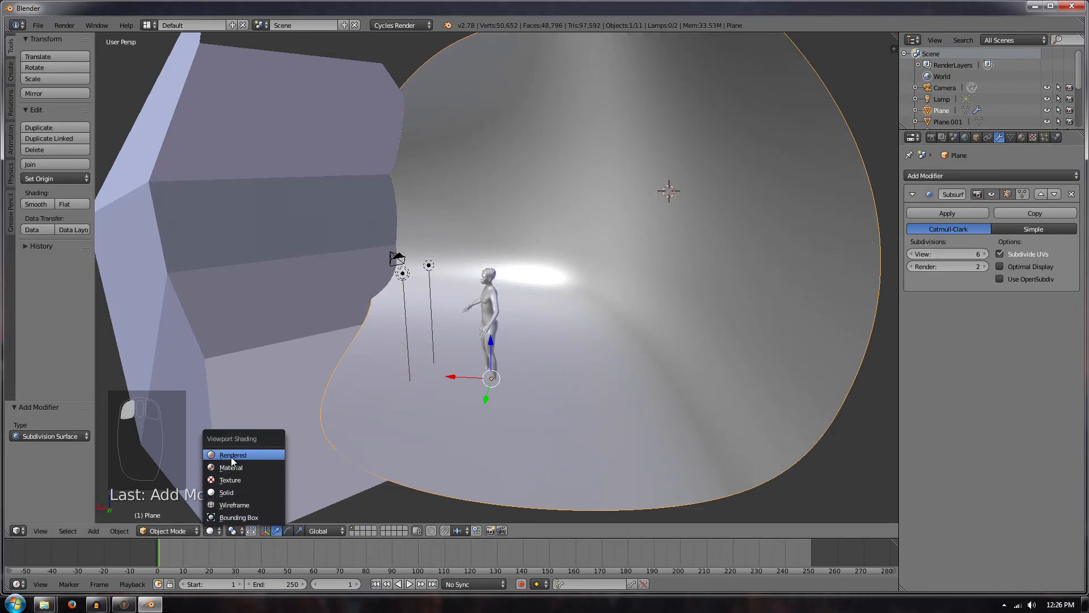
click(231, 455)
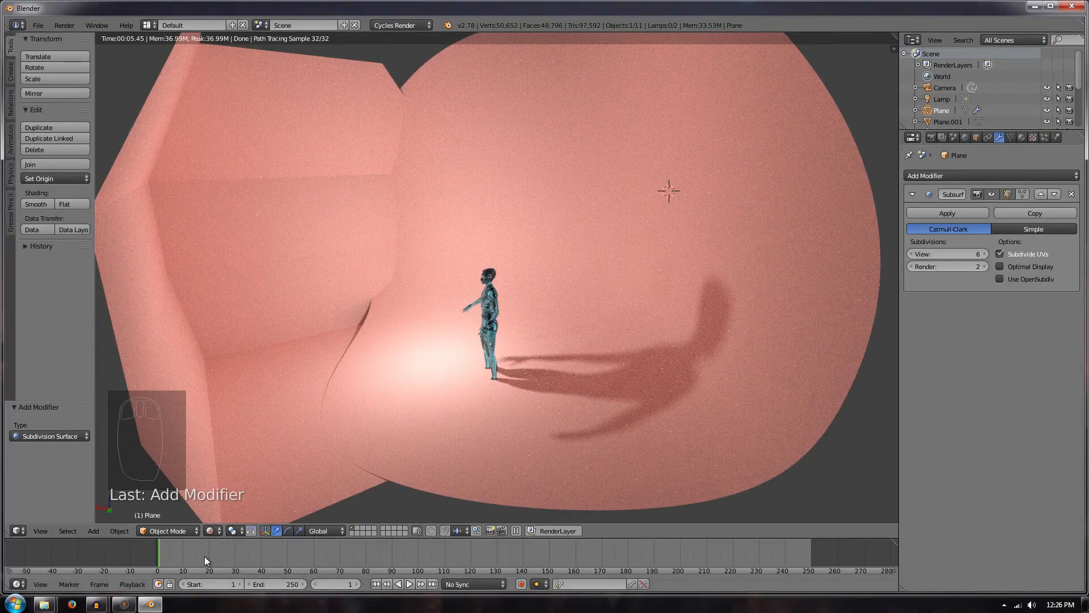
click(214, 531)
click(226, 492)
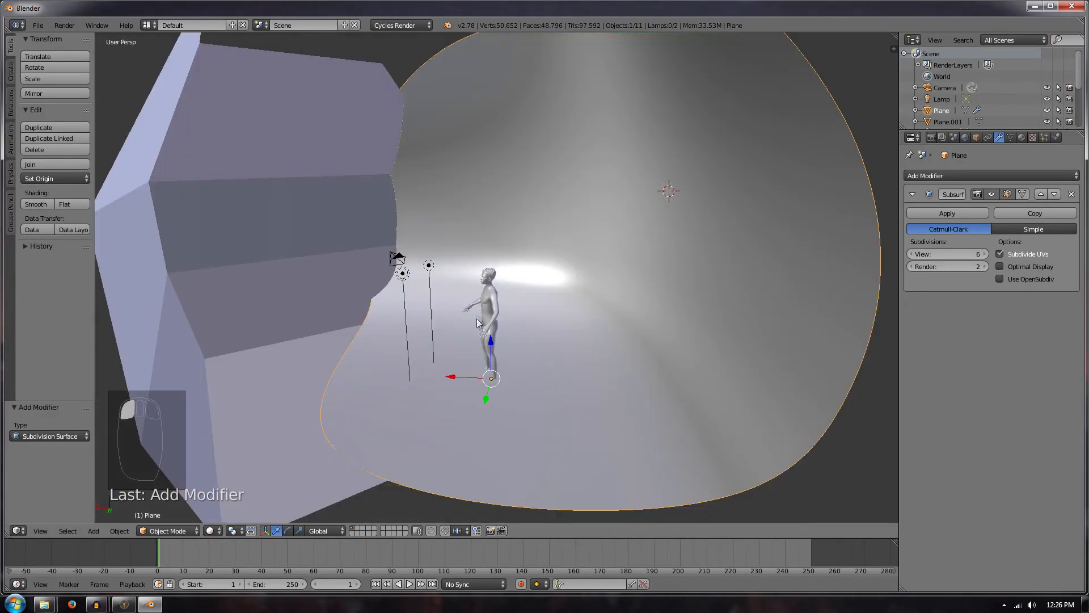
Step: Try raising only the figure's body mesh 0.236 along Z, and undo the move
right_click(485, 376)
scroll(484, 372, up, 1)
drag(490, 405, 492, 400)
scroll(492, 400, down, 3)
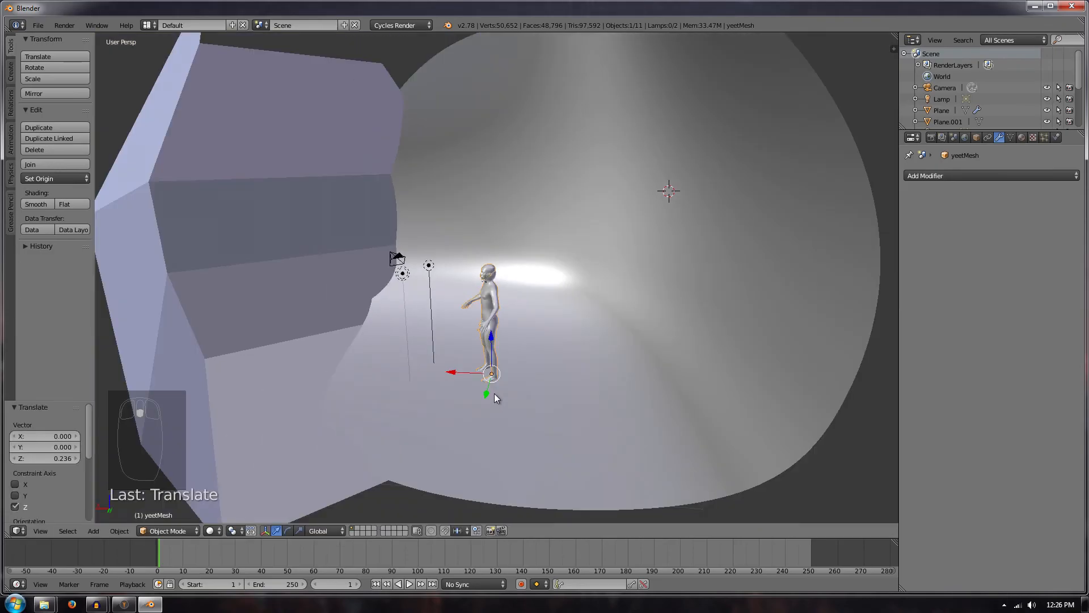
scroll(495, 393, up, 6)
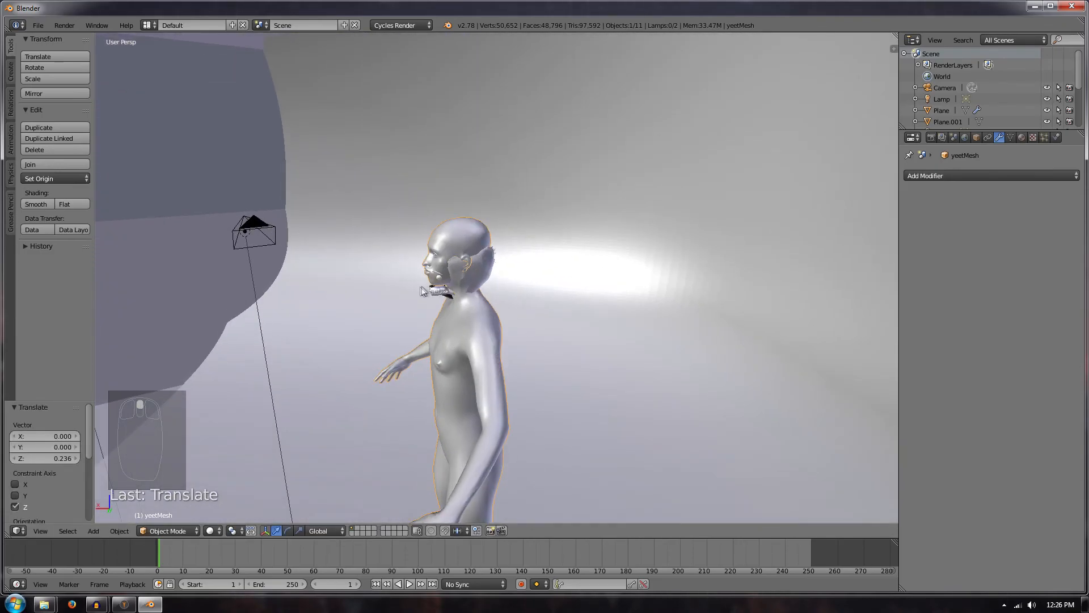
scroll(418, 294, up, 2)
middle_drag(403, 311, 463, 312)
key(ctrl+z)
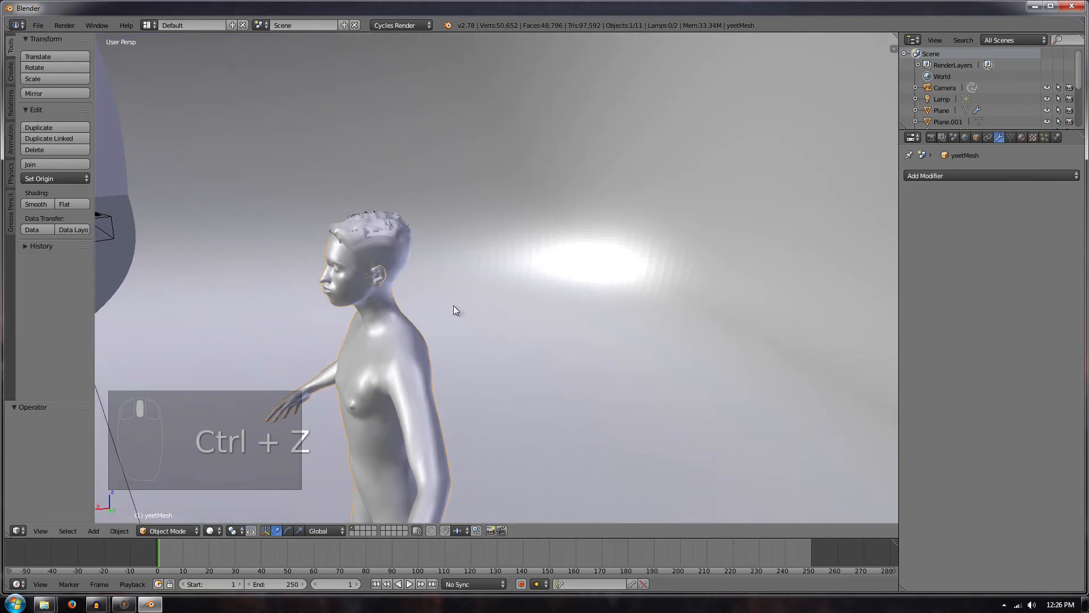
Step: Try raising the figure's body mesh together with one other part by 0.439 along Z, and undo the move
right_click(363, 230)
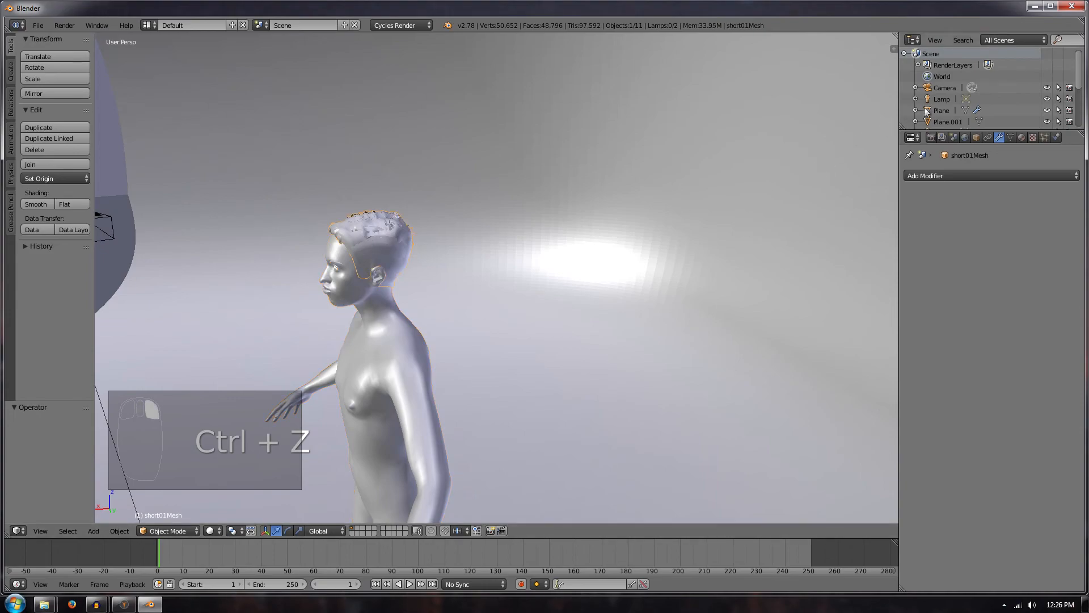
scroll(967, 95, down, 1)
scroll(968, 95, down, 1)
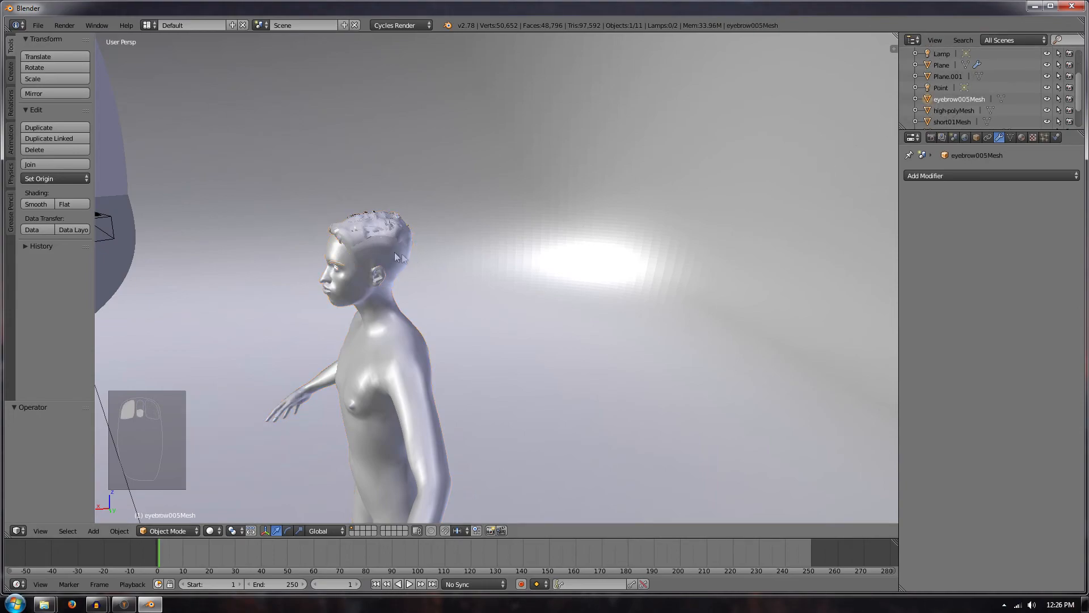
shift+right_click(346, 268)
middle_drag(357, 374, 365, 396)
scroll(365, 395, down, 2)
drag(456, 445, 455, 427)
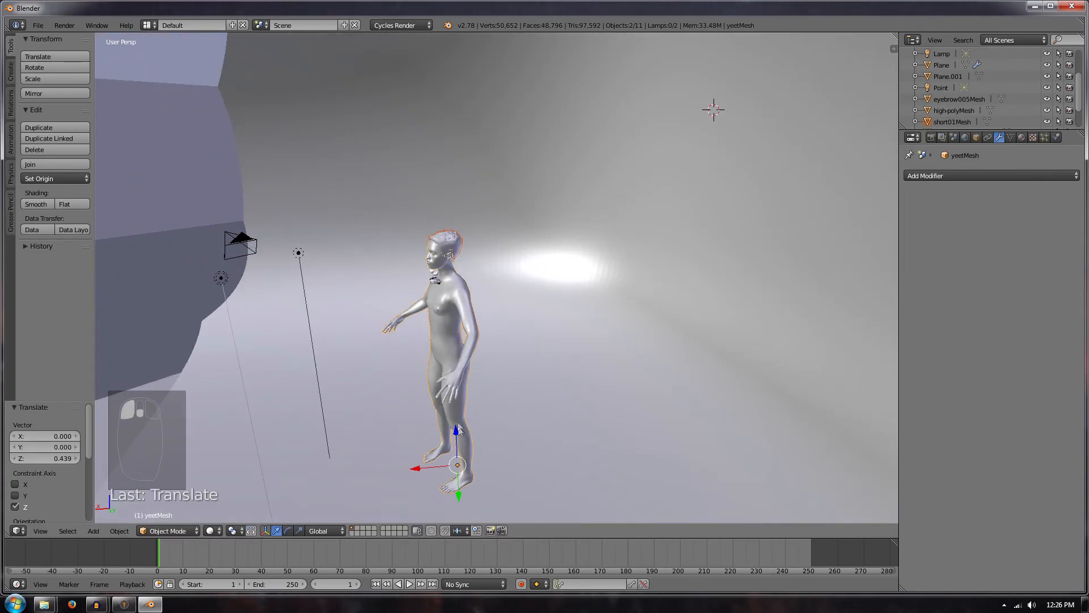
key(ctrl+z)
Step: Select the figure's eyebrow, high-poly, hair, teeth, tongue and body meshes and raise them together by 0.224 along Z
scroll(458, 288, up, 1)
scroll(944, 105, down, 2)
click(949, 114)
click(944, 125)
scroll(949, 114, up, 2)
shift+click(949, 114)
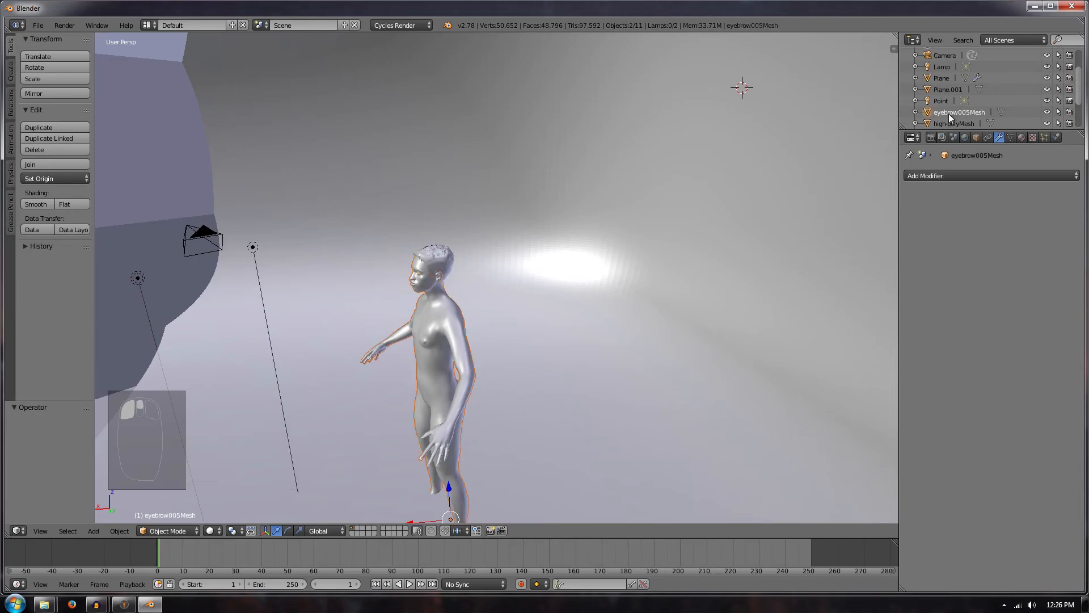
scroll(949, 114, down, 2)
shift+click(948, 104)
shift+click(947, 113)
shift+click(958, 121)
scroll(955, 115, down, 1)
shift+click(952, 114)
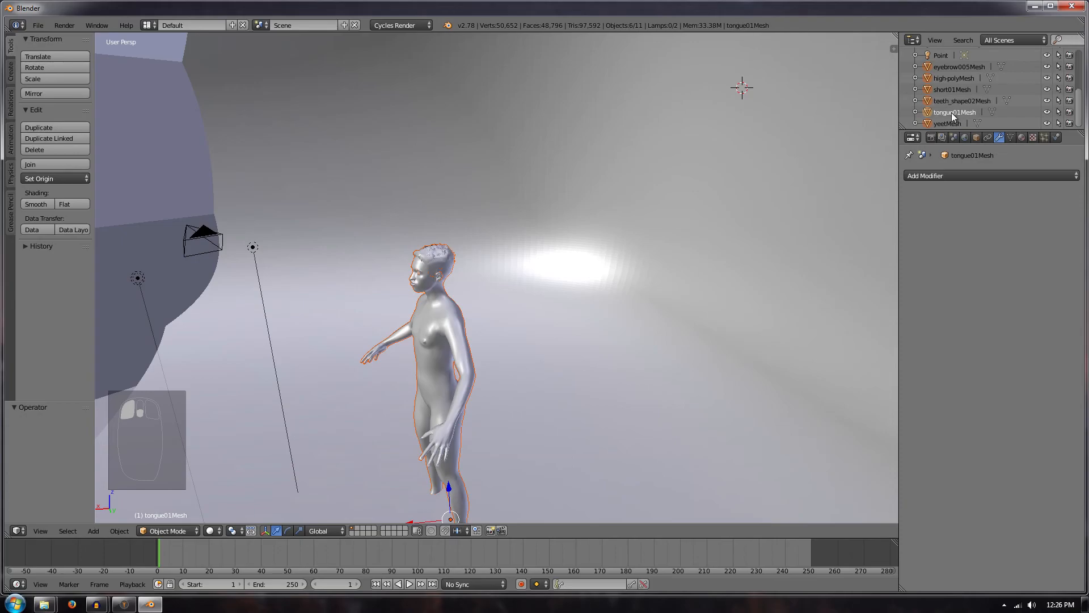
key(g)
key(z)
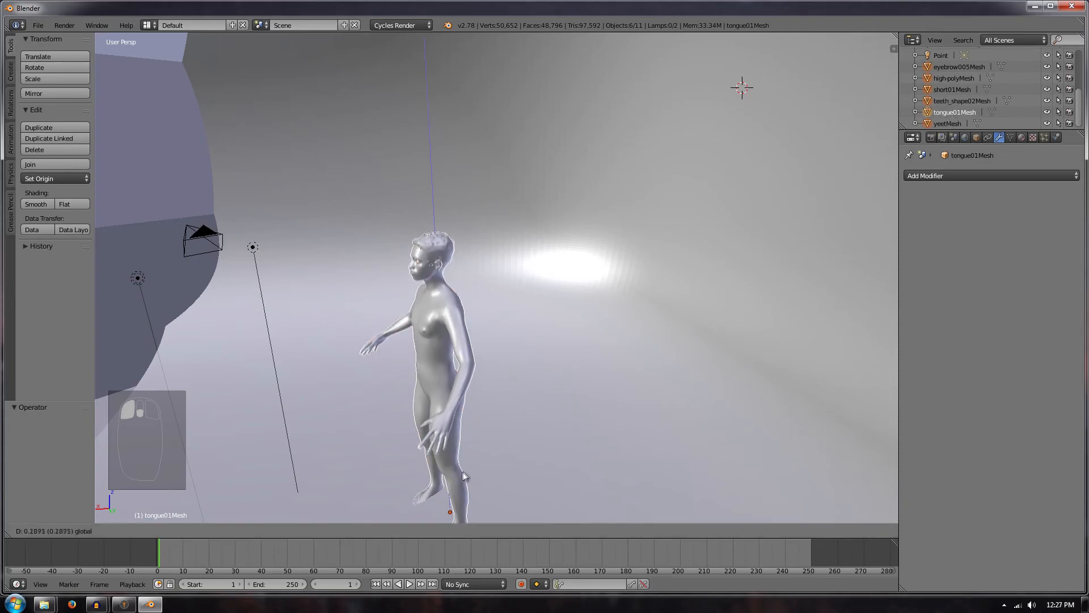
click(462, 471)
scroll(484, 414, down, 5)
middle_drag(481, 407, 447, 389)
scroll(448, 388, up, 2)
Step: Add a Subdivision Surface modifier to the Plane.001 room mesh and set its viewport subdivisions to 6
right_click(301, 273)
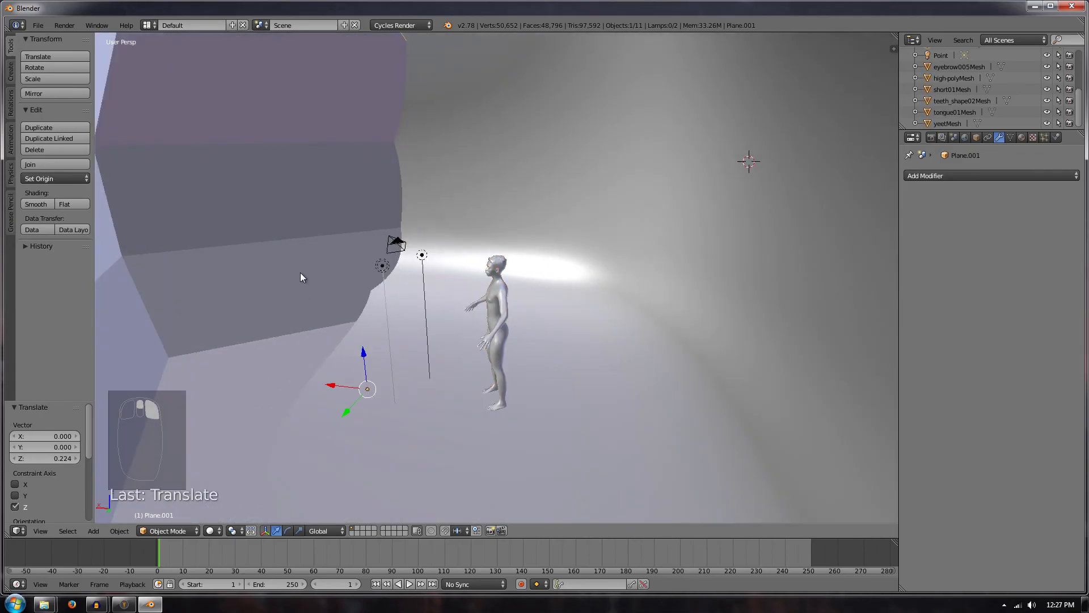
scroll(301, 275, down, 4)
scroll(301, 274, up, 3)
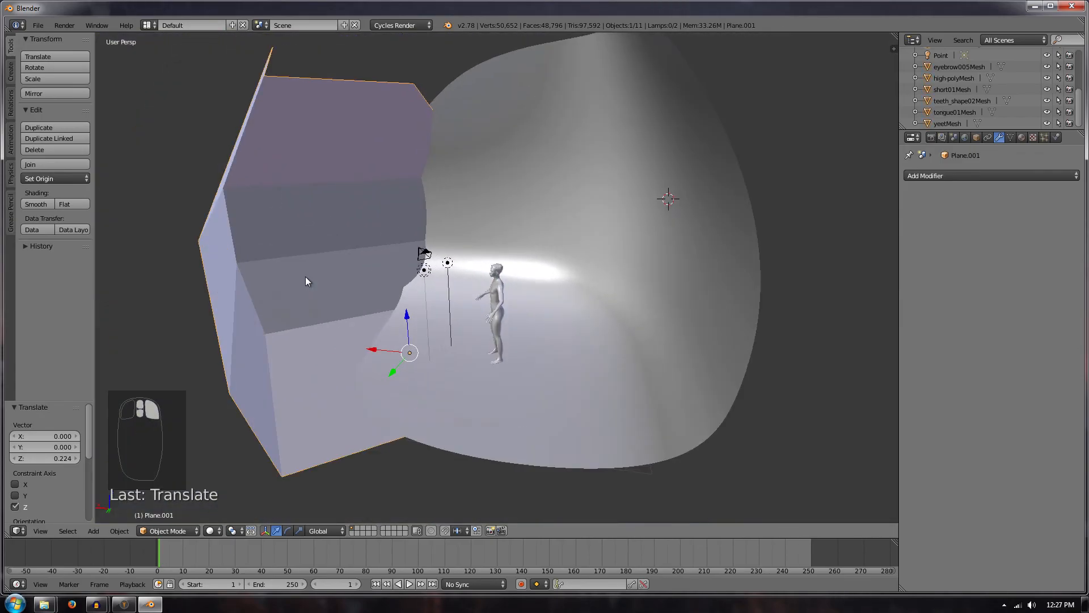
click(964, 175)
click(880, 363)
drag(943, 255, 972, 254)
click(947, 266)
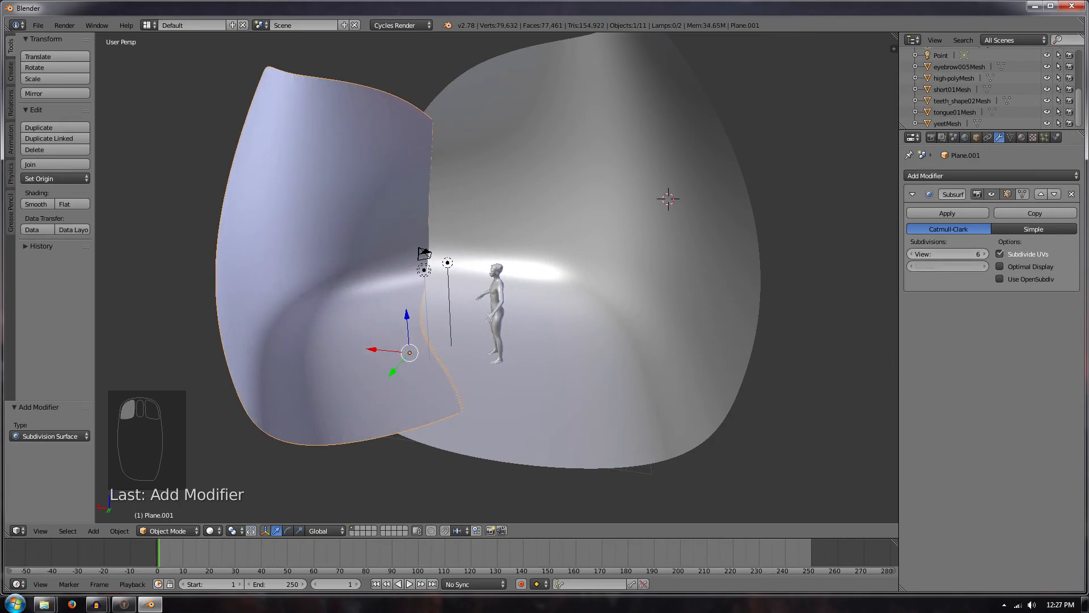
key(Return)
Step: Preview both smoothed room meshes with the figure in Rendered shading
click(210, 531)
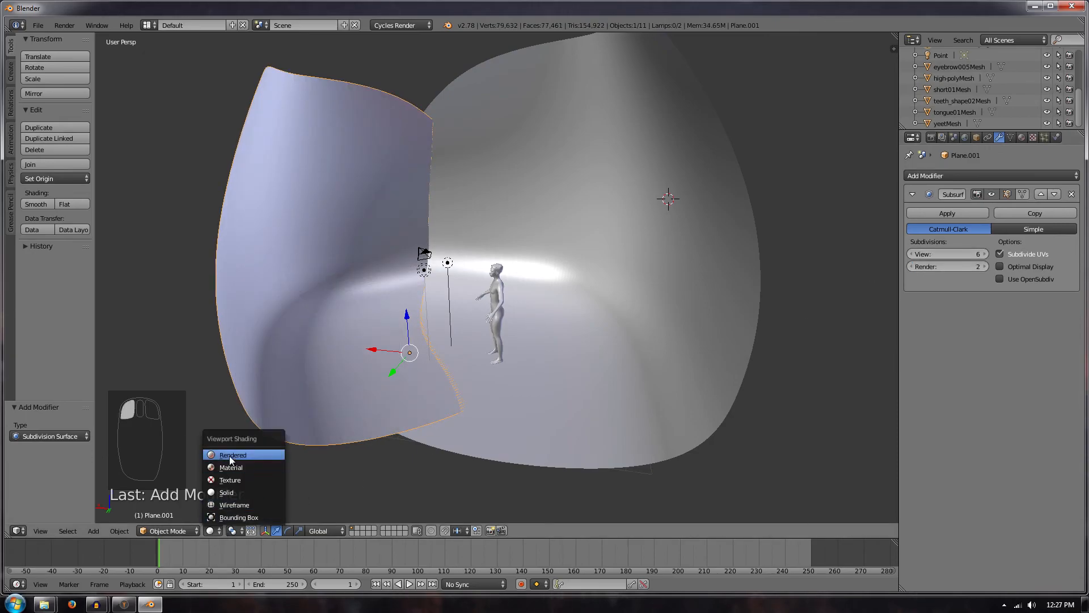
click(230, 452)
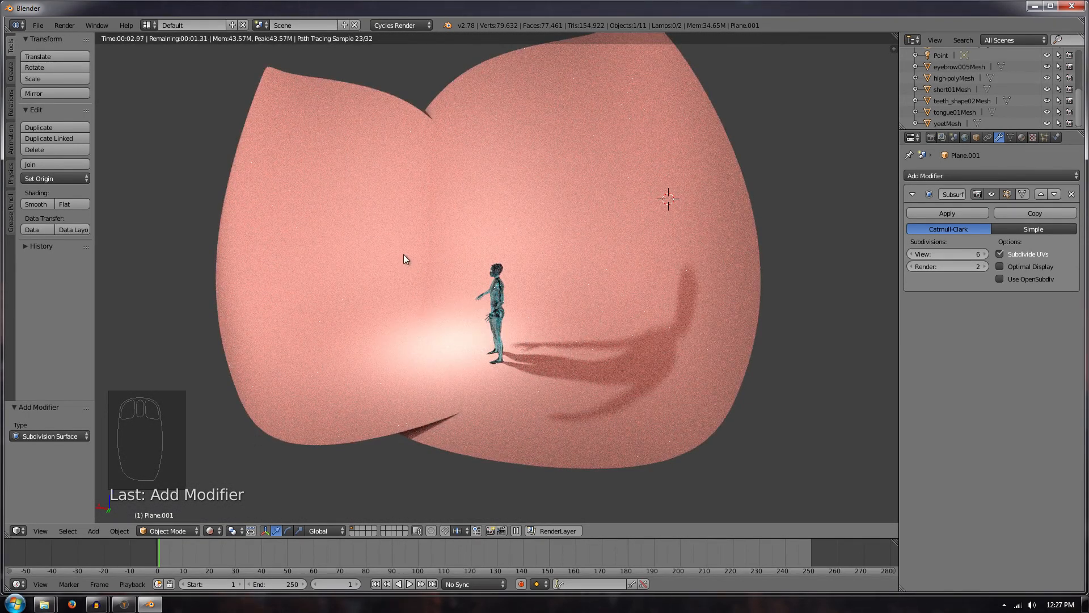
scroll(401, 312, down, 4)
scroll(401, 309, up, 4)
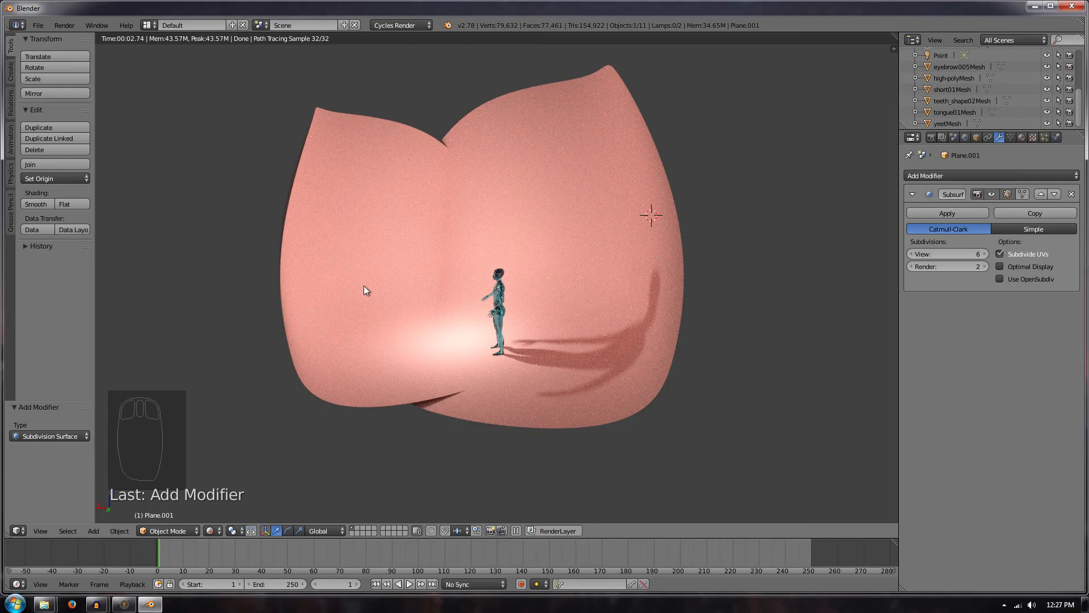
Step: Select the figure's body mesh and return the viewport to Solid shading
right_click(494, 311)
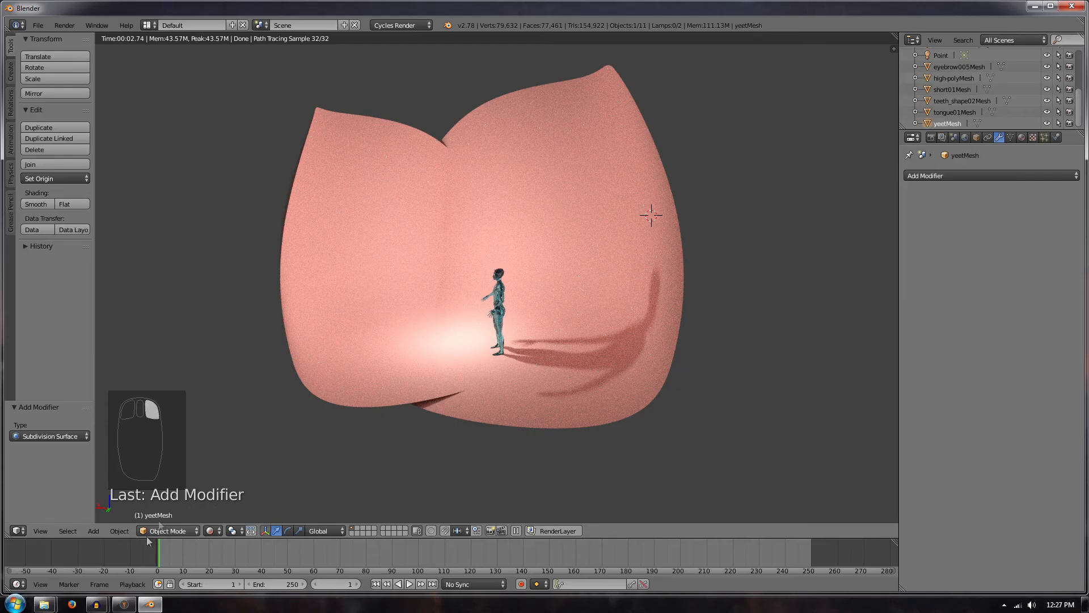
click(210, 531)
click(236, 491)
scroll(506, 371, up, 3)
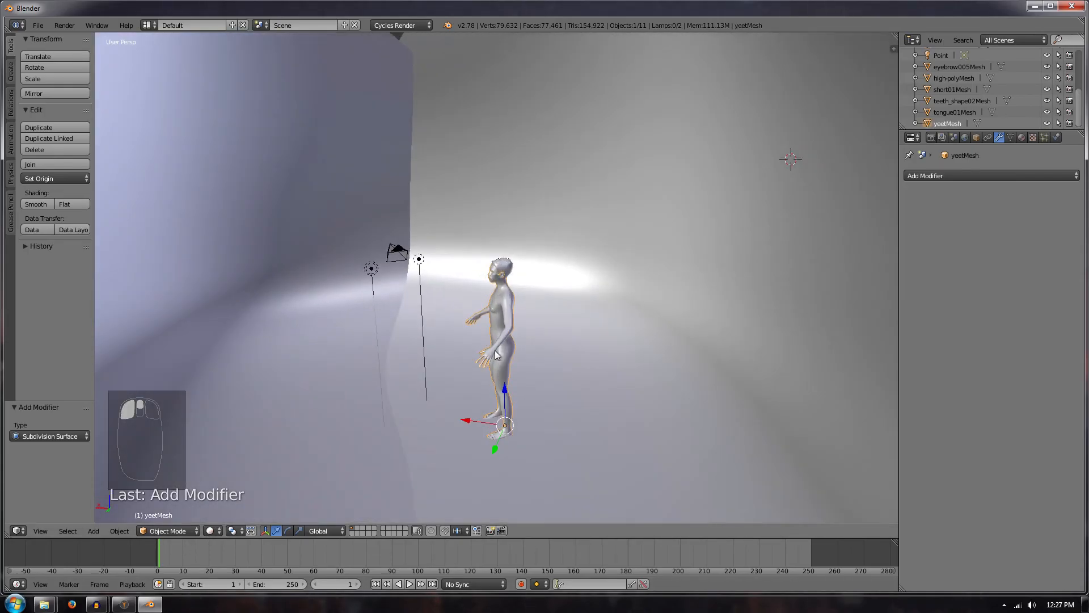
Step: Select all six meshes of the figure, shift them together along X, and raise them by 0.067 along Z
right_click(507, 372)
right_click(495, 343)
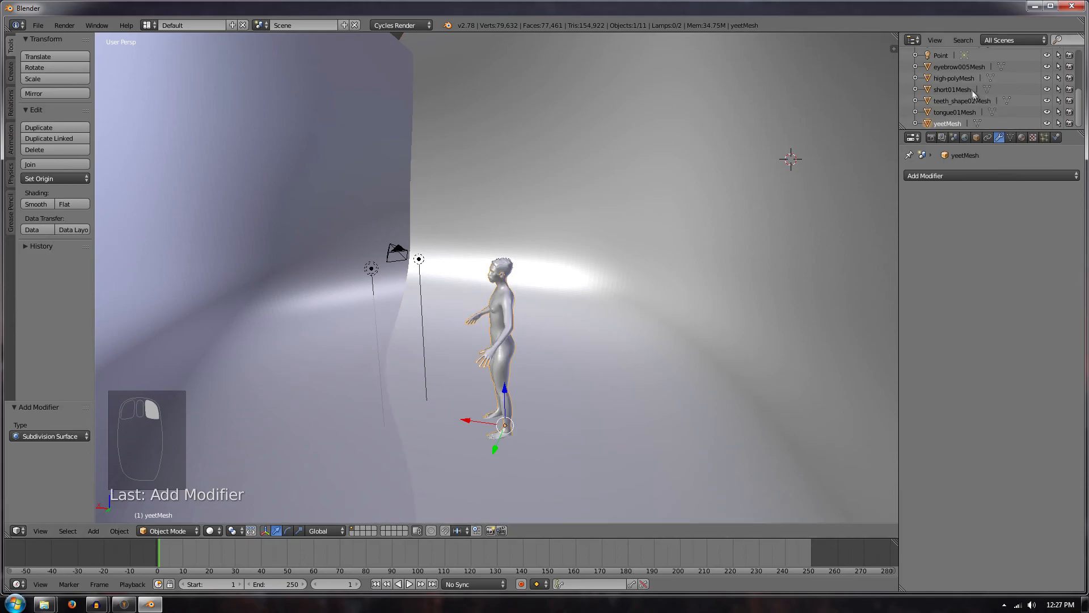
click(959, 67)
click(945, 99)
click(953, 79)
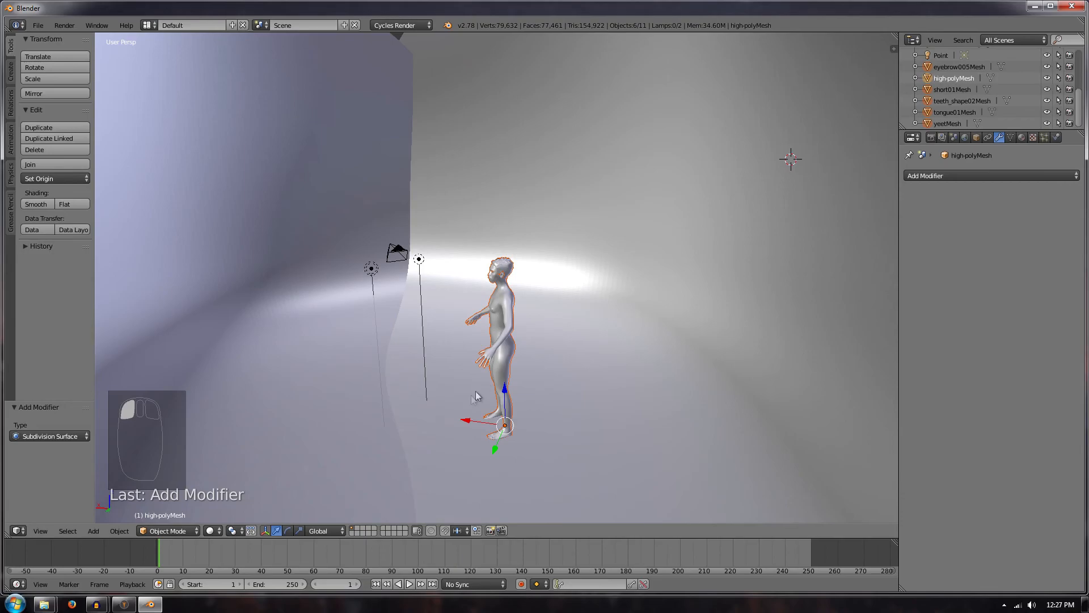
drag(464, 422, 567, 398)
middle_drag(567, 399, 580, 387)
drag(512, 482, 516, 482)
drag(567, 452, 565, 450)
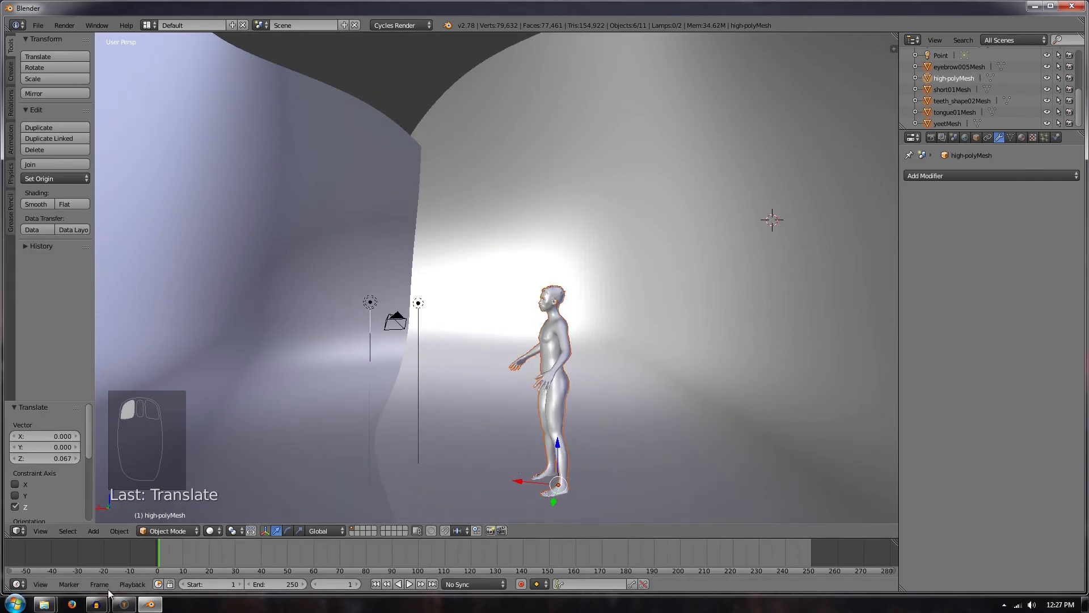
Step: Switch to MakeHuman, look over the existing figure and start over with a new default human
click(123, 605)
scroll(499, 295, up, 5)
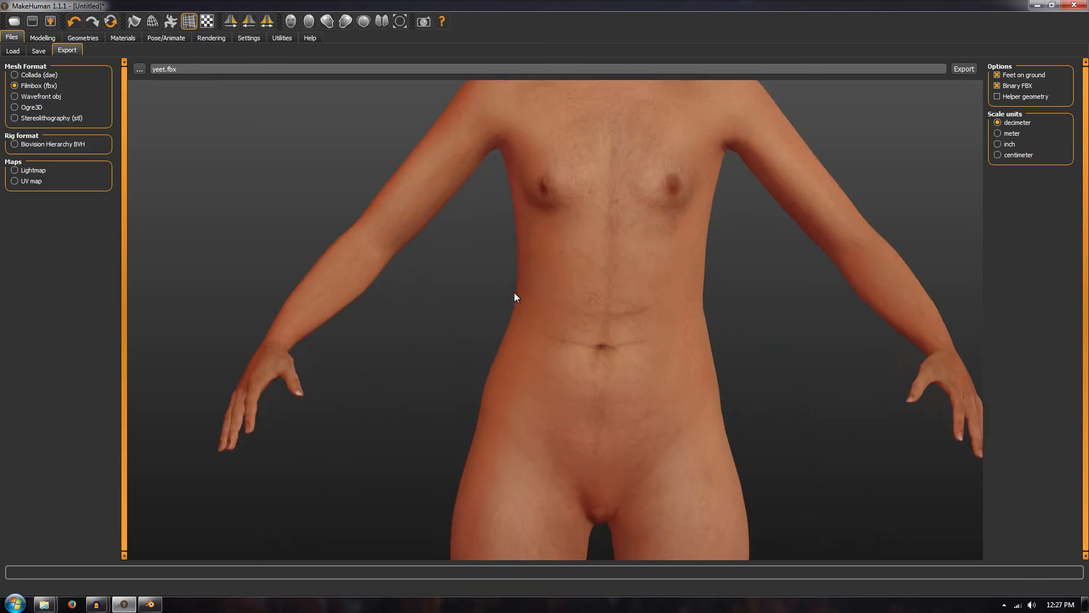
scroll(515, 296, down, 5)
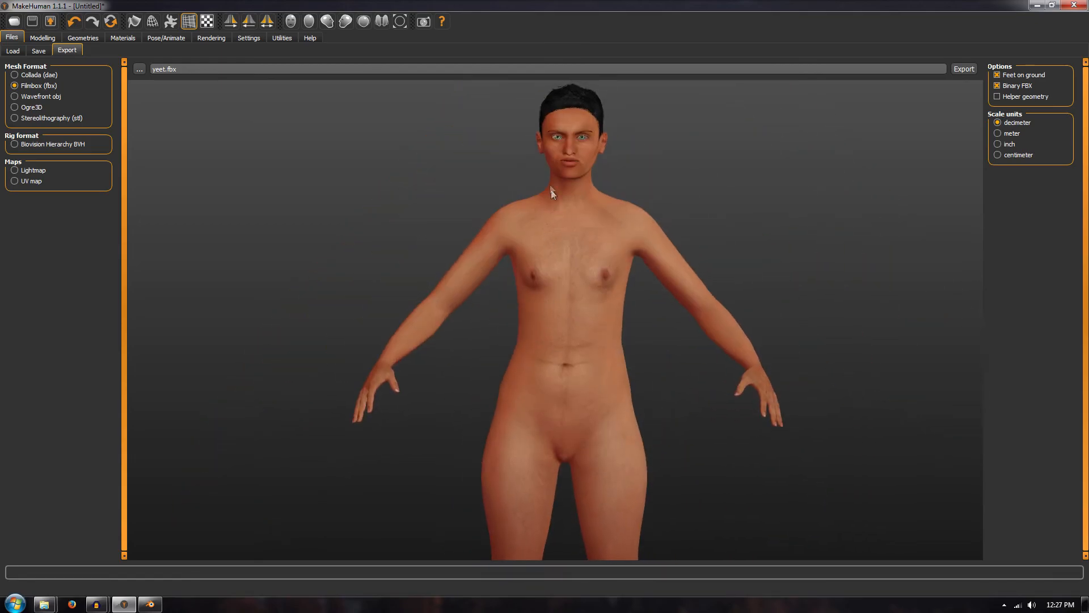
scroll(551, 187, down, 1)
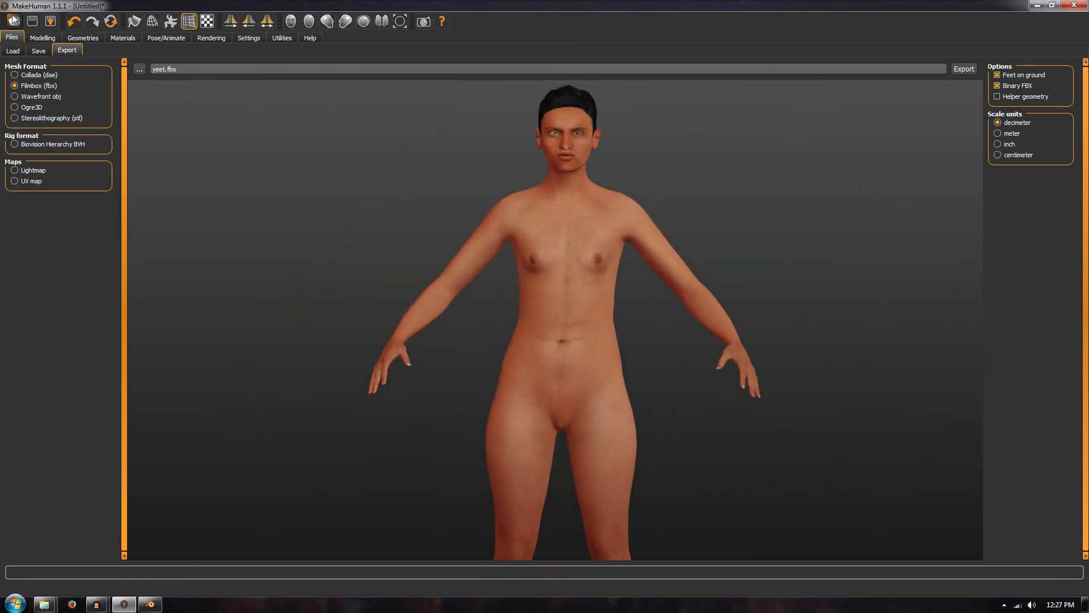
click(12, 23)
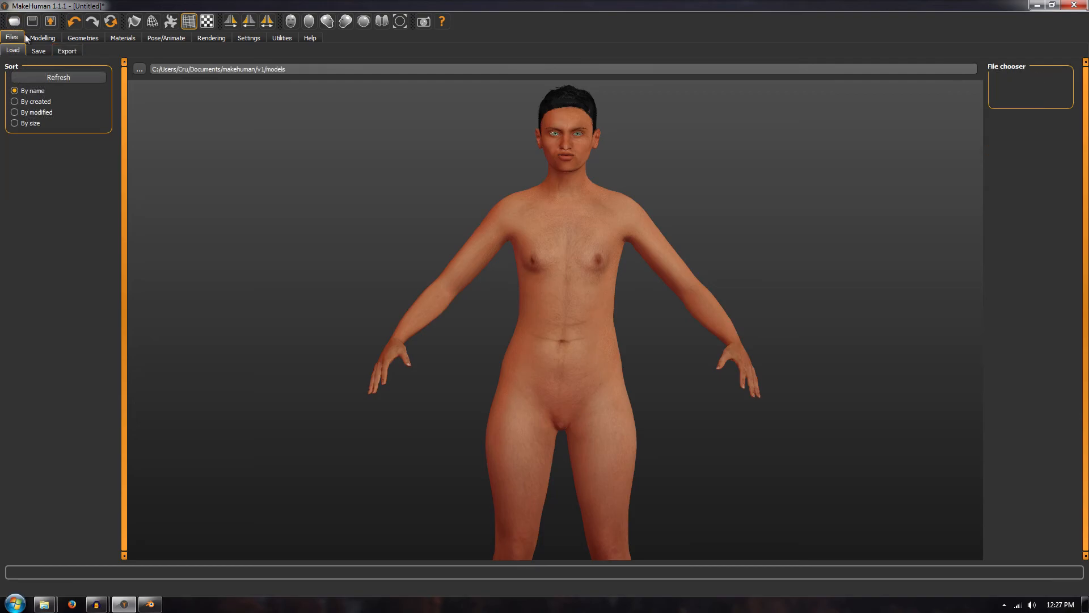
click(32, 22)
click(18, 27)
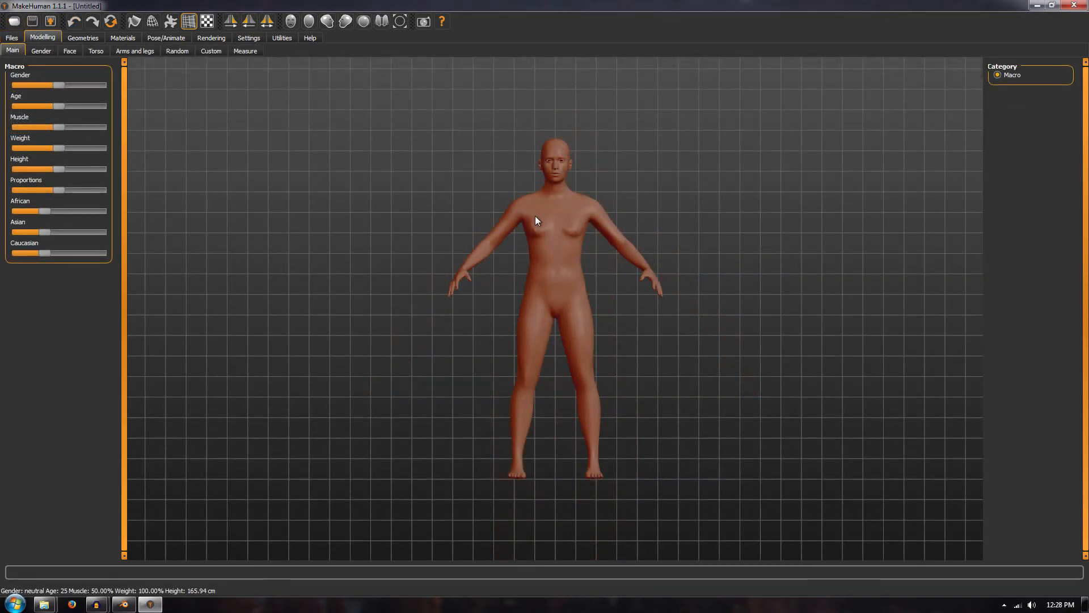
scroll(536, 216, up, 2)
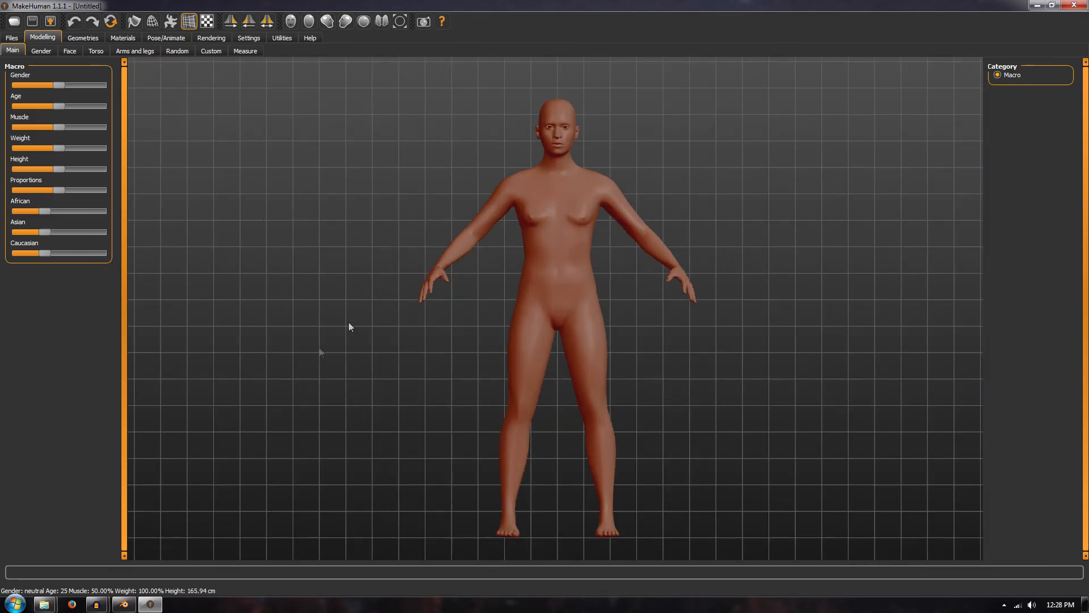
Step: Switch to Blender and inspect the existing figure in the room from several angles
click(123, 604)
middle_drag(600, 347, 641, 389)
scroll(556, 342, up, 5)
scroll(554, 342, down, 5)
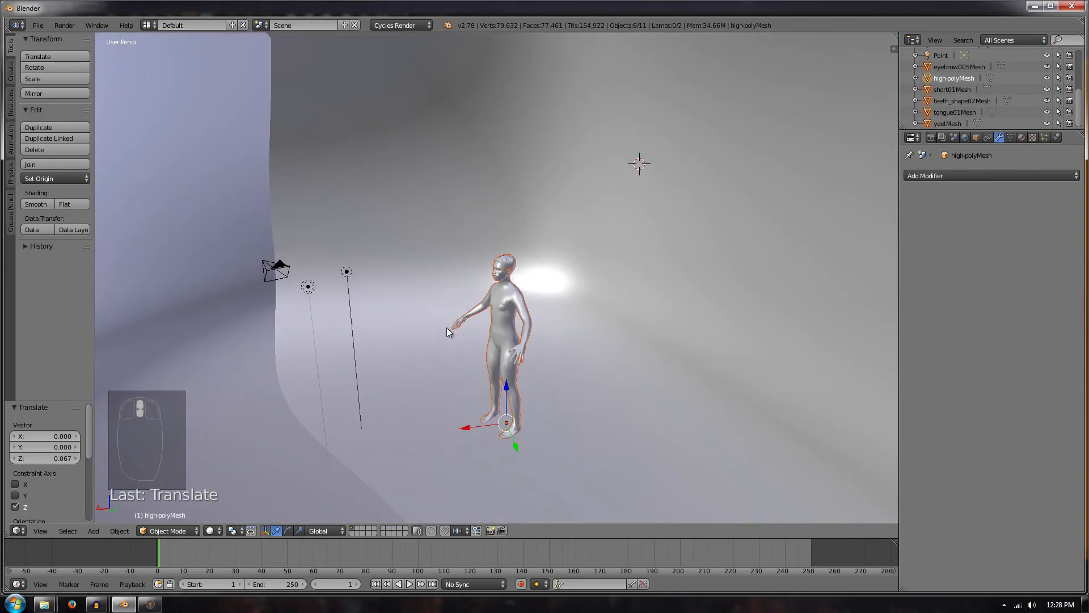
middle_drag(447, 328, 353, 333)
Step: Switch to MakeHuman, set the human's gender and age to maximum, and adjust the muscle, weight and ethnicity proportions
click(151, 605)
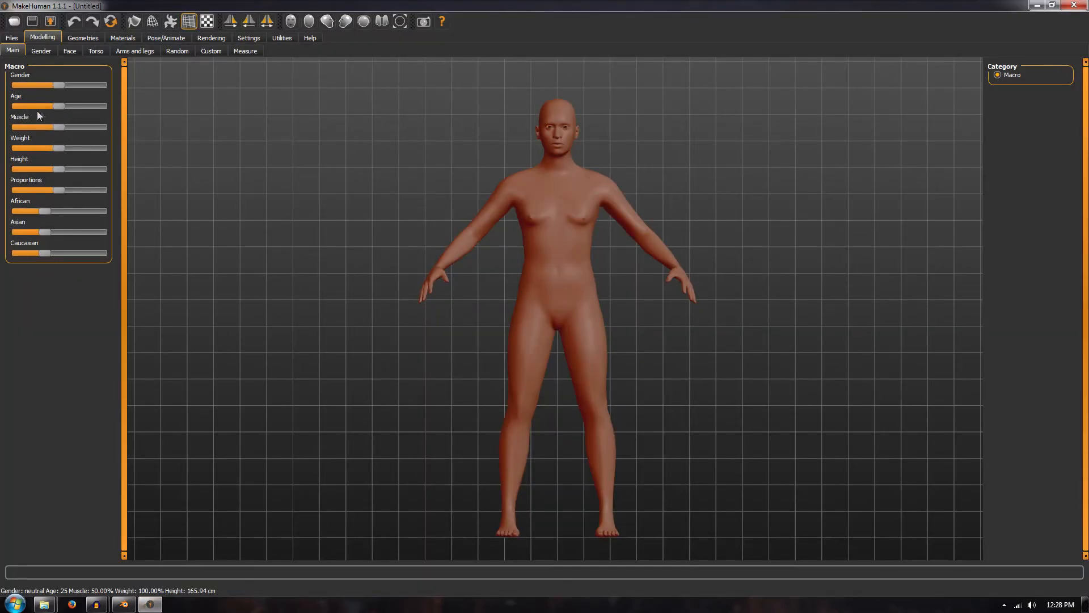
drag(60, 105, 133, 105)
drag(59, 85, 117, 90)
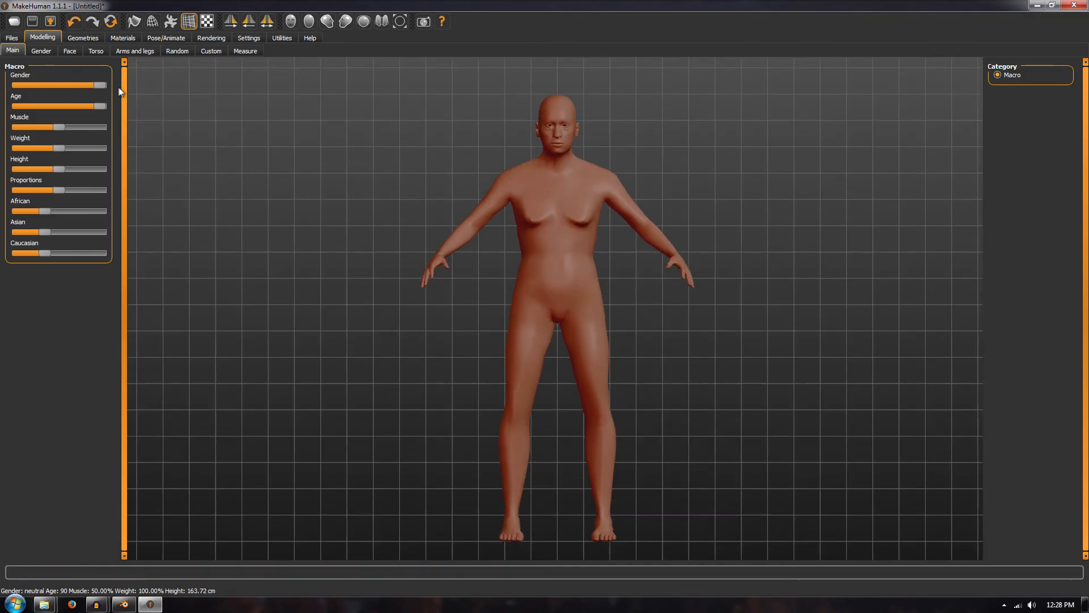
mouse_move(44, 127)
mouse_down()
mouse_move(129, 130)
mouse_move(11, 127)
mouse_move(55, 145)
mouse_up()
drag(59, 148, 103, 212)
drag(18, 253, 68, 253)
drag(68, 253, 12, 250)
Step: Slightly increase one of the human's face shape settings and check the torso settings
click(69, 51)
mouse_move(59, 125)
mouse_down()
mouse_move(110, 132)
mouse_move(69, 127)
mouse_up()
click(96, 51)
scroll(569, 80, up, 1)
Step: Apply the Old asian male skin material to the human
click(163, 40)
click(120, 39)
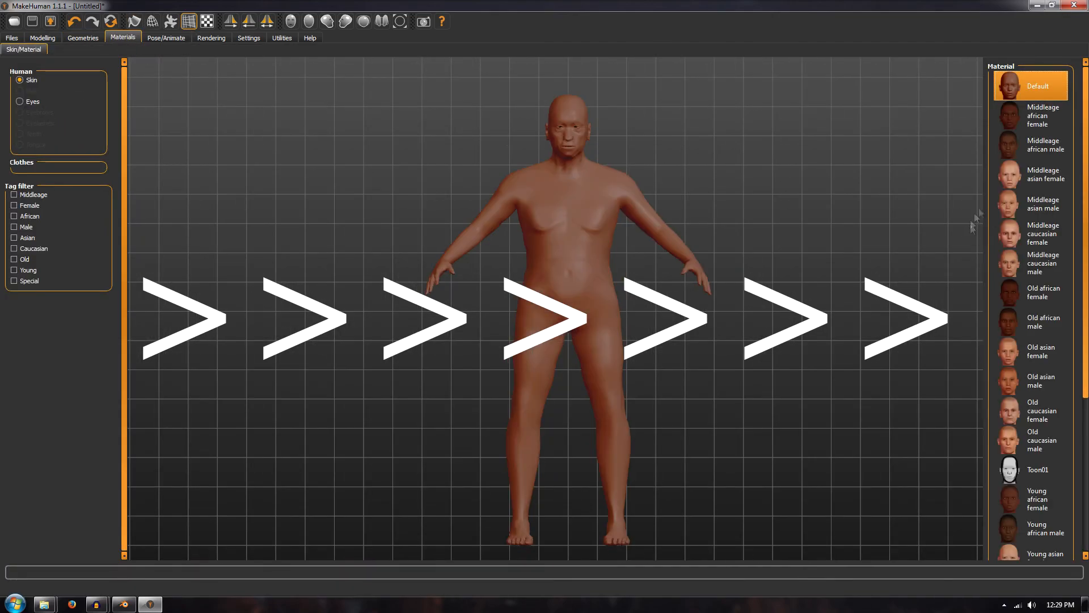
click(1042, 204)
click(1042, 380)
Step: Dress the human in the Fedora and the Male worksuit01 outfit
click(83, 38)
click(1053, 86)
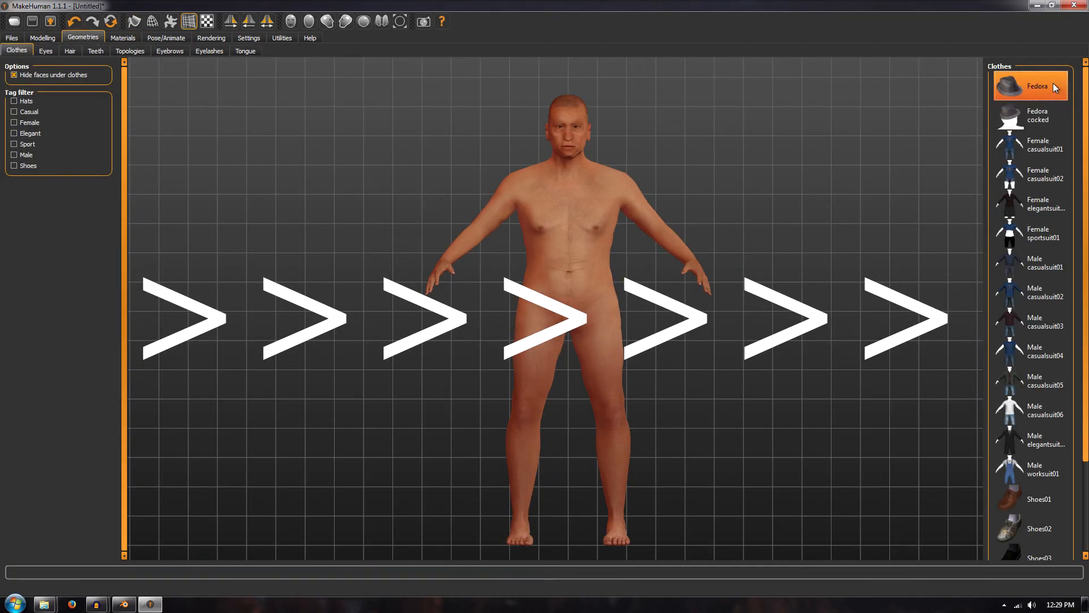
click(1033, 474)
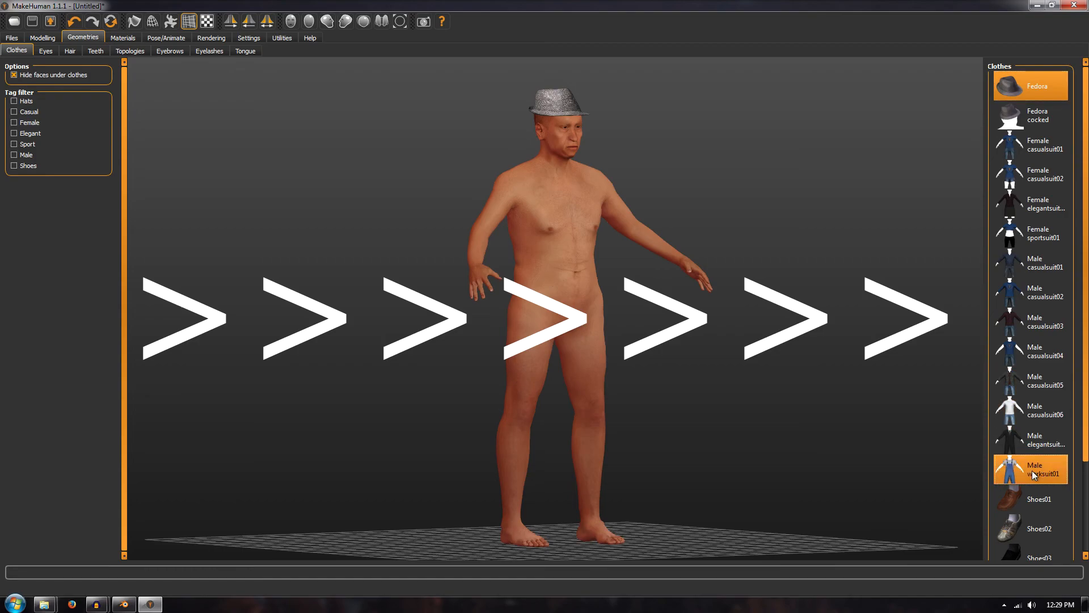
drag(525, 241, 567, 266)
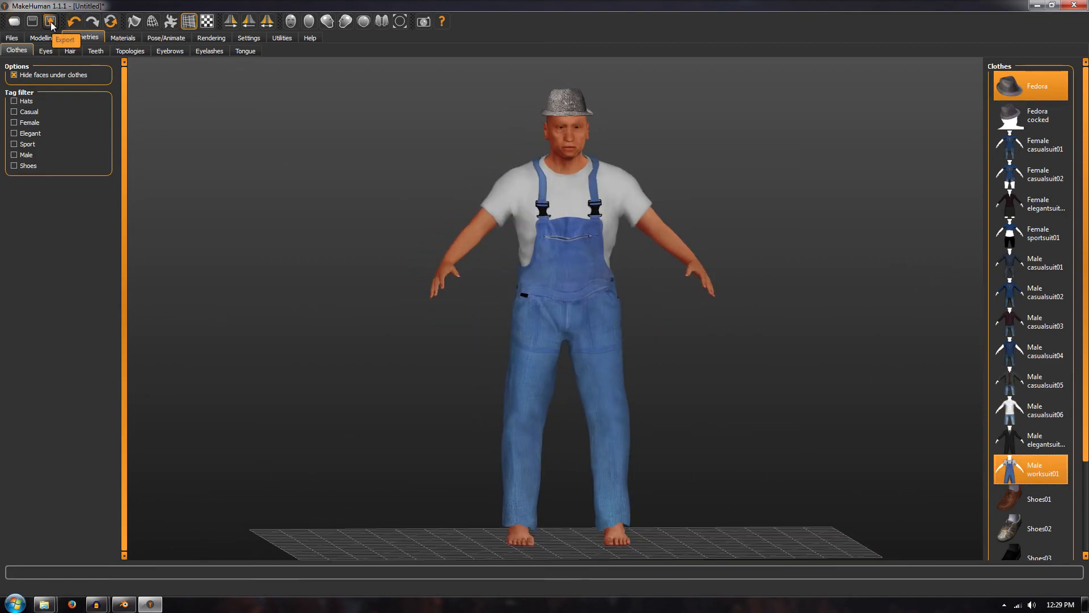
Step: Export the clothed human in Filmbox (fbx) format under the name DUDE
click(51, 23)
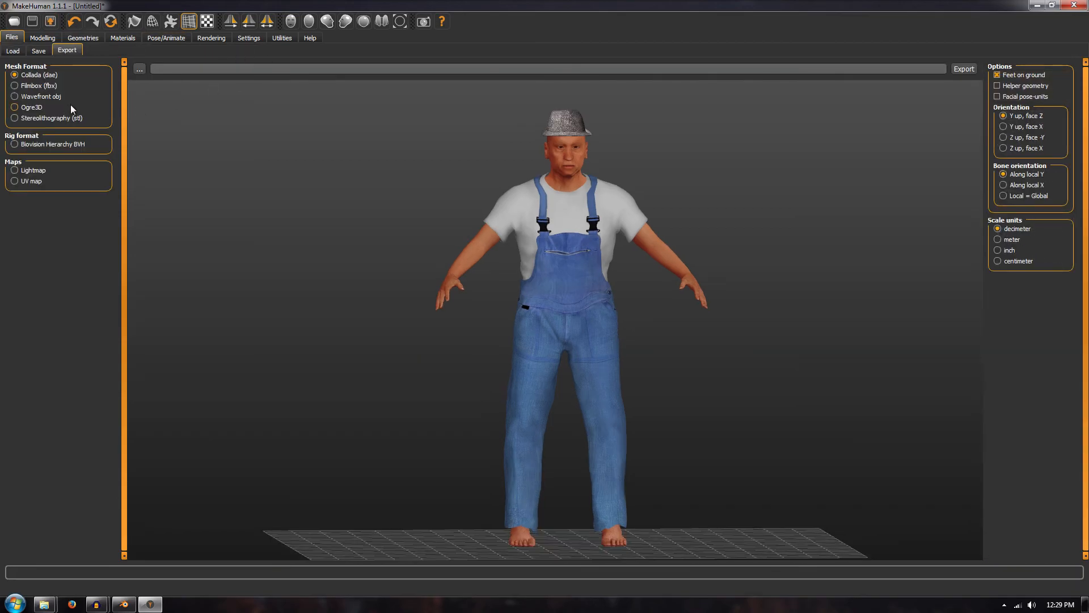
click(44, 86)
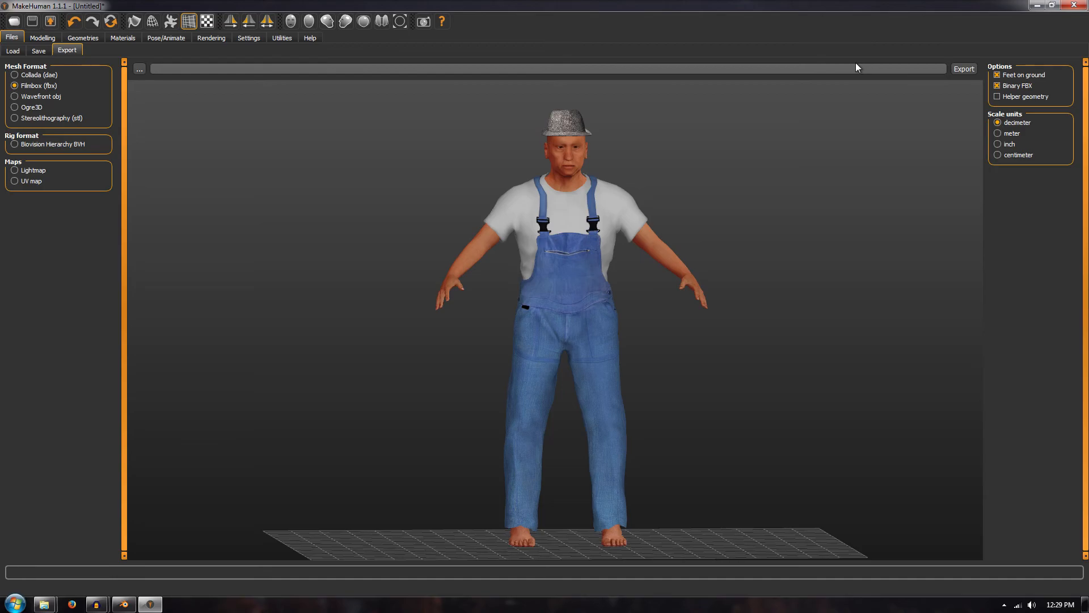
key(Return)
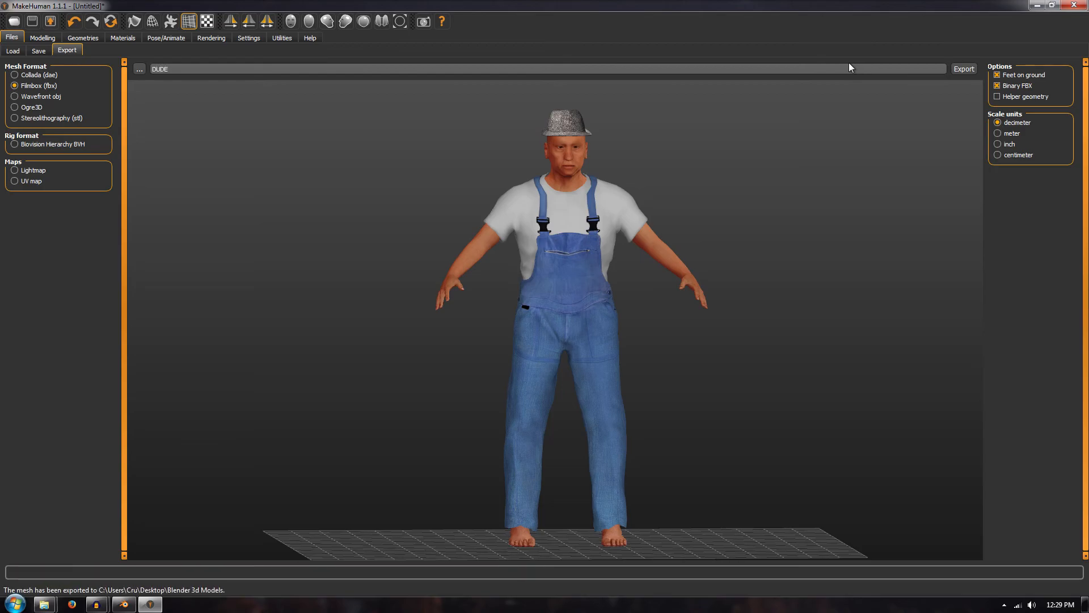
Step: Switch to Blender and import DUDE.fbx from the Blender 3d Models folder
click(1037, 5)
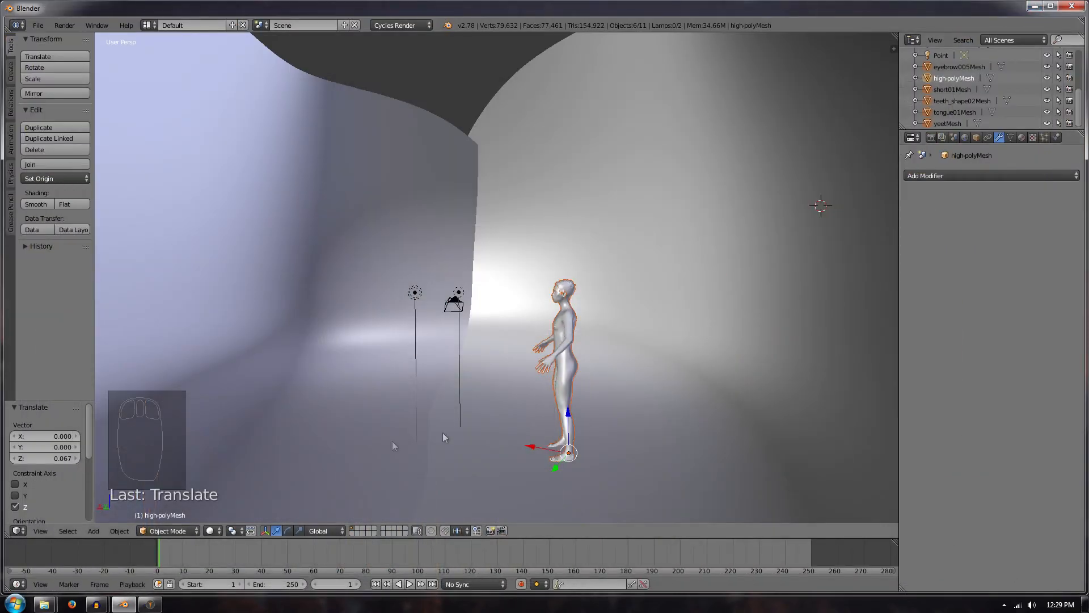
click(38, 25)
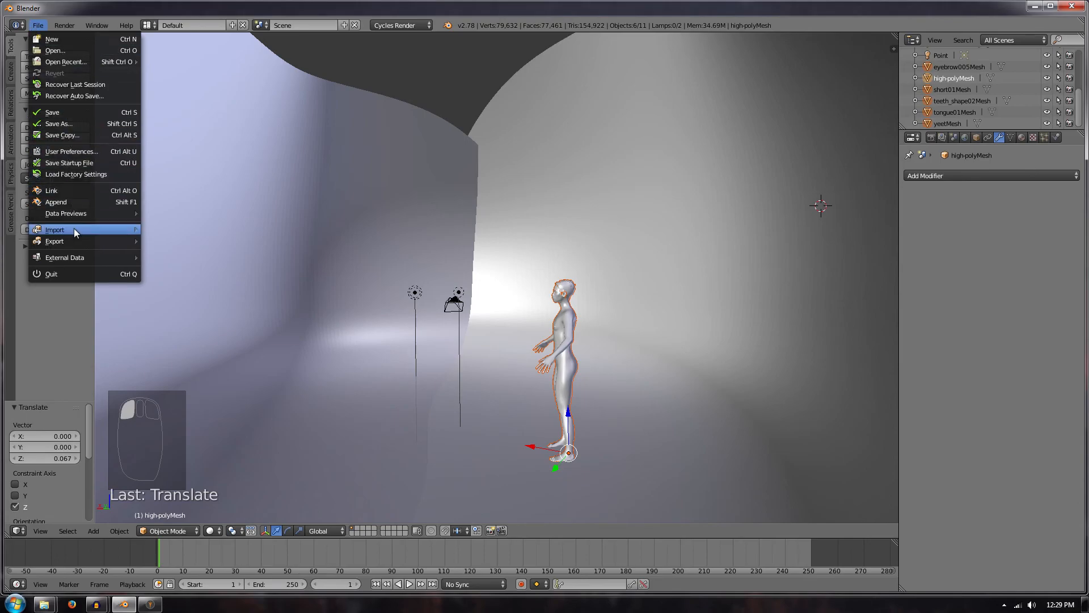
mouse_move(75, 230)
click(194, 264)
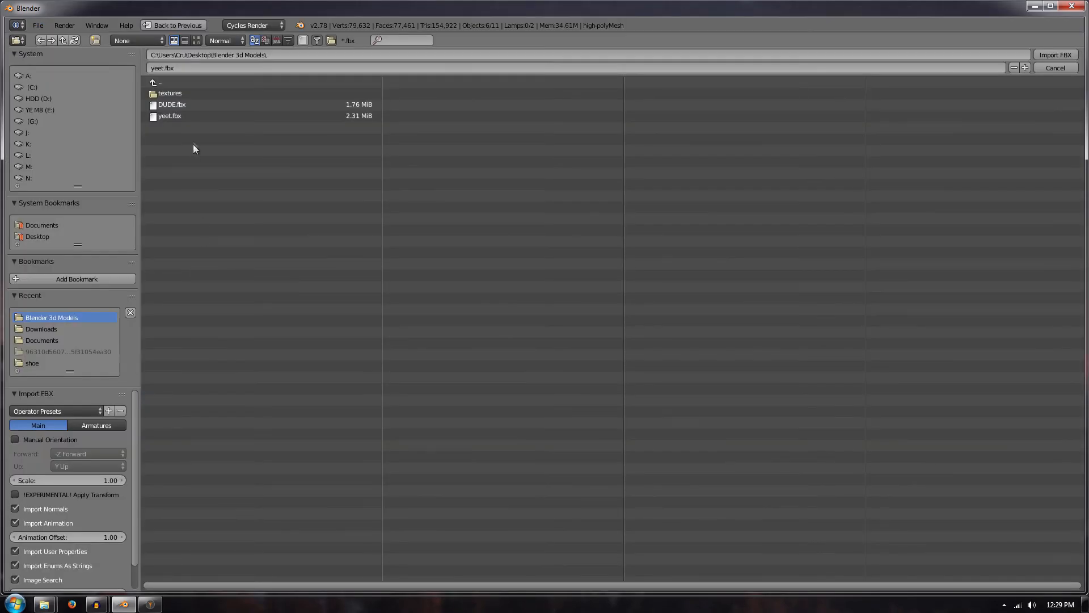
click(172, 106)
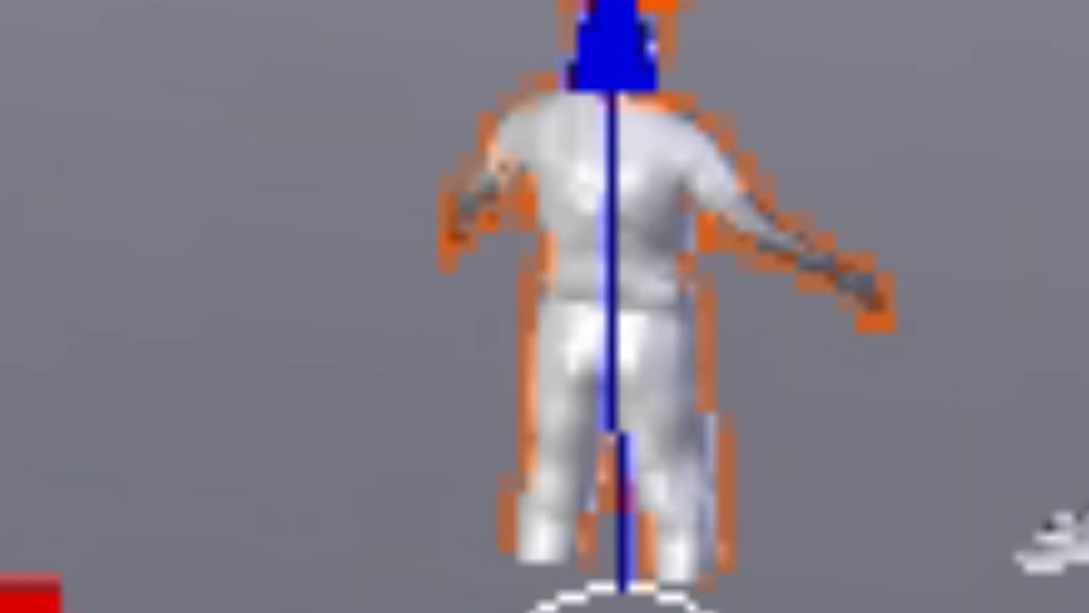
Step: Raise the imported worker figure, move it 6.735 along X, and scale it up by 4.060
drag(634, 69, 634, 0)
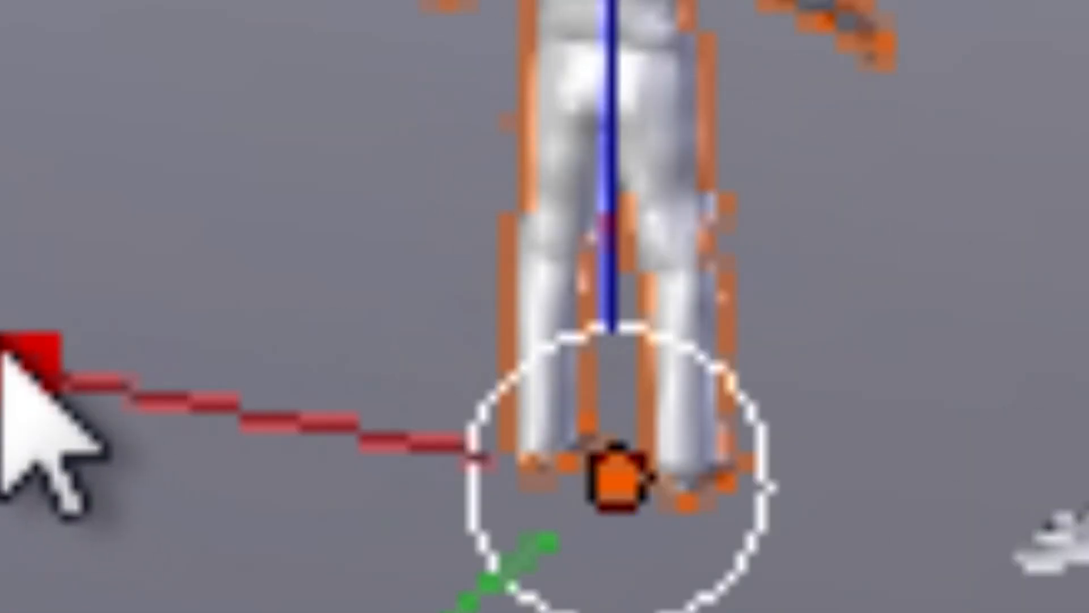
drag(12, 352, 0, 351)
key(s)
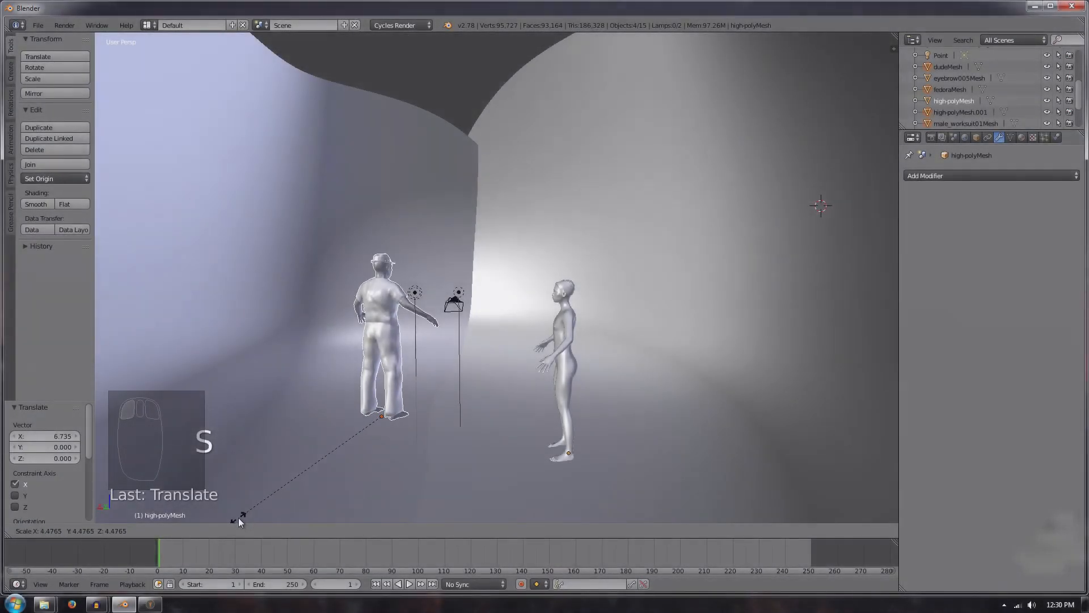
click(246, 500)
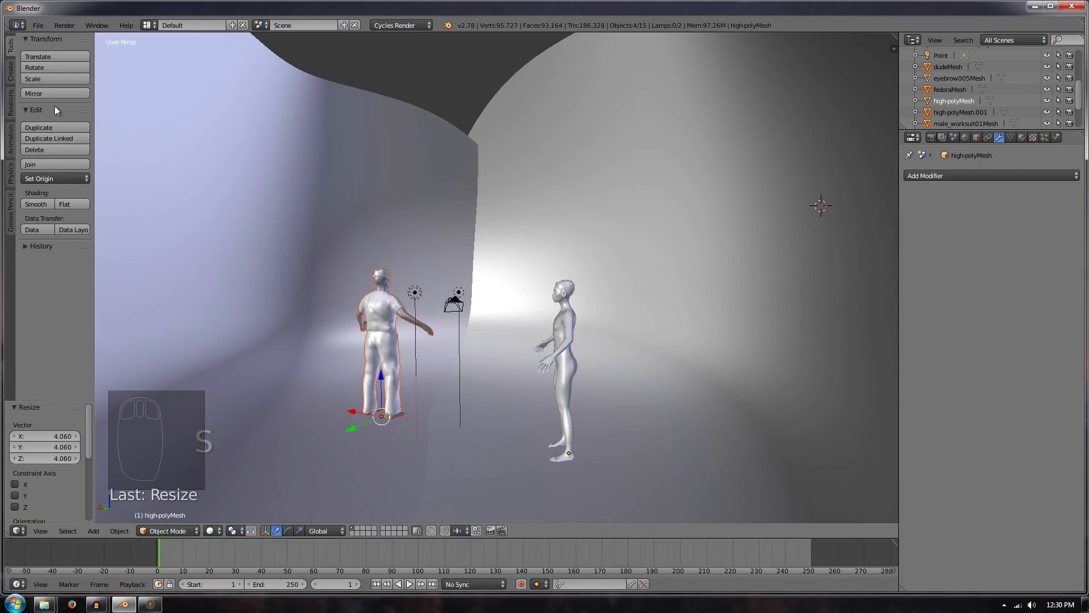
Step: Rotate the worker figure by -92.9° about Z and move it 1.726 along Y
click(49, 69)
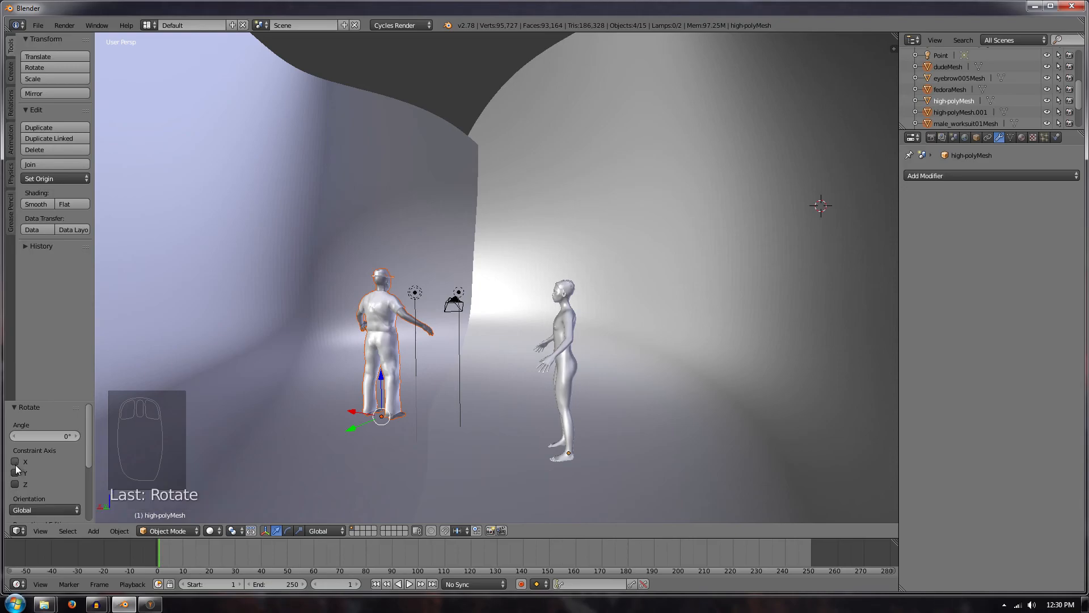
drag(45, 436, 10, 435)
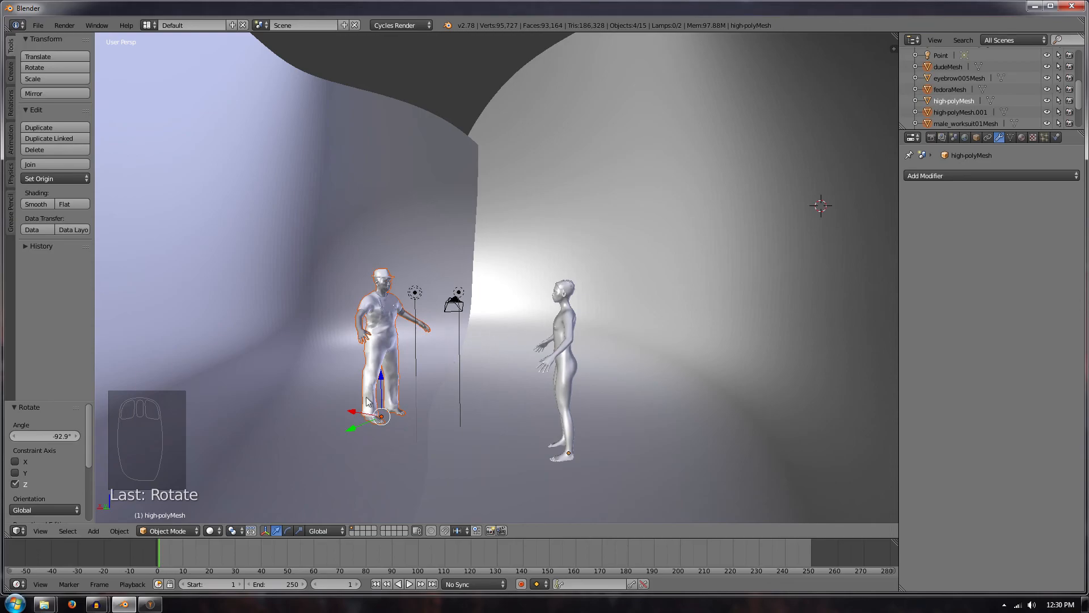
drag(349, 415, 404, 424)
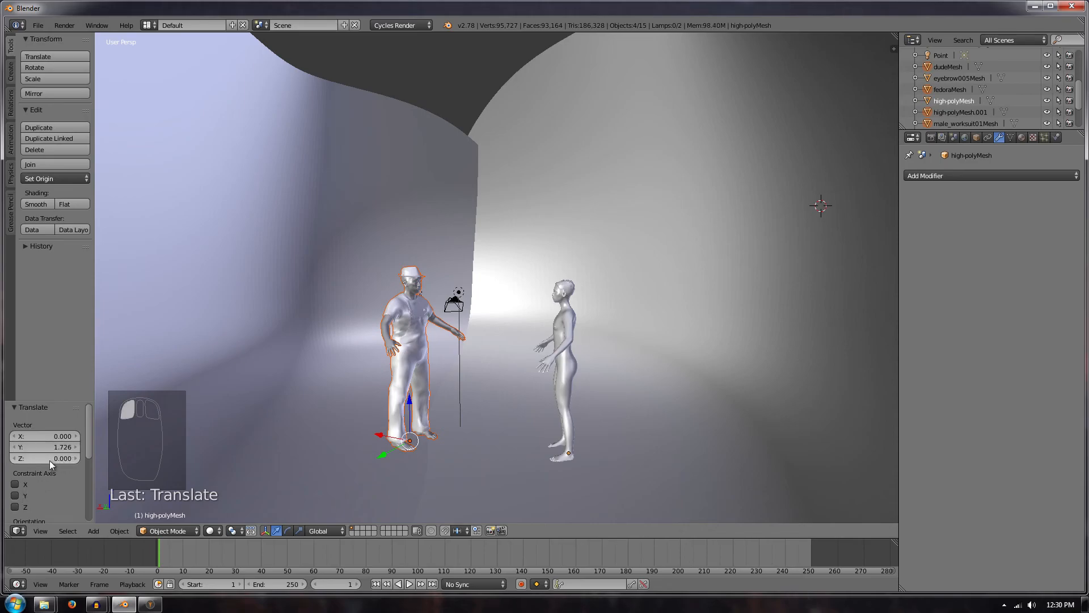
Step: Rotate the worker figure further to face the other figure, reposition it opposite, and lower it by 0.334 along Z
click(39, 69)
click(38, 70)
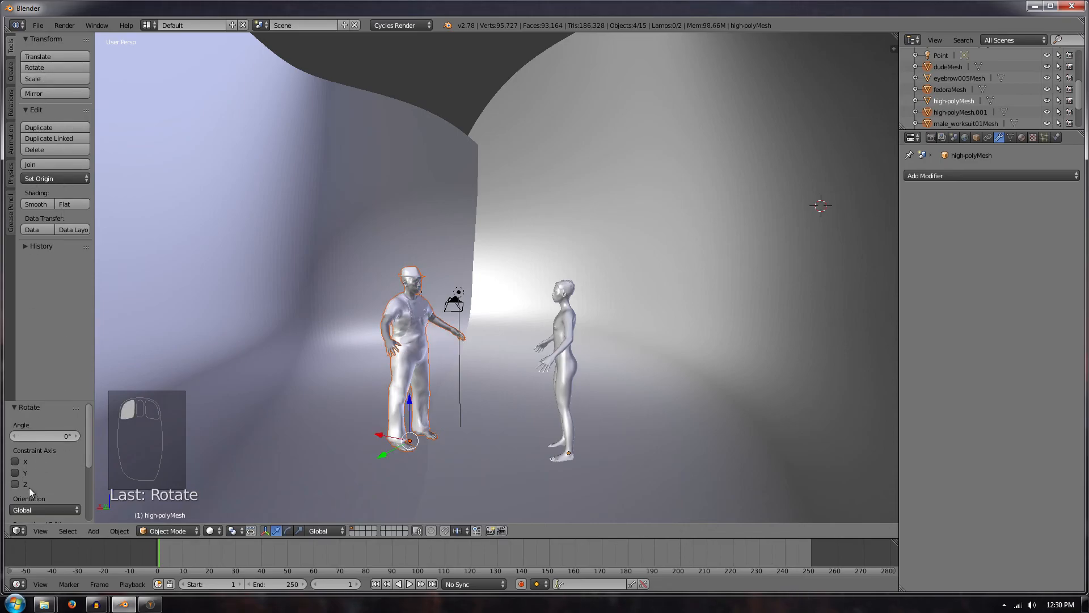
click(62, 433)
mouse_move(59, 436)
mouse_down()
mouse_move(82, 436)
mouse_move(59, 441)
mouse_up()
drag(376, 436, 410, 418)
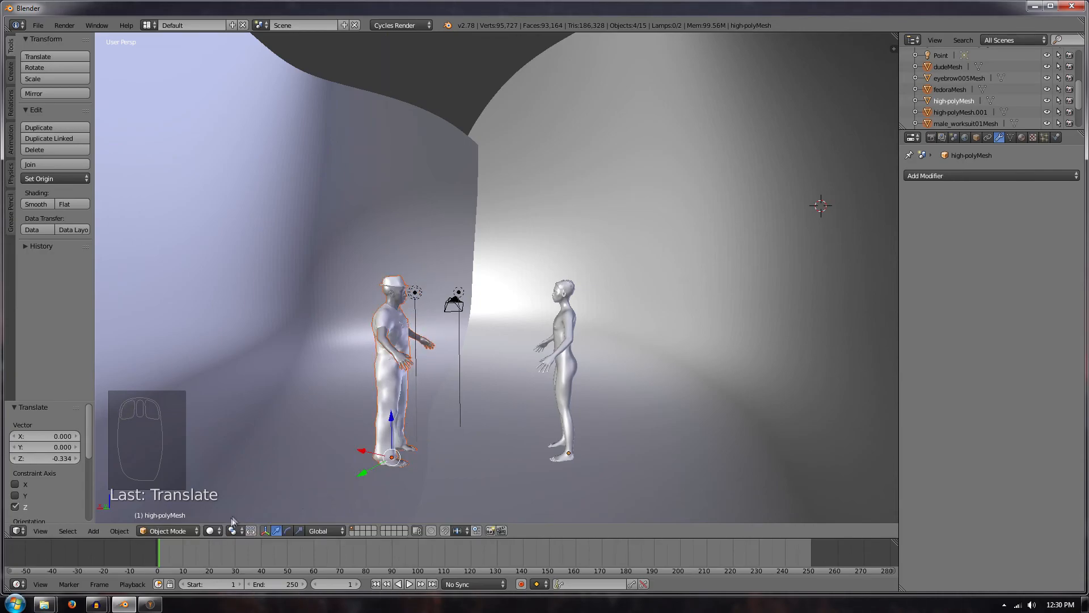
Step: Preview the two facing figures in the room in Rendered shading
click(213, 531)
click(248, 454)
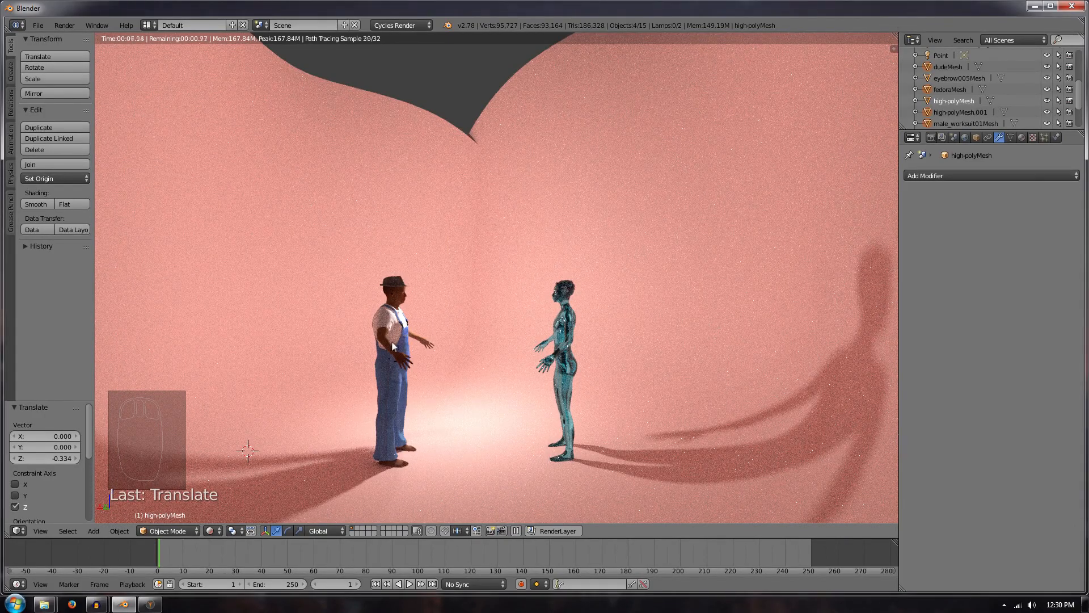
click(219, 530)
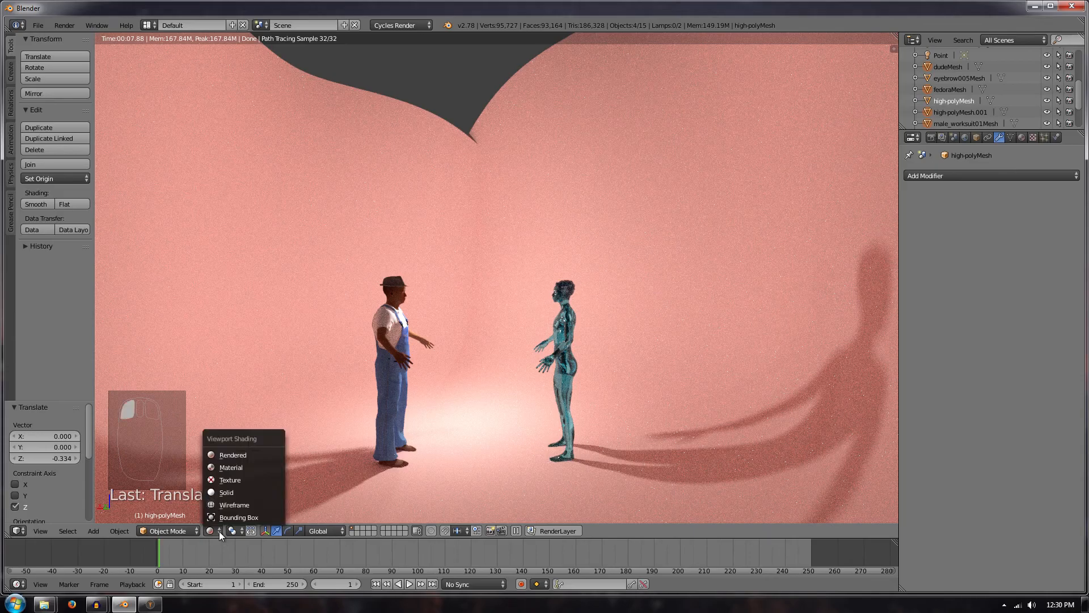
Step: Return to Solid shading and replace the worker body's imported material with a new glass material
click(226, 492)
scroll(332, 420, up, 2)
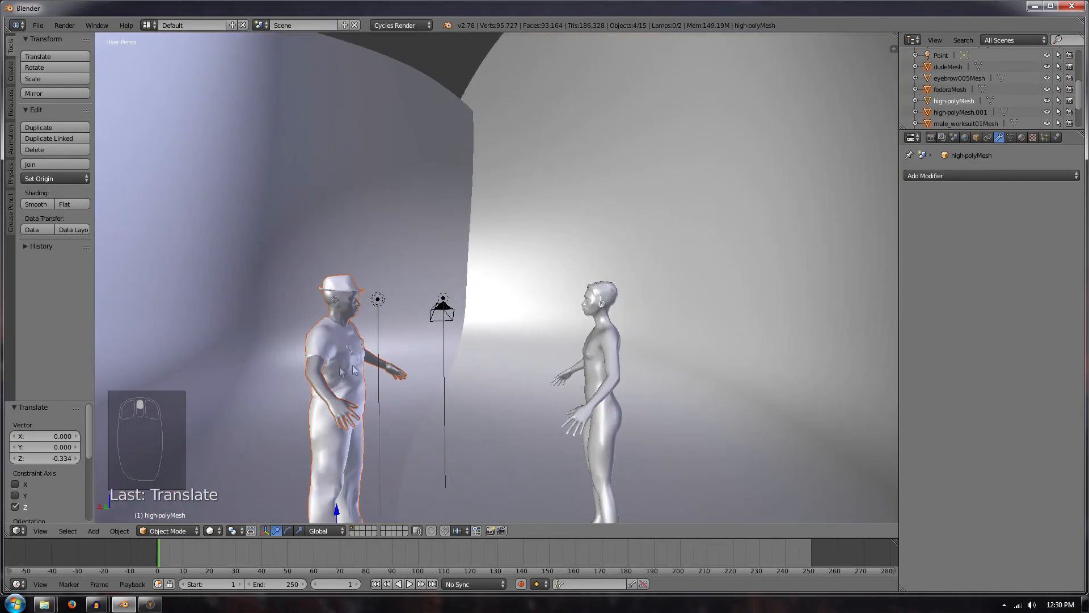
right_click(344, 352)
right_click(343, 351)
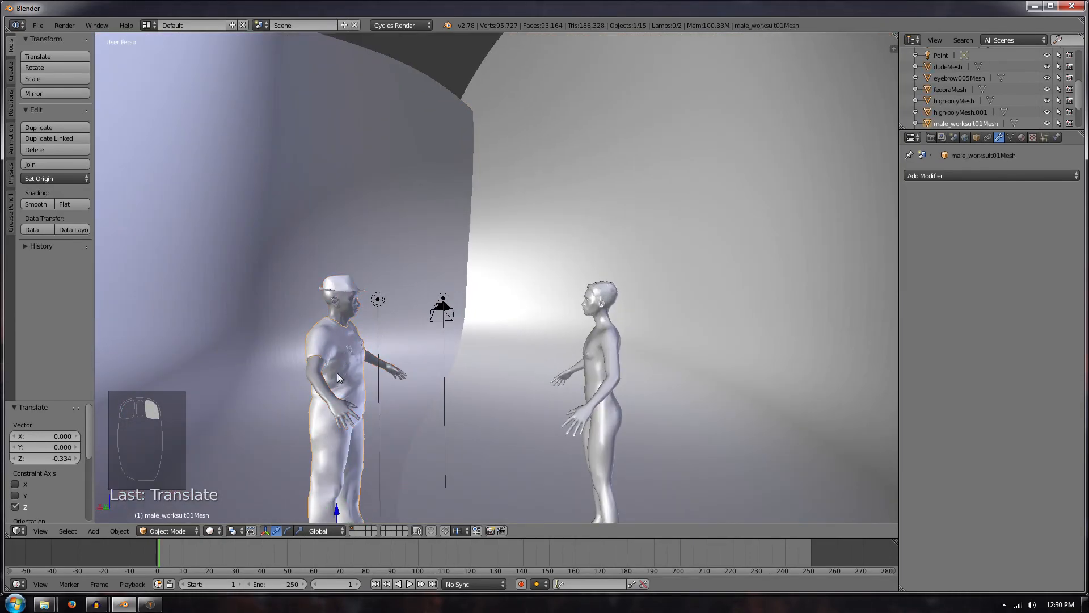
click(1022, 137)
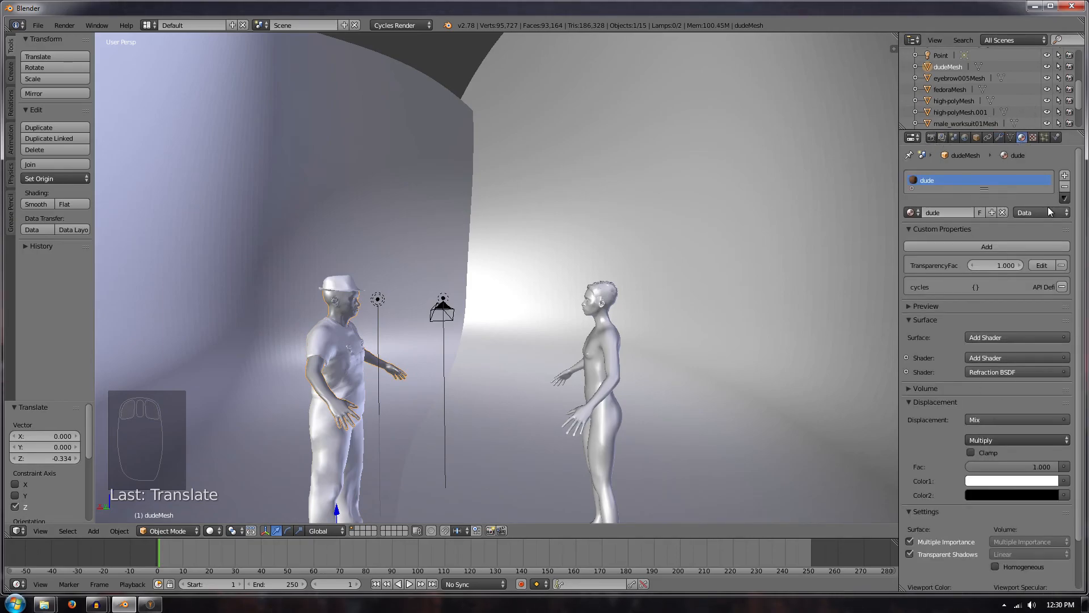
click(1064, 187)
click(987, 212)
click(1015, 315)
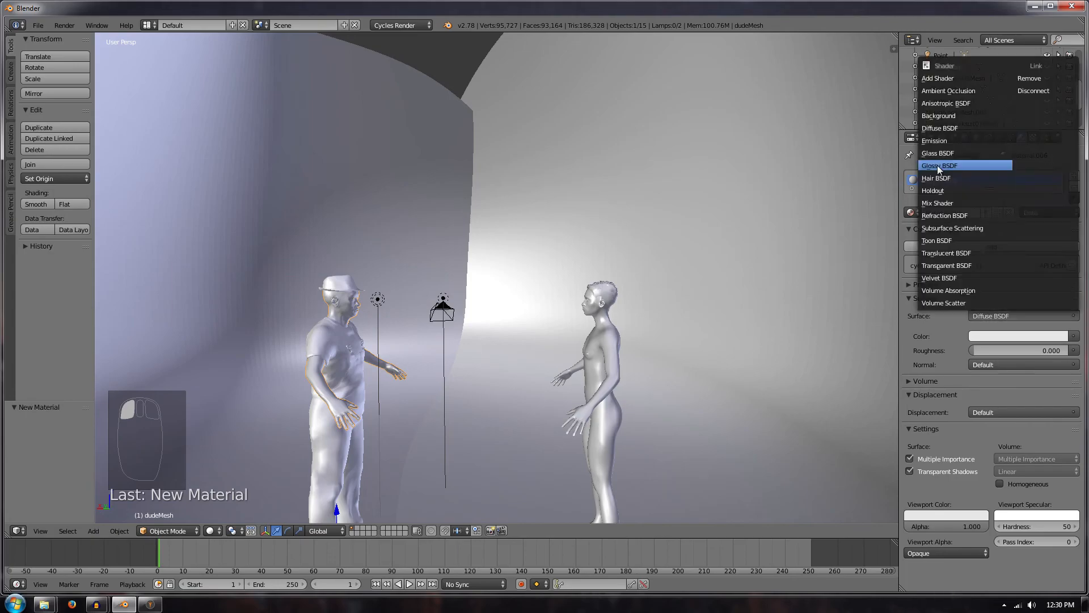
click(939, 167)
Step: Replace the worksuit's material with a new Glass BSDF material and preview the worker in Rendered shading
right_click(344, 368)
click(1065, 185)
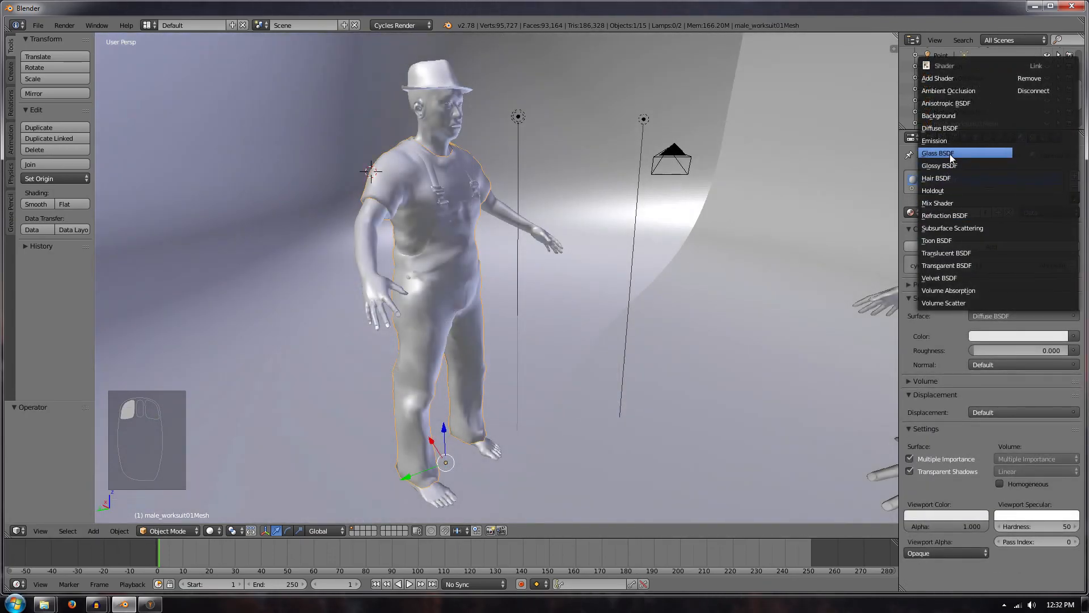
click(951, 158)
click(210, 530)
click(238, 456)
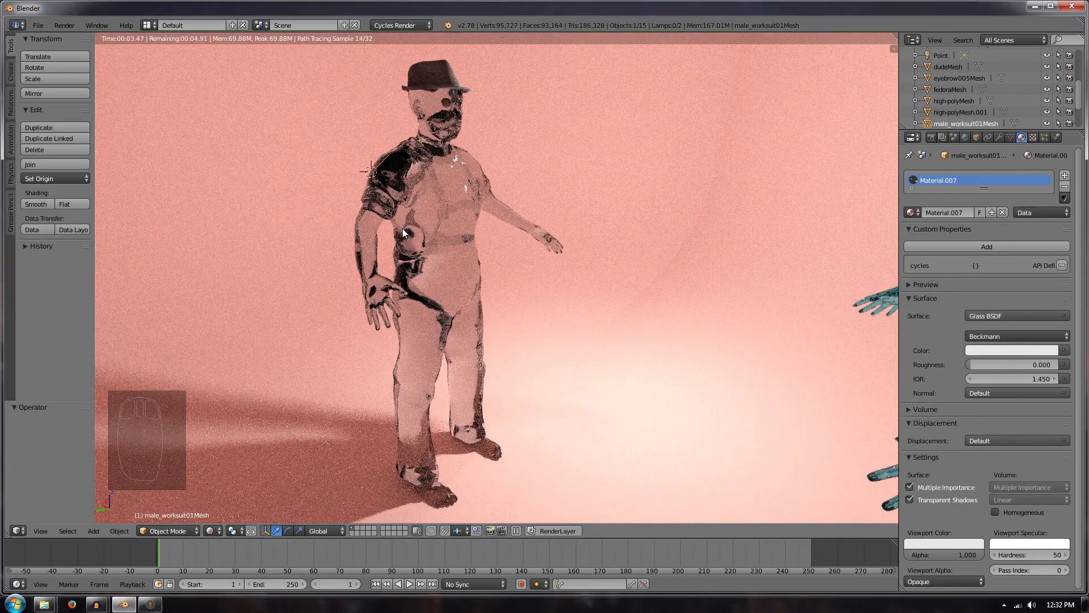
Step: Change the surface shader of the fedora's material to Glass BSDF
right_click(440, 86)
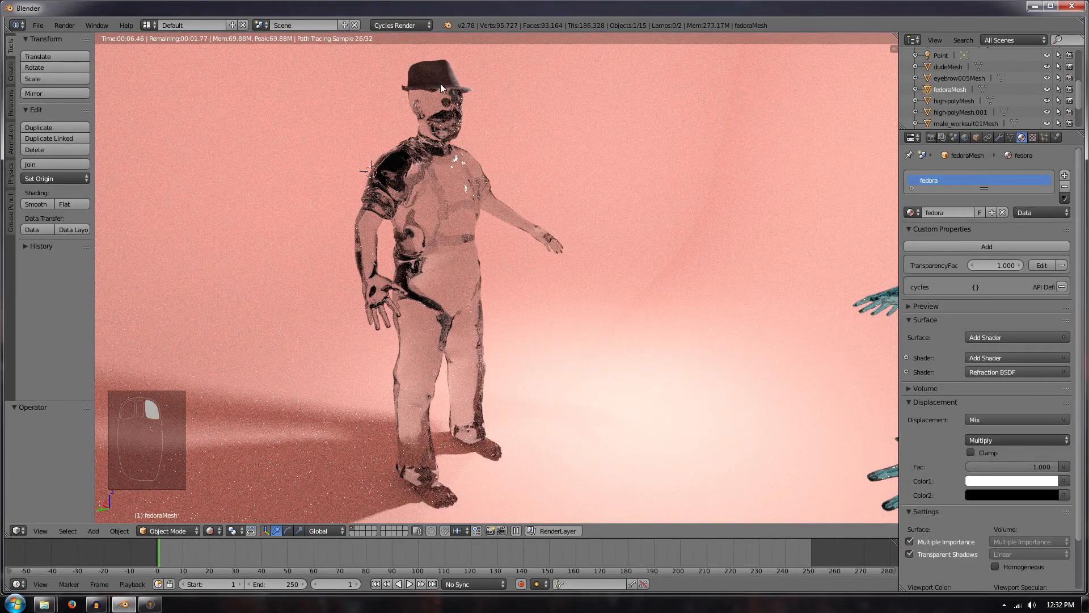
click(1064, 197)
click(943, 172)
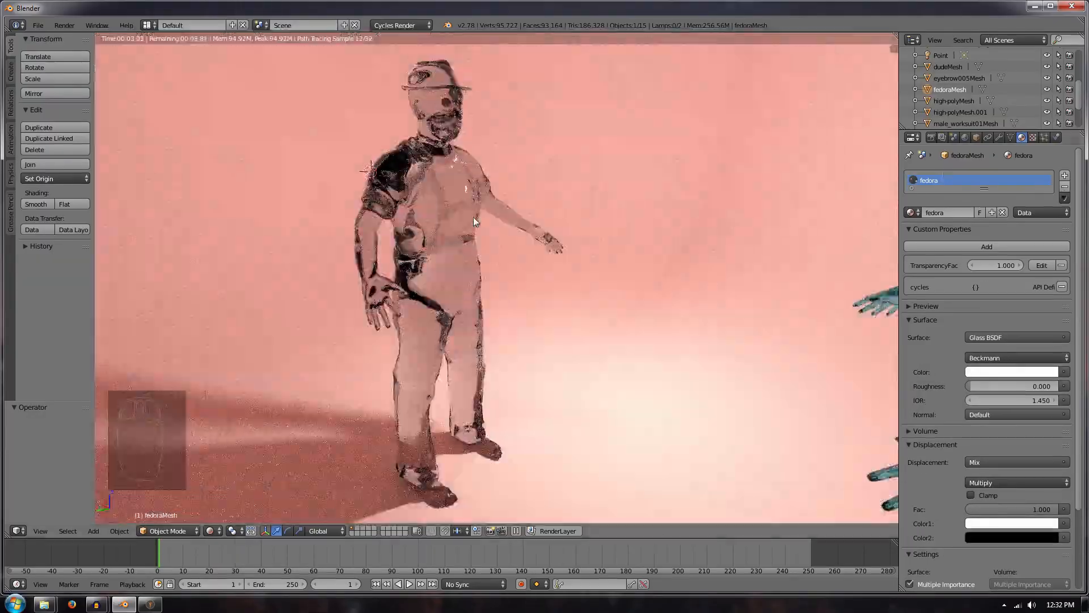
scroll(475, 218, down, 1)
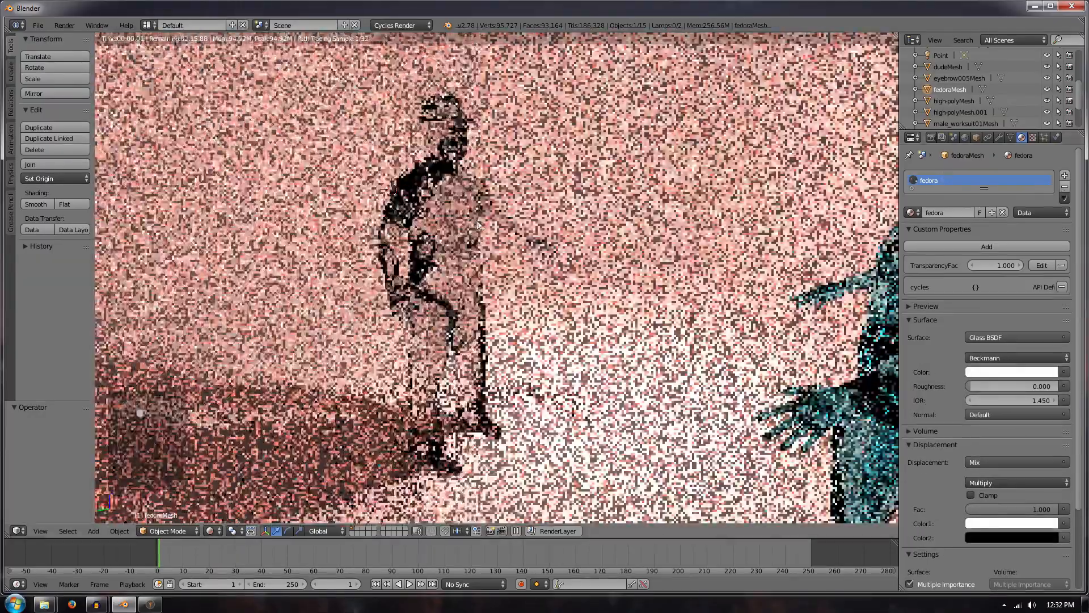
middle_drag(446, 292, 412, 301)
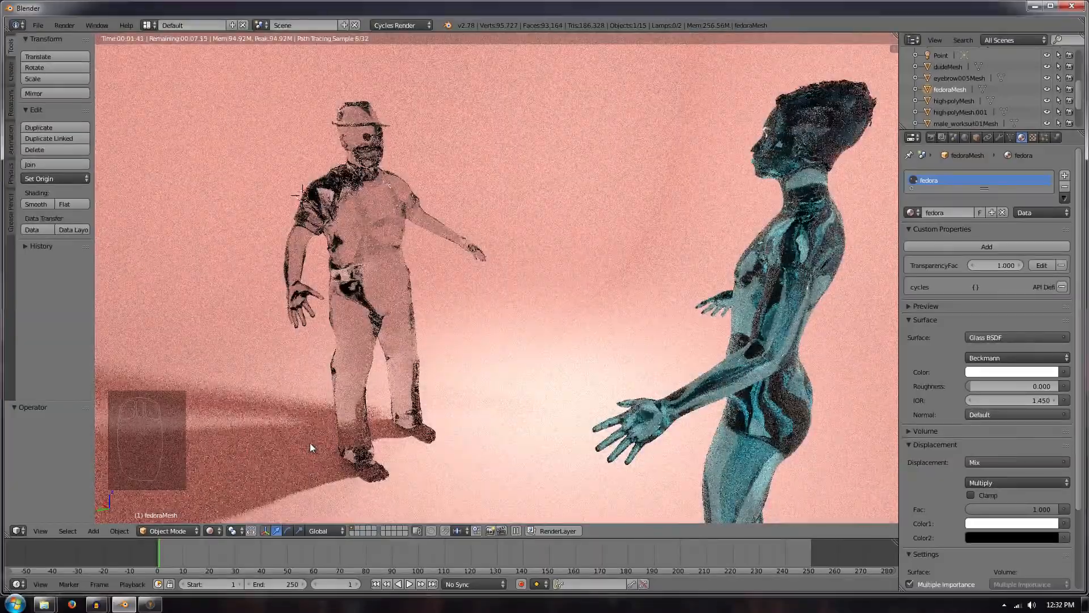
Step: Switch to Solid shading and delete the worker's eye mesh
scroll(304, 94, up, 3)
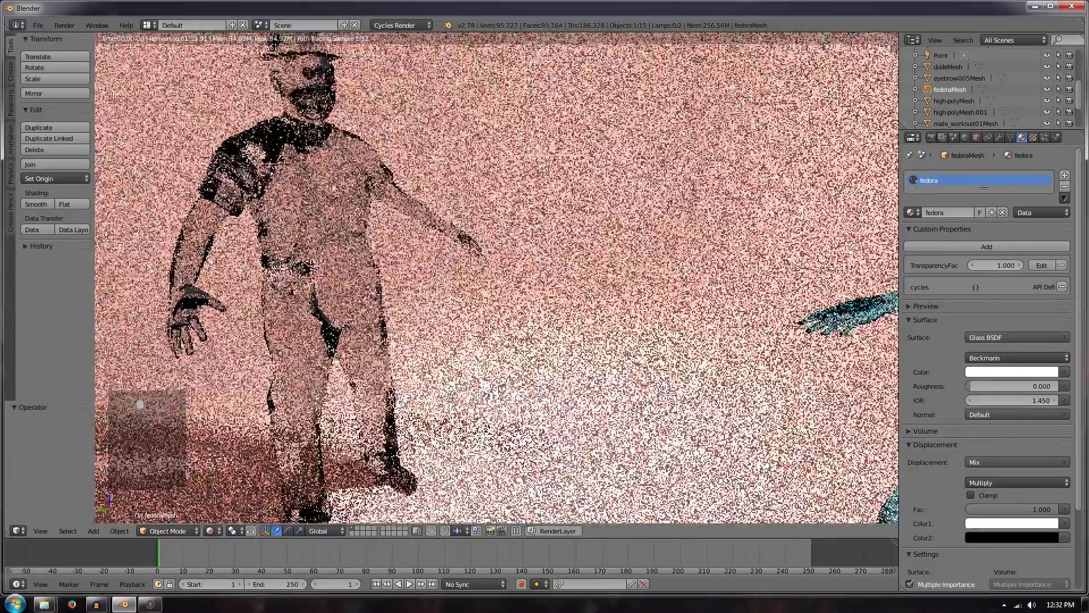
shift+middle_drag(300, 120, 329, 166)
click(210, 531)
click(225, 492)
mouse_move(250, 454)
middle_down()
mouse_move(404, 181)
mouse_move(371, 161)
middle_up()
right_click(380, 166)
key(Delete)
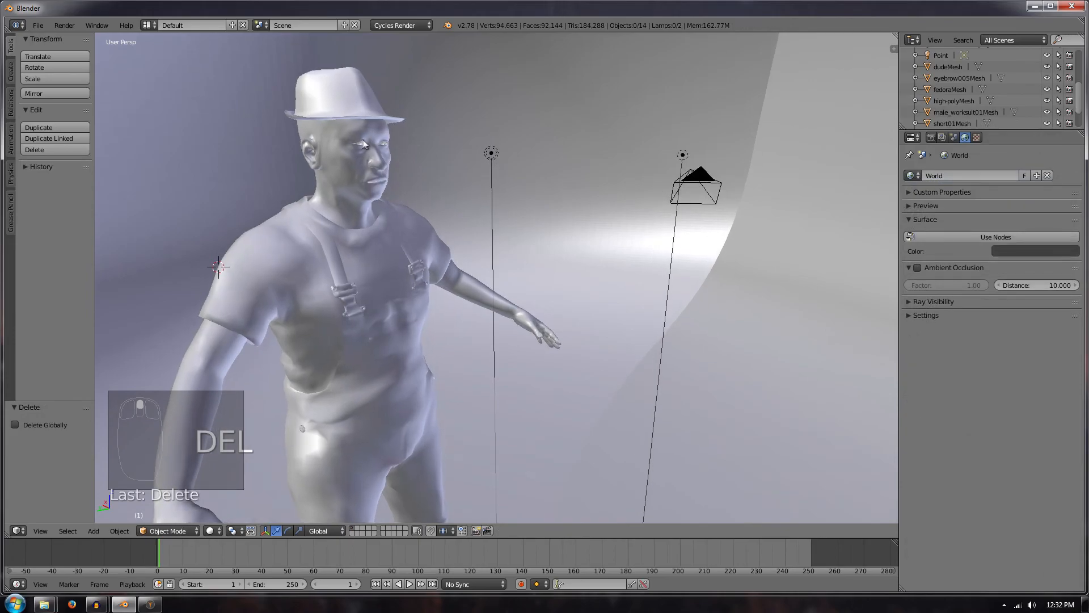
right_click(360, 142)
key(Delete)
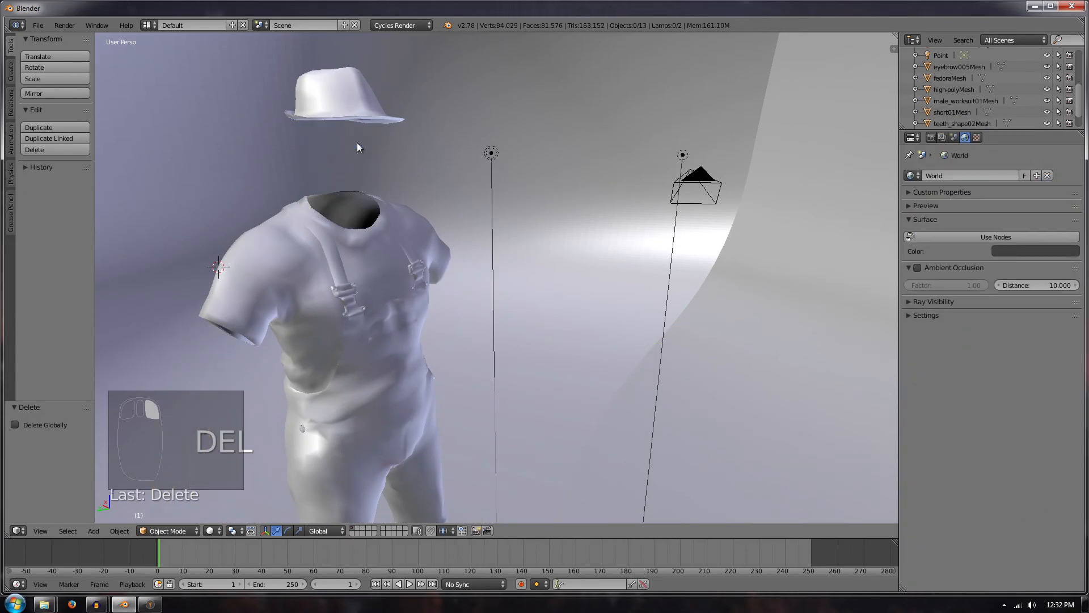
key(ctrl+z)
Step: Add an Ico Sphere to the room at the 3D cursor
middle_drag(386, 163, 564, 312)
scroll(376, 195, down, 5)
scroll(531, 348, down, 1)
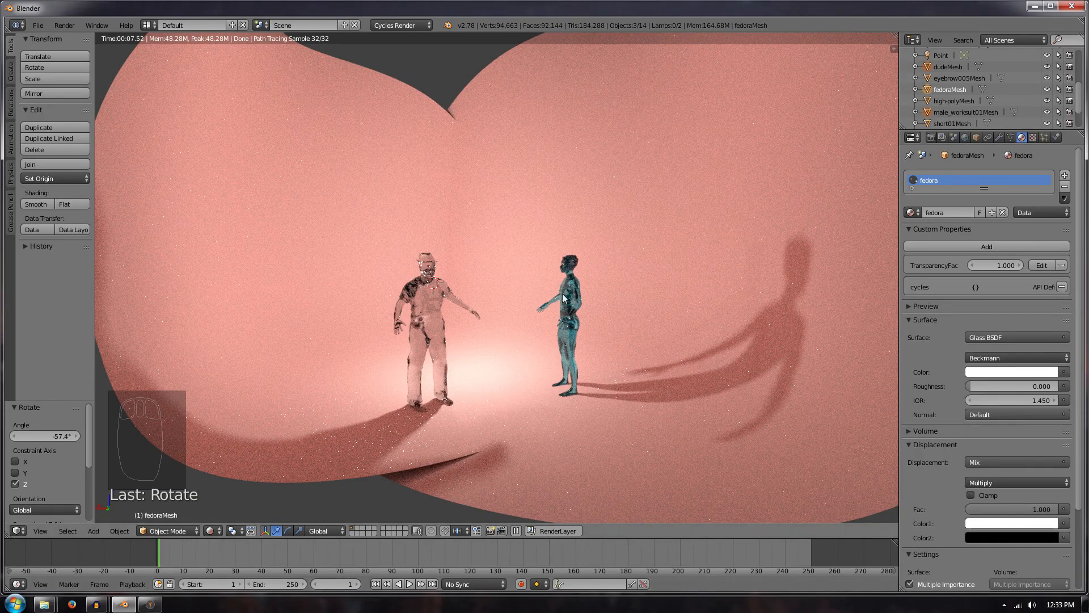
key(shift+a)
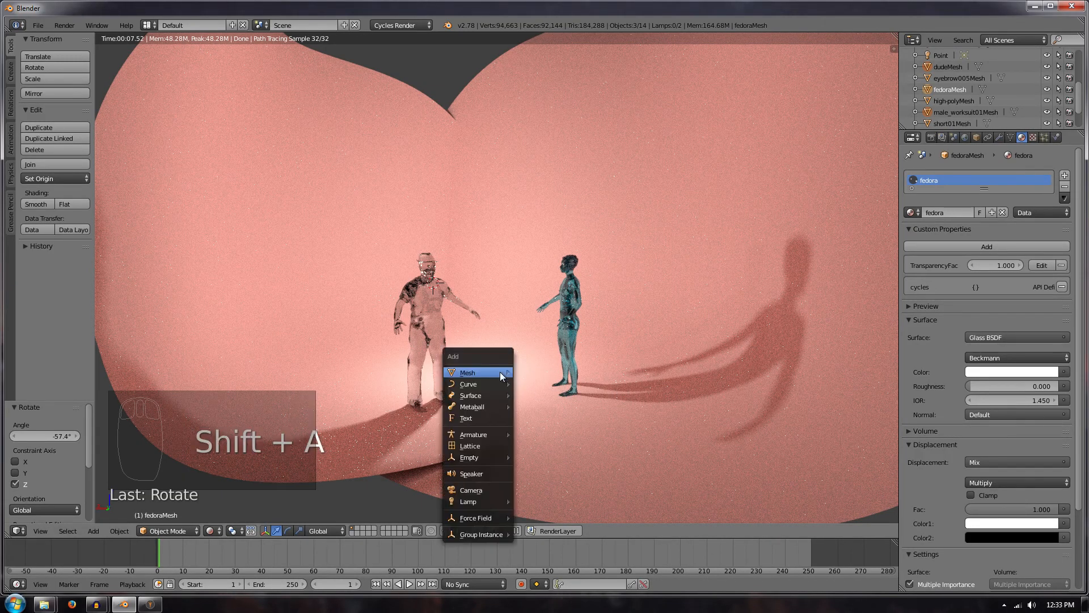
mouse_move(499, 372)
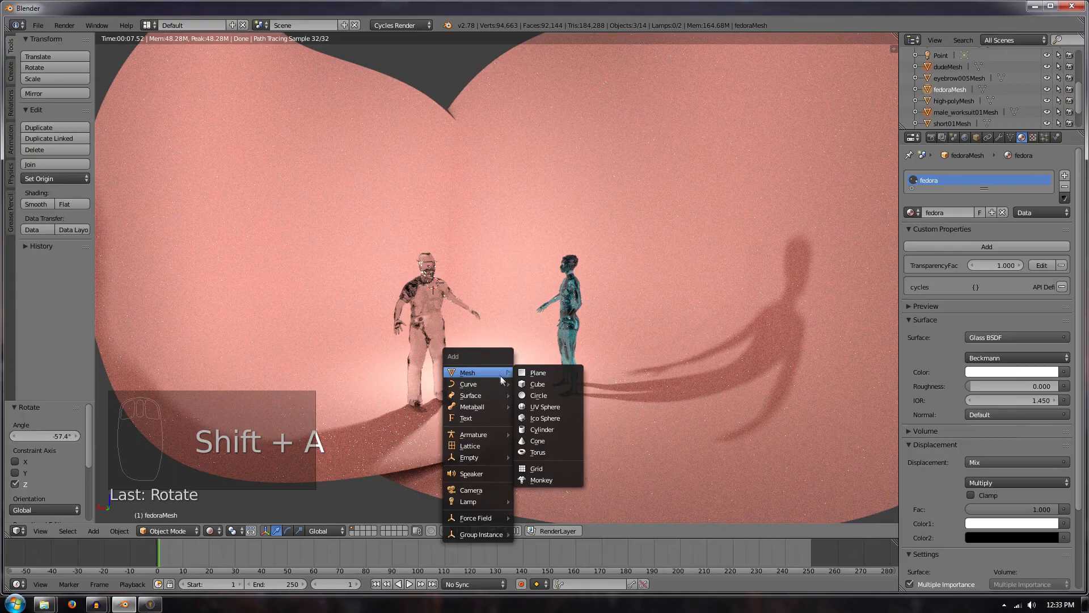
click(551, 422)
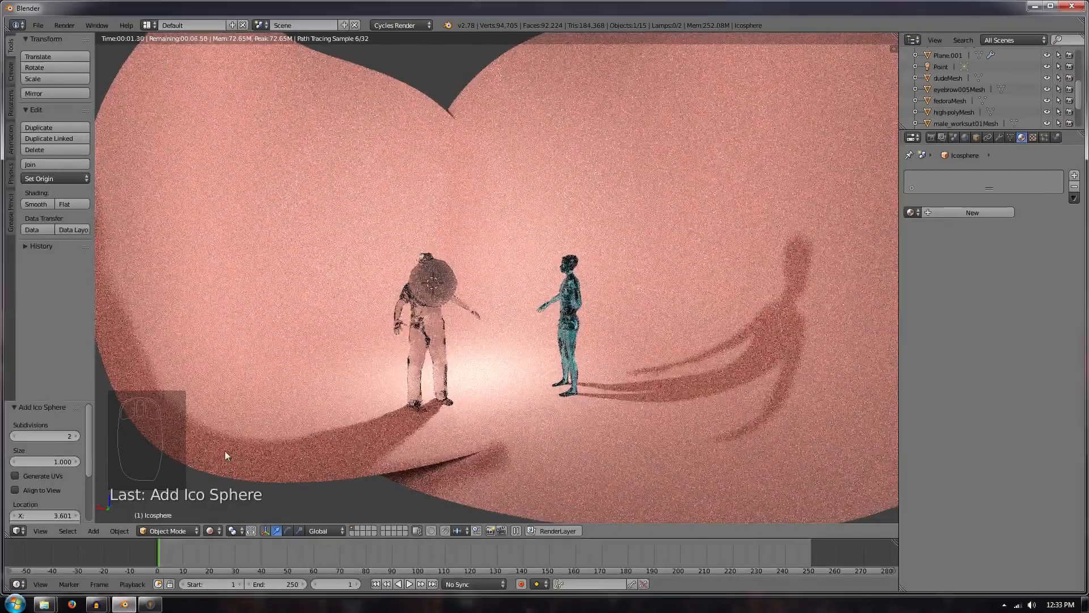
Step: In Solid shading, move the ico sphere -2.841 along X and nudge it into place between the two figures
scroll(415, 291, up, 2)
right_click(415, 291)
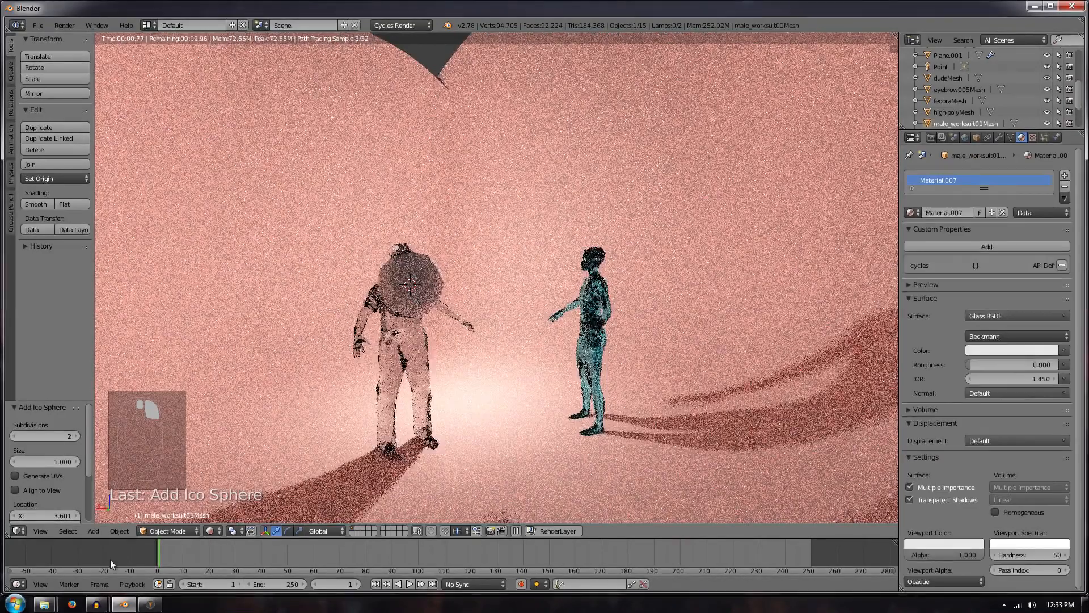
click(211, 530)
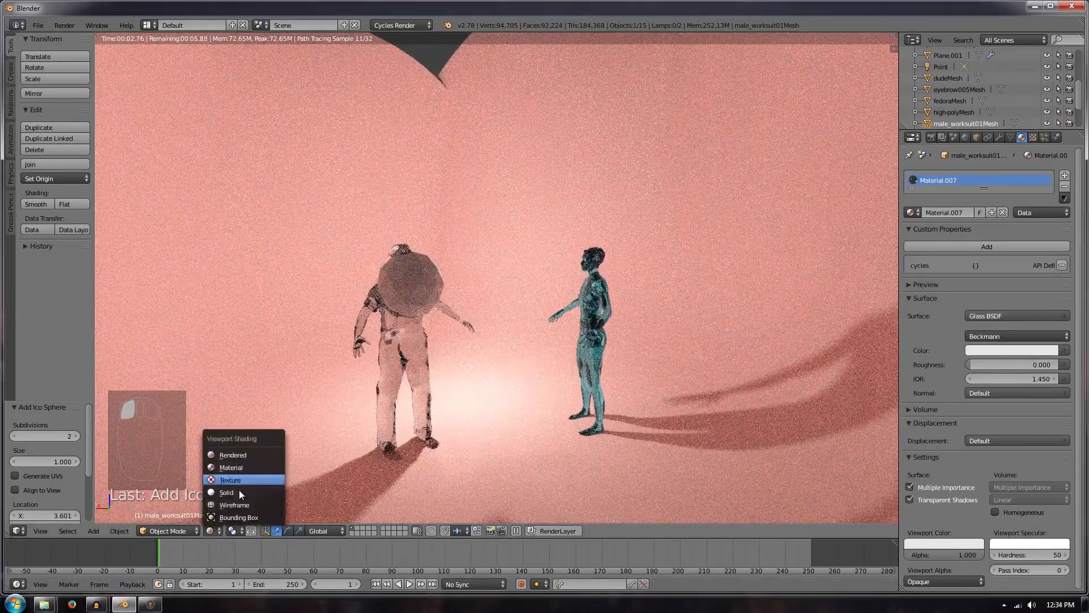
click(240, 492)
right_click(403, 289)
key(g)
key(x)
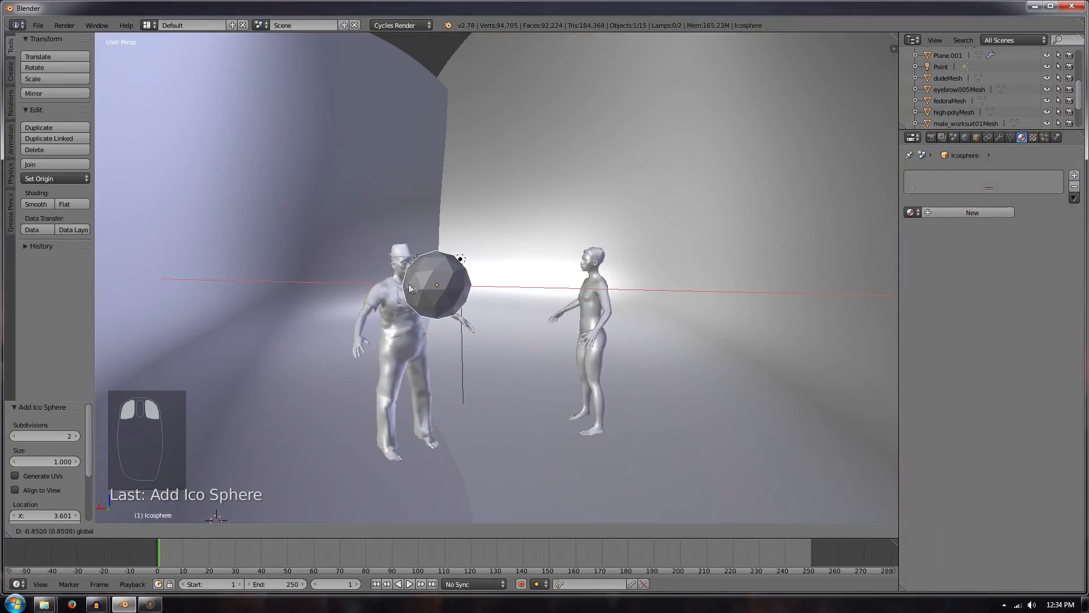
click(511, 295)
key(g)
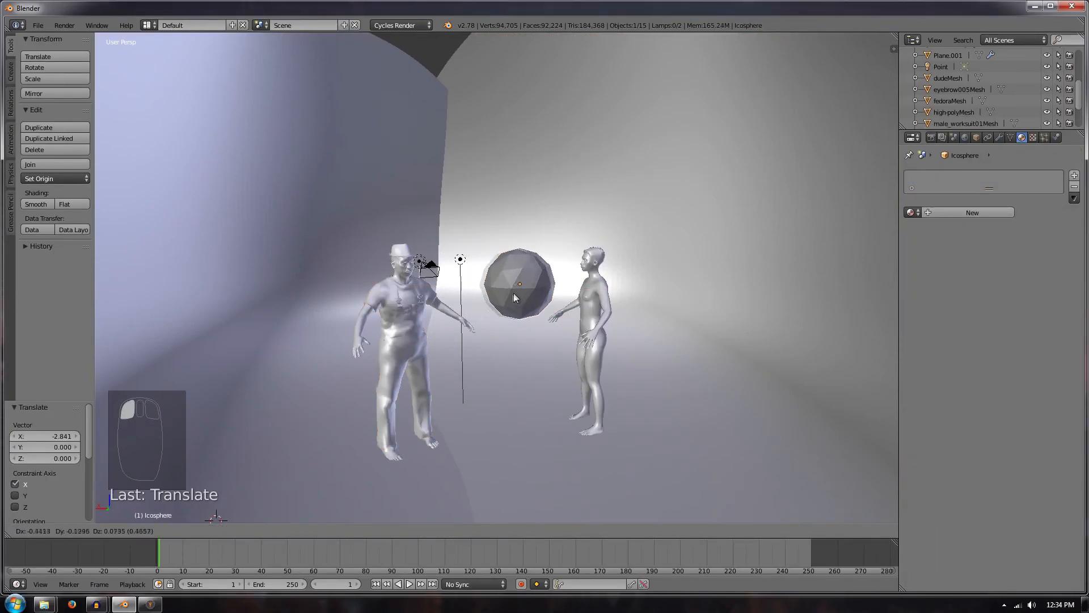
click(497, 294)
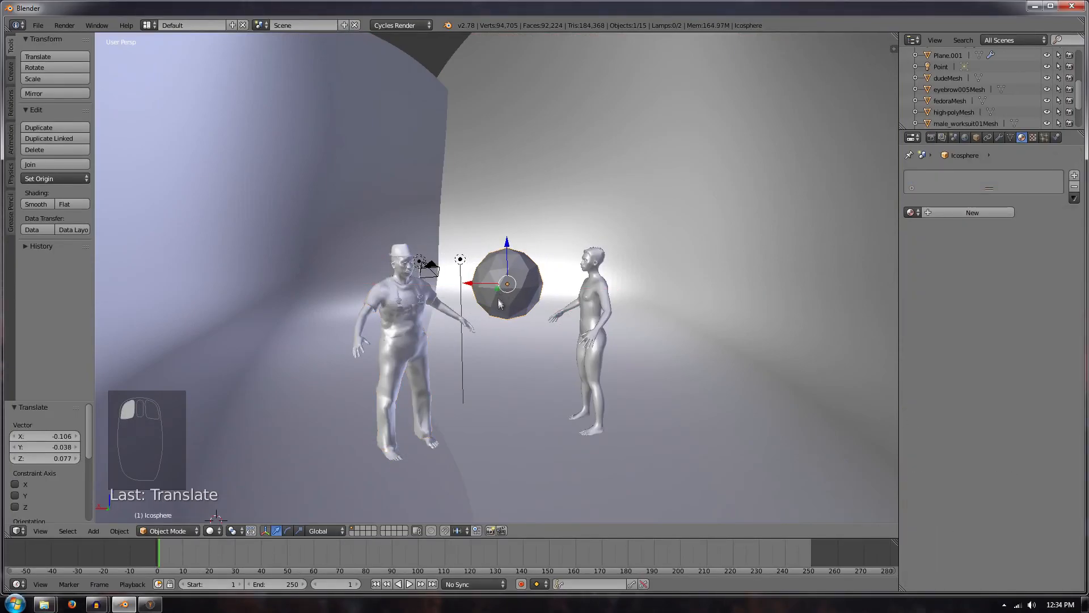
Step: Give the ico sphere a new Glass BSDF material and preview it in Rendered shading
click(953, 213)
click(1035, 311)
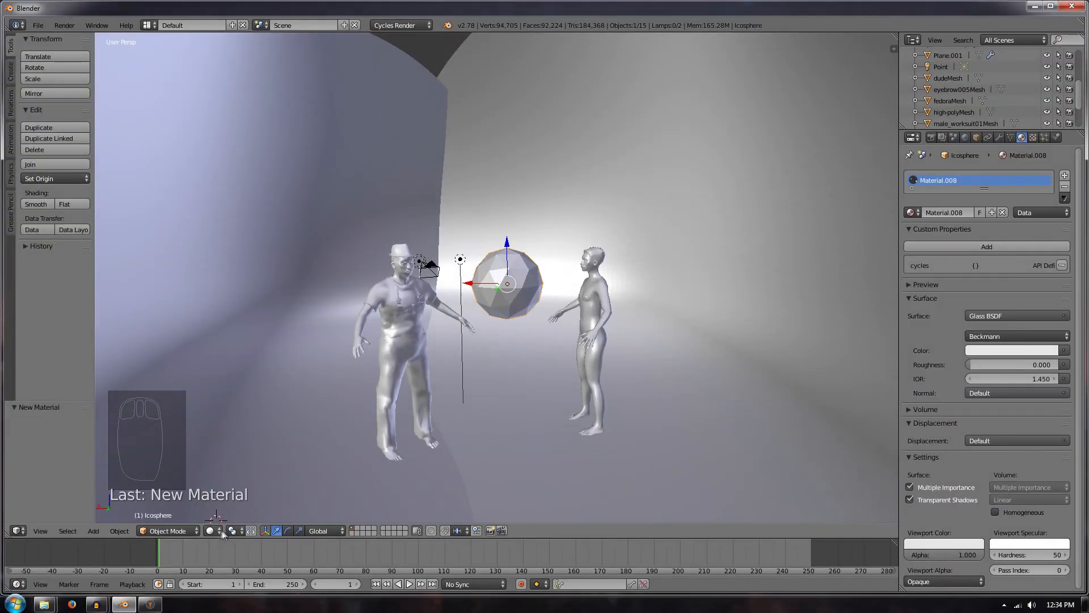
click(215, 531)
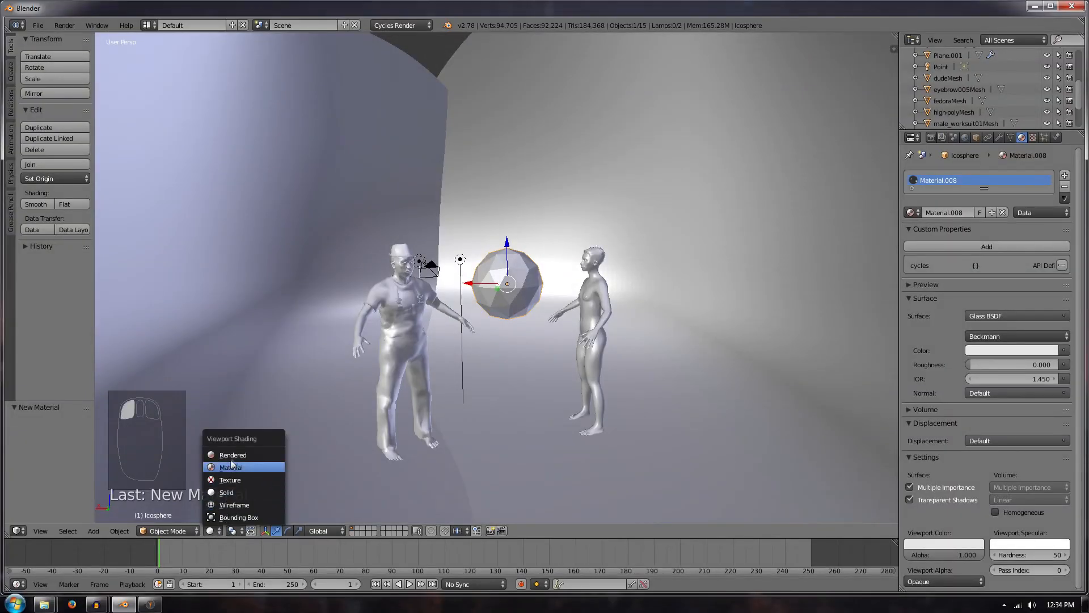
click(234, 456)
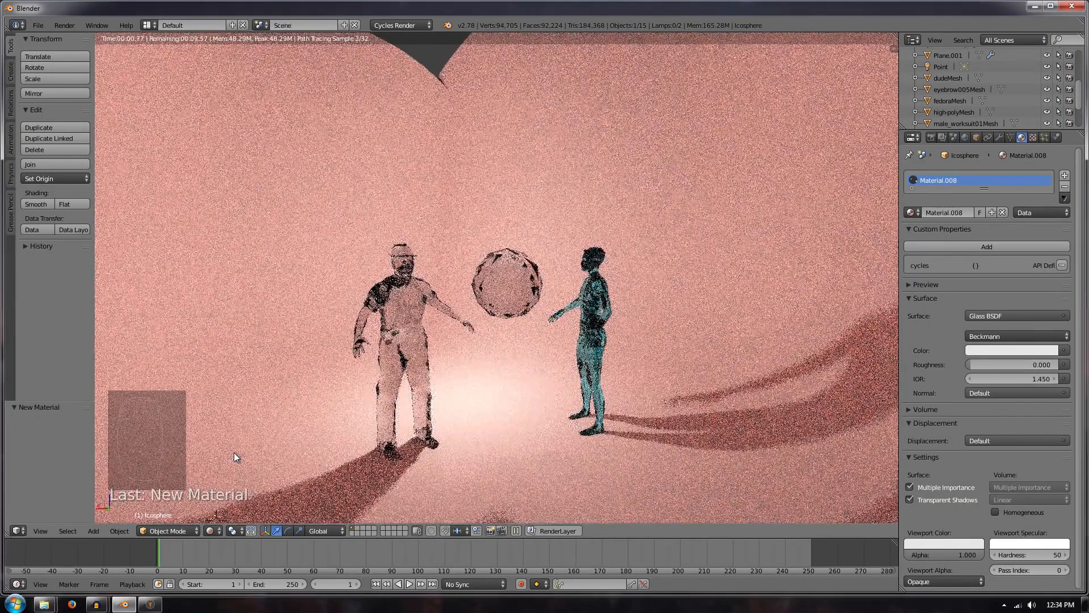
Step: Recolour the teal figure's Glass BSDF material to a near-colourless glass
right_click(593, 319)
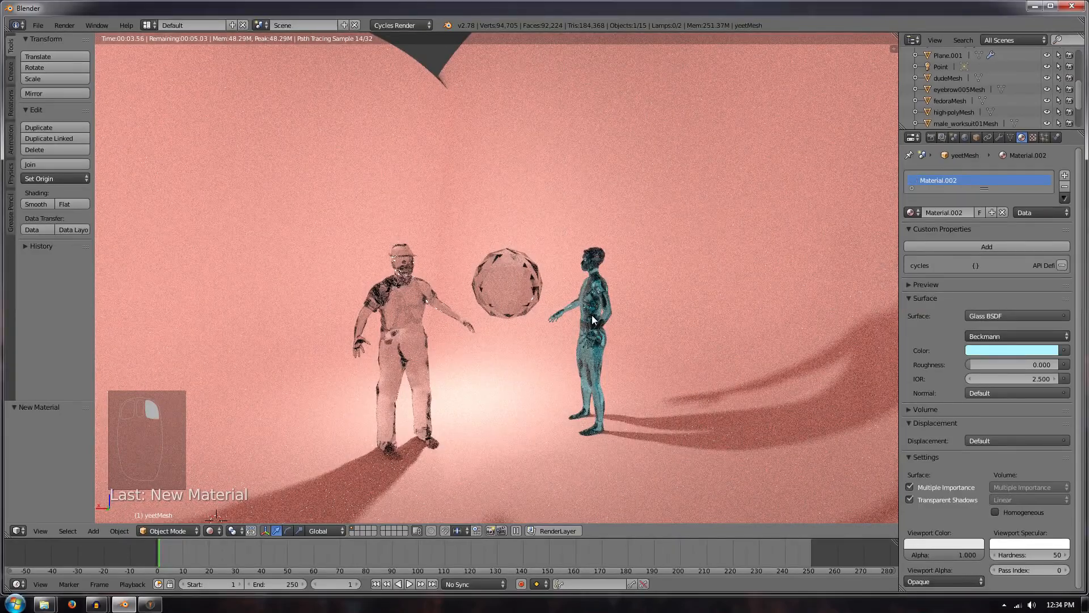
click(970, 349)
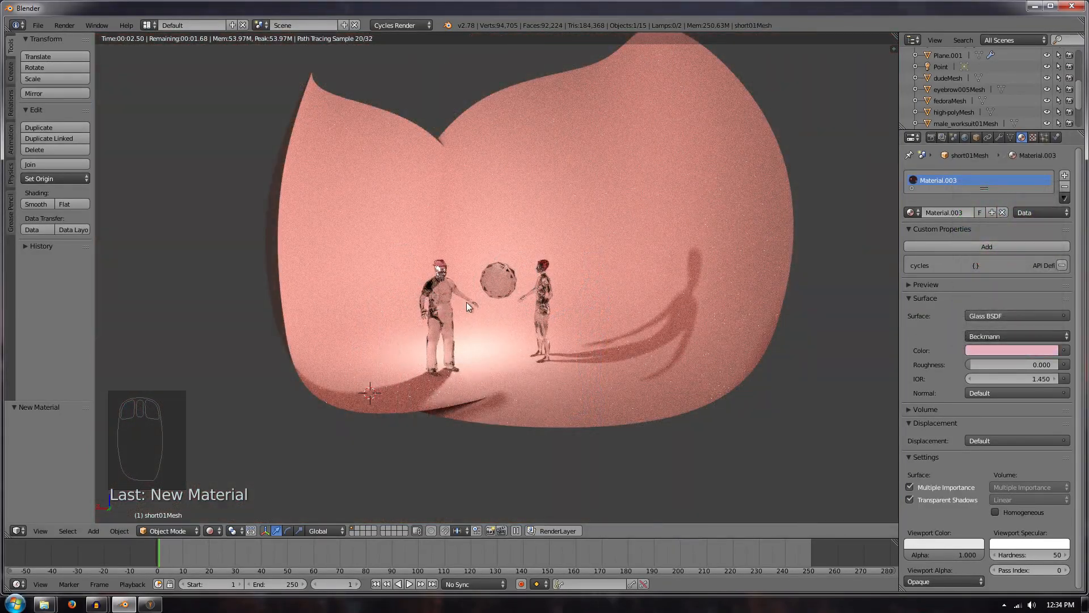
scroll(468, 304, up, 1)
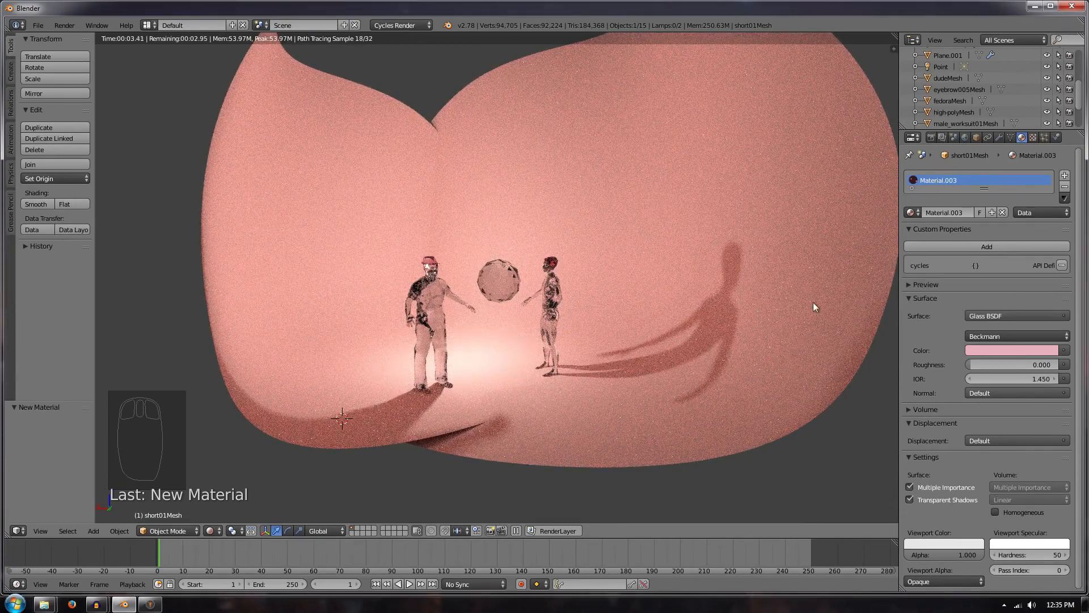
Step: Add a UV Sphere with 32 segments and 16 rings at the 3D cursor
key(shift+a)
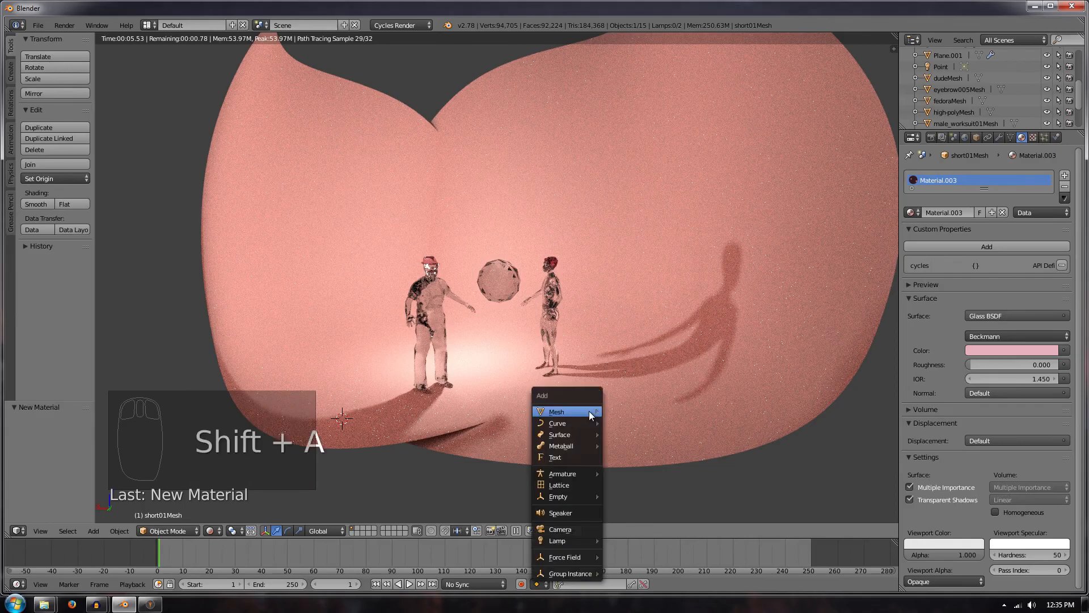
mouse_move(589, 412)
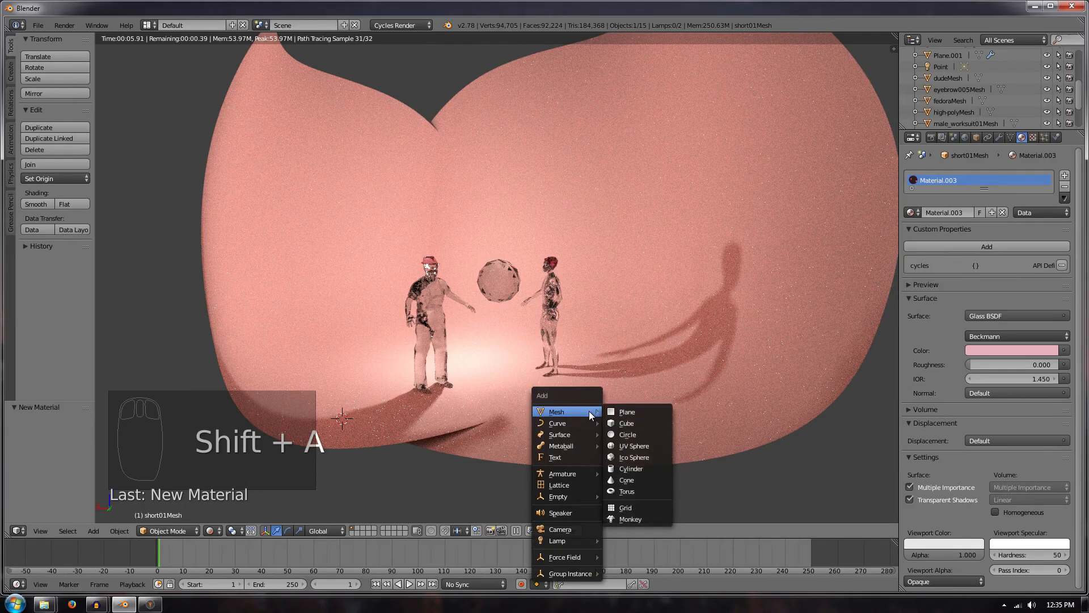
click(632, 446)
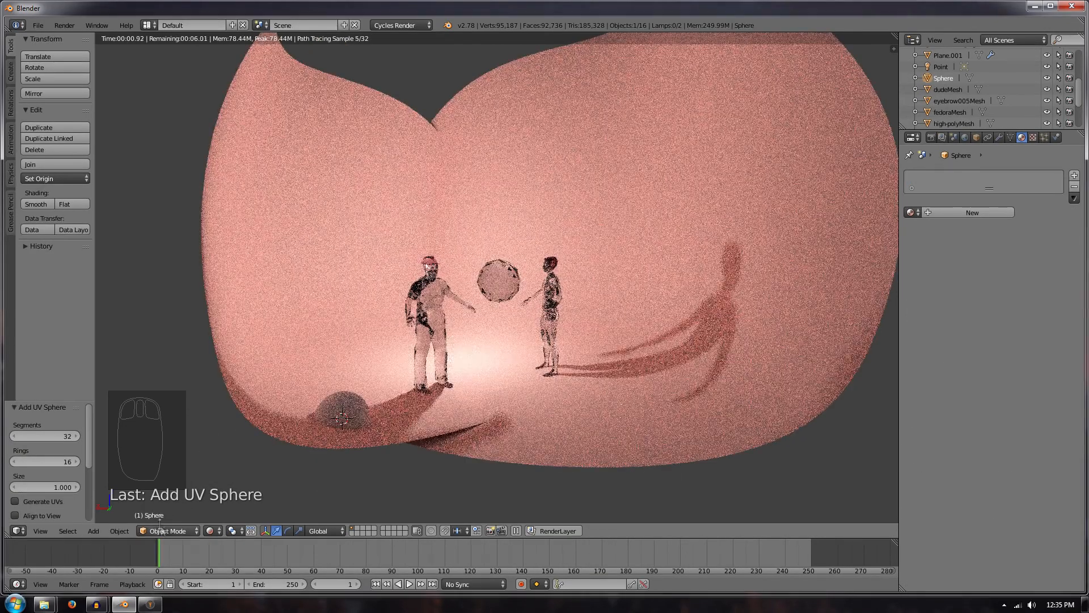
Step: In Solid shading, move the UV sphere -11.400 along X, raise it above the floor, and shift it another -1.014 along X
drag(219, 531, 231, 476)
click(234, 493)
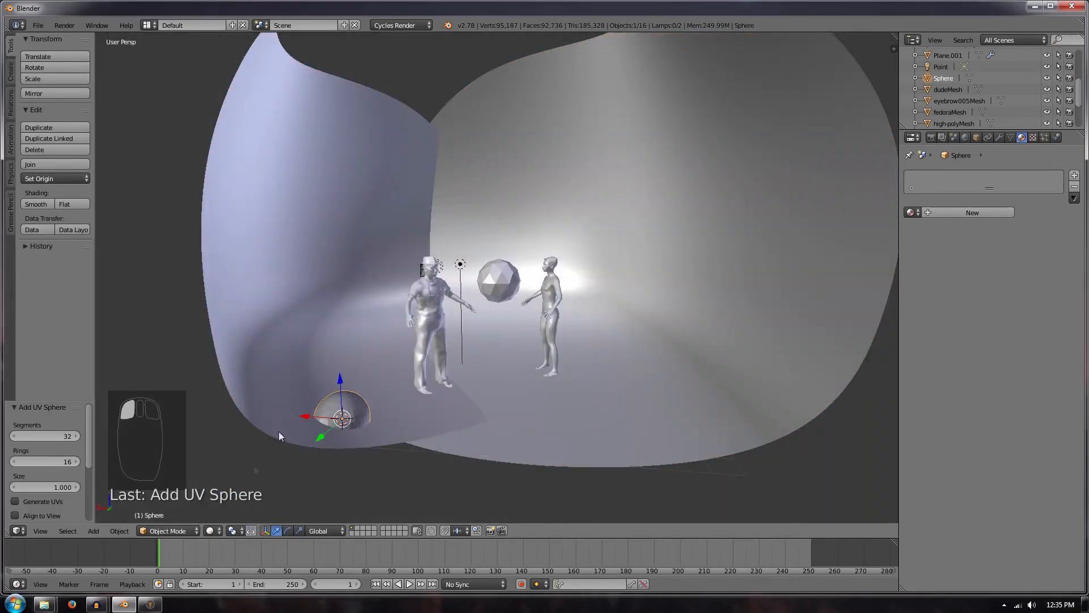
key(g)
key(x)
click(641, 416)
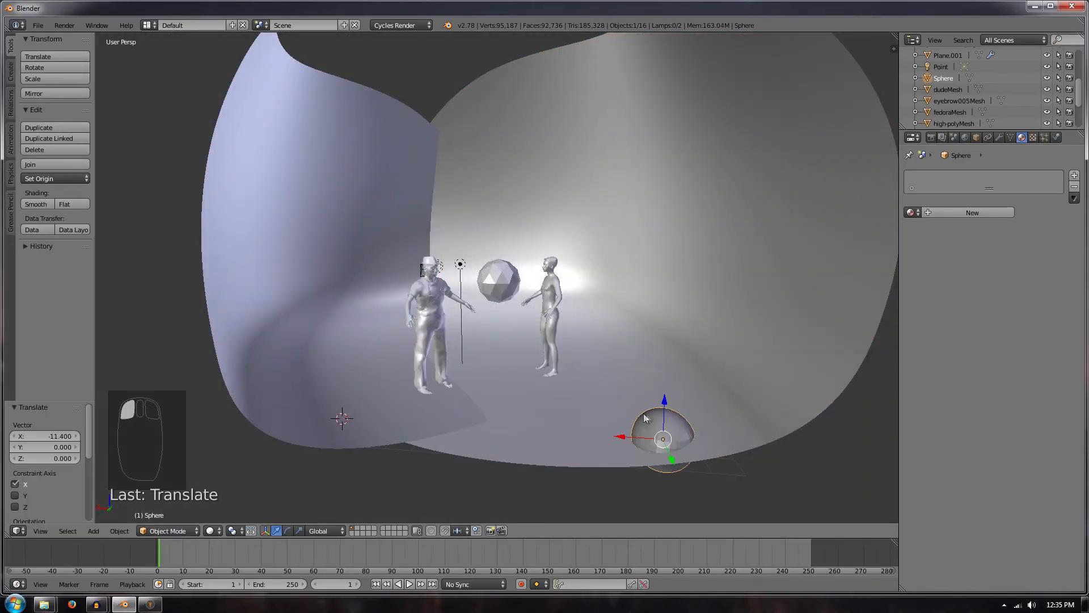
drag(663, 406, 666, 304)
drag(629, 336, 664, 338)
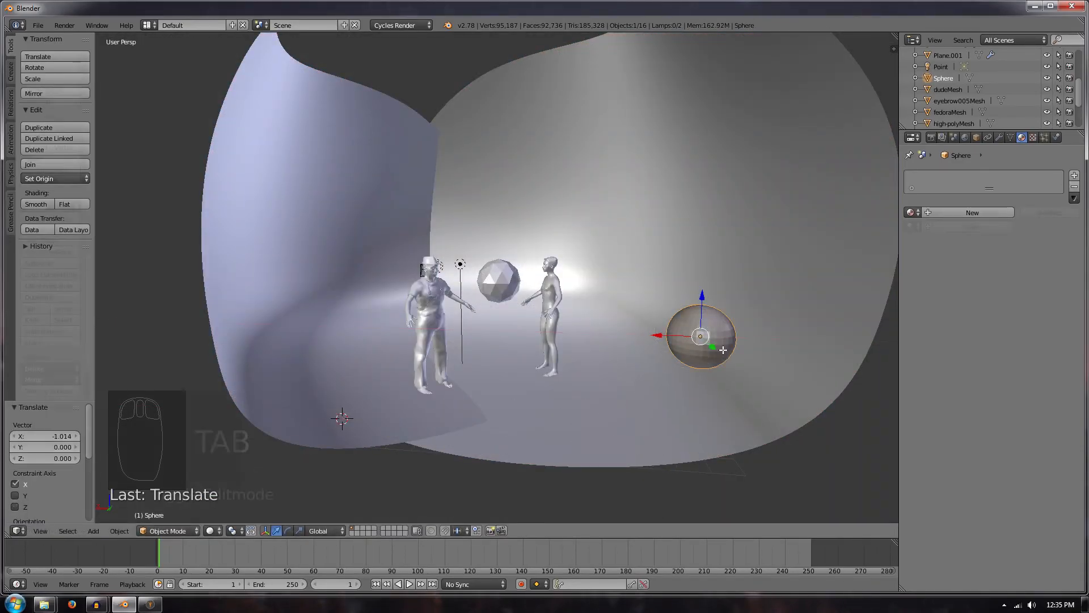
Step: Randomize the UV sphere's vertices in Edit Mode repeatedly with amount 0.100 until it forms a jagged, spiky shape
key(Tab)
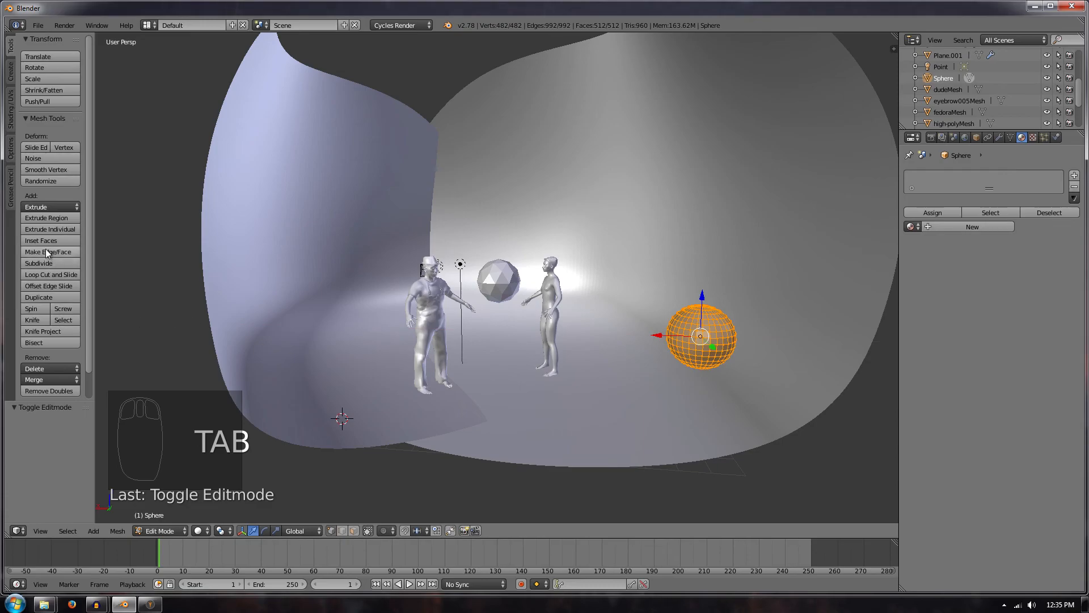
click(58, 181)
click(57, 179)
click(56, 179)
click(57, 179)
click(56, 180)
click(57, 180)
click(56, 179)
click(57, 179)
click(57, 180)
click(56, 179)
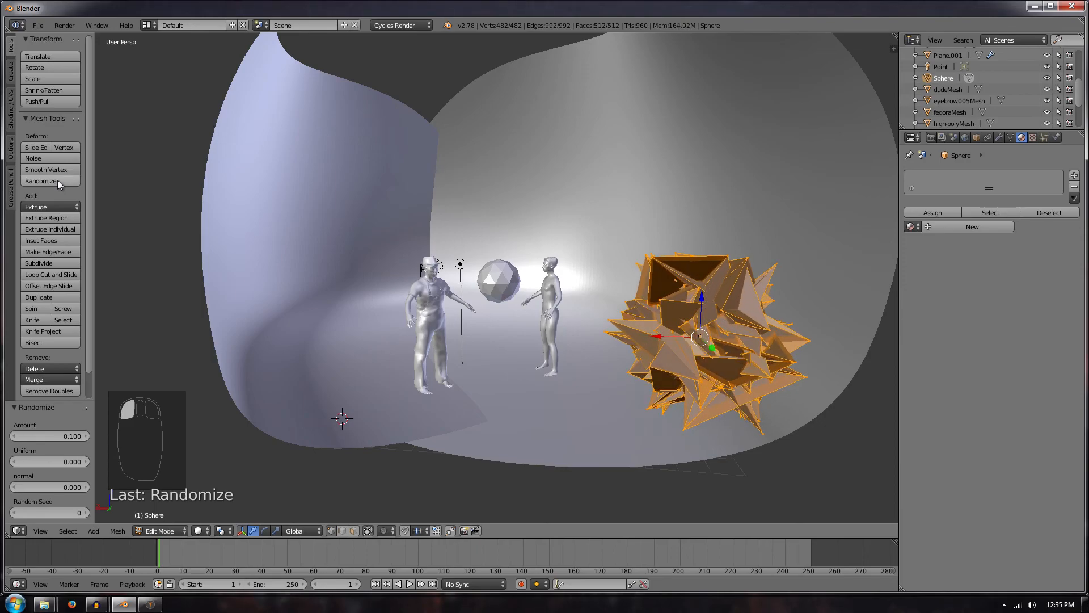
Step: Scale down the spiky mesh and reposition it above the floor near the room's wall, including X shifts of -1.435 and 1.818
drag(658, 337, 706, 338)
key(s)
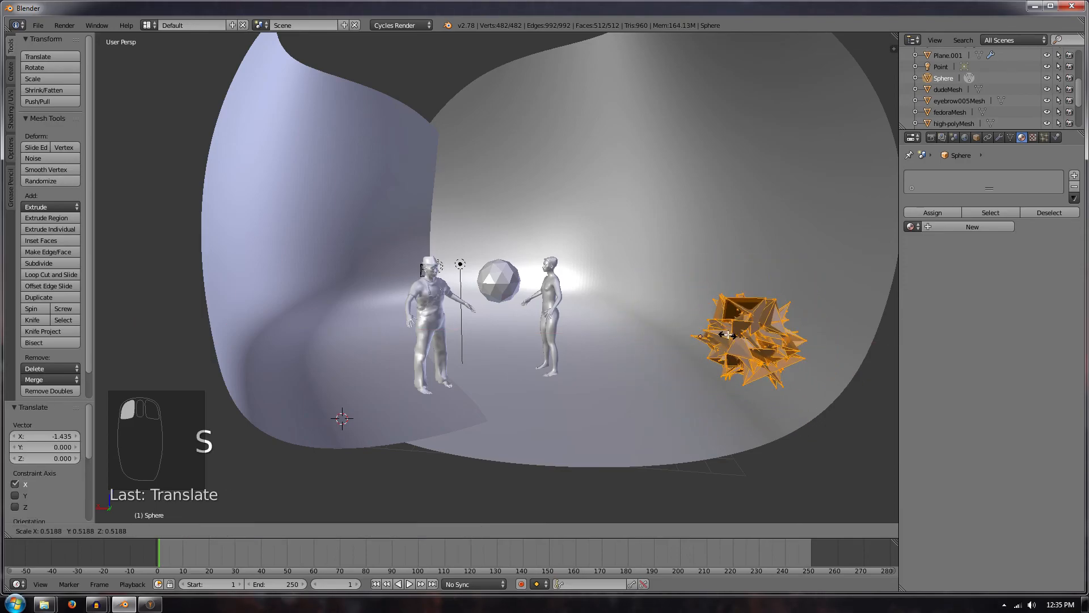
click(655, 347)
drag(701, 337, 789, 339)
drag(860, 353, 640, 294)
key(s)
click(718, 296)
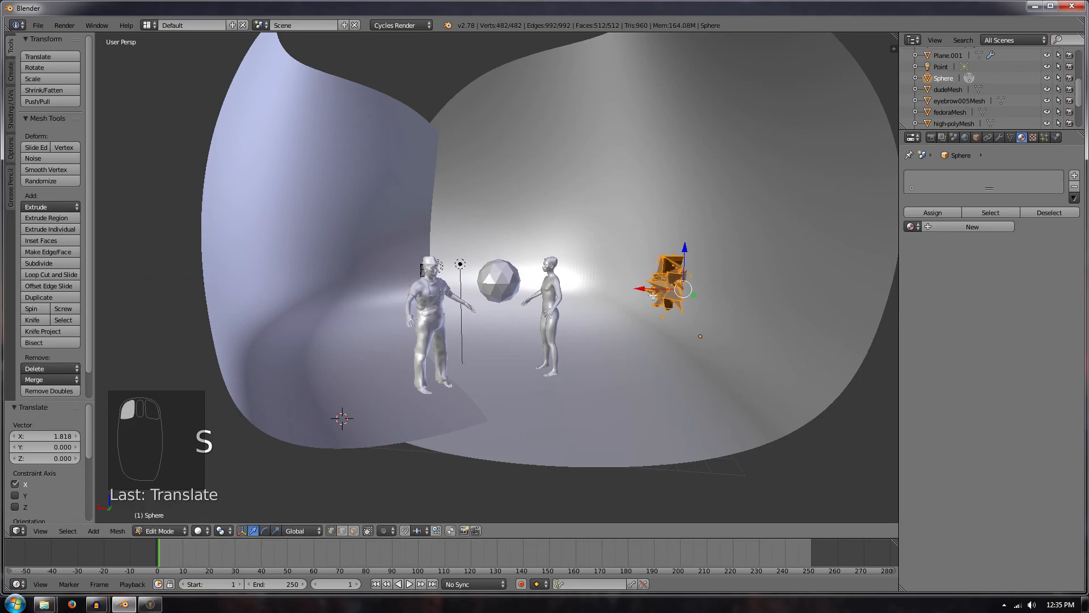
Step: Copy and paste the spiky mesh in Object Mode and place the copy beside the original, shifting it -1.224 along X
key(ctrl+c)
key(ctrl+c)
key(ctrl+v)
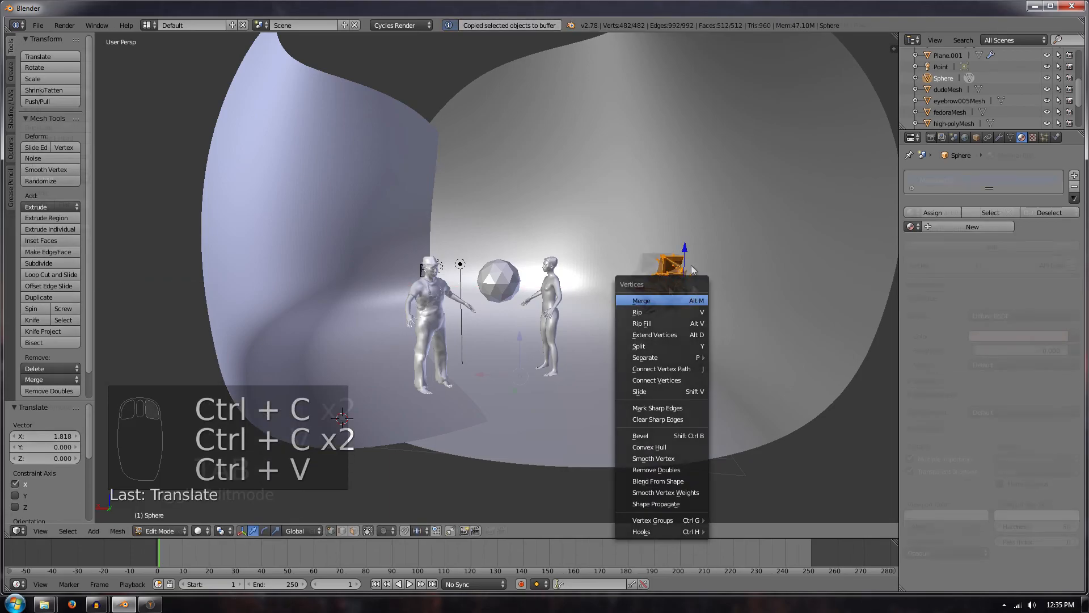
key(Tab)
key(ctrl+c)
right_click(684, 322)
key(ctrl+c)
key(ctrl+v)
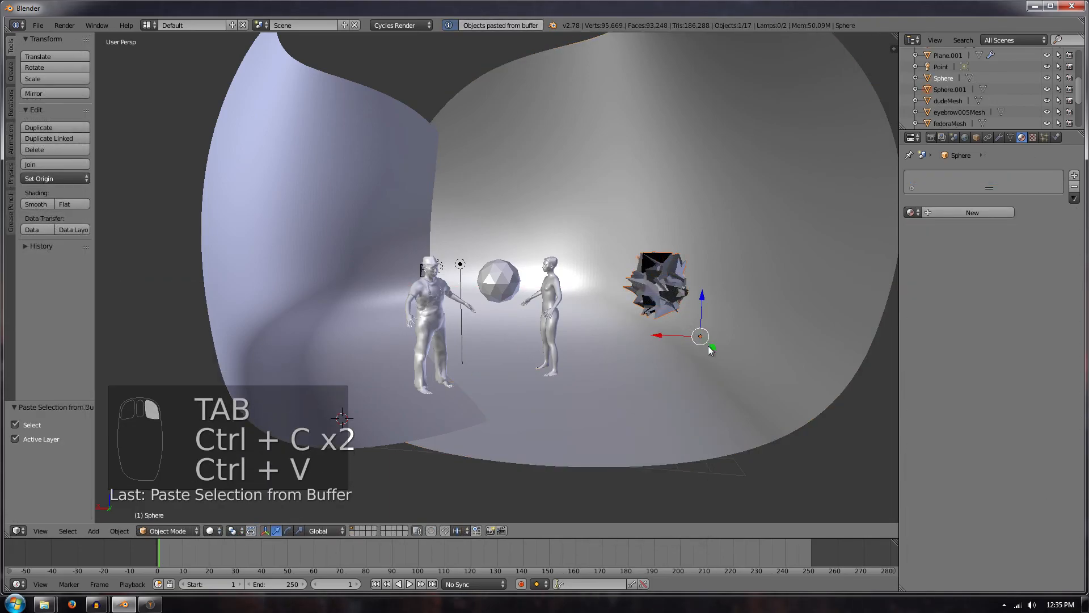
drag(712, 346, 755, 381)
Step: Duplicate the two spiky meshes together, then raise the new pair and shift it -0.917 along Y
shift+right_click(653, 288)
key(ctrl+c)
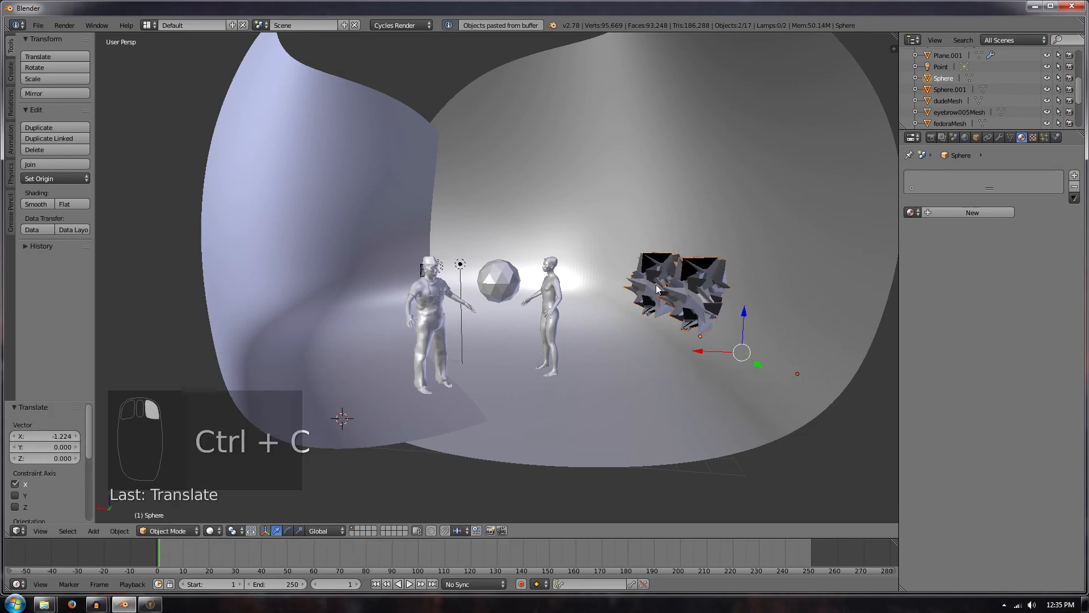
key(ctrl+v)
mouse_move(743, 313)
mouse_down()
mouse_move(758, 258)
mouse_move(764, 305)
mouse_move(754, 299)
mouse_up()
Step: Preview the cluster of four spiky meshes in Rendered shading and return to Solid shading
right_click(649, 289)
click(211, 530)
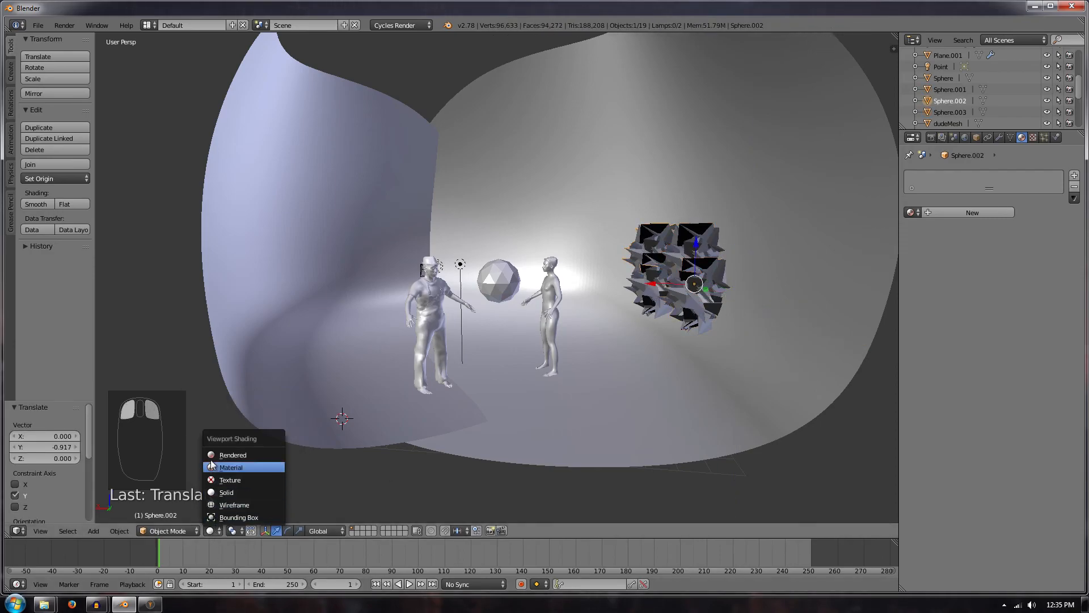
click(239, 454)
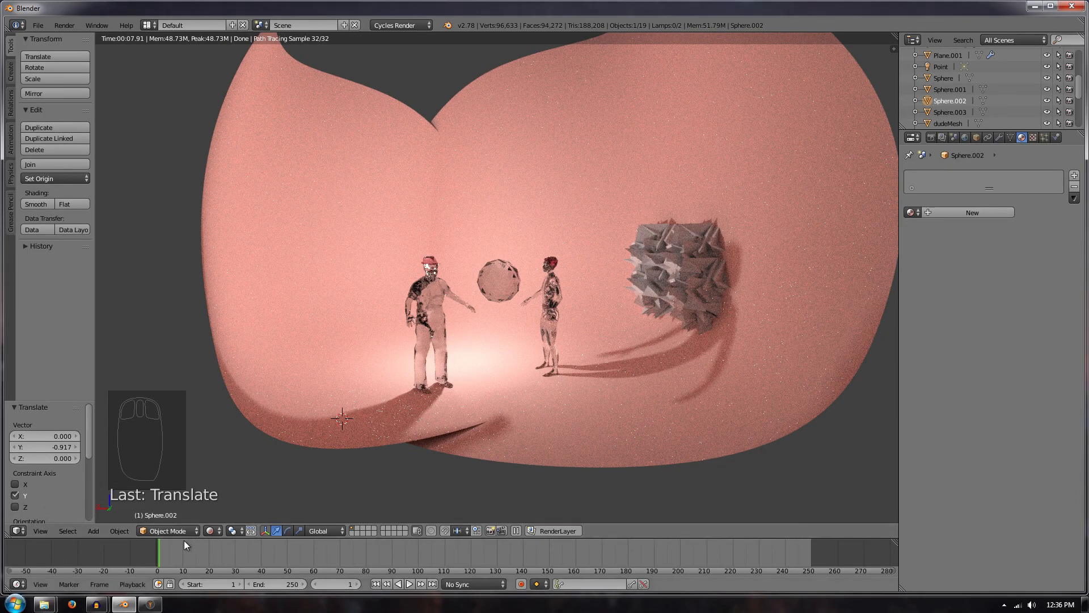
click(219, 531)
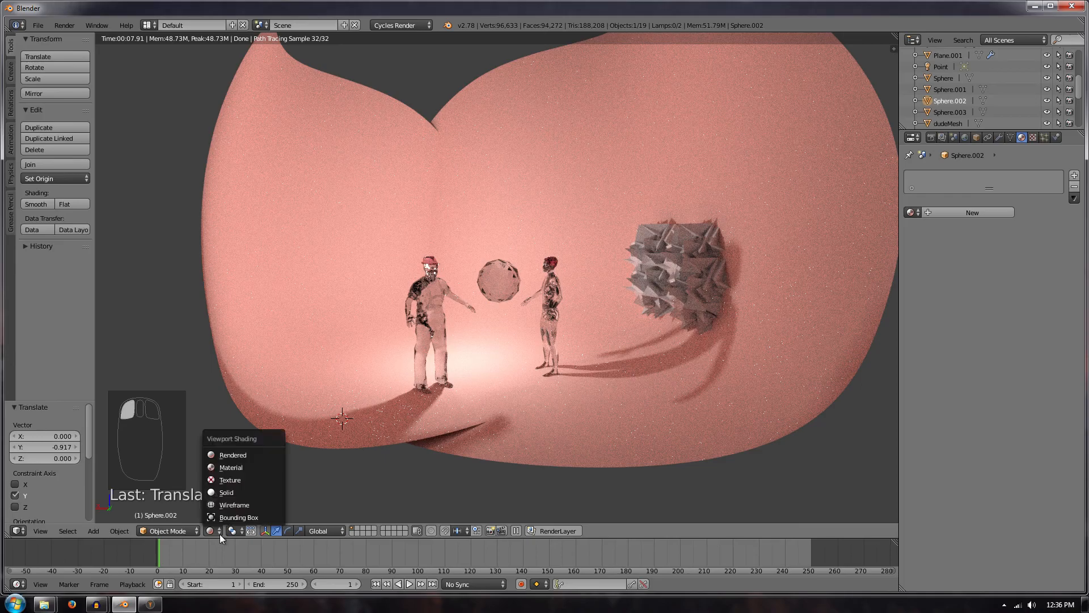
click(230, 493)
Step: Select all four spiky meshes and raise them 7.108 and another 3.628 along Z, placing them high against the room's back wall
shift+right_click(675, 302)
shift+right_click(643, 269)
shift+right_click(639, 291)
drag(738, 283, 750, 20)
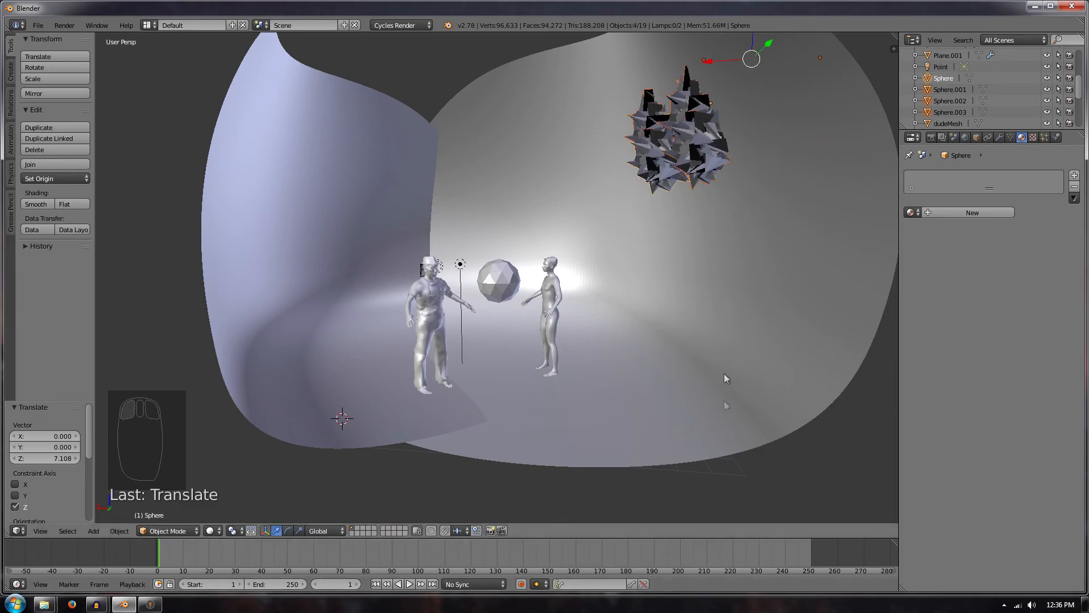
middle_drag(725, 405, 715, 237)
drag(695, 68, 673, 447)
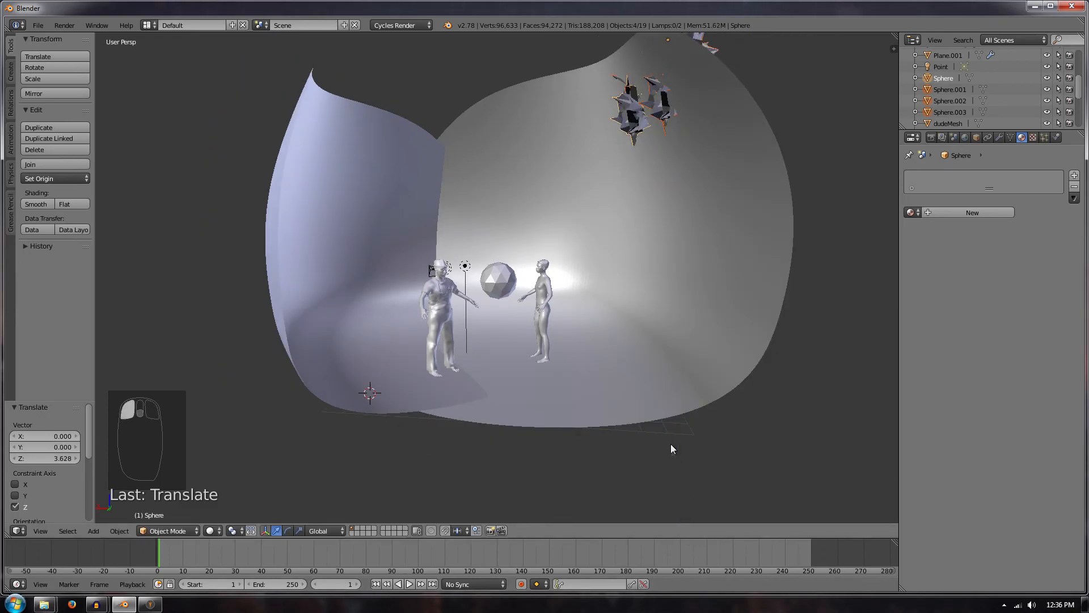
scroll(678, 550, down, 1)
scroll(683, 440, down, 1)
drag(632, 63, 614, 91)
Step: Duplicate the four-mesh spiky cluster and move the copy 3.343 and another 2.389 along X, beside the original cluster
key(ctrl+c)
key(ctrl+v)
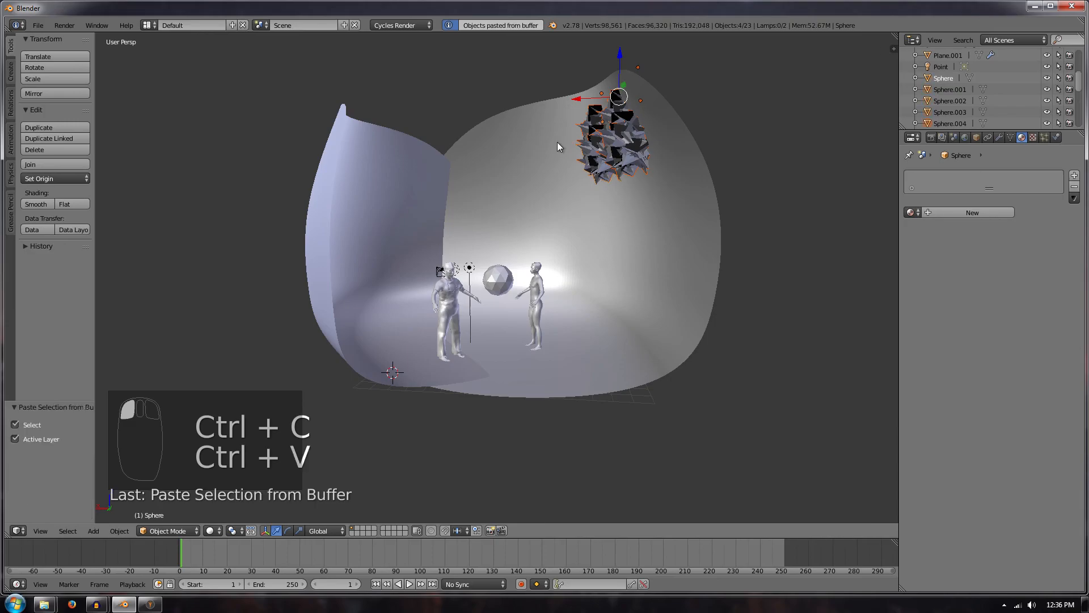
drag(596, 99, 520, 102)
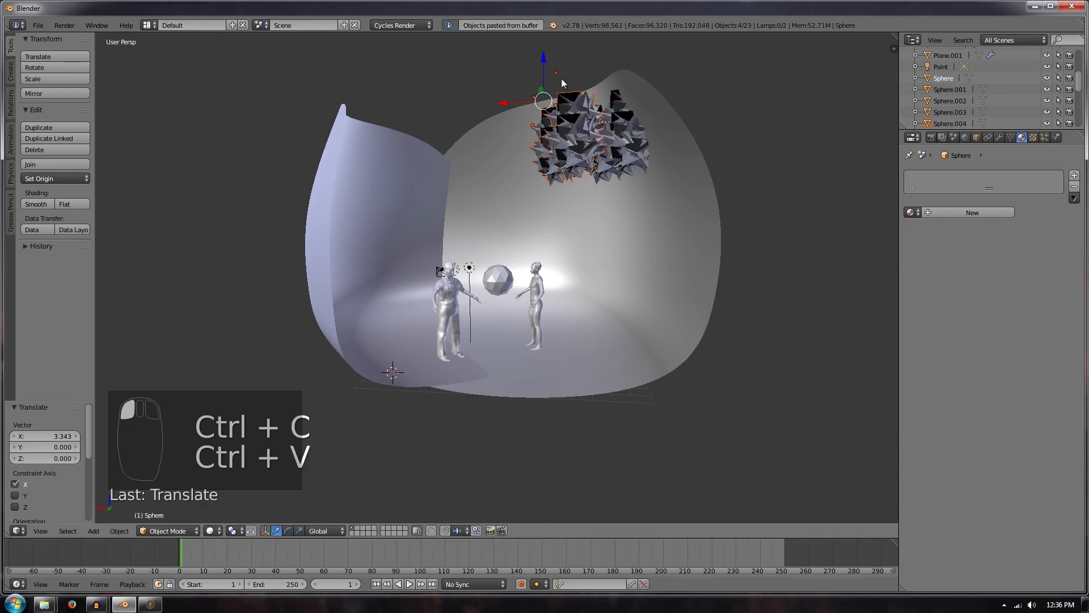
middle_drag(567, 82, 562, 136)
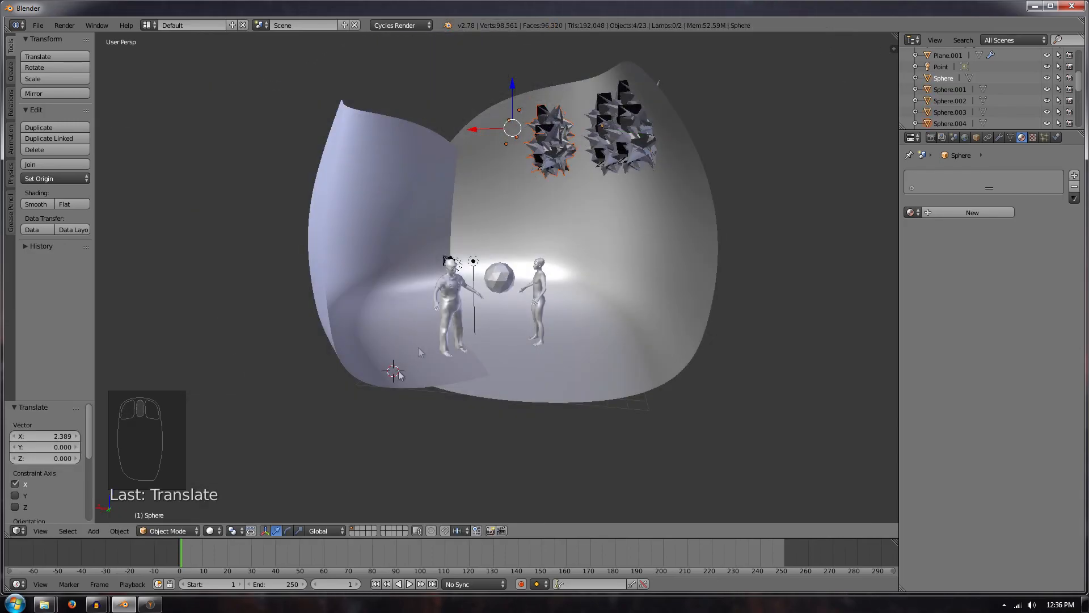
scroll(516, 297, up, 3)
scroll(516, 297, down, 2)
middle_drag(516, 298, 533, 265)
Step: Give the spiky mesh Sphere.001 in the original cluster a new Glass BSDF material
right_click(647, 153)
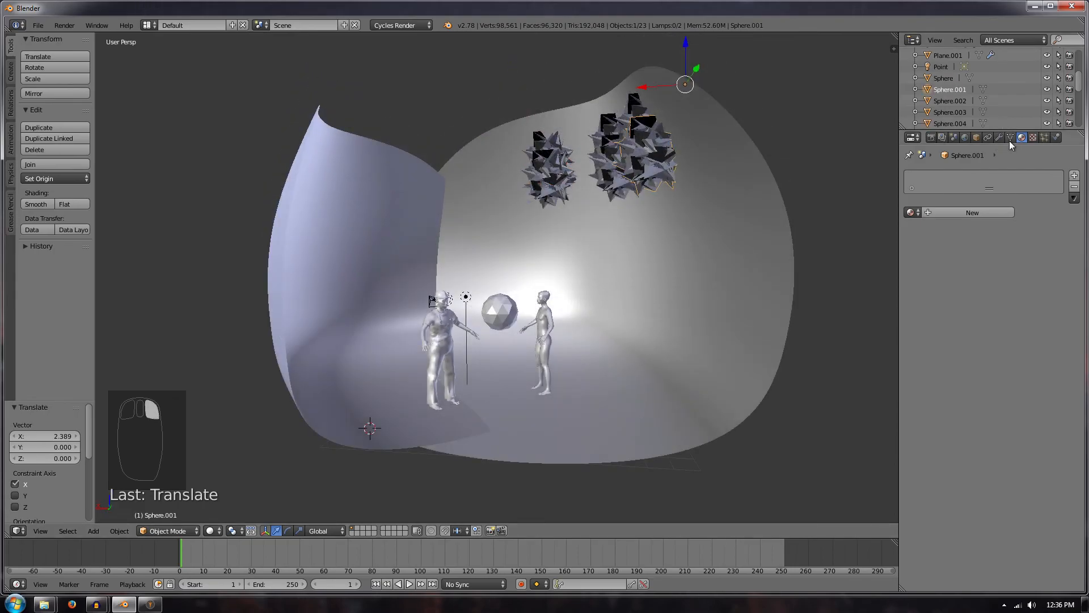
click(956, 212)
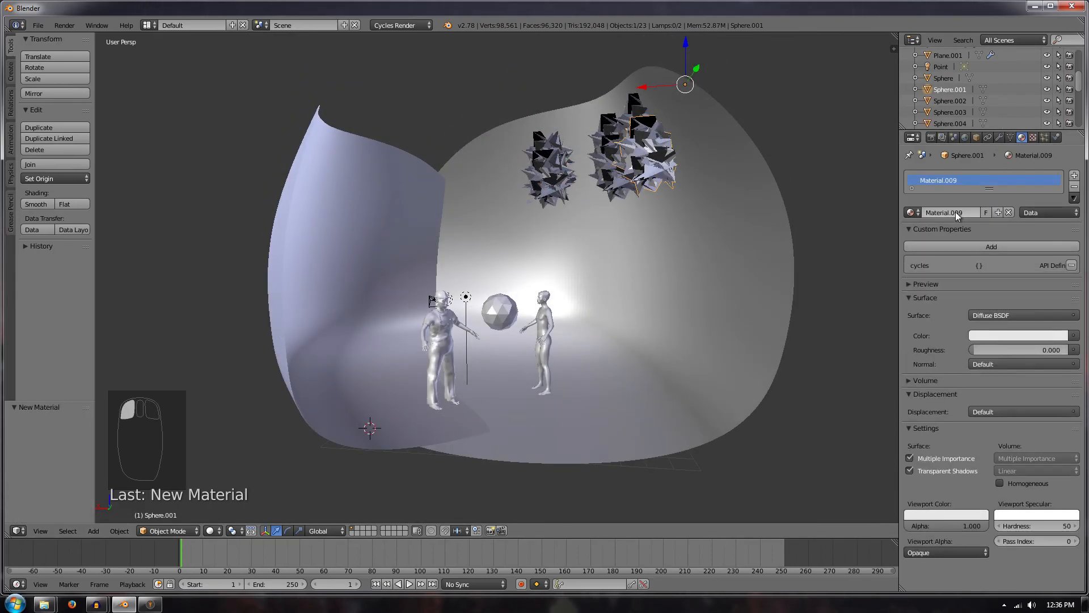
click(988, 316)
click(964, 164)
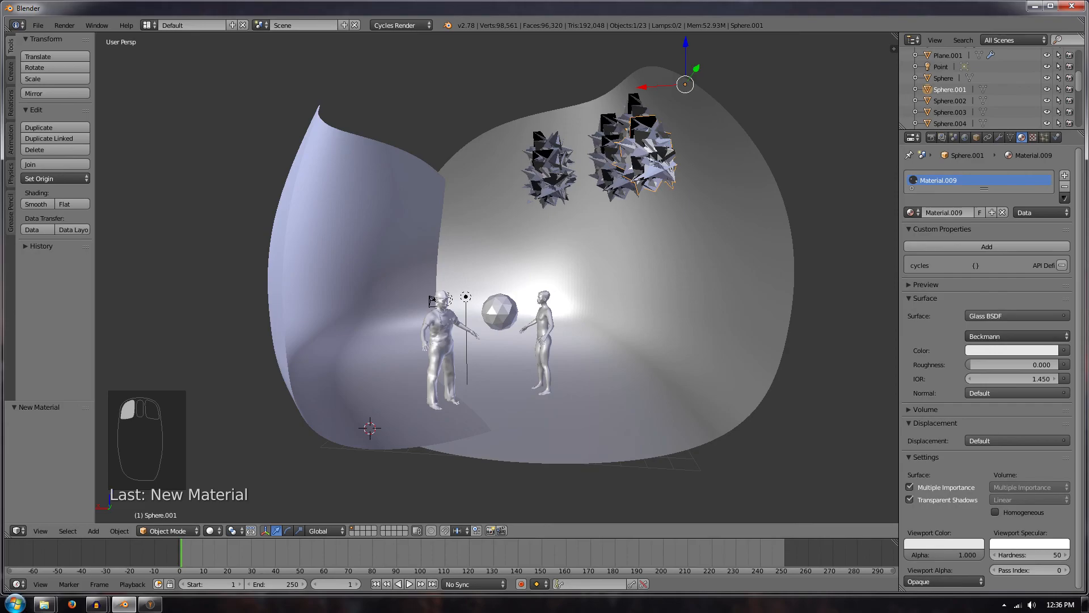
Step: Give the neighbouring spiky mesh Sphere in the original cluster a new Glass BSDF material
right_click(597, 154)
click(955, 212)
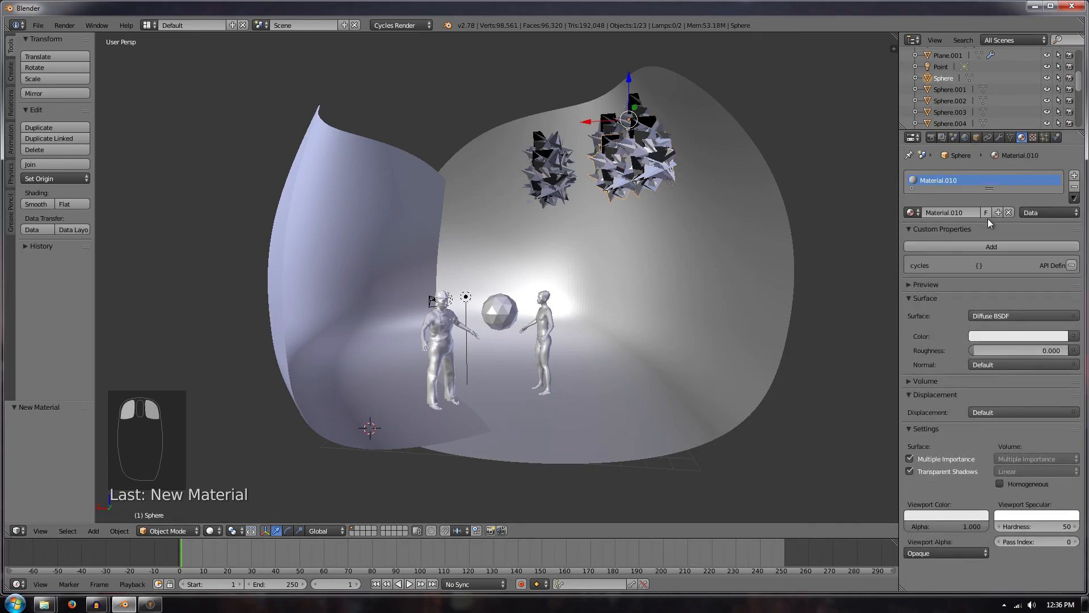
click(1001, 317)
click(958, 153)
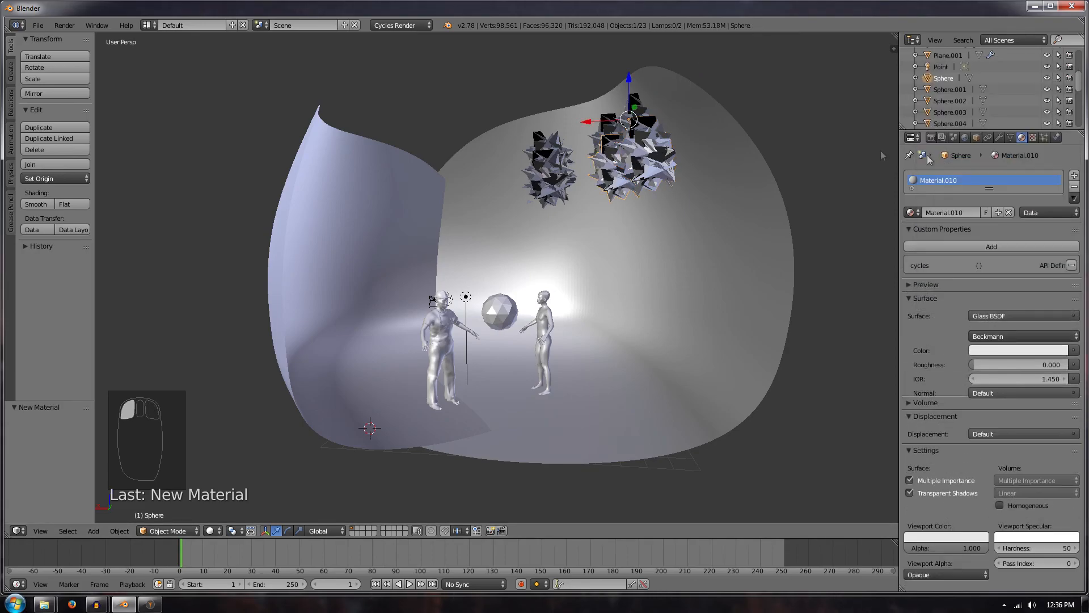
Step: Give Sphere.005 in the copied cluster a new Glossy BSDF material in dark grey at RGB 0.168 and preview it in Rendered shading
right_click(569, 177)
click(955, 212)
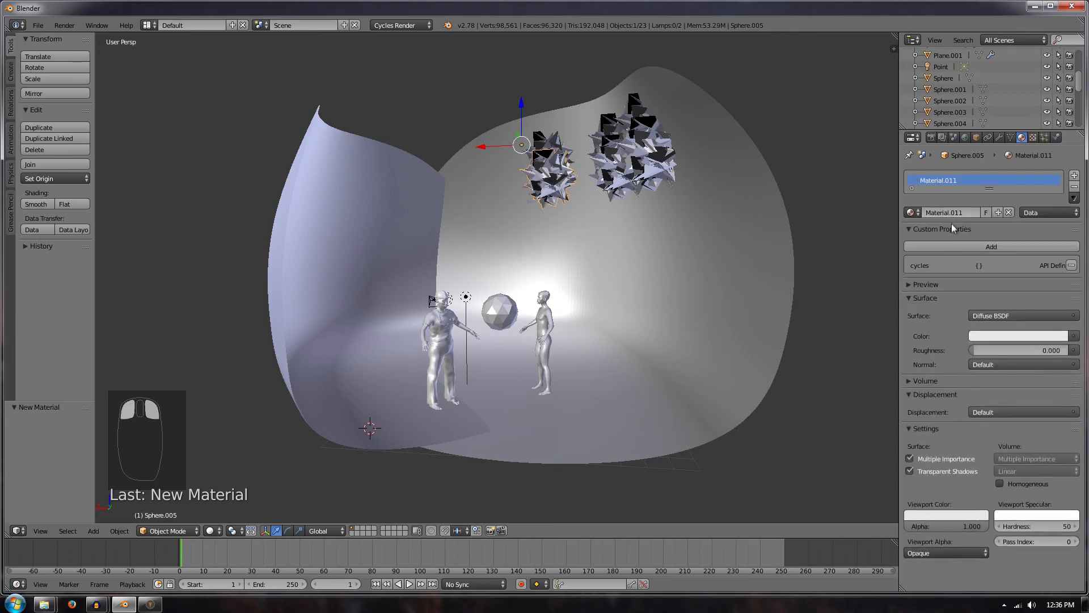
click(990, 316)
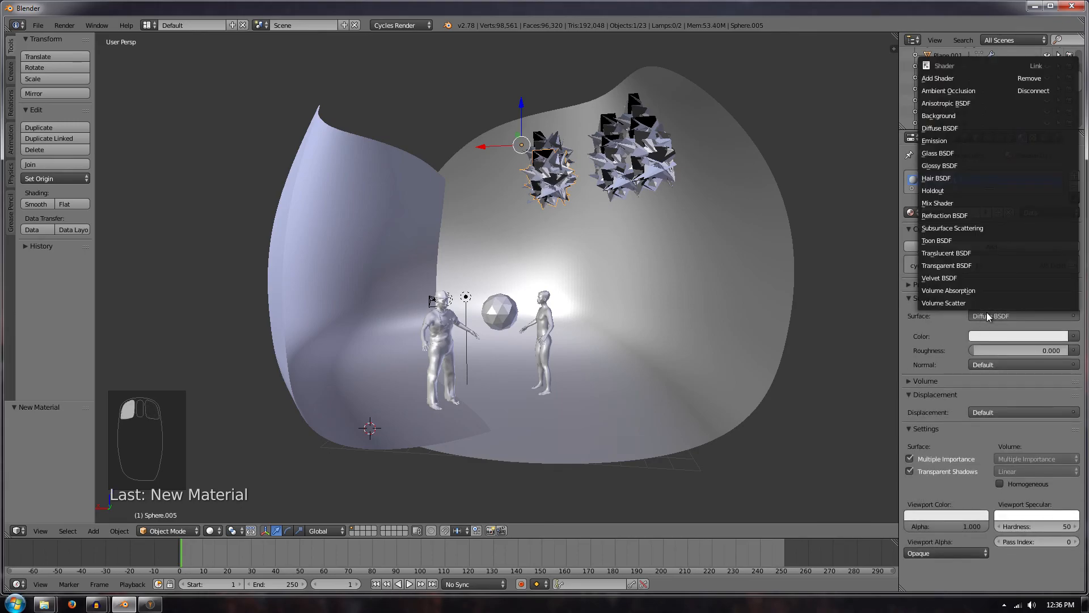
click(958, 165)
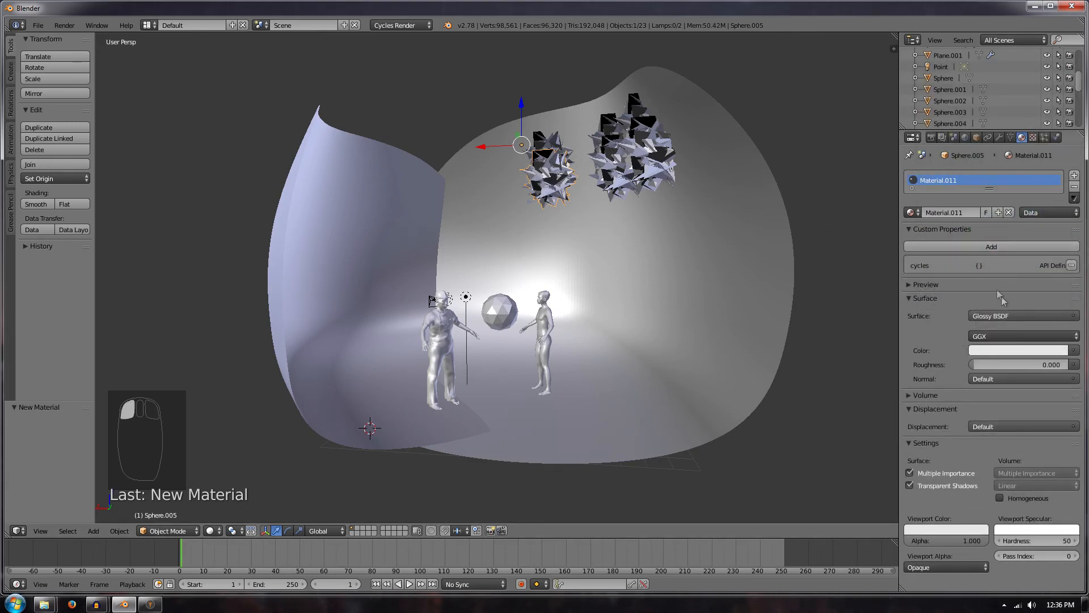
click(1002, 351)
click(1059, 230)
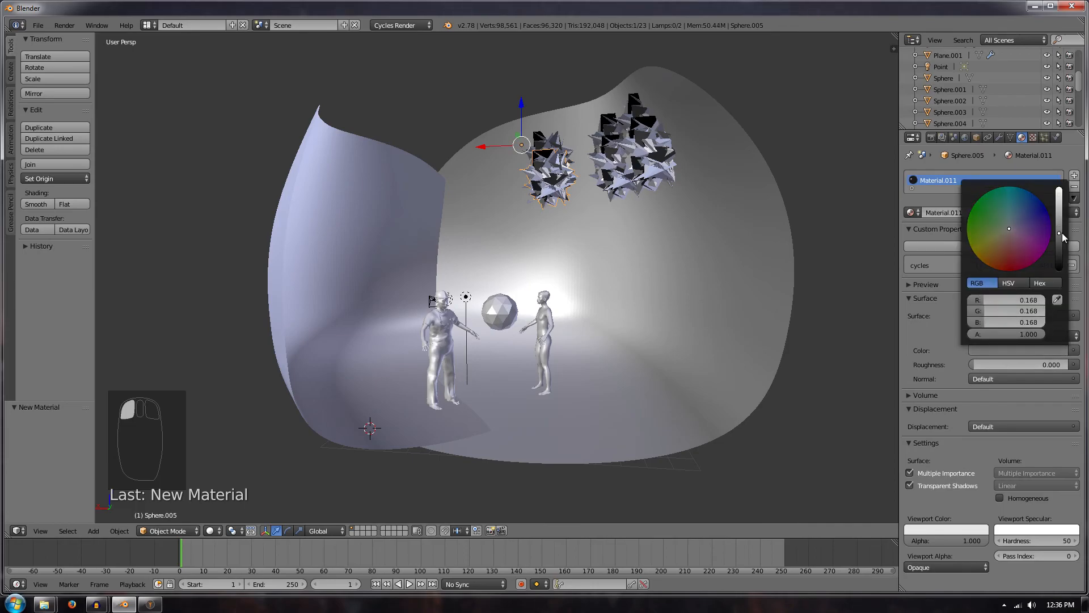
click(210, 530)
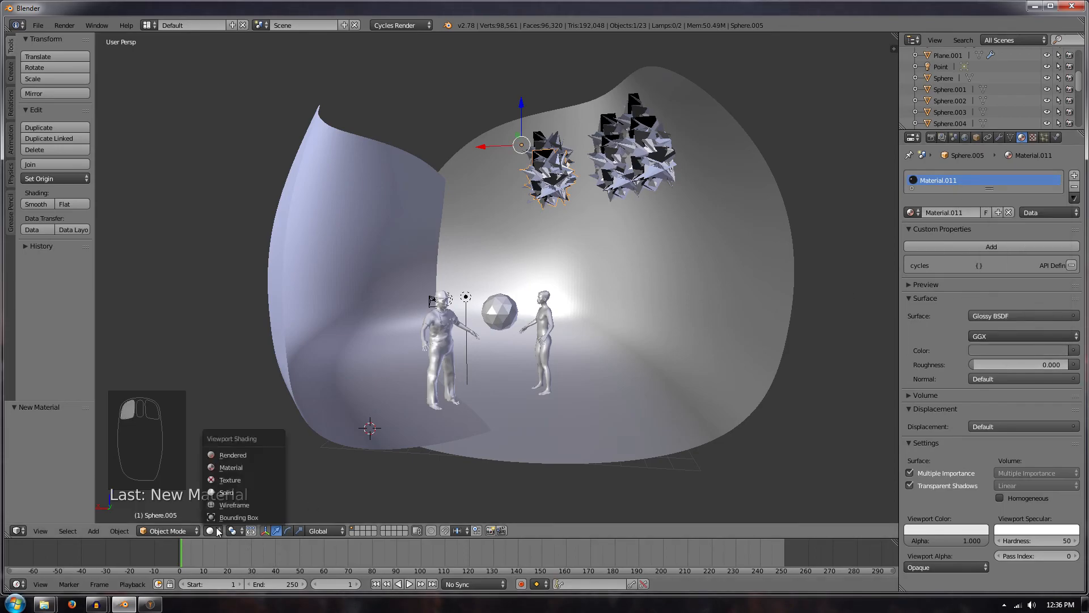
click(243, 455)
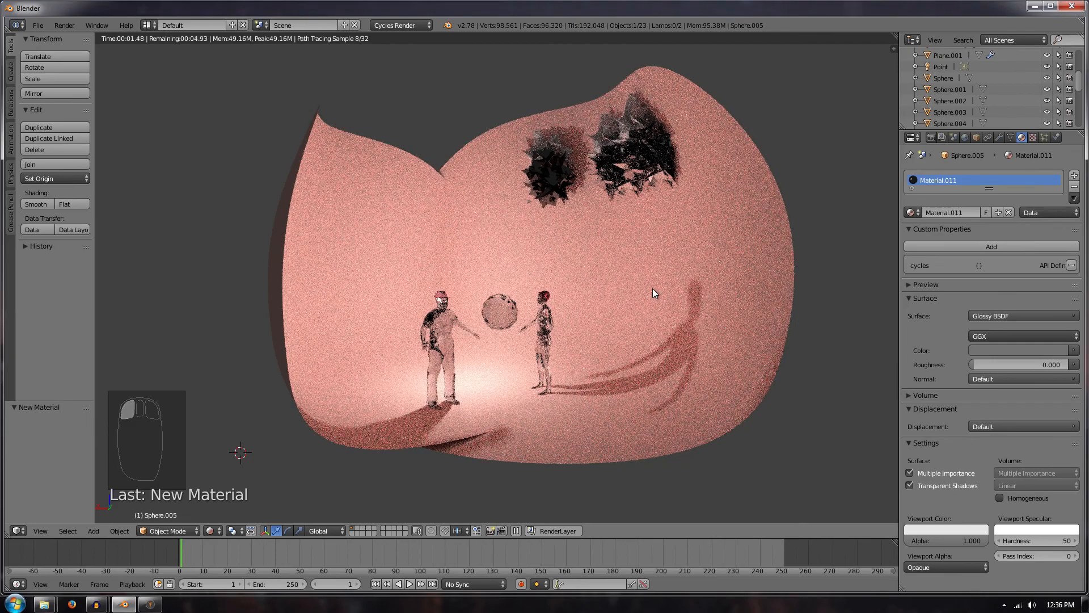
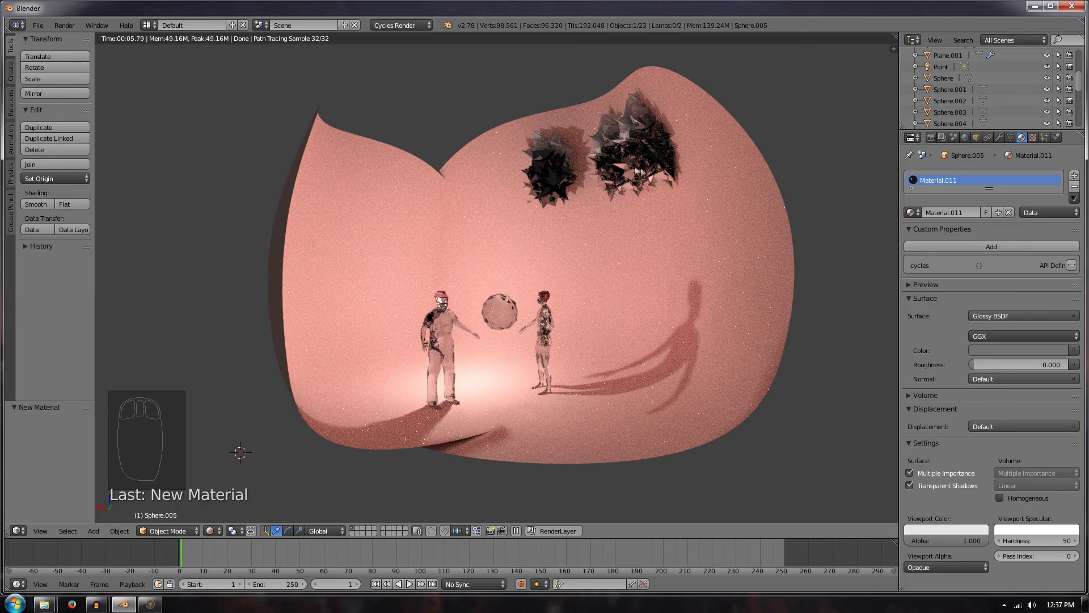
Step: In Solid shading, duplicate the glass spiky mesh Sphere.001 and move the copy -1.363 along X
right_click(649, 157)
click(214, 530)
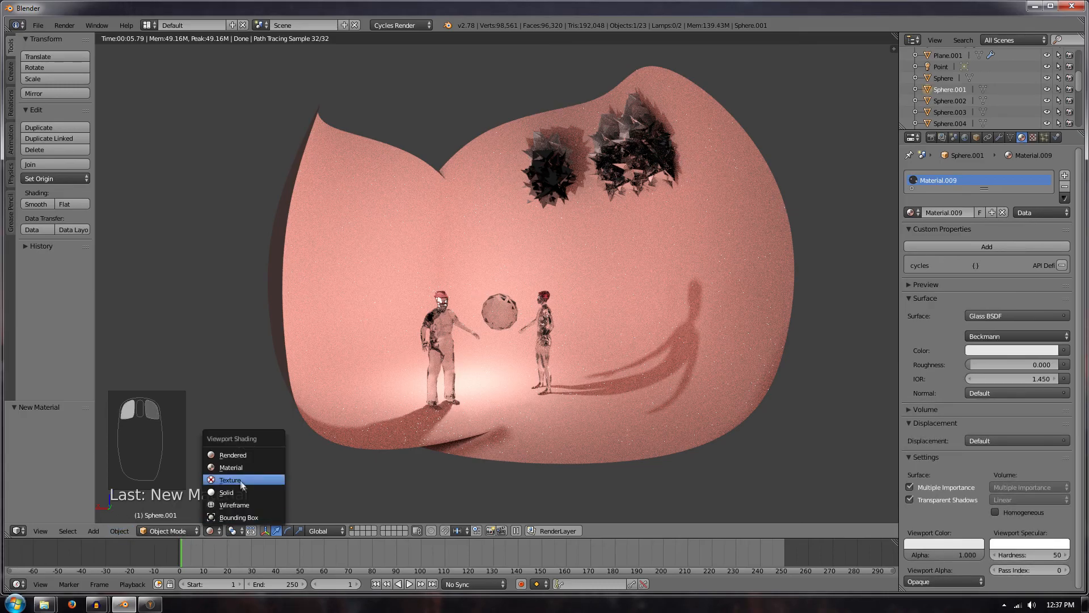
click(239, 492)
key(ctrl+c)
drag(573, 175, 628, 193)
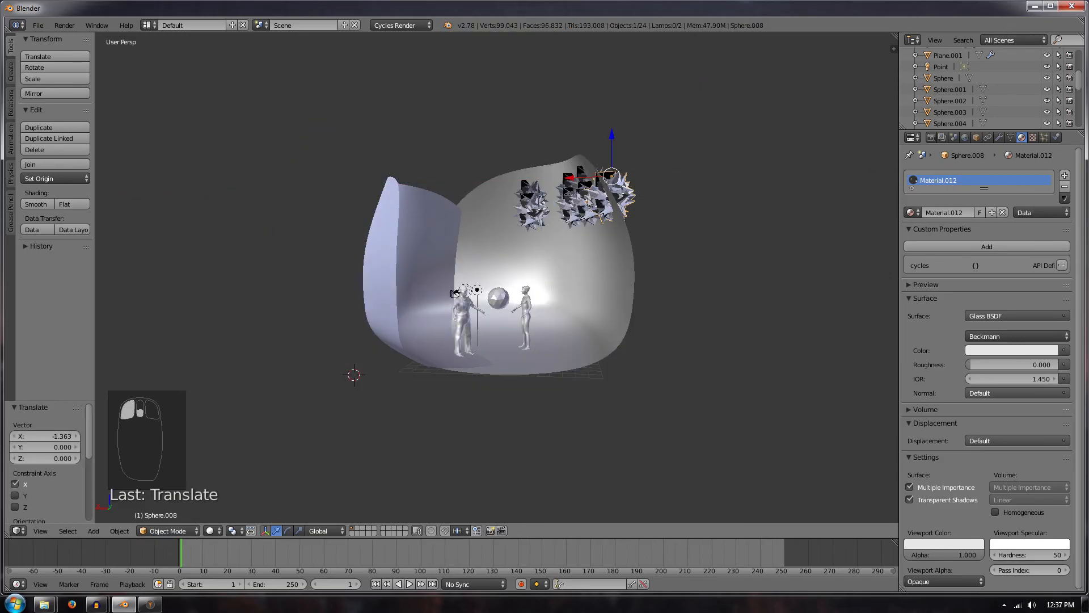
Step: Shrink the single spiky copy, shift it -1.559 along Z and 0.160 along X beside the large cluster, and preview it in Rendered shading
scroll(629, 193, up, 4)
key(s)
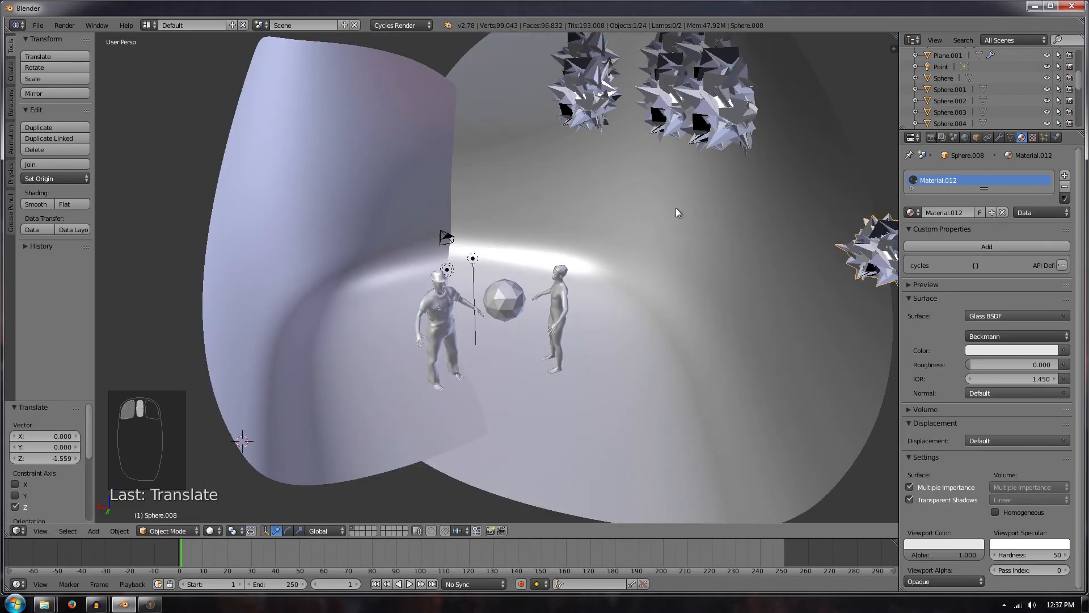
scroll(676, 208, down, 2)
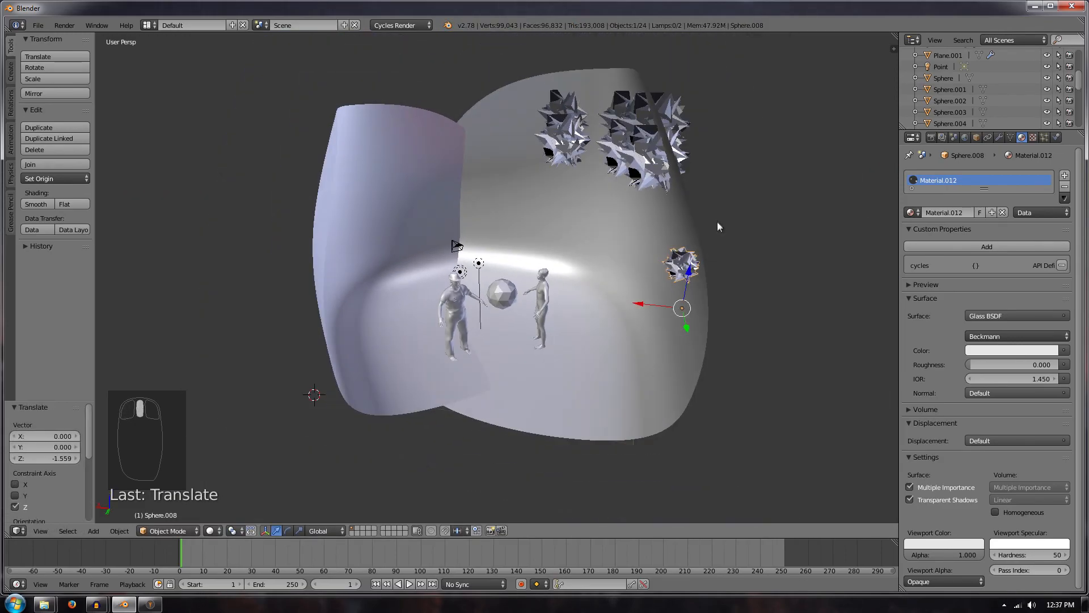
drag(686, 325, 687, 242)
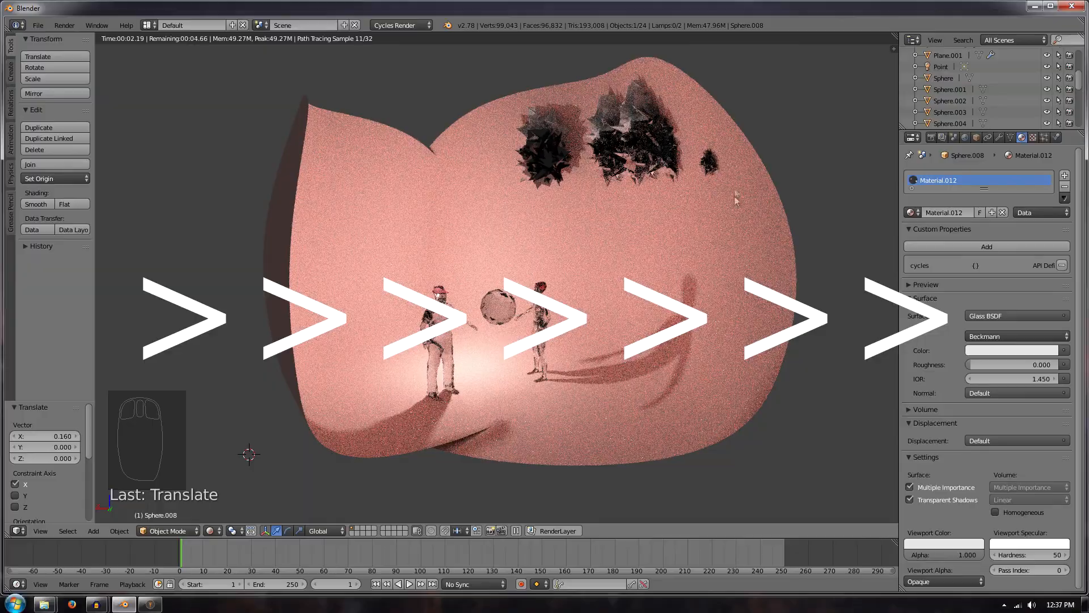
scroll(629, 330, up, 4)
scroll(602, 335, down, 2)
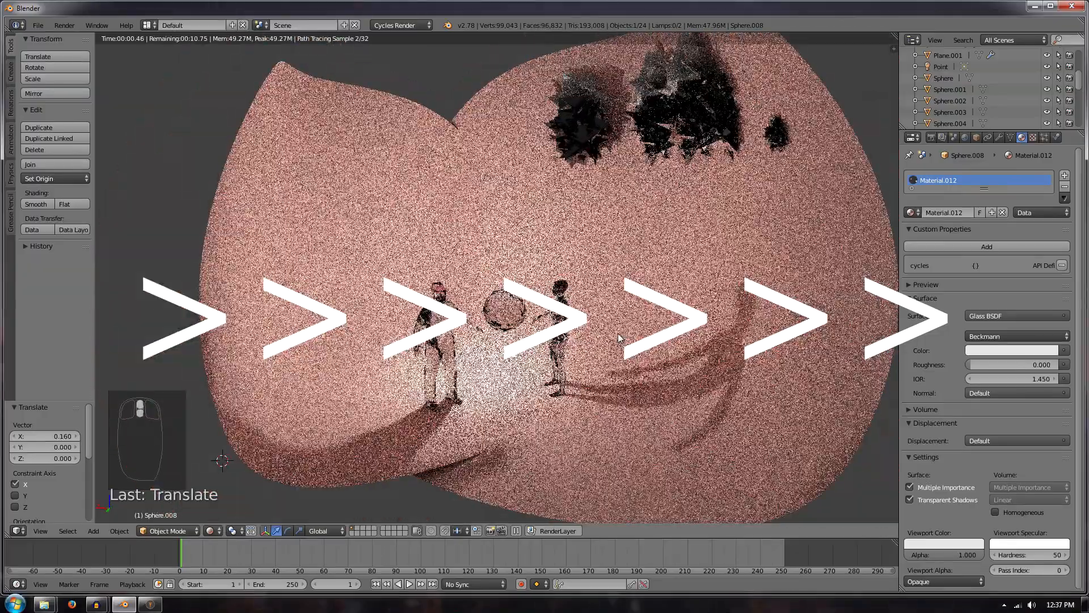
shift+middle_drag(618, 332, 600, 329)
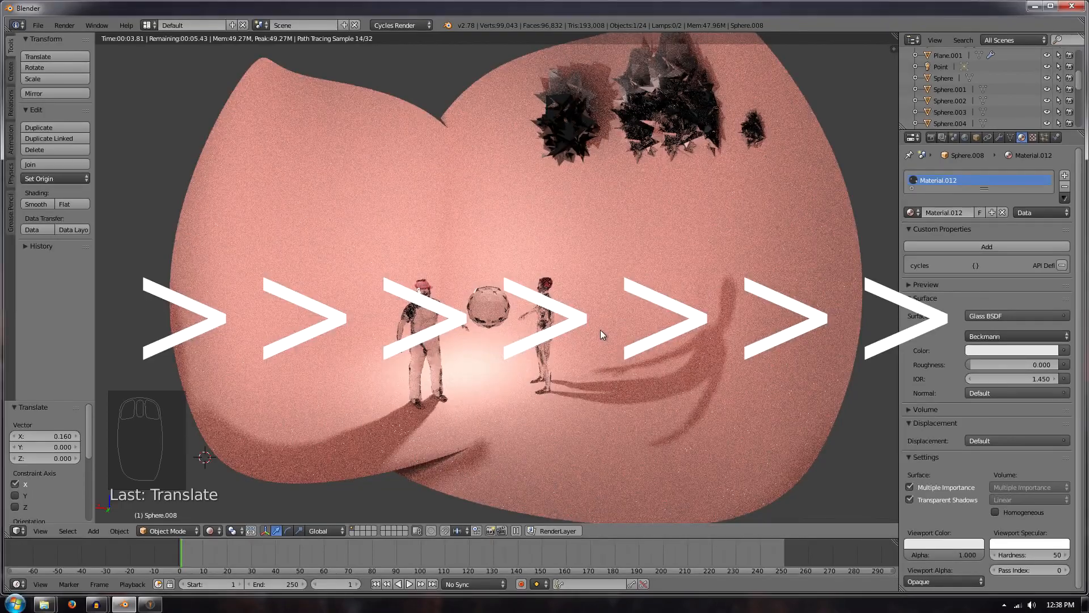
scroll(594, 337, down, 5)
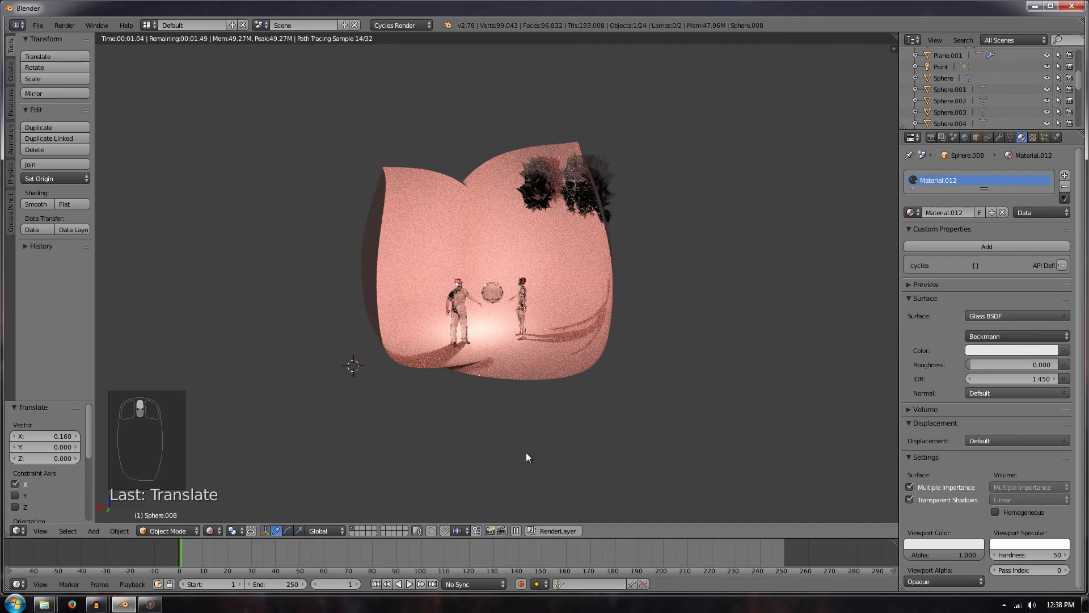
Step: Add a mesh plane as a floor beneath the room and scale it up by 34.296
key(shift+a)
mouse_move(515, 415)
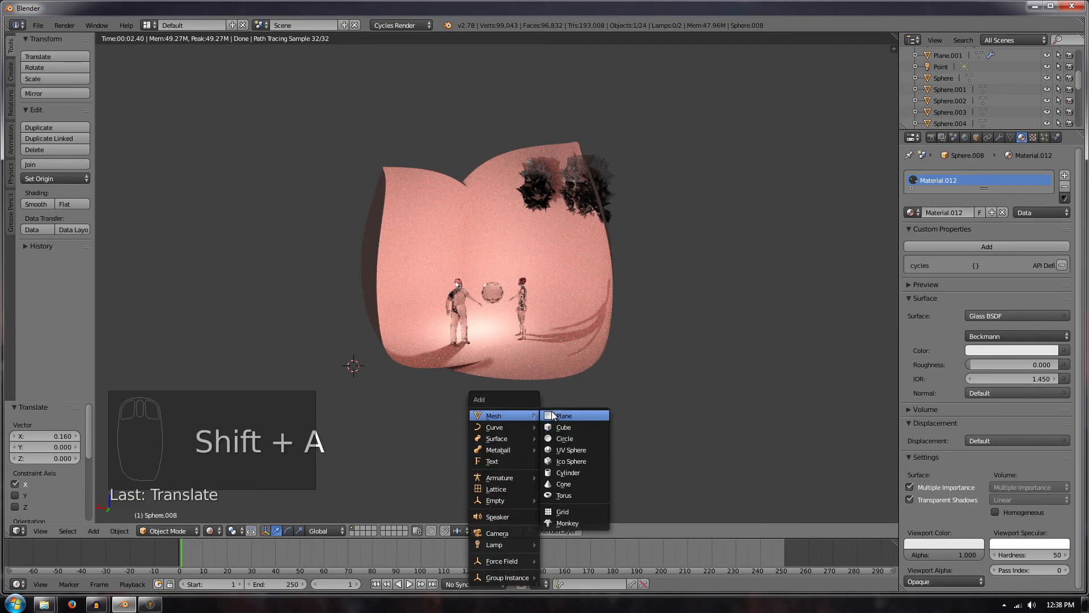
click(552, 414)
key(s)
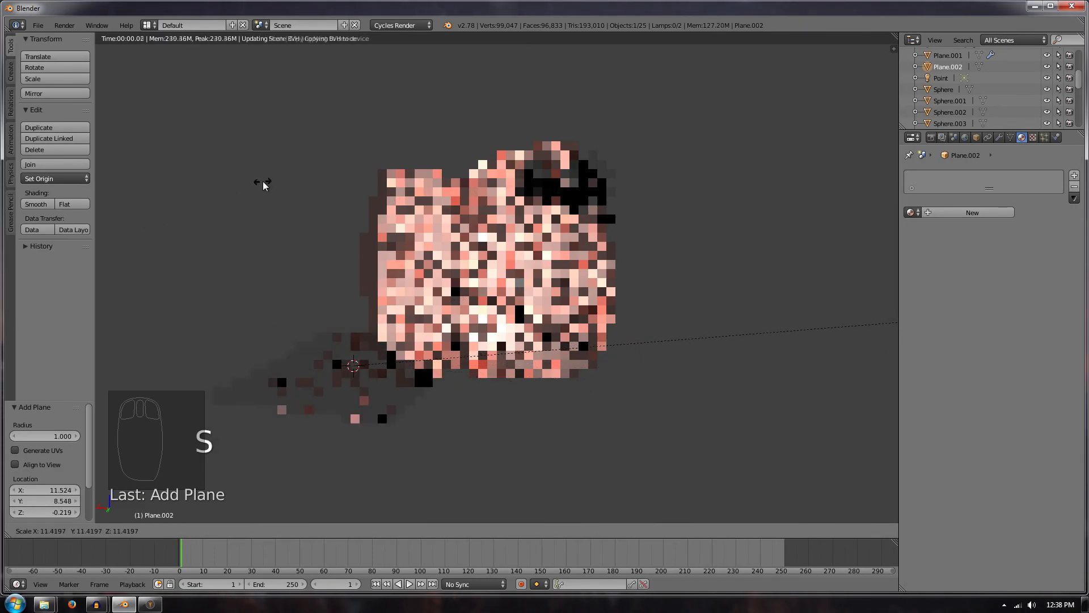
click(814, 45)
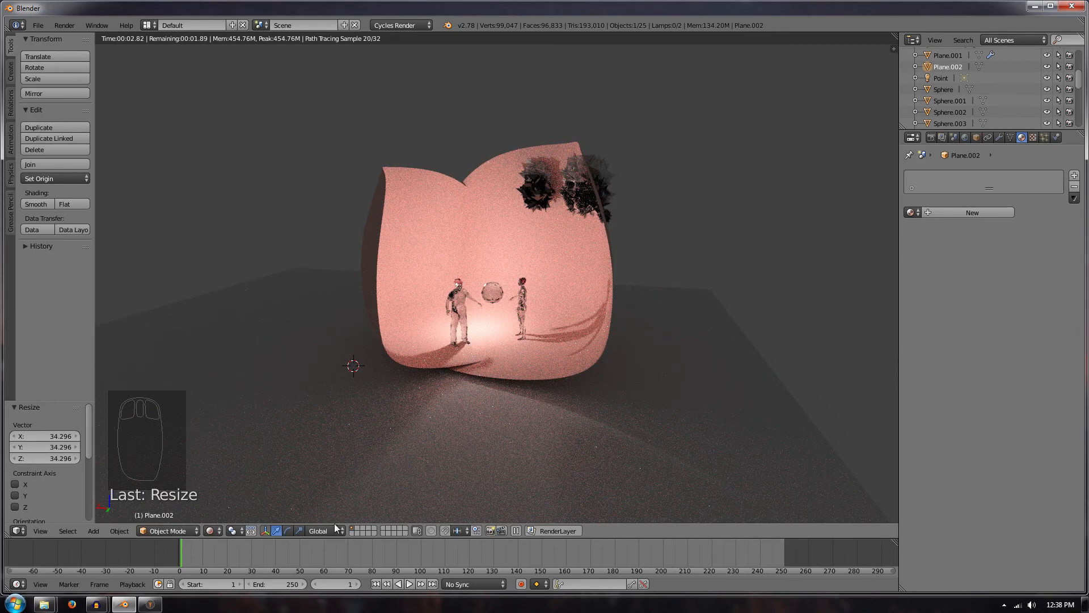
Step: Raise the floor plane 0.312 along Z, enlarge it by 109.153 and preview it in Rendered shading
right_click(651, 424)
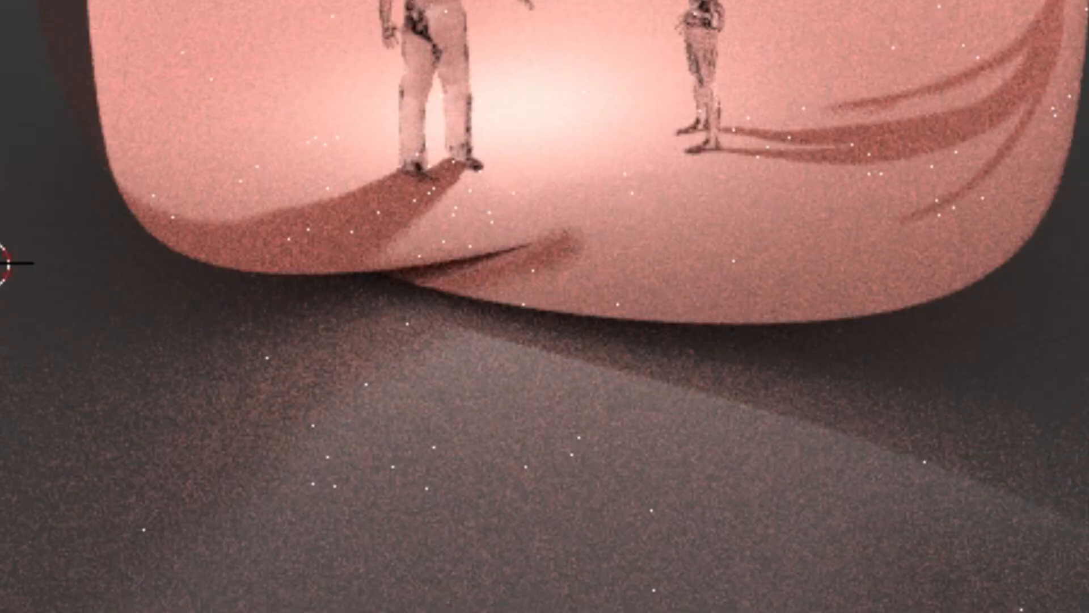
key(shift+z)
click(15, 142)
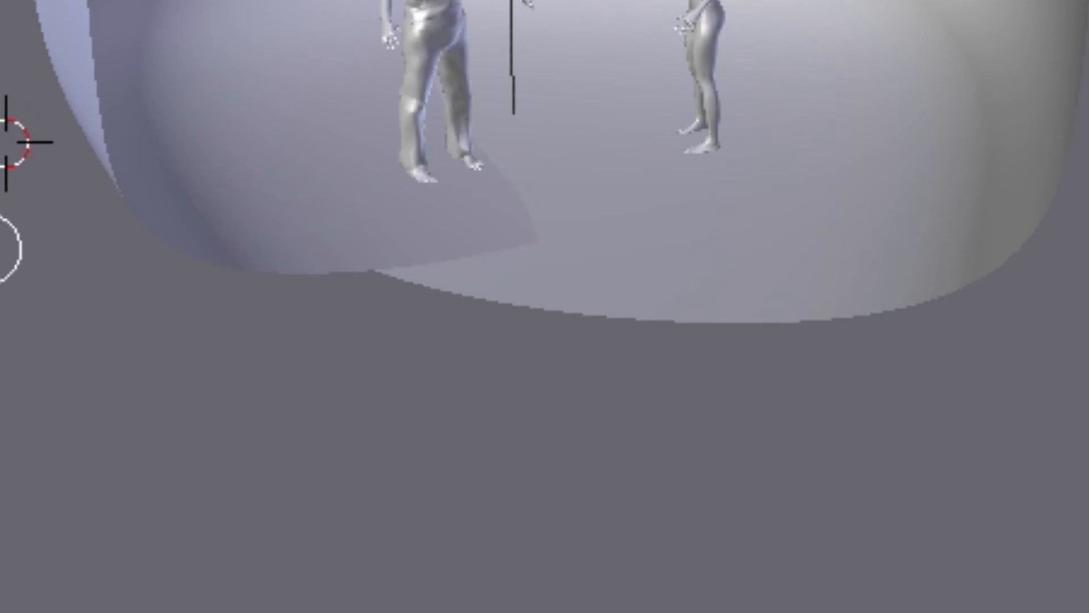
key(shift+z)
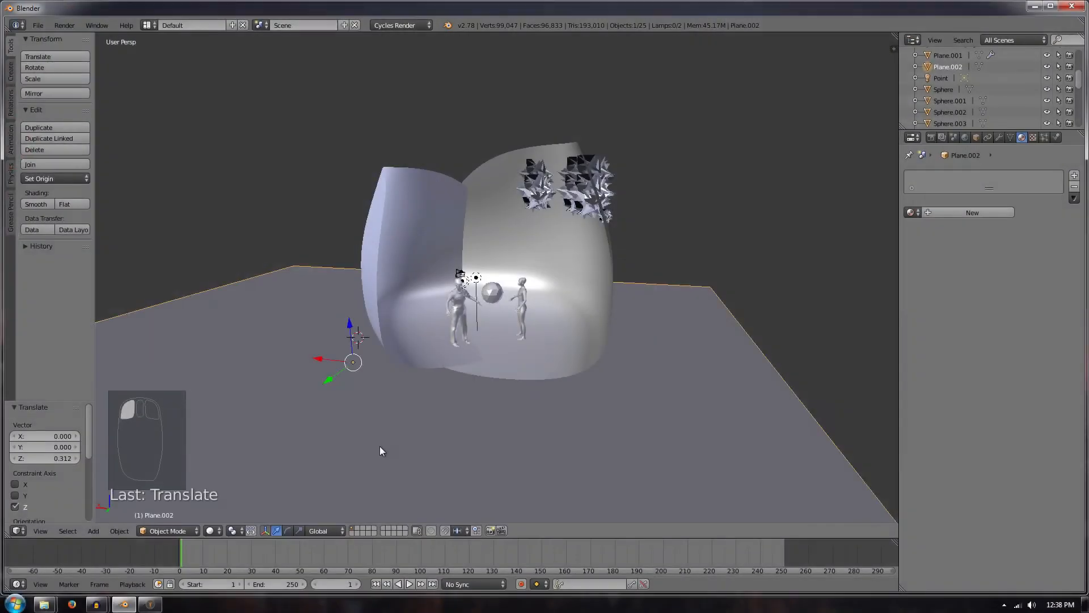
key(s)
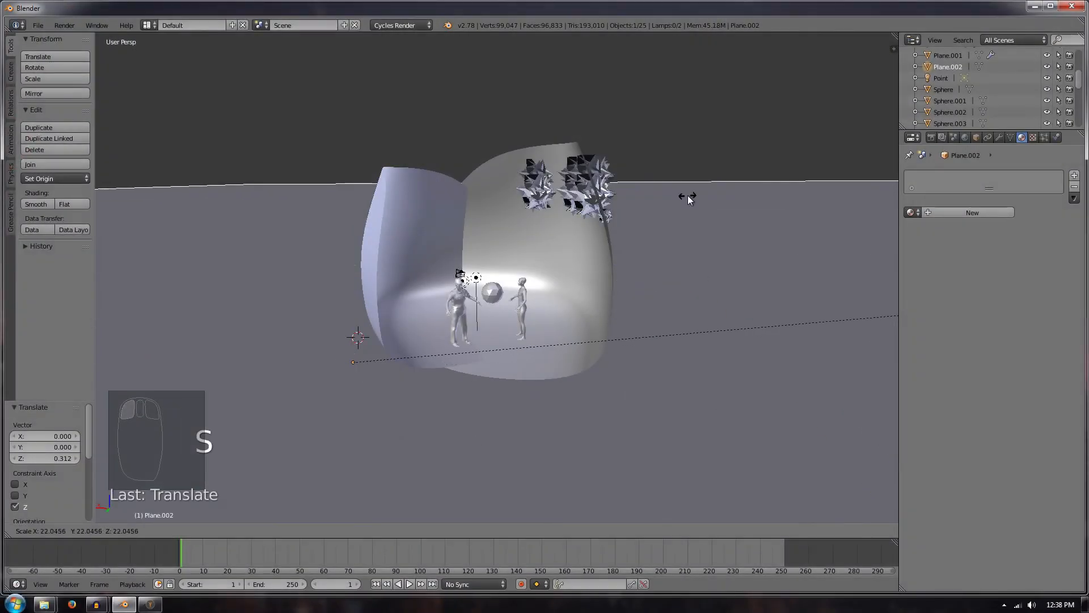
click(867, 237)
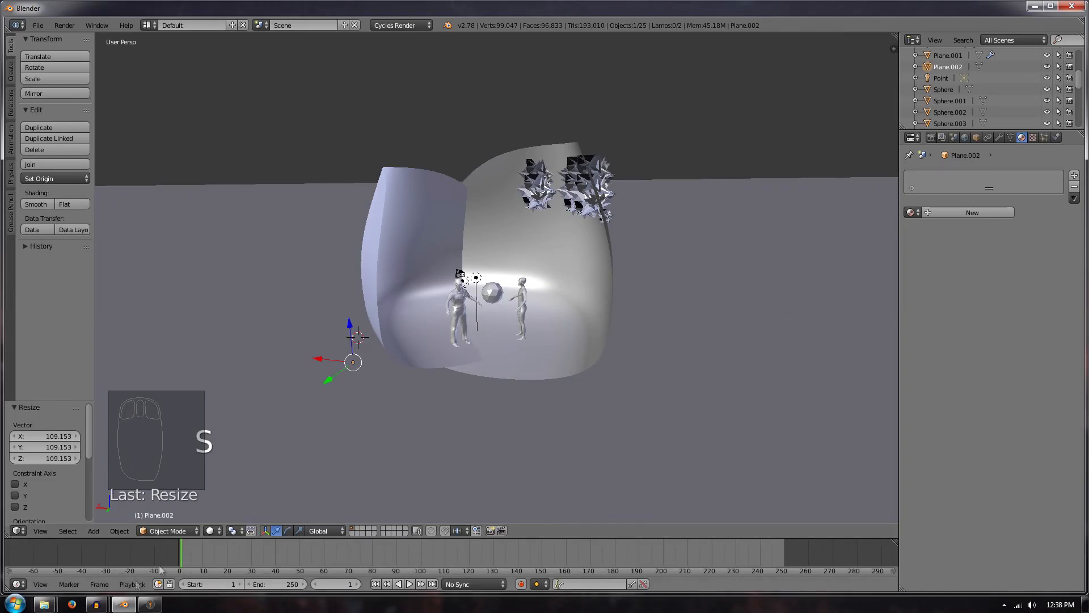
click(213, 530)
click(236, 455)
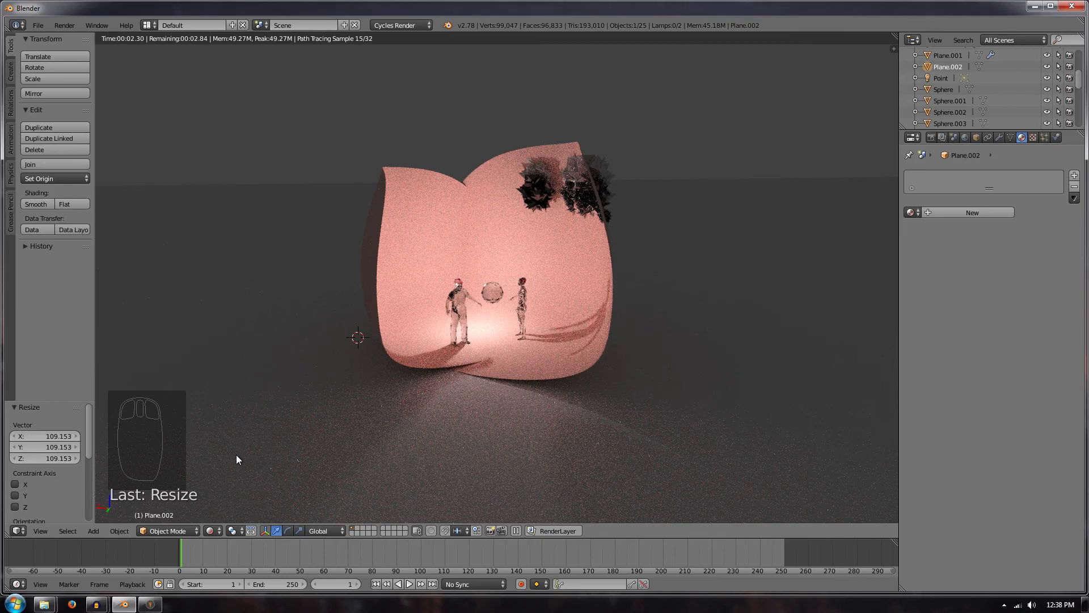
Step: In Solid shading, add another mesh plane beside the room and raise it 1.115 along Z
click(211, 530)
click(250, 496)
scroll(349, 413, down, 7)
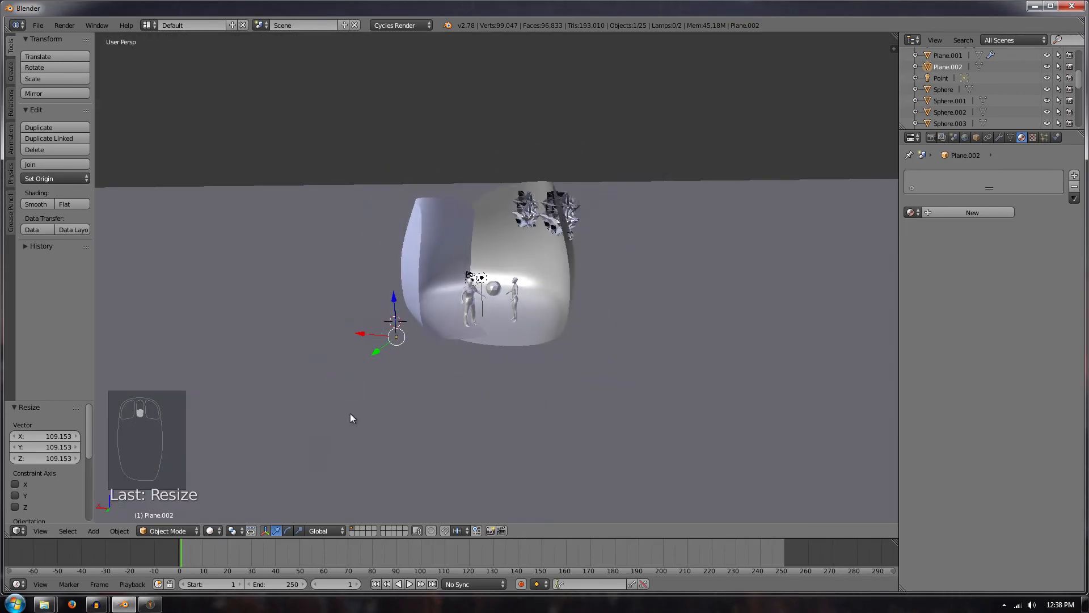
scroll(397, 380, up, 6)
key(shift+a)
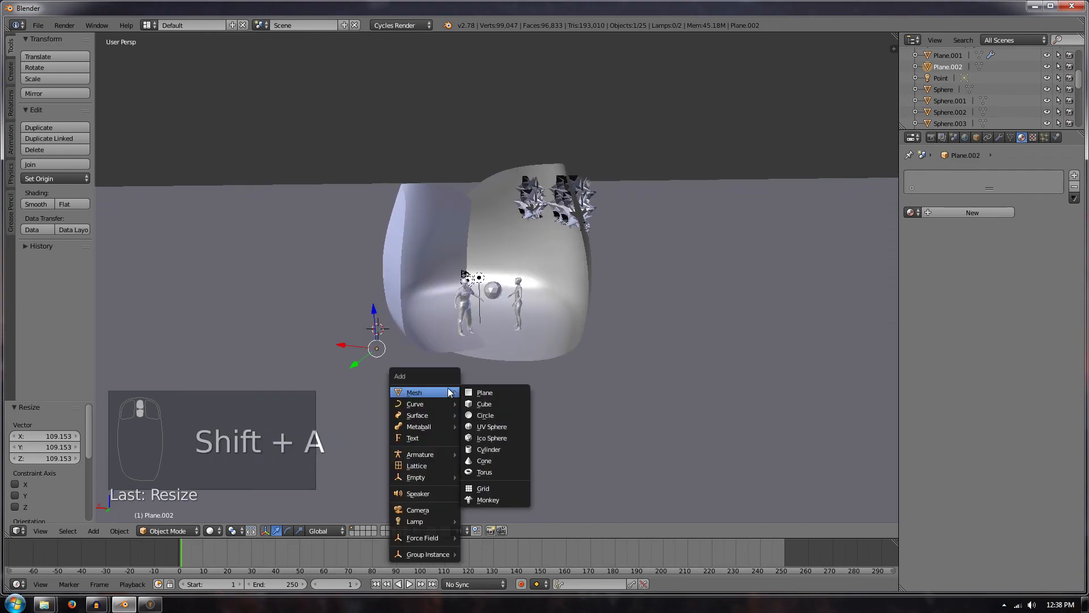
mouse_move(447, 394)
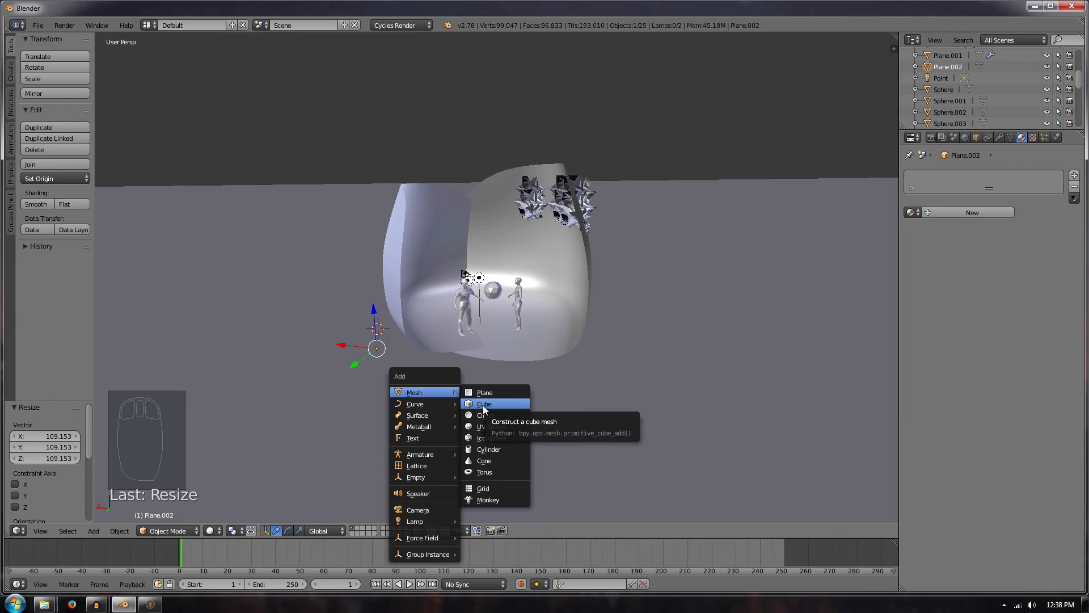
click(483, 392)
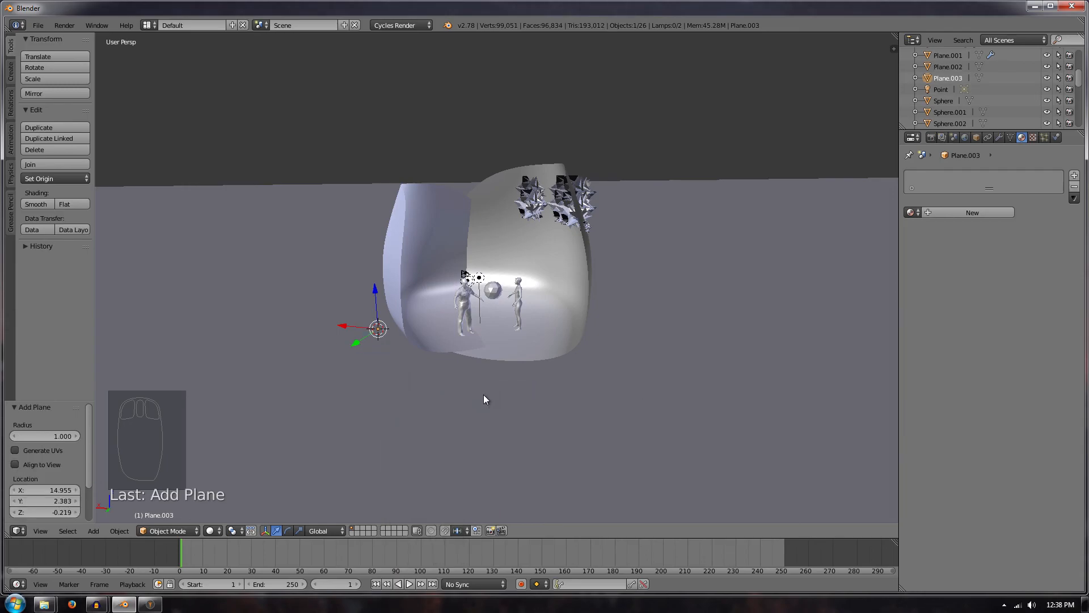
drag(371, 282, 372, 273)
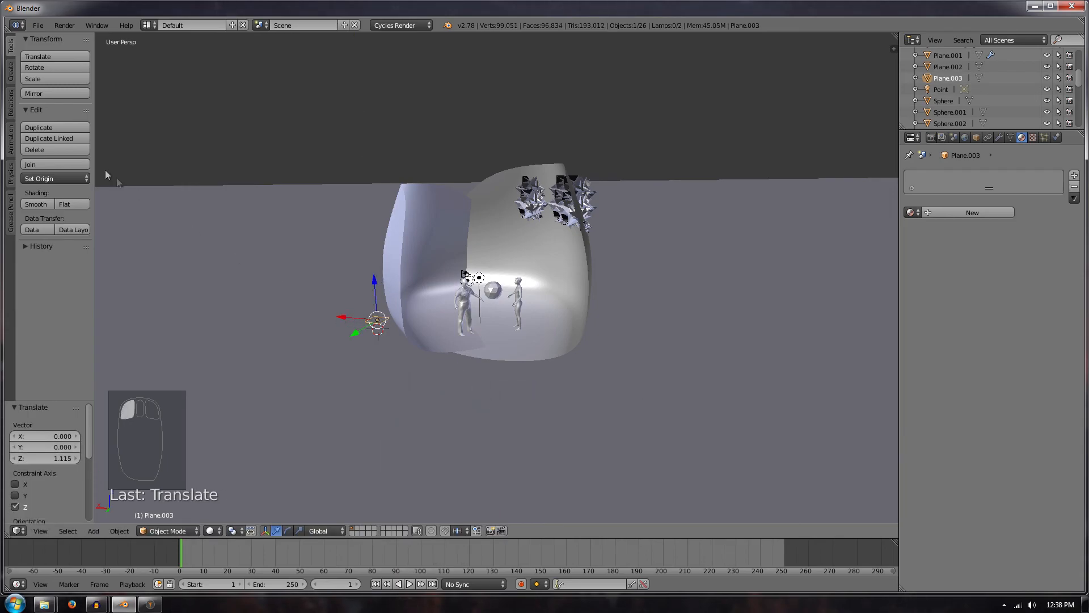
Step: Rotate the small new plane 90° about the Y axis so it stands upright
click(35, 71)
click(35, 71)
key(ctrl+z)
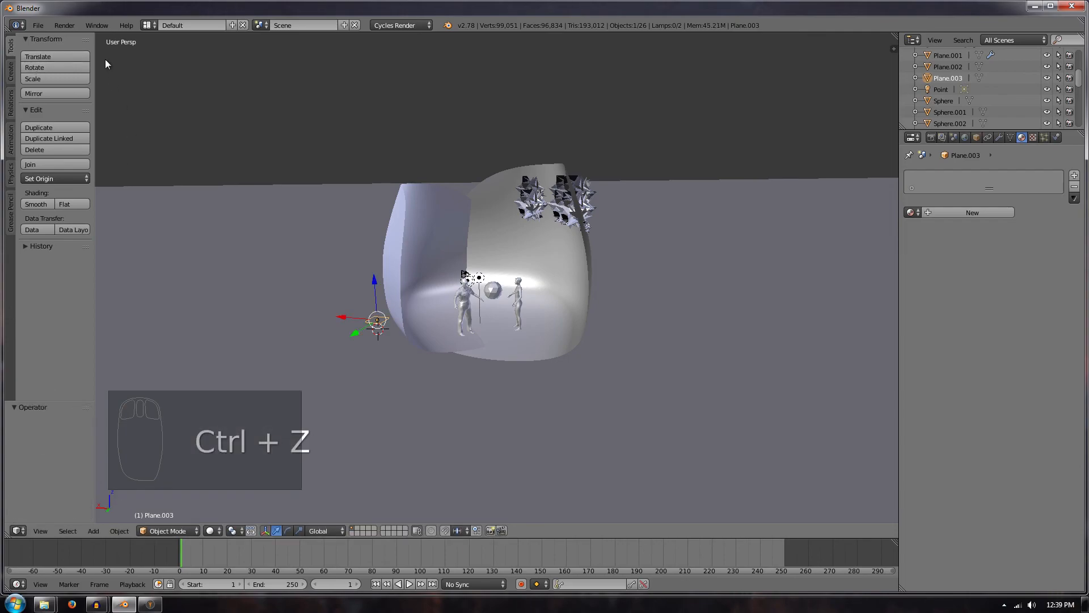
click(69, 67)
click(69, 67)
click(16, 473)
drag(66, 437, 80, 436)
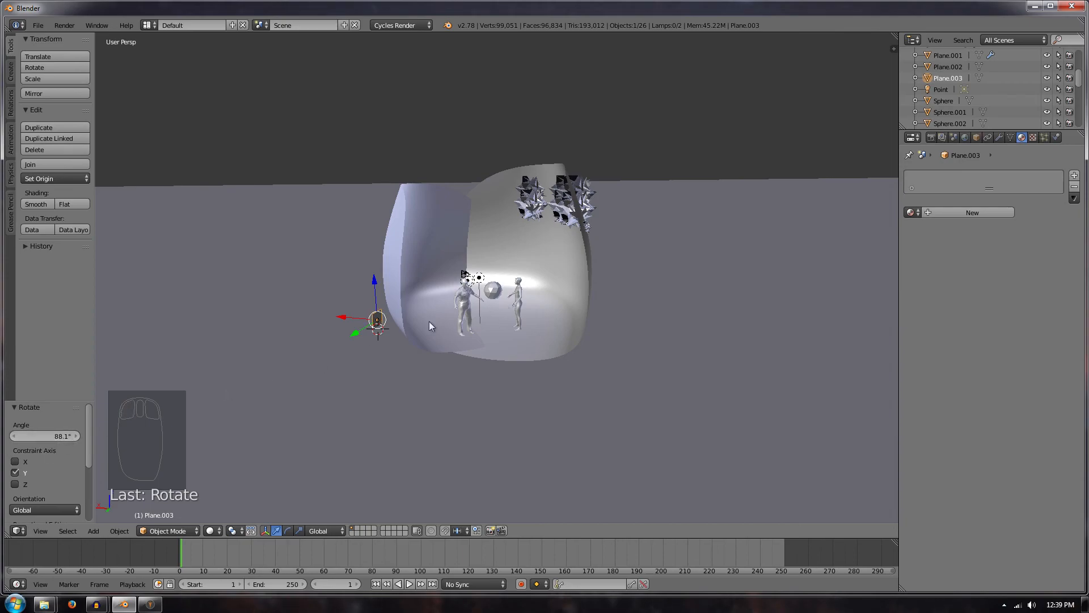
click(50, 436)
key(Return)
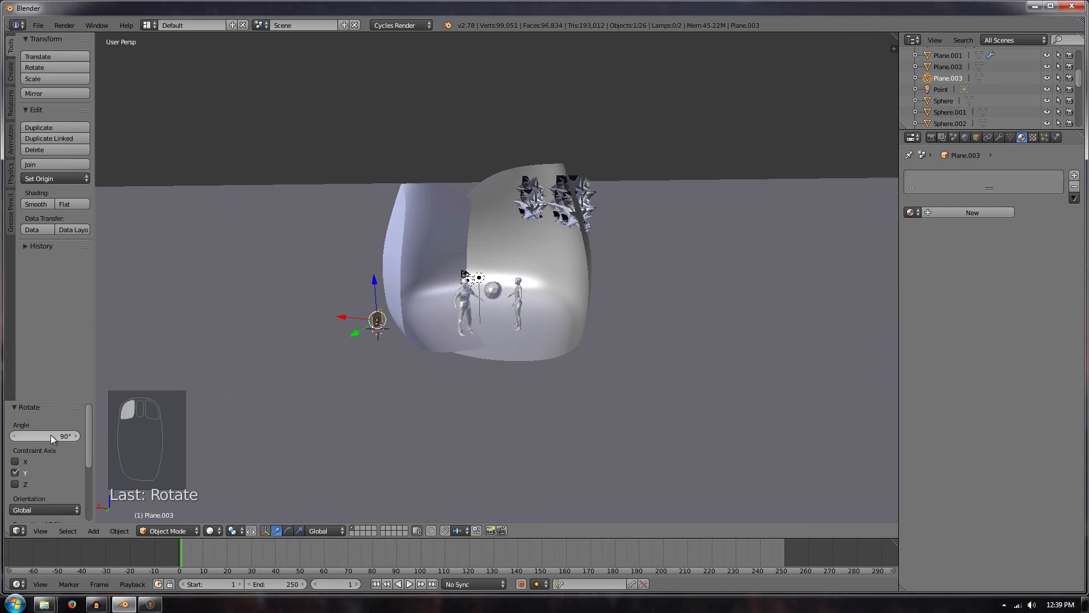
Step: Scale the upright plane up into a large wall and move it along X away from the room
key(s)
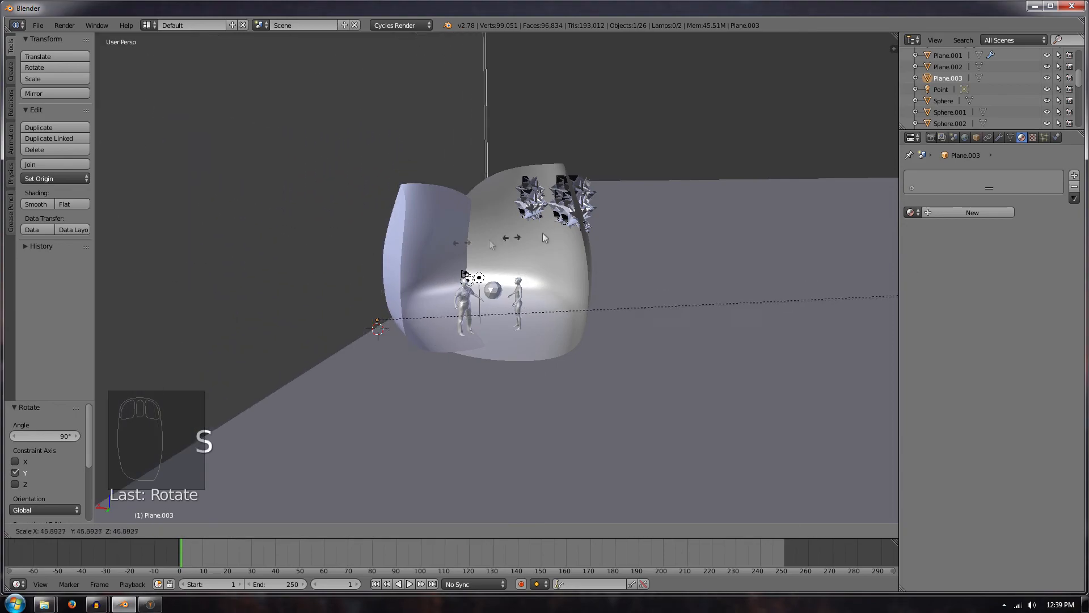
click(539, 234)
drag(345, 317, 178, 275)
Step: Copy and paste the wall plane and rotate the copy 90° about the Z axis
key(ctrl+c)
key(ctrl+v)
click(177, 276)
click(59, 67)
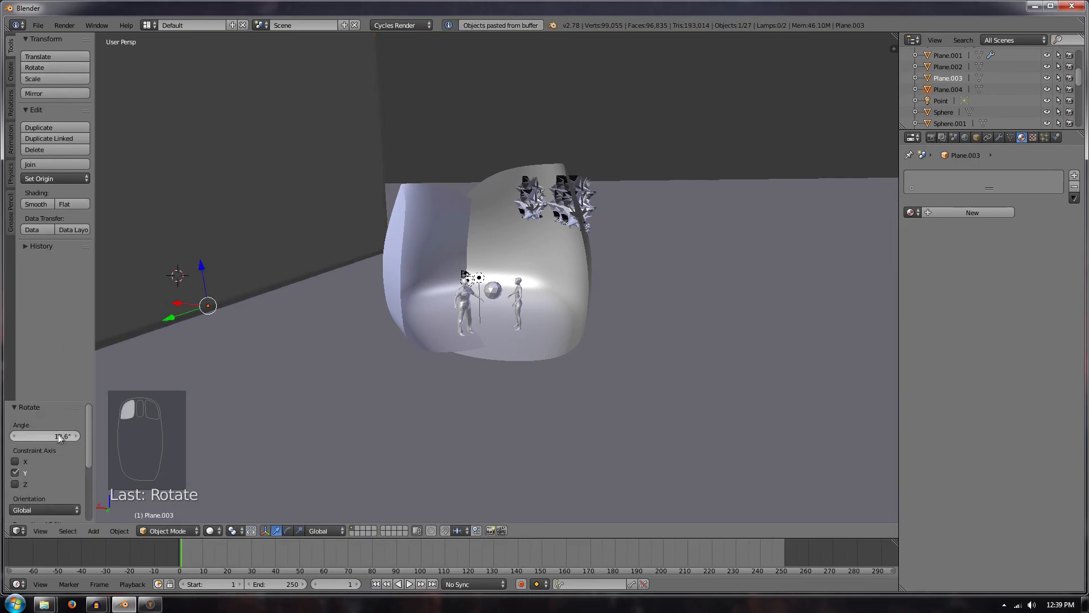
key(ctrl+z)
click(57, 71)
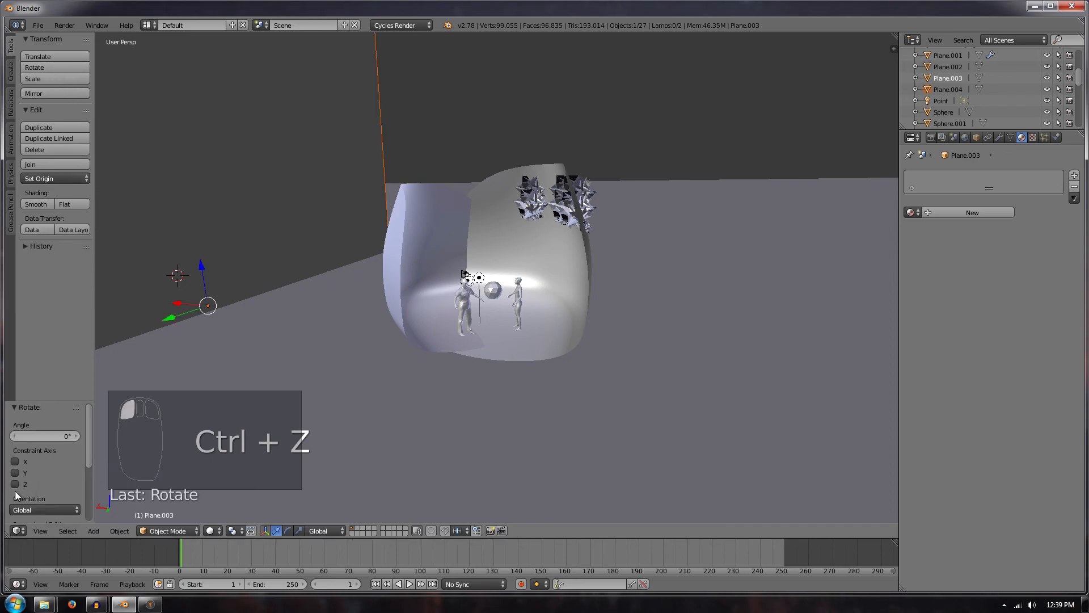
click(54, 435)
text(90)
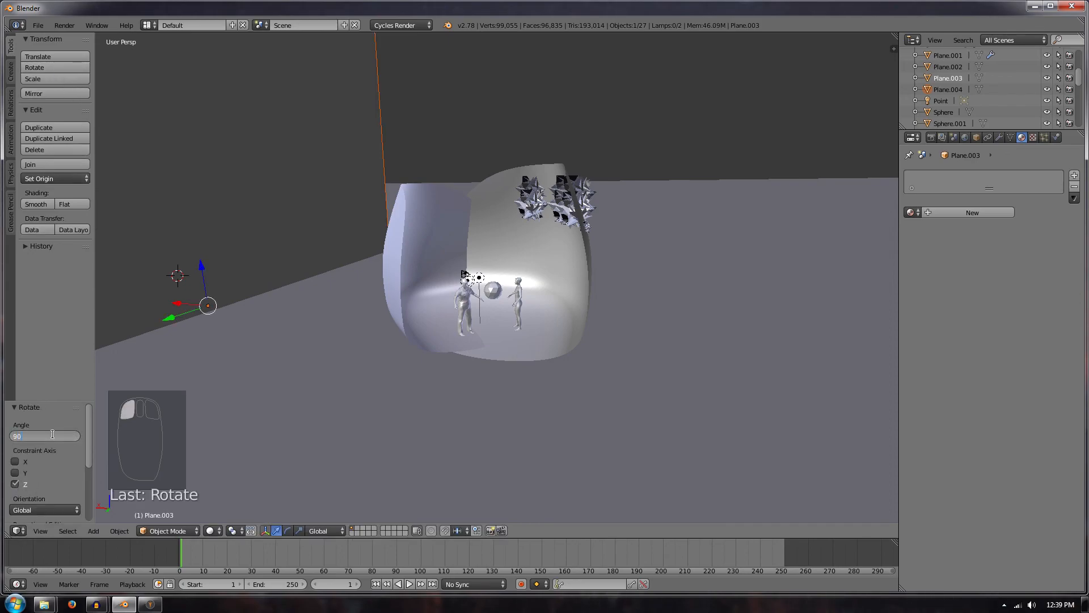
key(Return)
Step: Move the copied wall -106.226 along Y behind the room, scale it by 9.585 and slide it along X
drag(173, 321, 447, 277)
key(d)
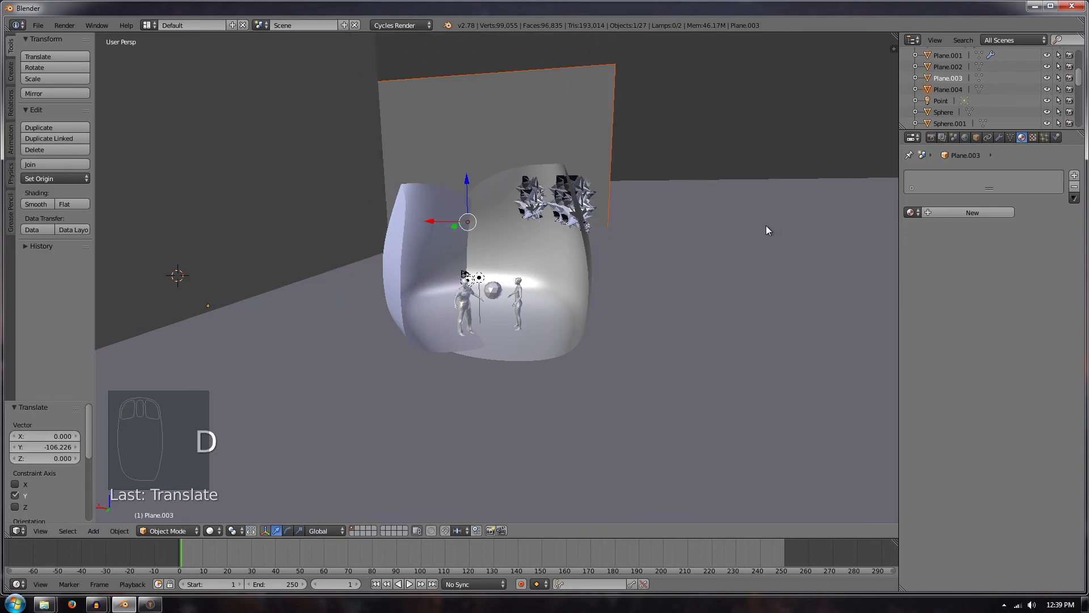
key(s)
click(706, 67)
drag(438, 221, 554, 236)
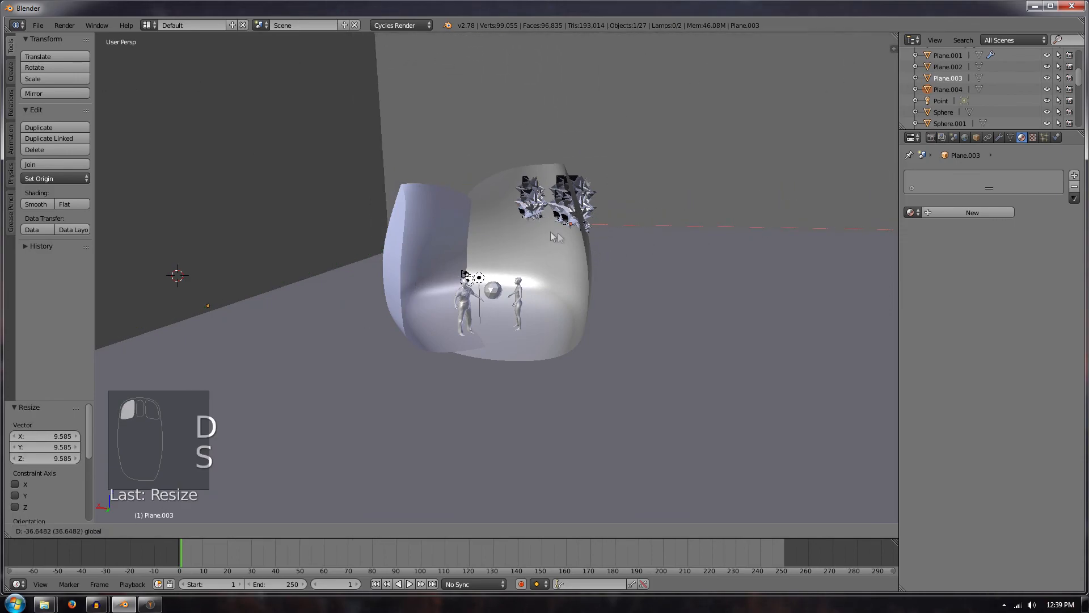
Step: Move the original side wall 31.083 along X, enlarge it, shift it -79.794 along Y and preview the scene in Rendered shading
drag(180, 268, 261, 248)
right_click(267, 248)
drag(166, 300, 820, 255)
scroll(304, 319, down, 5)
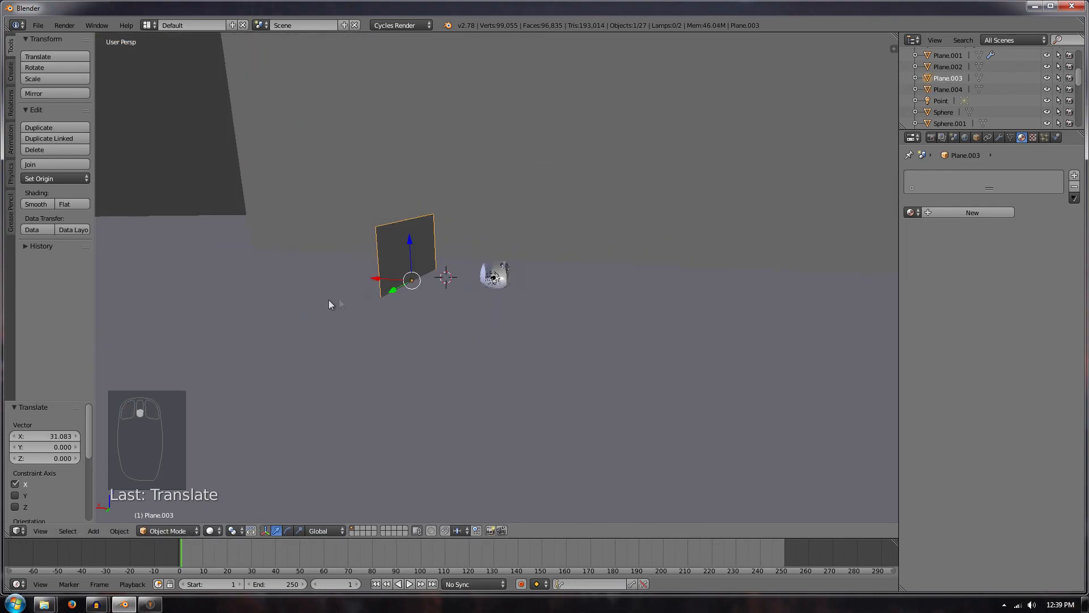
key(s)
click(509, 273)
drag(392, 290, 437, 276)
scroll(440, 278, up, 12)
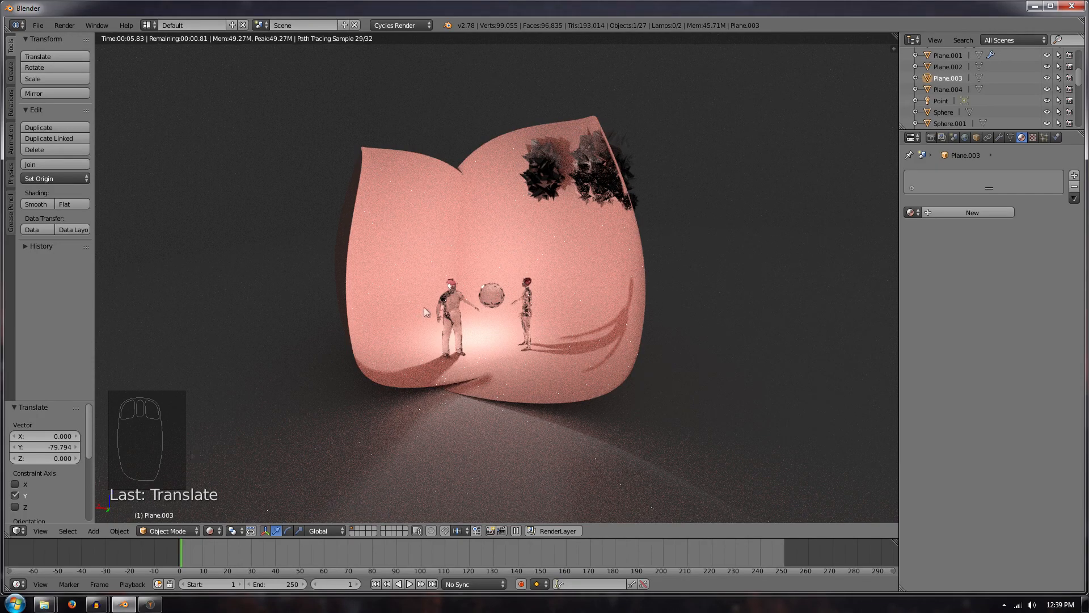
Step: Orbit to a frontal view of the room, zoom out slightly and align the camera to that view
middle_drag(476, 288, 596, 332)
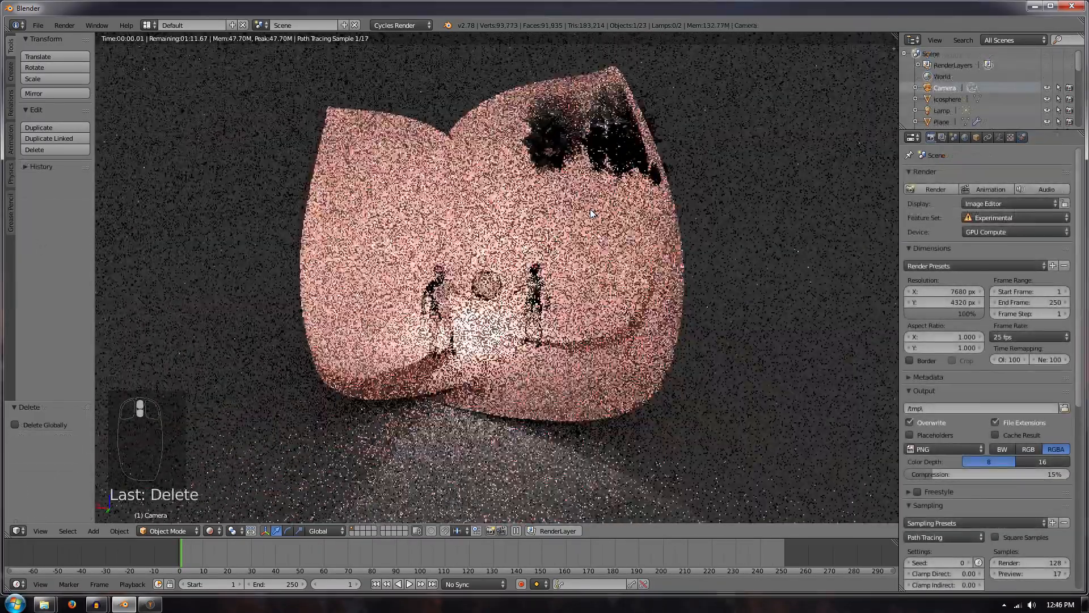
key(ctrl+alt+KP_0)
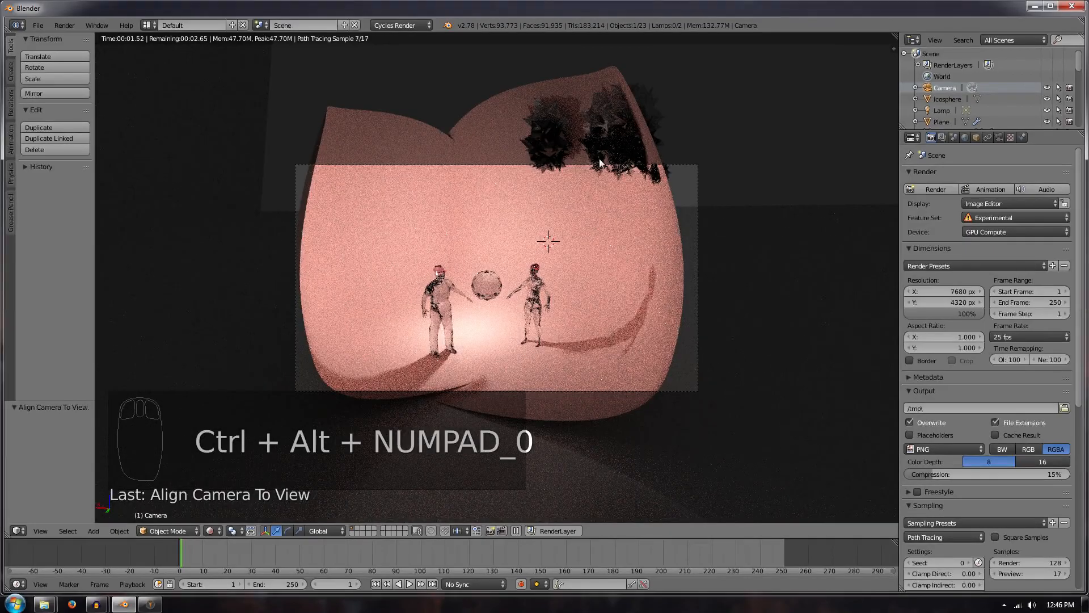
scroll(555, 267, down, 2)
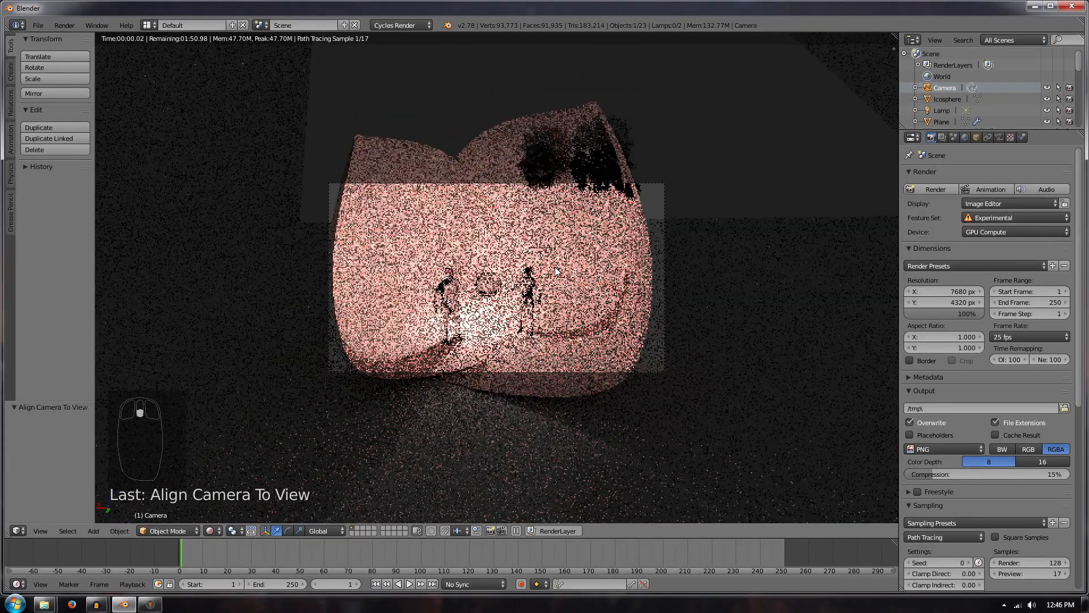
key(ctrl+alt+KP_0)
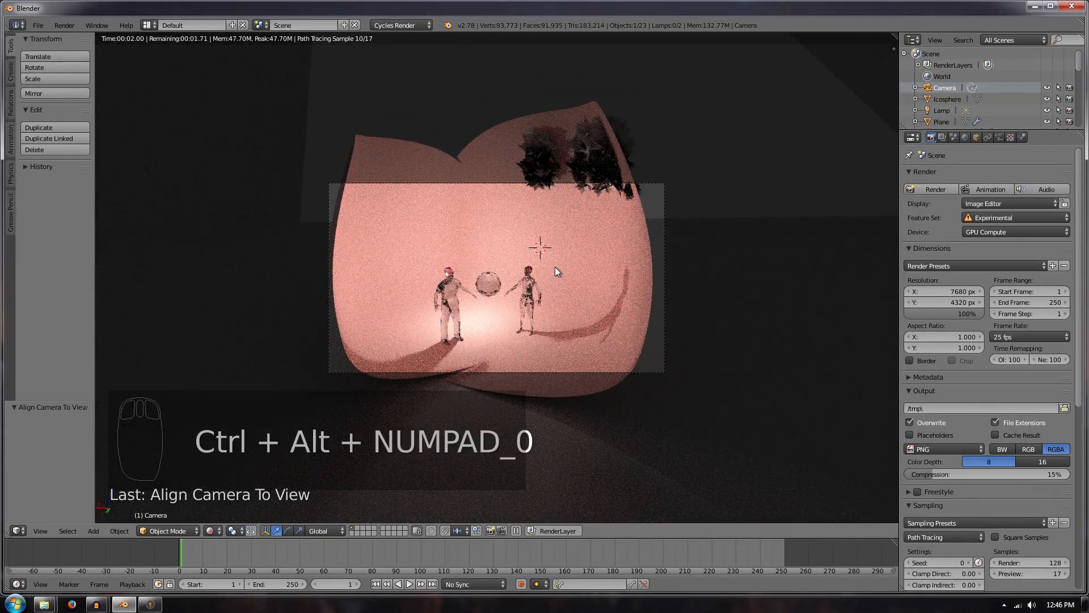
key(ctrl+alt+KP_0)
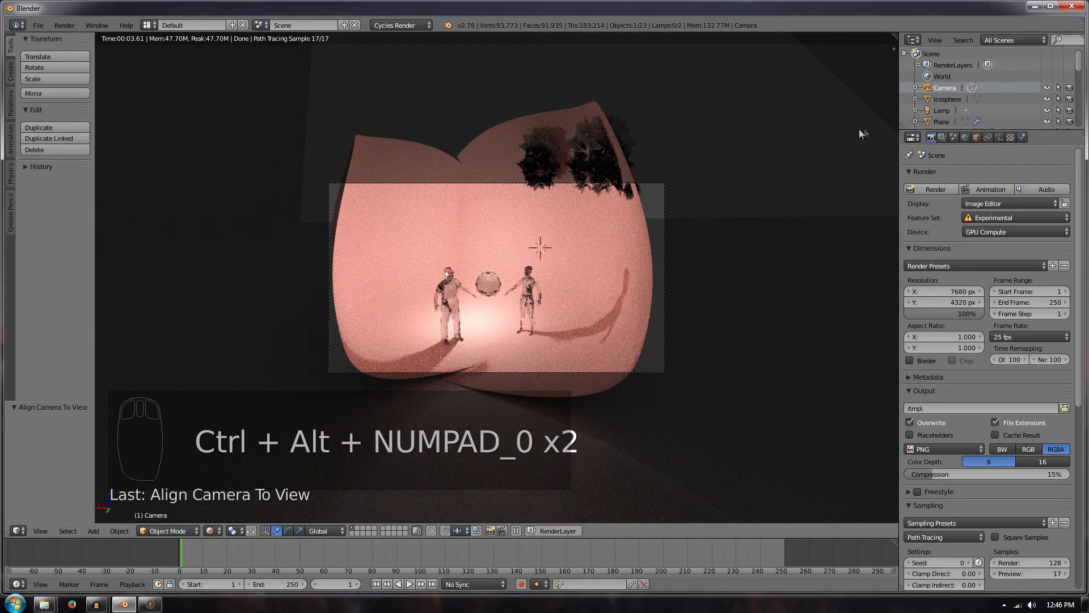
key(ctrl+alt+KP_0)
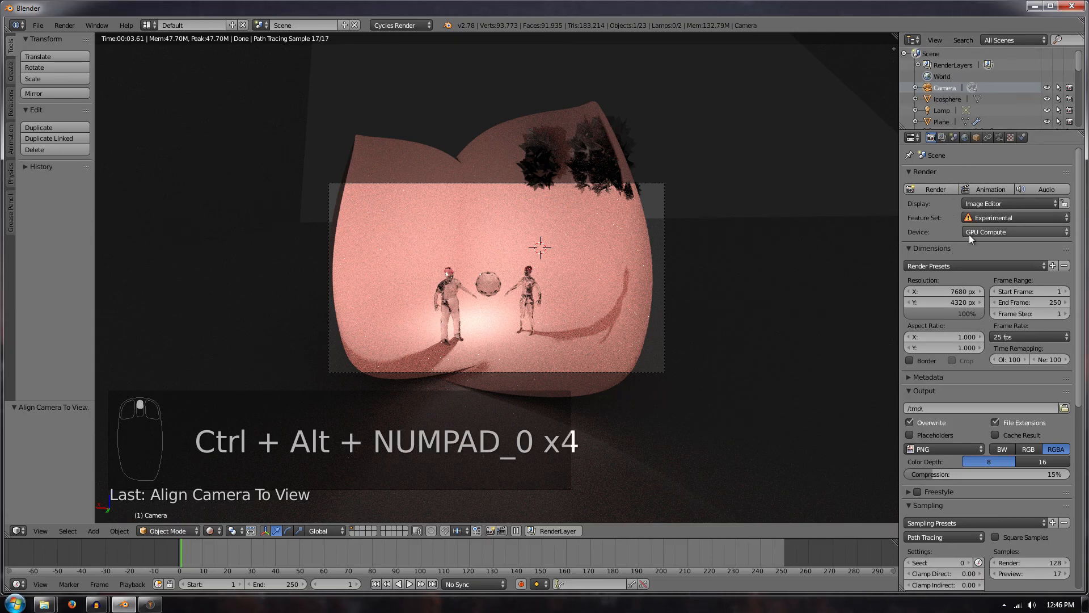
Step: In the camera's lens settings, reduce the focal length to 16.65 mm so the whole room fits inside the frame
click(942, 100)
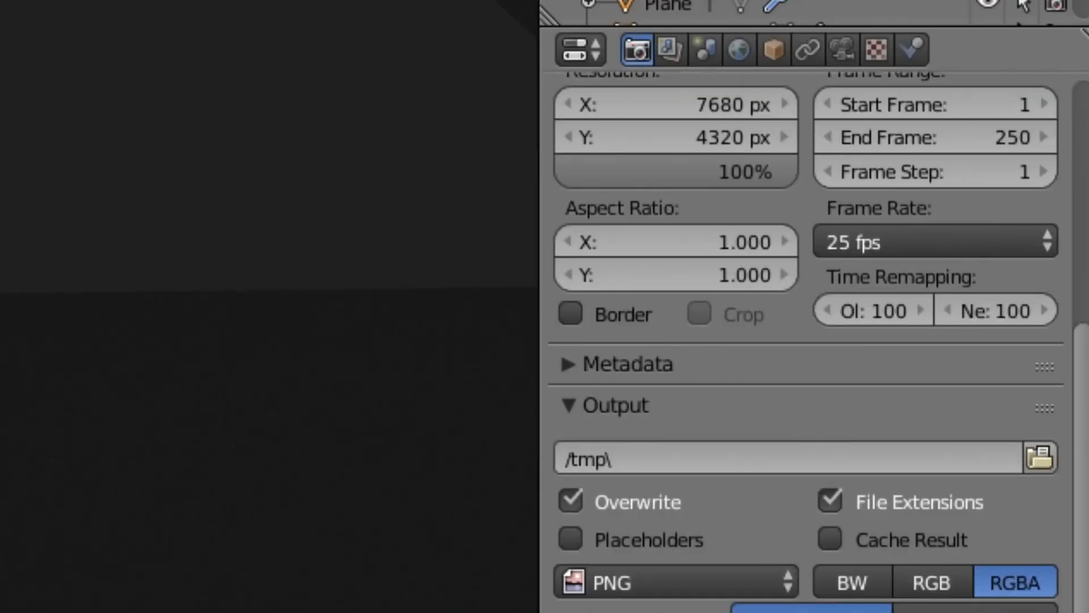
scroll(805, 341, up, 6)
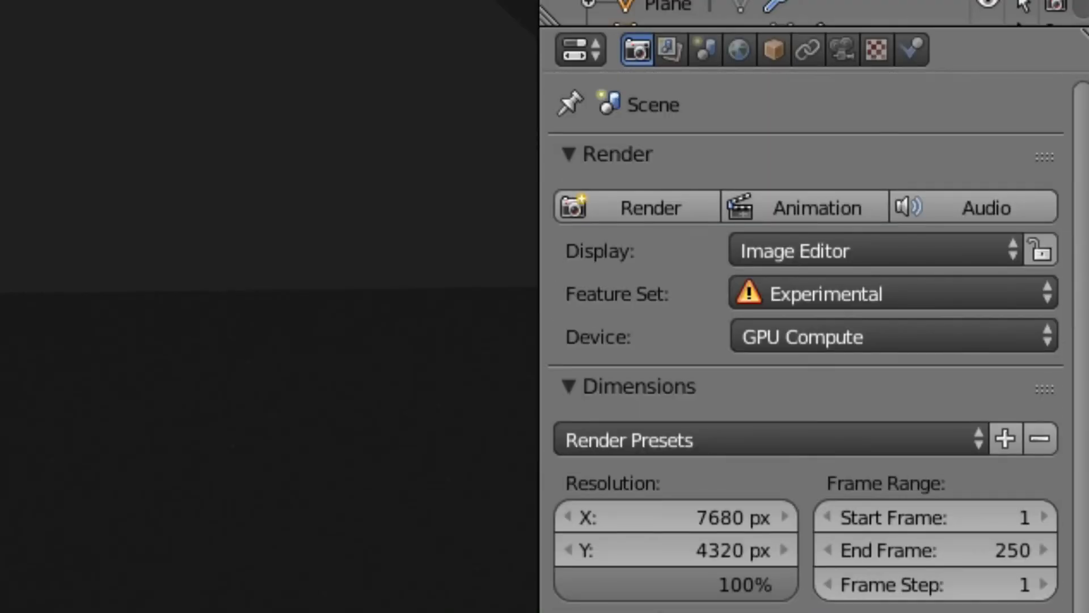
click(840, 54)
drag(800, 306, 834, 306)
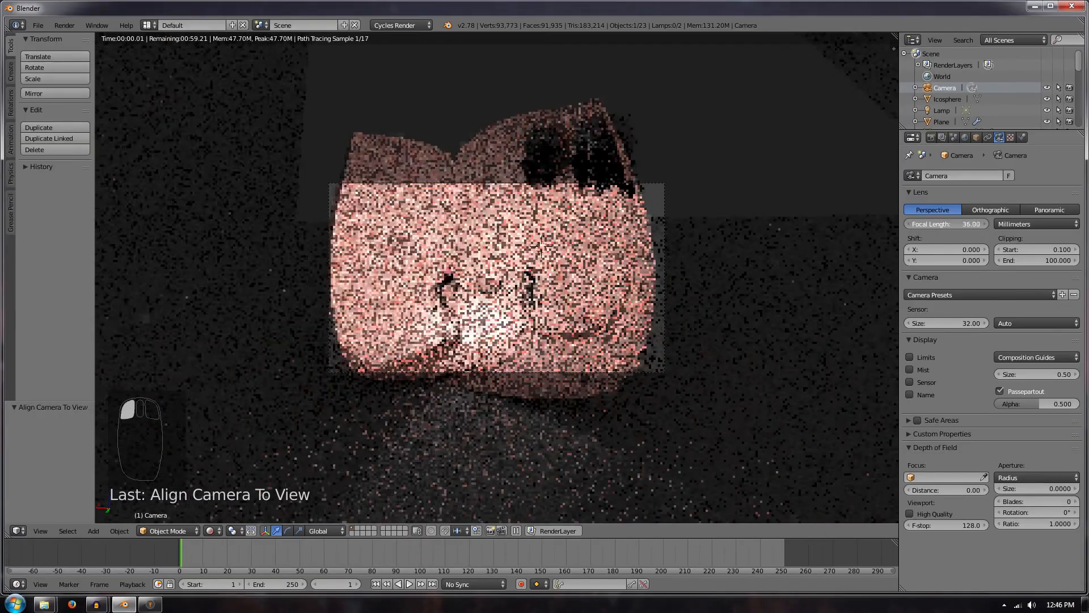
mouse_move(946, 223)
mouse_down()
mouse_move(896, 223)
mouse_move(964, 222)
mouse_up()
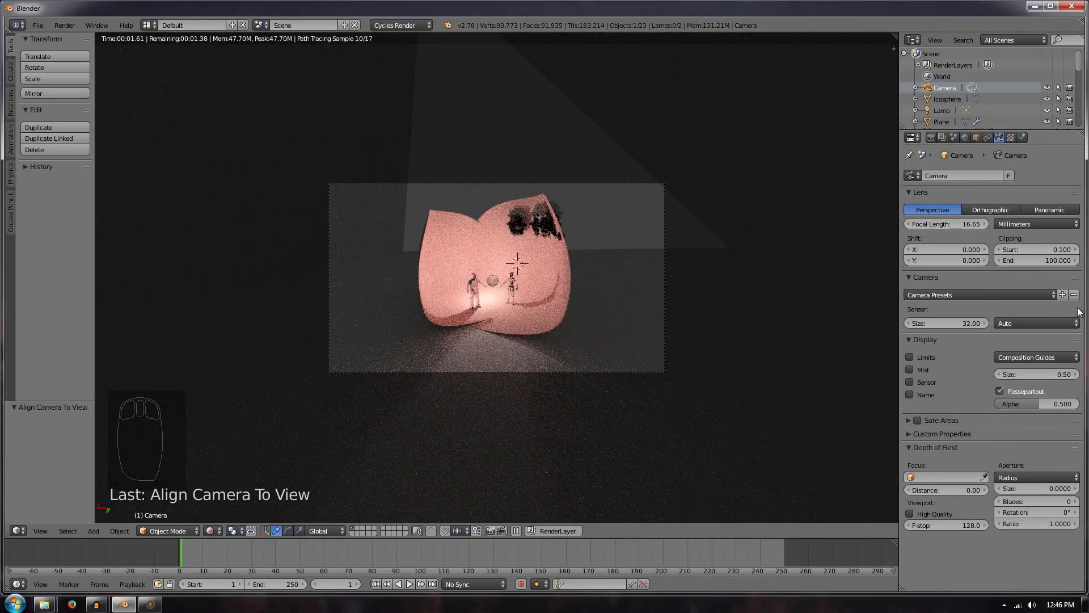
Step: Set the camera's clipping end distance to 10000
click(1030, 261)
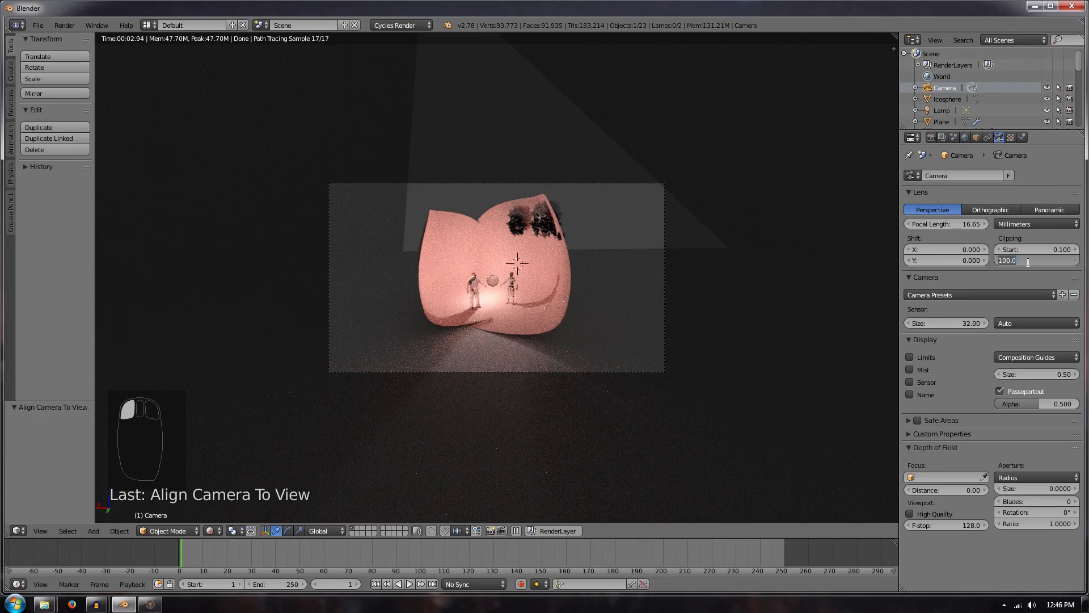
text(1000)
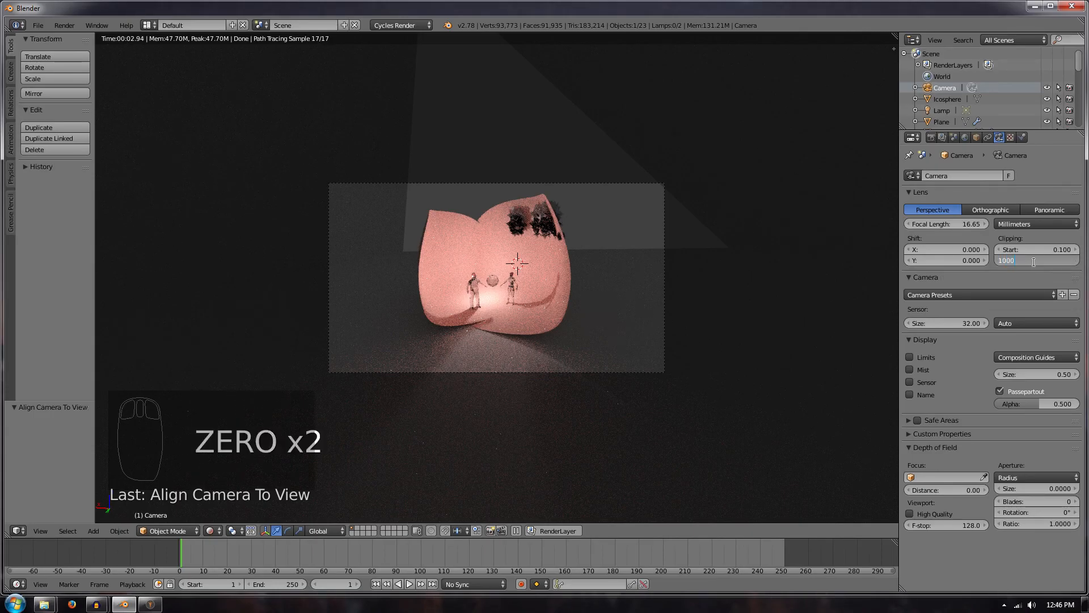
text(0)
key(Return)
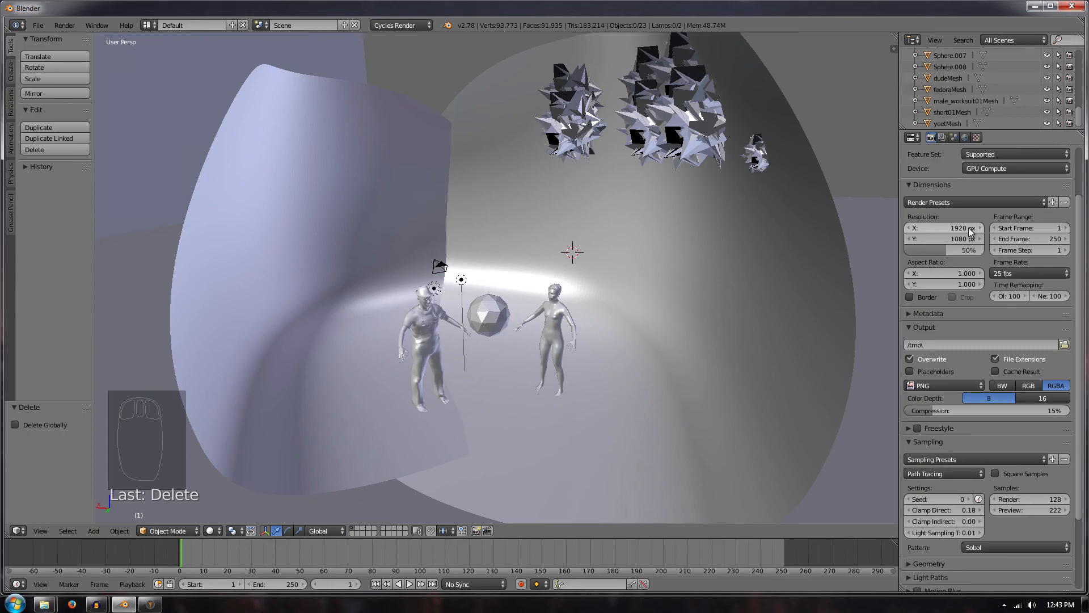
Step: Raise the render resolution scale to 100%
scroll(634, 330, down, 2)
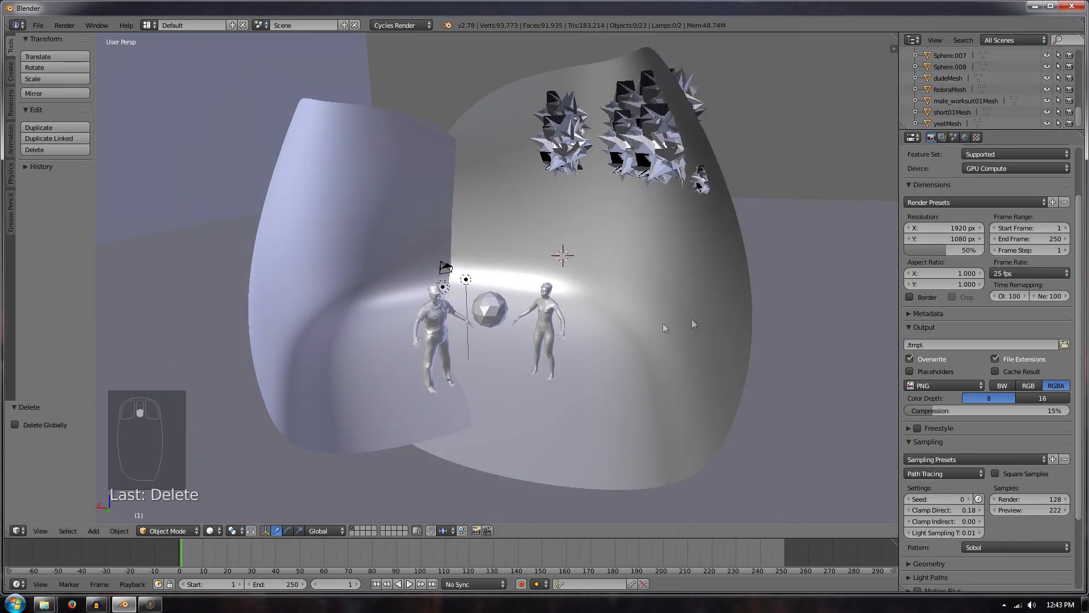
mouse_move(965, 255)
mouse_down()
mouse_move(981, 254)
mouse_move(971, 253)
mouse_up()
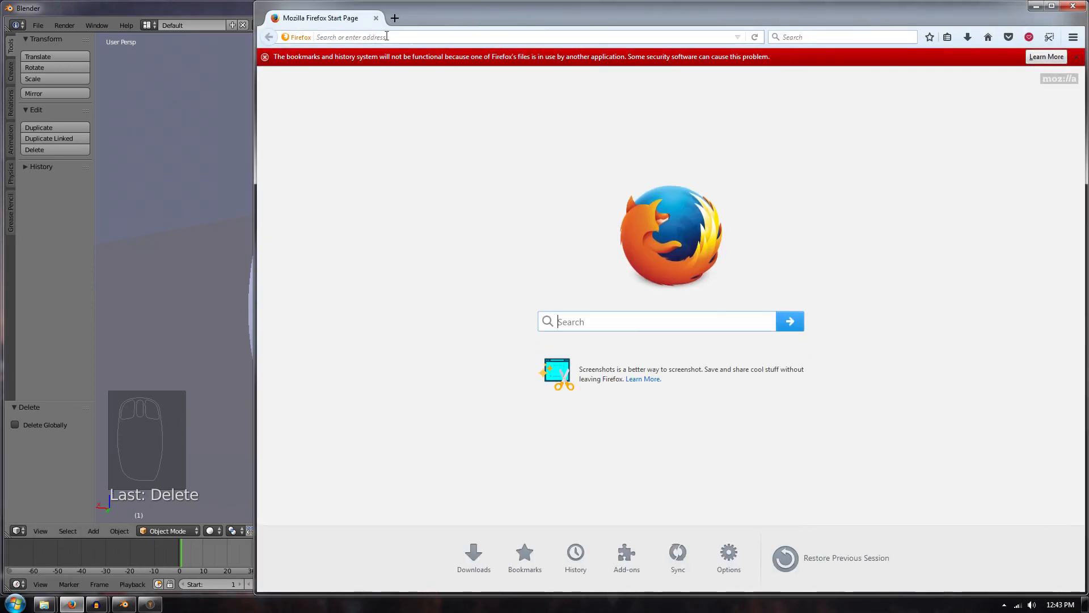
Step: In Firefox, open google.com, search for "what is 8k resolution" and copy the horizontal pixel count from the answer
click(387, 36)
text(G)
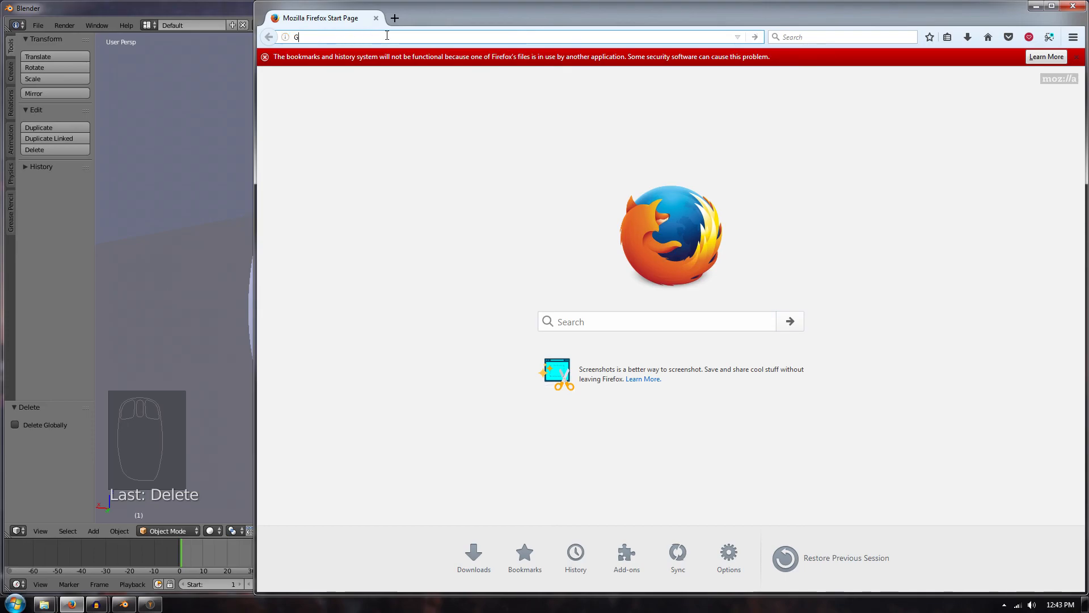
text(OOGLE.COM)
key(Return)
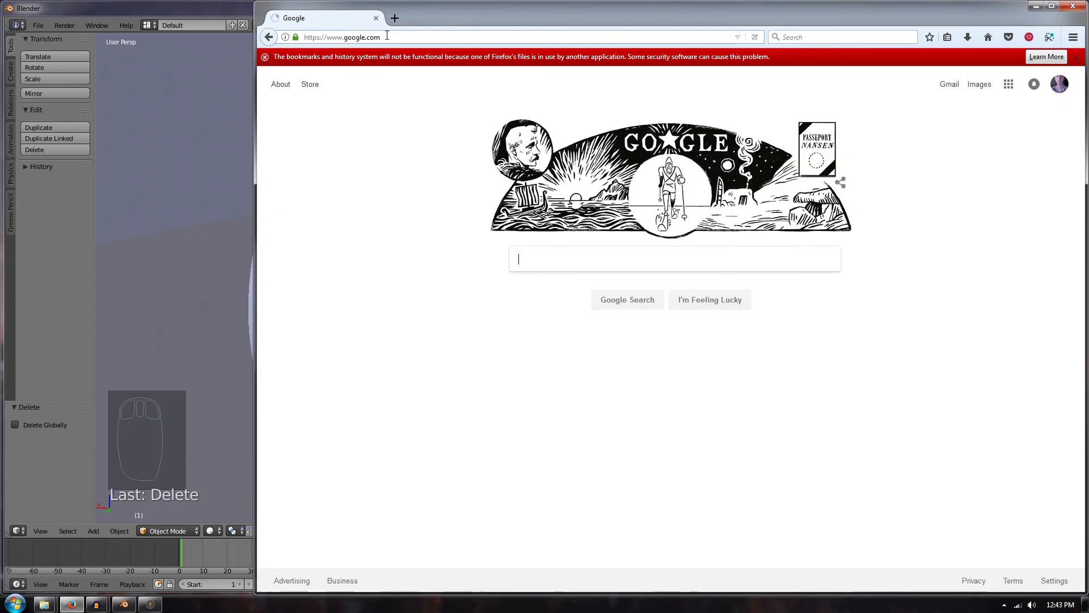
text(what is 8k)
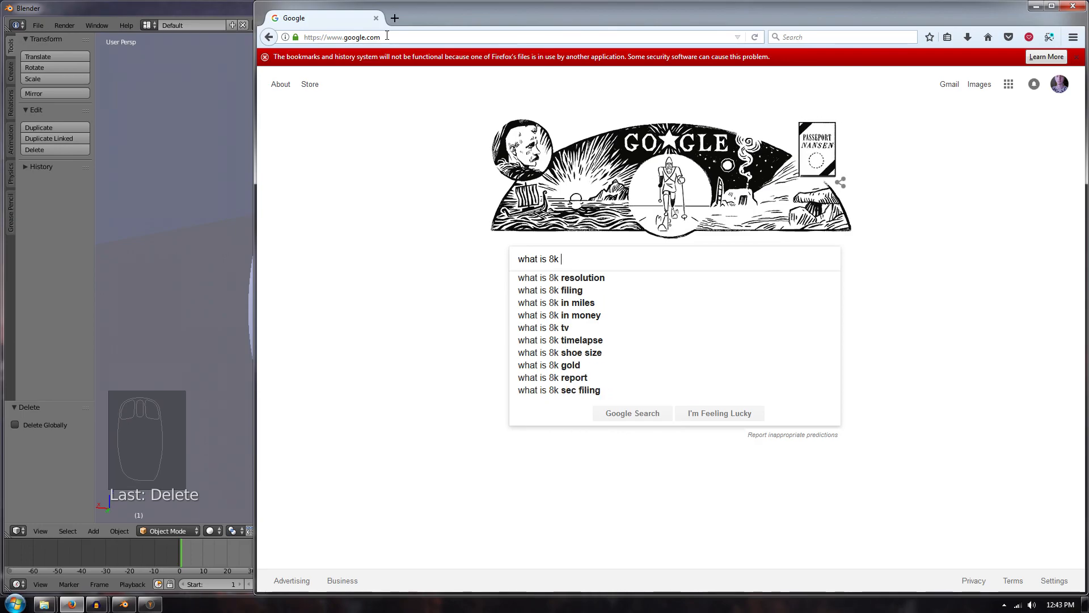
key(Down)
key(Return)
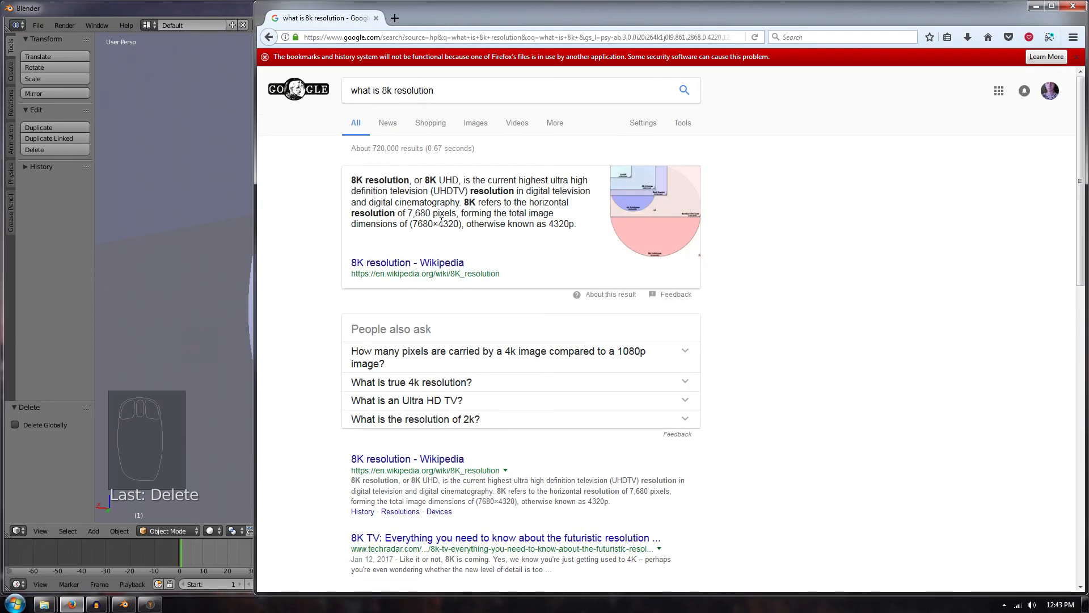
drag(413, 225, 433, 227)
click(1035, 6)
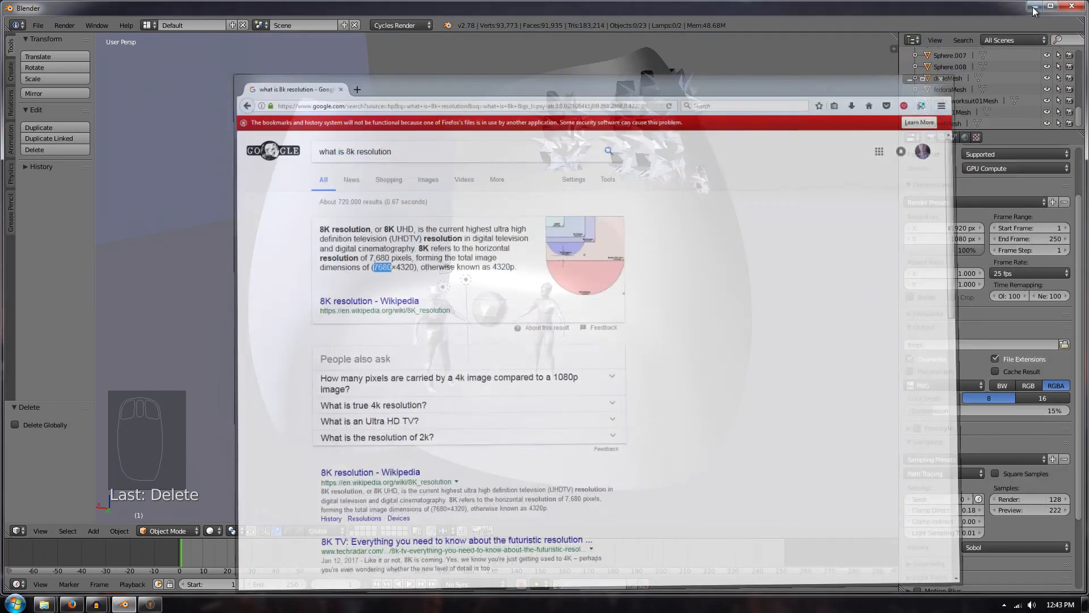
Step: Set the render resolution to 7680 × 4320 px and preview the scene in Rendered shading
click(961, 226)
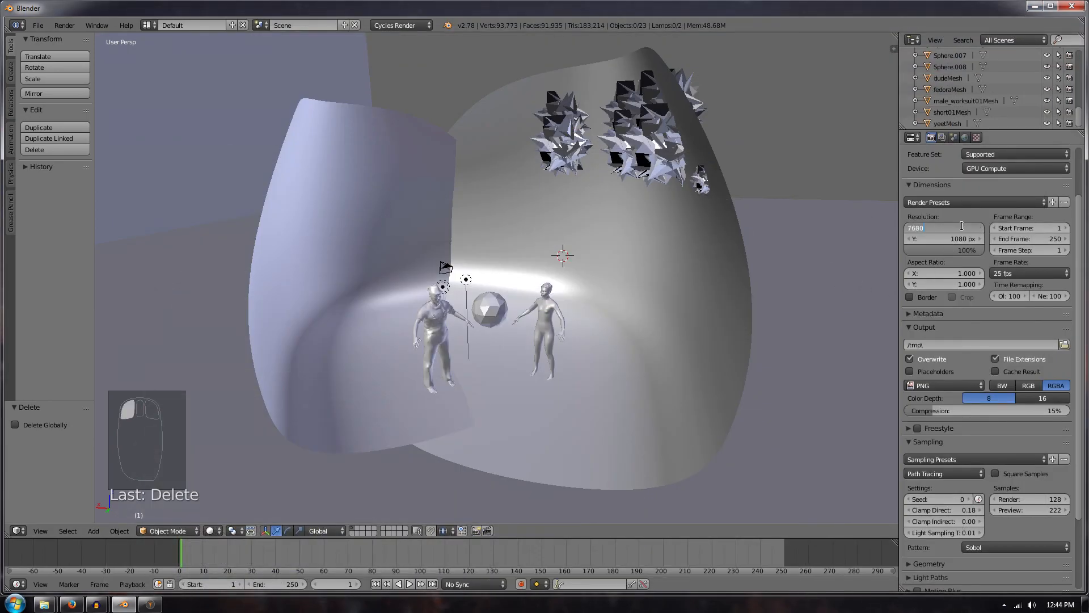
key(Return)
click(959, 237)
text(4320)
key(Return)
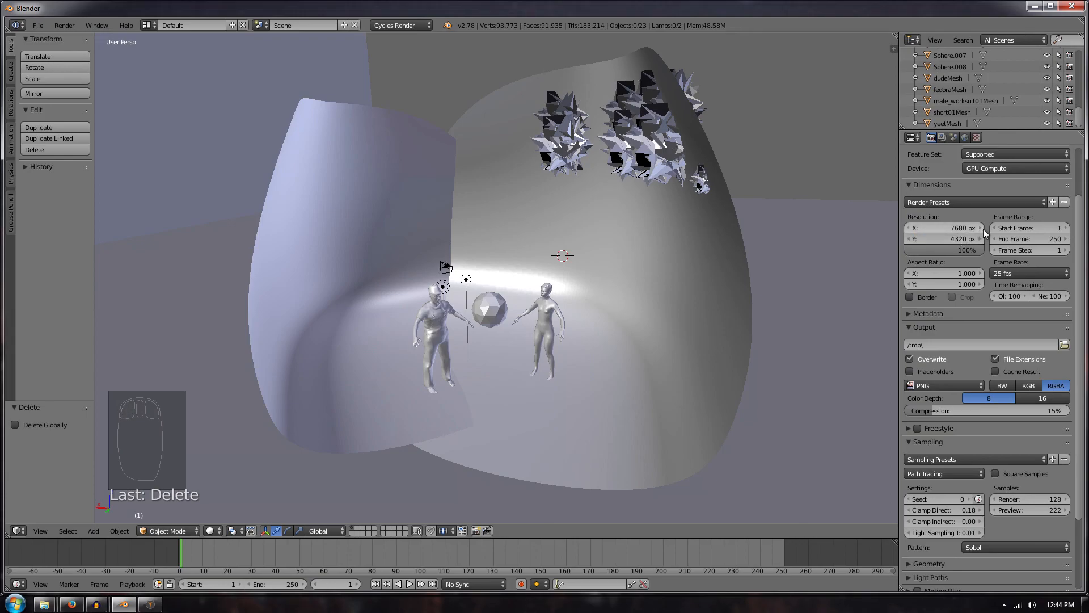
key(shift+z)
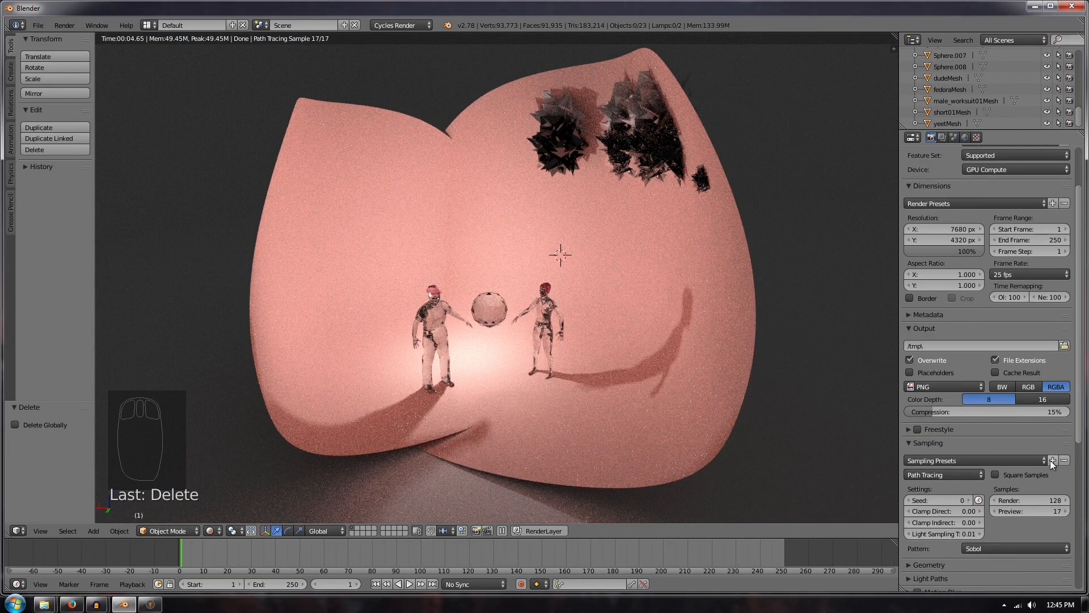
scroll(1054, 462, down, 6)
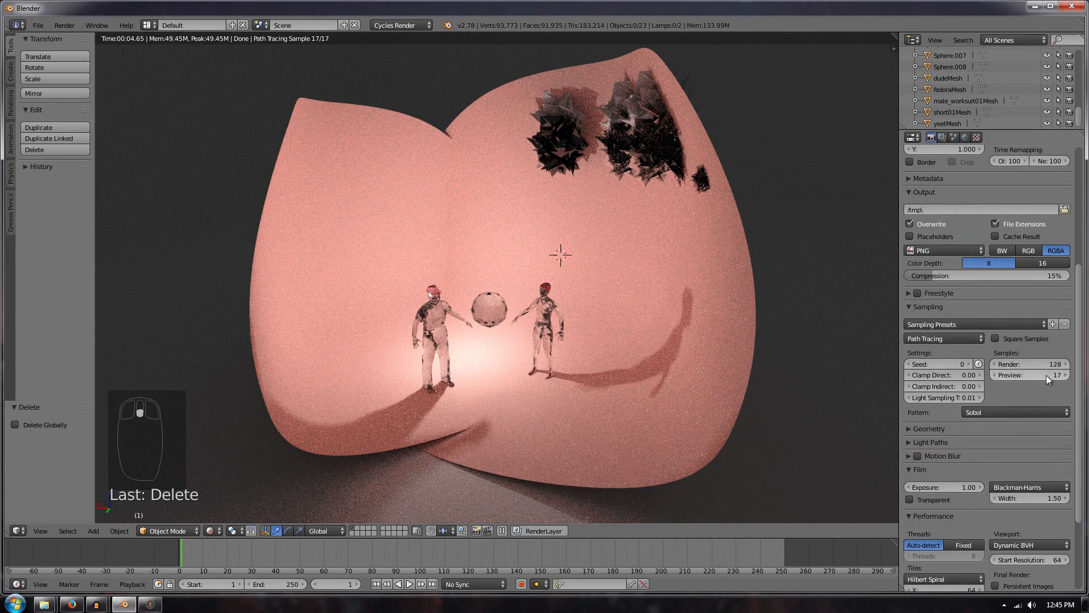
click(1045, 376)
click(1053, 367)
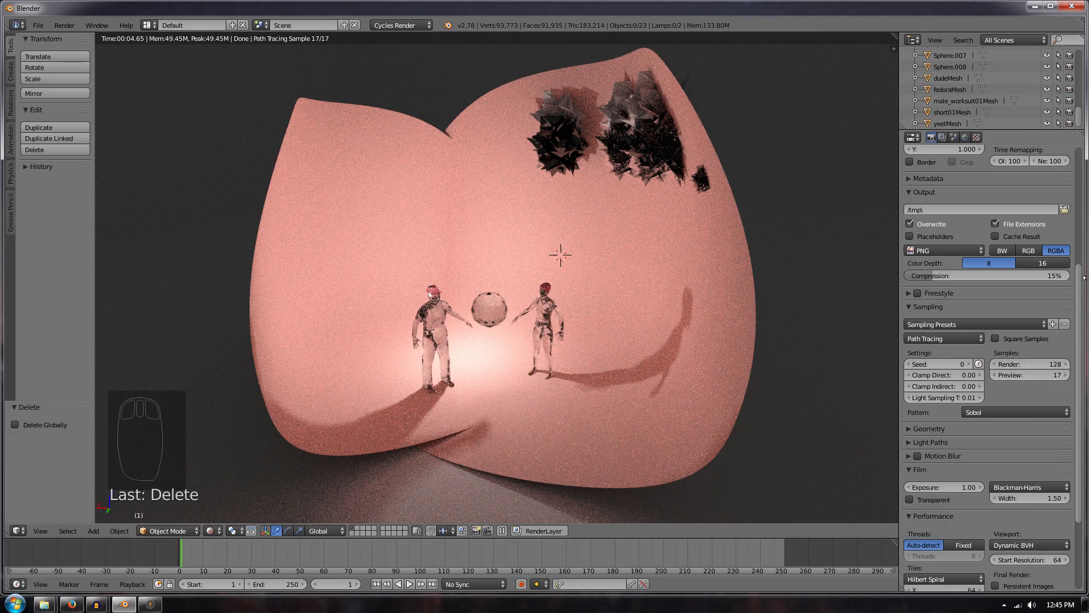
Step: Change the render feature set to Experimental
scroll(963, 243, up, 8)
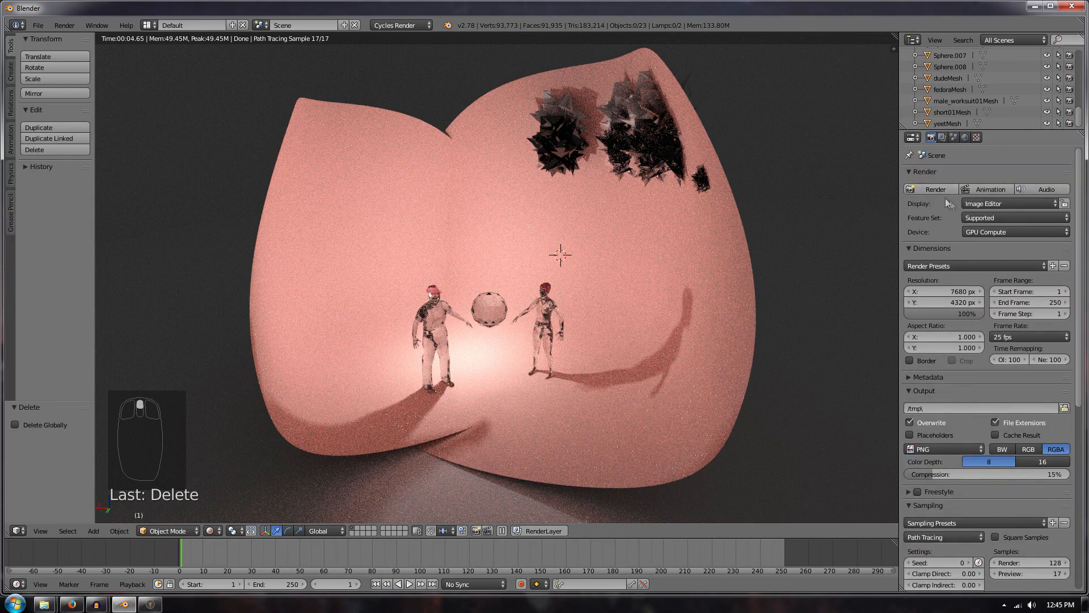
click(993, 232)
click(993, 204)
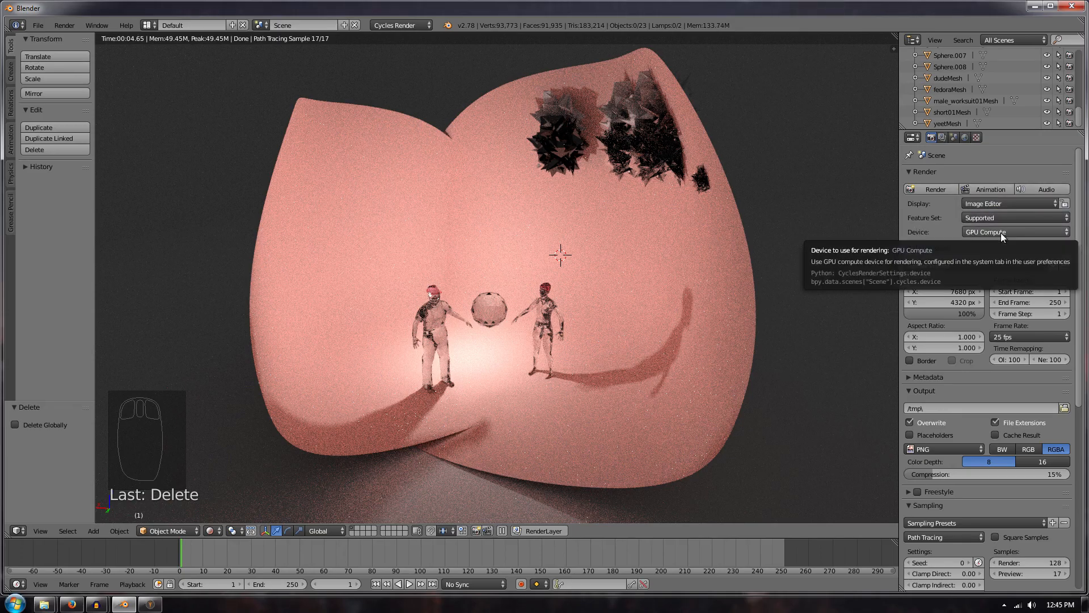
click(1002, 217)
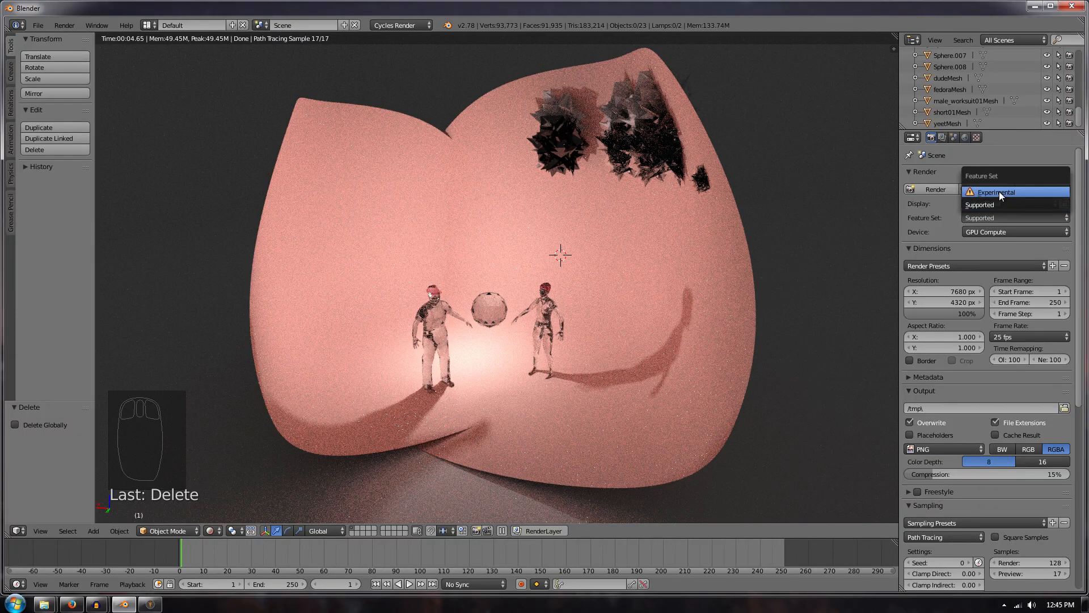
click(998, 192)
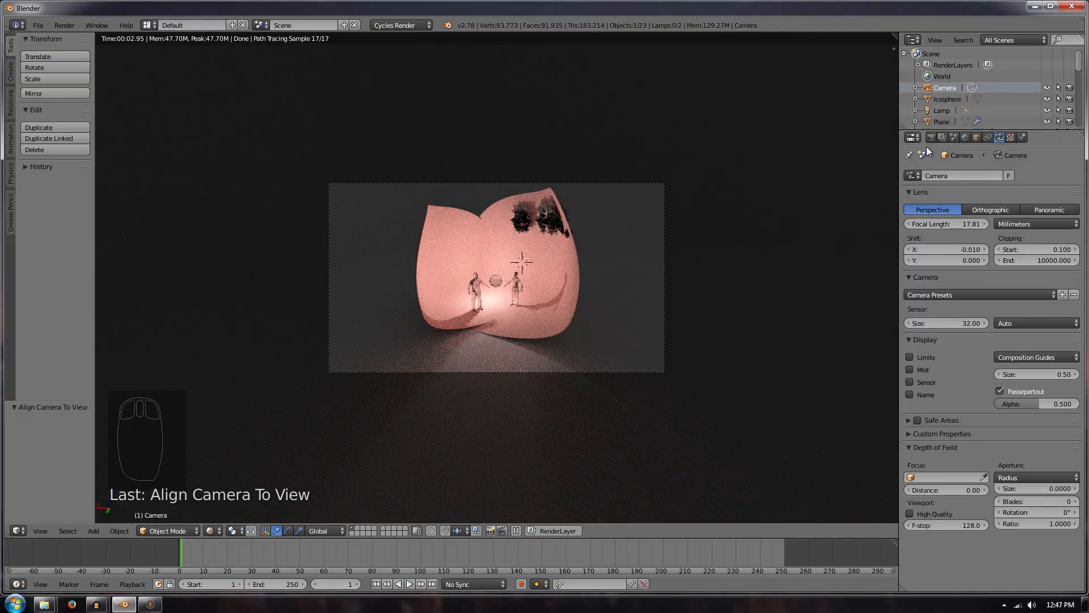
Step: Start the final still render of the scene from the camera
click(931, 142)
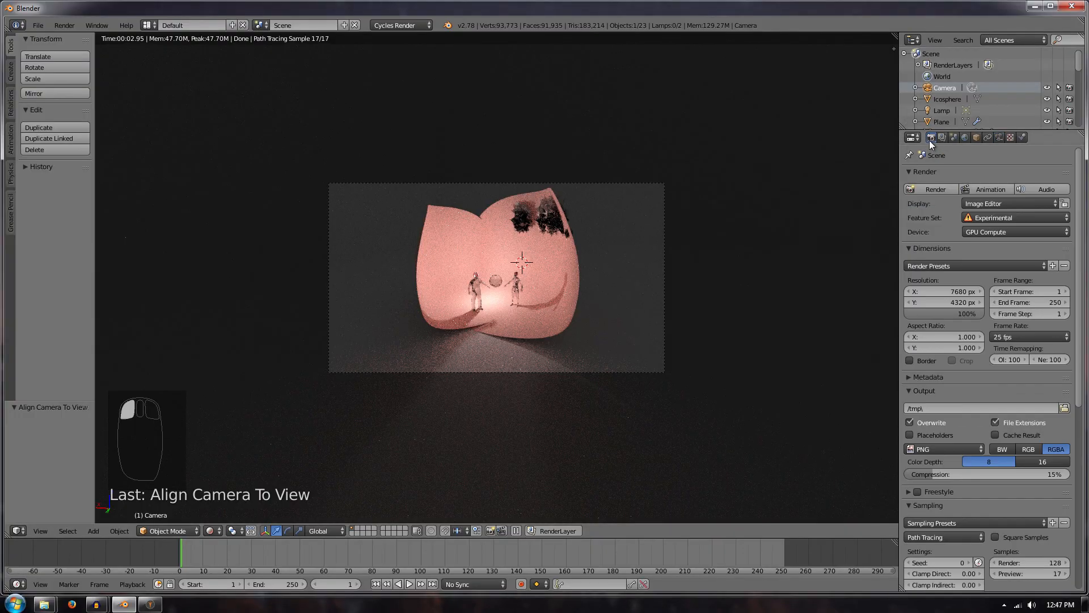
click(941, 185)
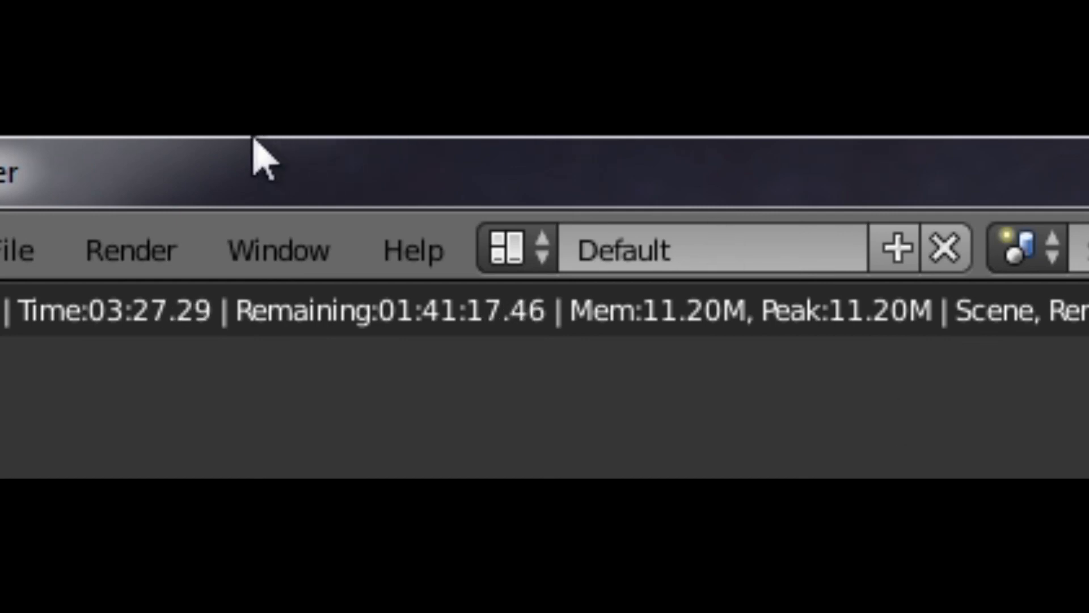
click(281, 250)
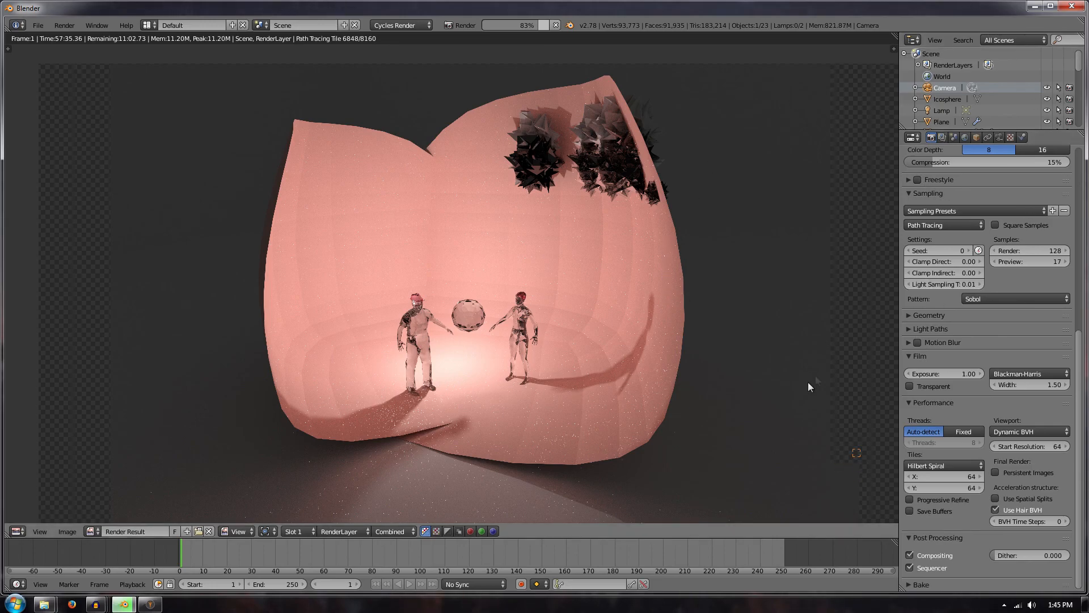
Step: Examine the glass figures, the sphere and the spiky clusters up close in the image being rendered
scroll(408, 331, up, 4)
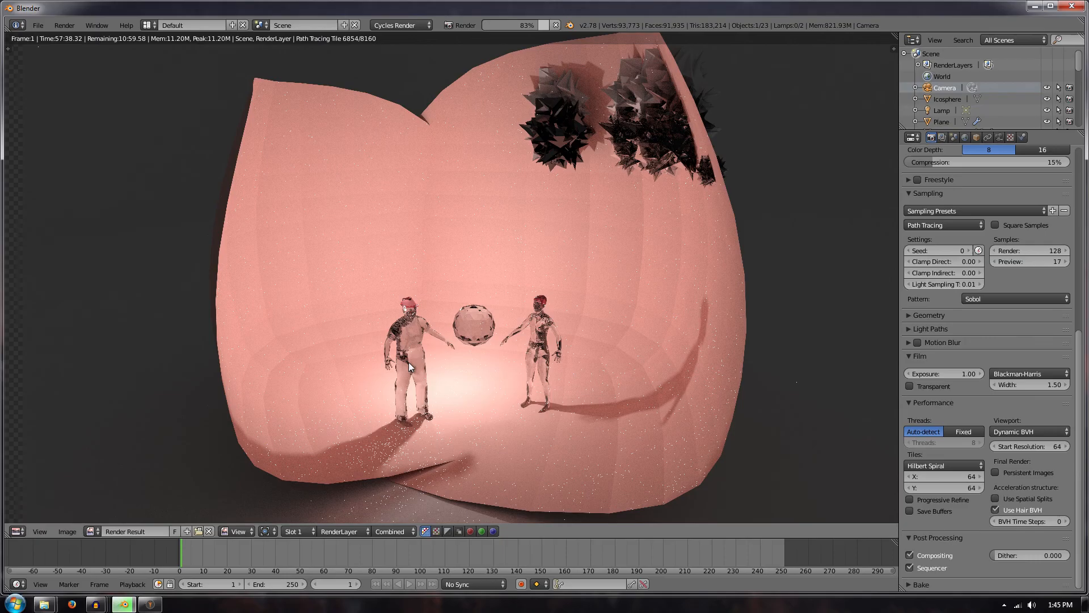
scroll(404, 403, up, 3)
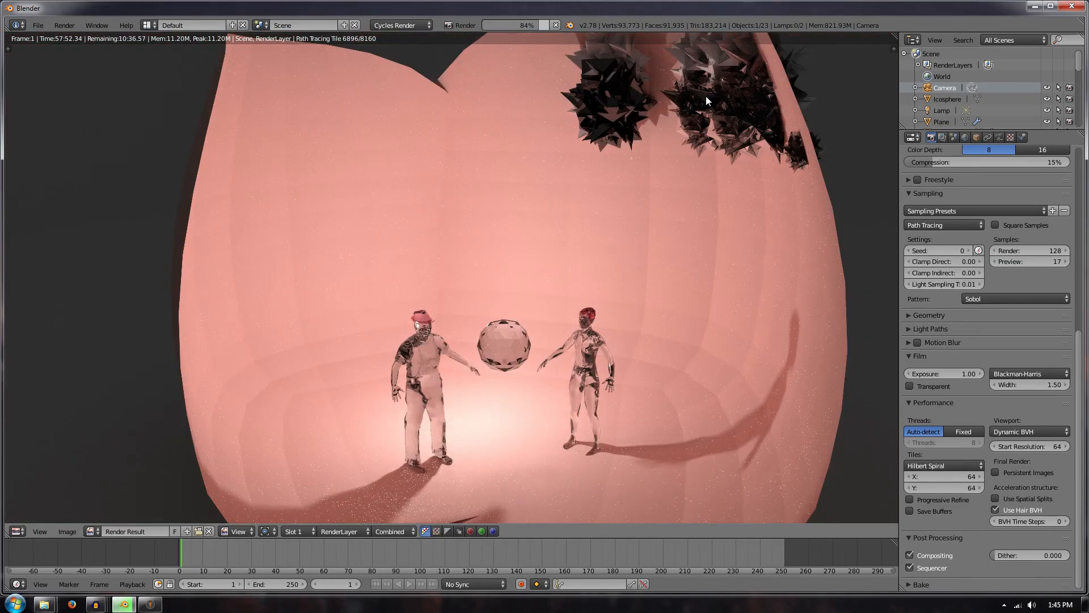
middle_drag(703, 142, 348, 297)
scroll(663, 281, up, 3)
middle_drag(586, 214, 569, 256)
scroll(568, 255, down, 1)
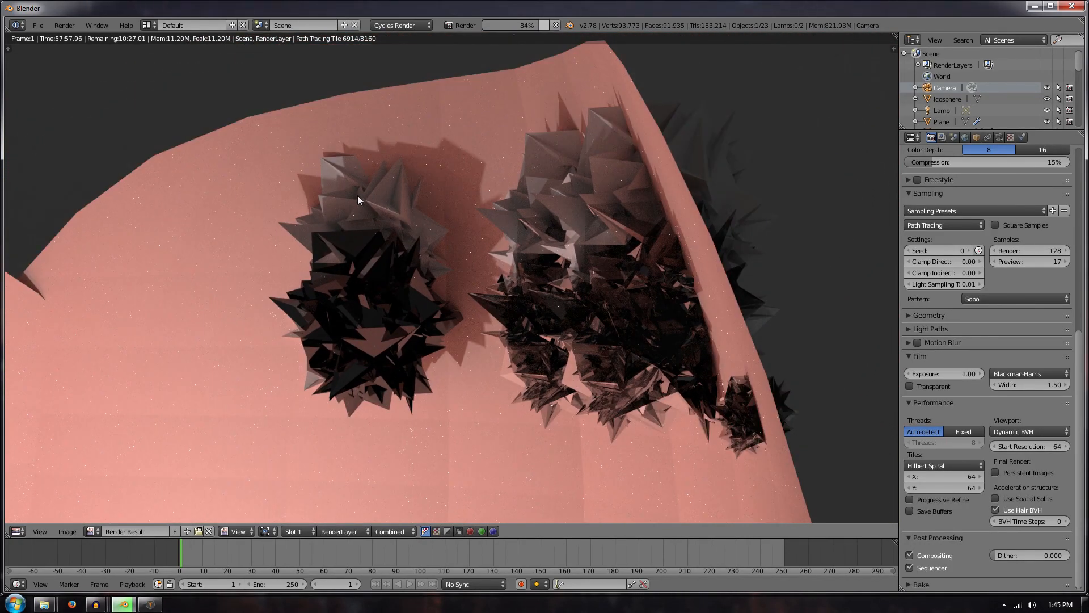
scroll(345, 195, up, 1)
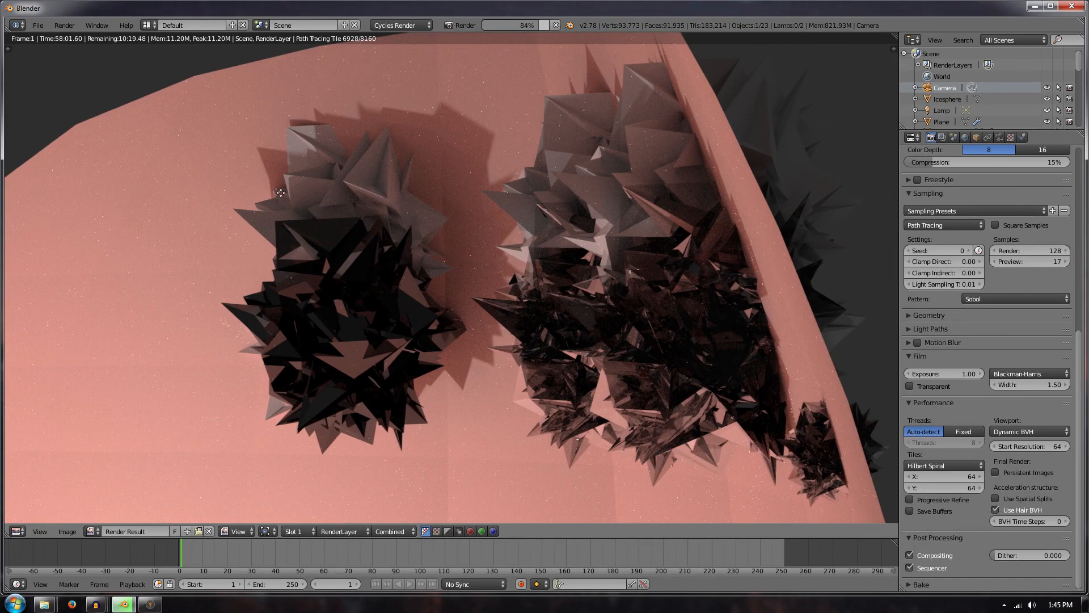
middle_drag(276, 191, 364, 210)
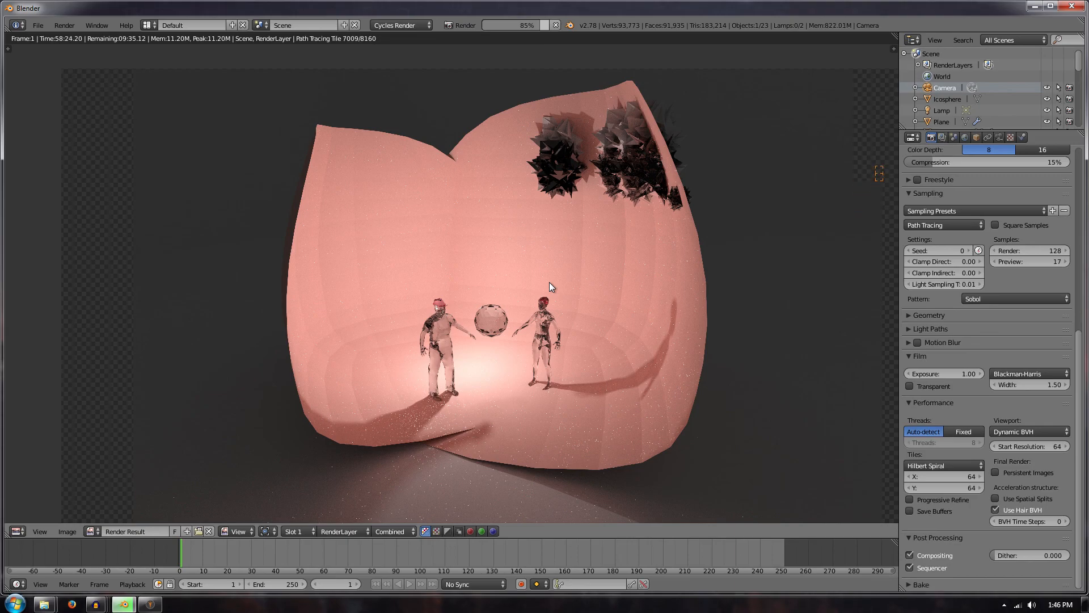
Step: Save a copy of the finished render as a PNG named "surrealistic eutopia" in the Documents folder
click(67, 532)
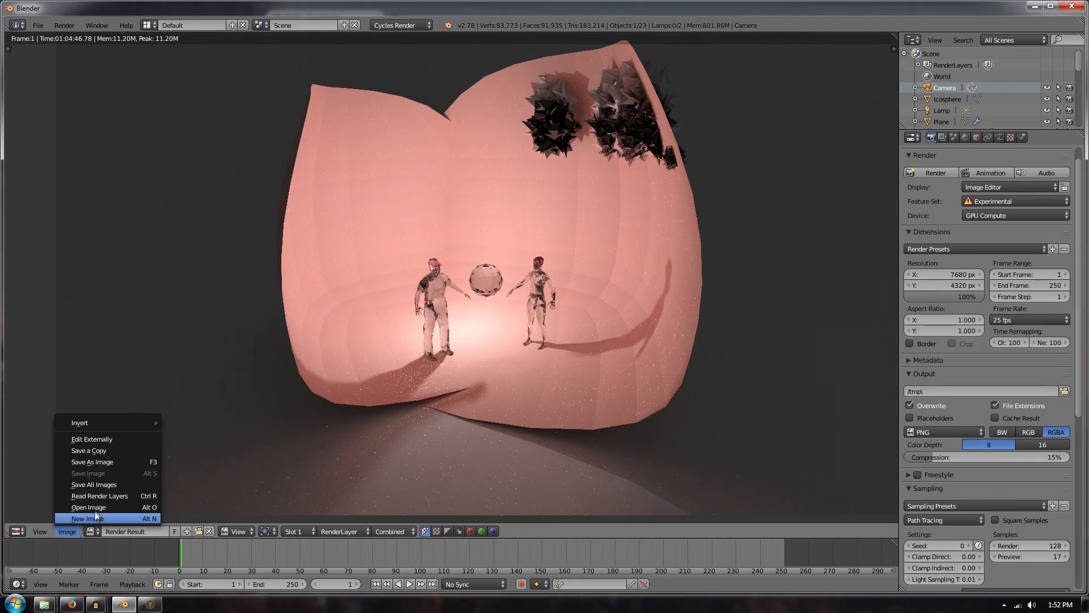
click(103, 450)
click(161, 64)
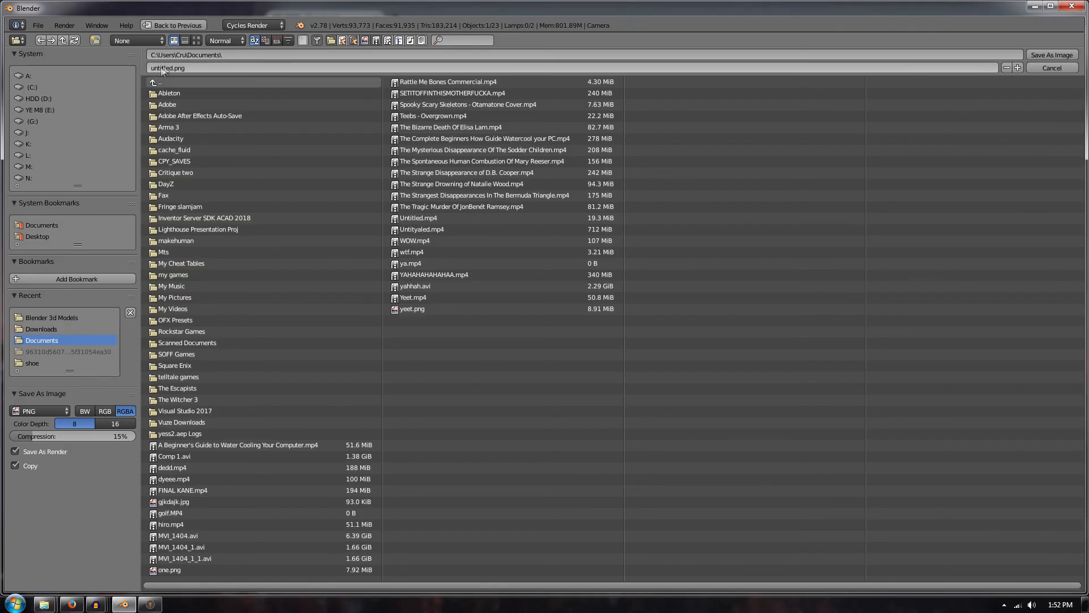
text(yeet)
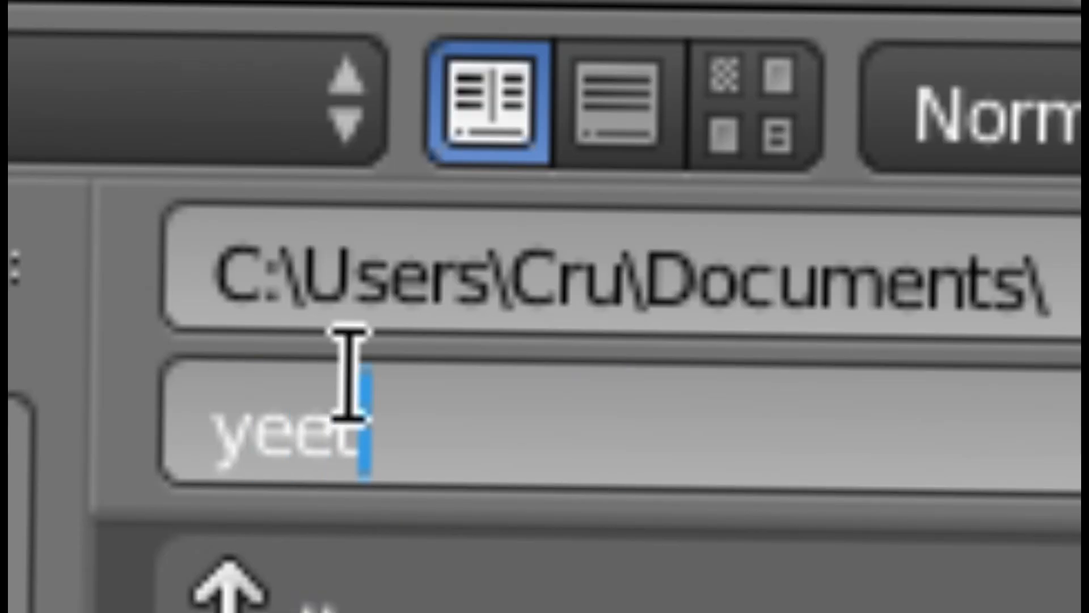
key(BackSpace)
key(BackSpace)
key(BackSpace)
key(BackSpace)
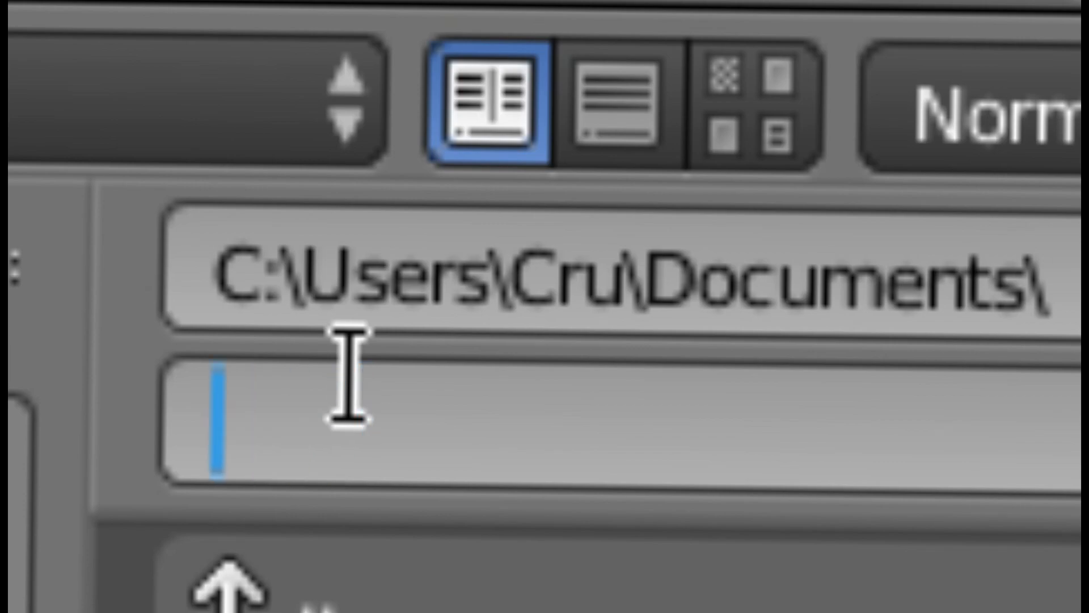
text(surrealistic)
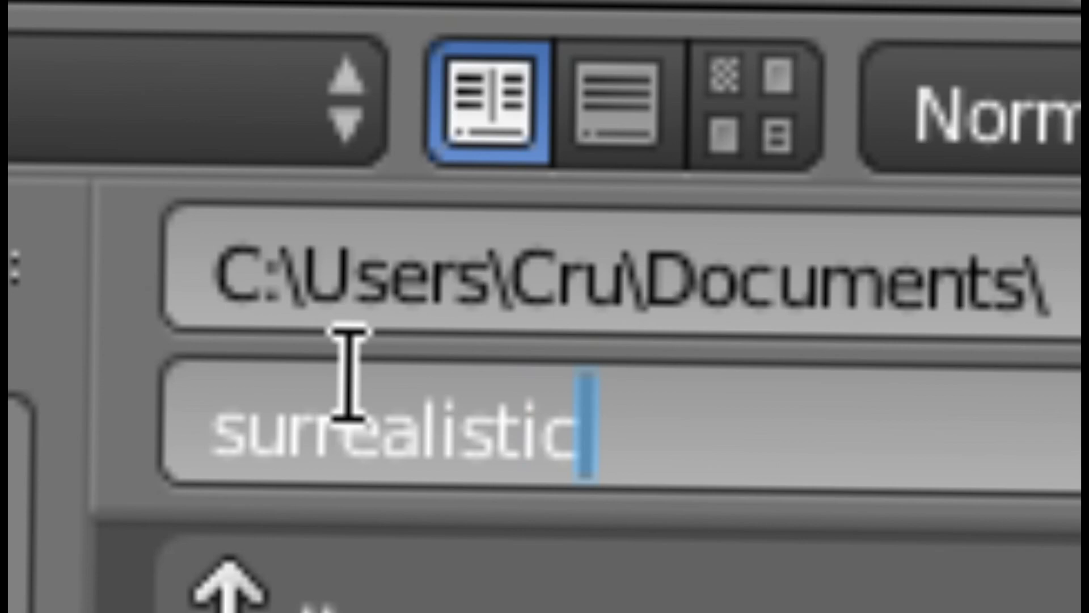
text( eutopi)
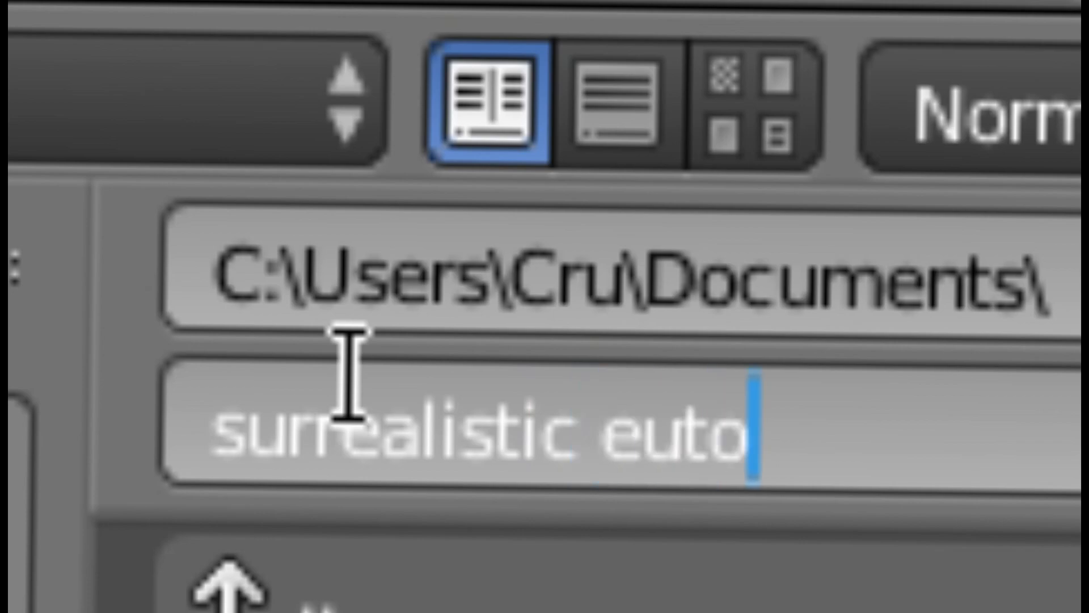
text(a)
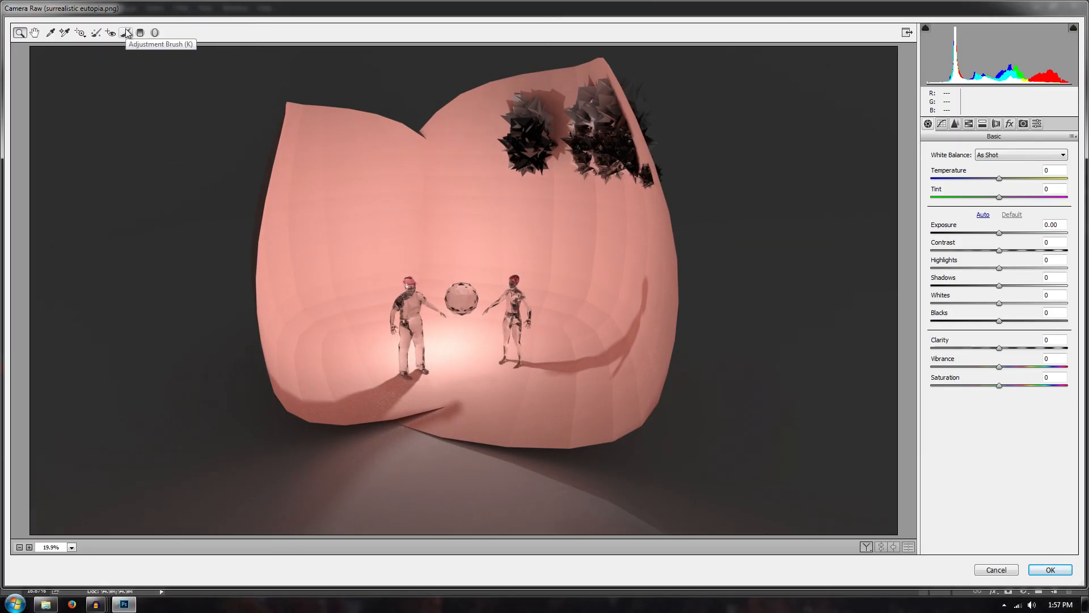
Step: Activate the Adjustment Brush in the Camera Raw filter for local corrections on the render
click(126, 33)
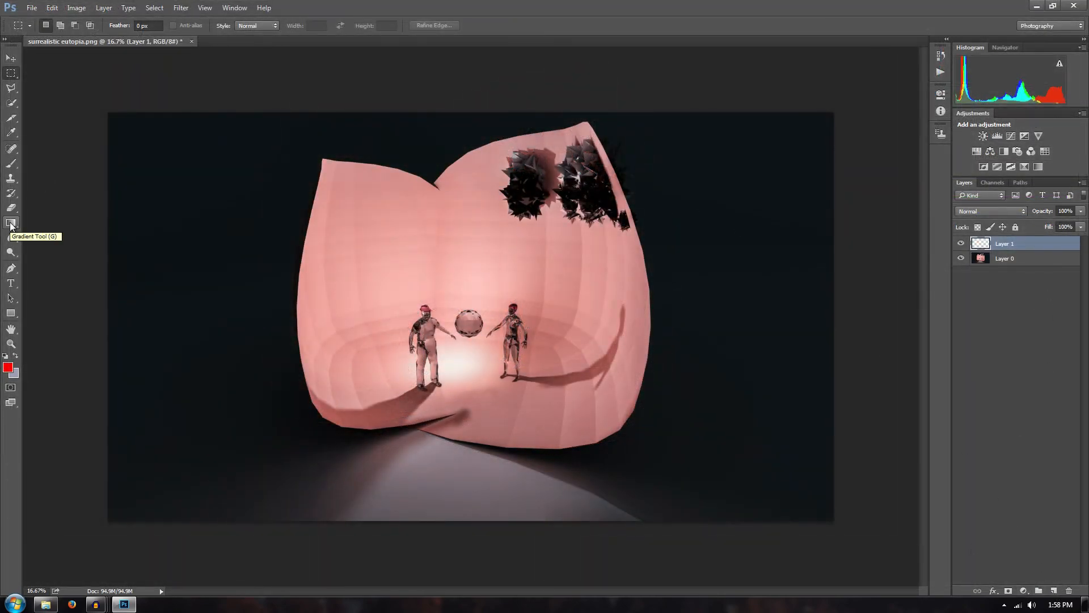
Step: Open the background colour for the gradient fill and shift the hue of the gradient layer beneath the render
click(13, 373)
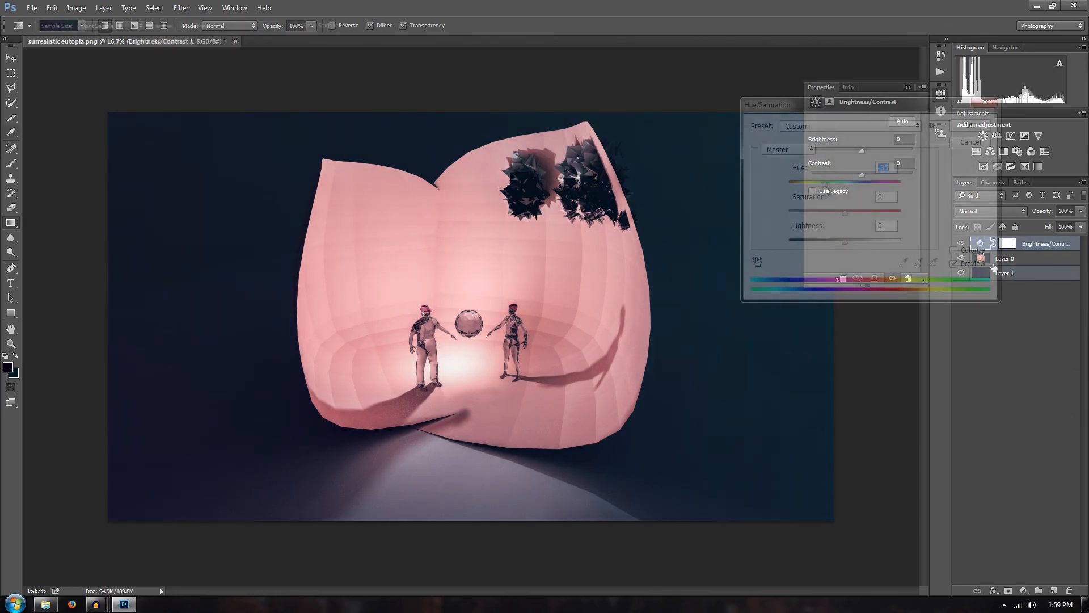
drag(832, 179, 849, 178)
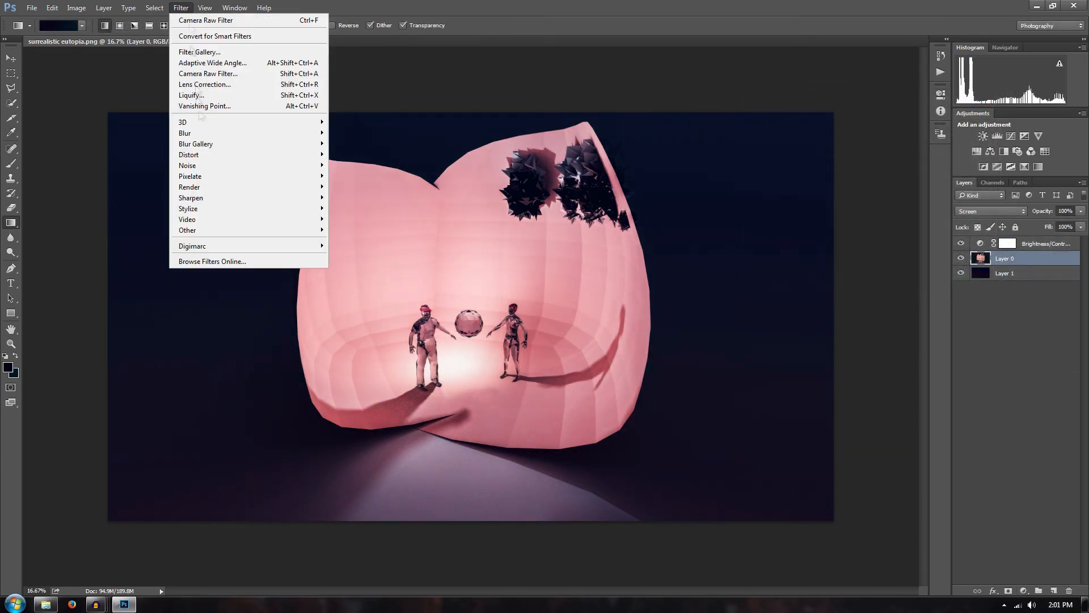
Step: Apply the Reduce Noise filter to the render on Layer 0 with two of its slider settings lowered
mouse_move(255, 165)
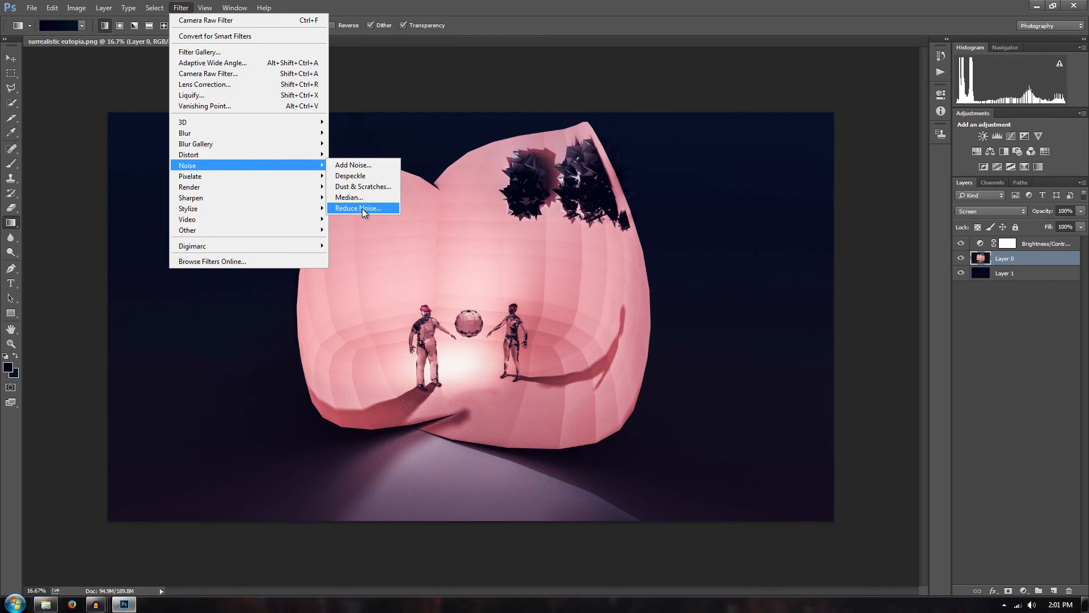
click(349, 209)
drag(699, 264, 642, 265)
drag(653, 331, 621, 328)
click(697, 157)
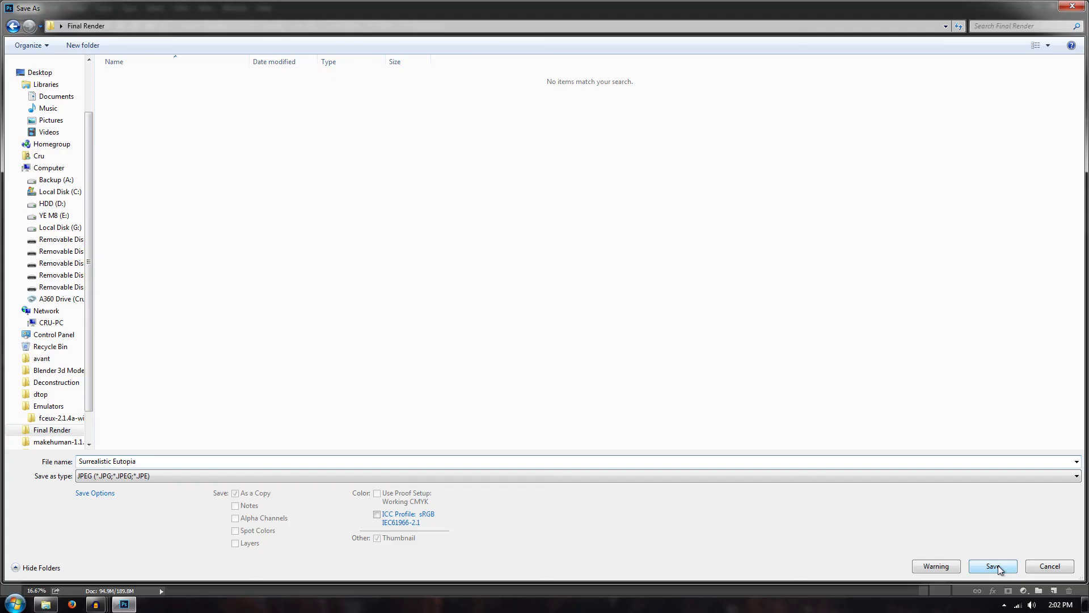
Step: Save the retouched image as a JPEG named "Surrealistic Eutopia" in the Final Render folder
click(993, 566)
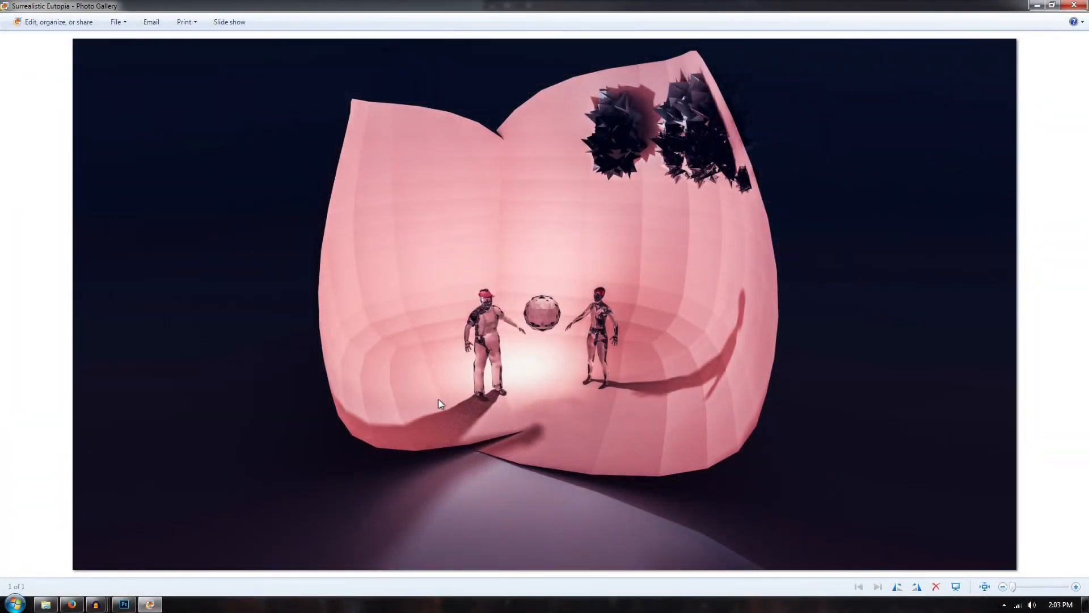
Step: Examine the glass figures, the sphere and the spiky clusters up close in the saved JPEG in Photo Gallery
scroll(503, 351, up, 5)
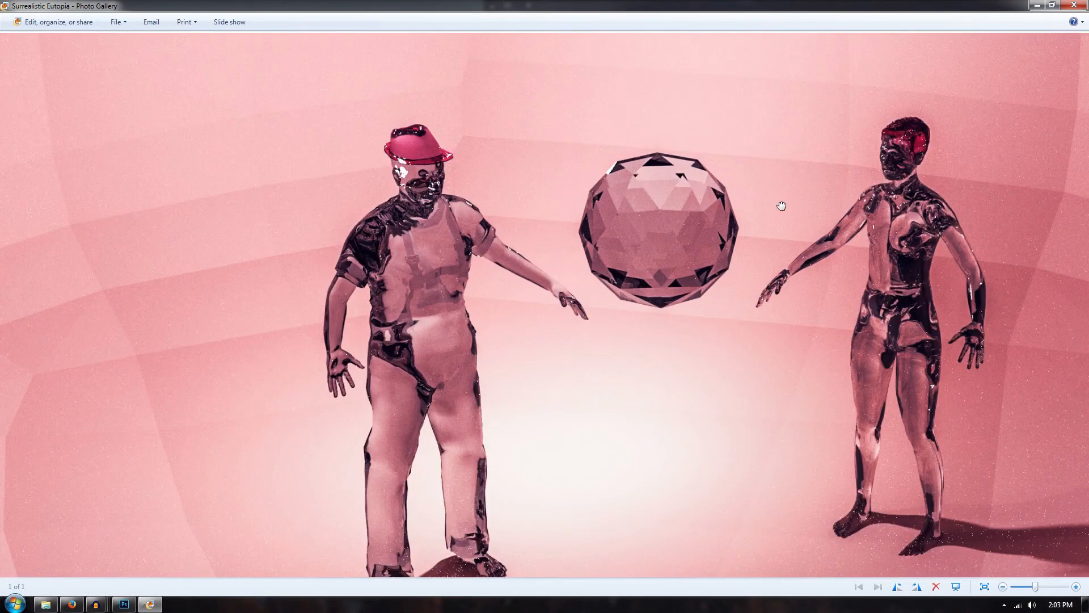
drag(781, 206, 657, 195)
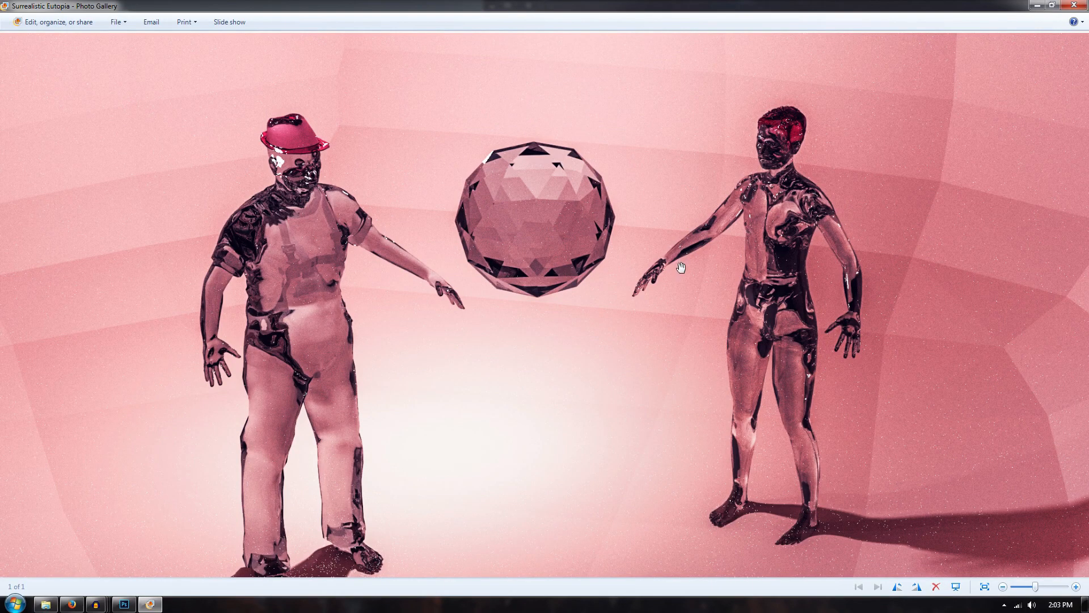
scroll(689, 242, down, 3)
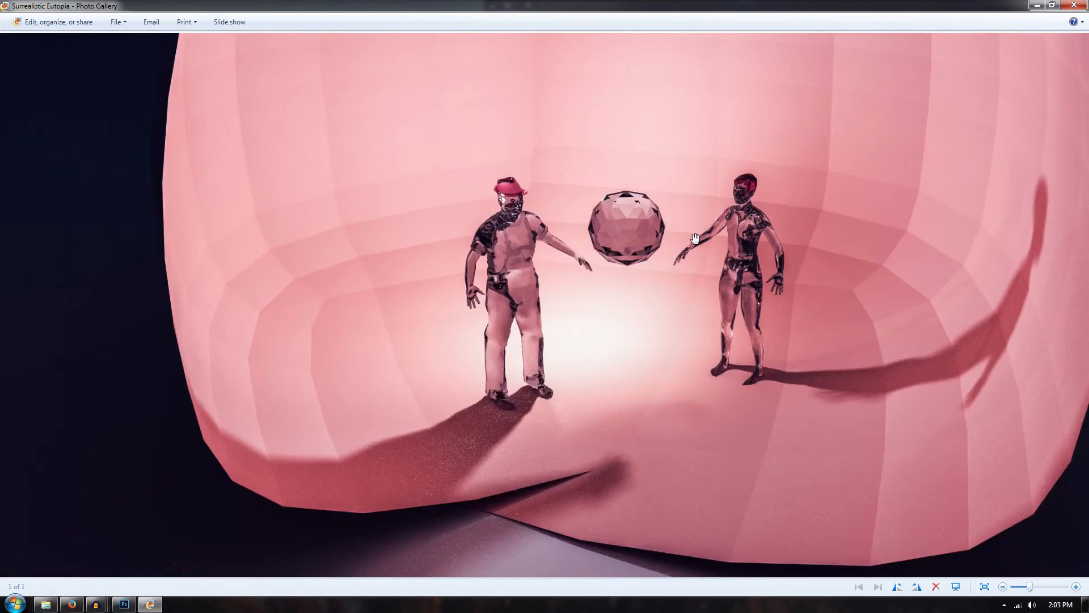
scroll(707, 114, up, 5)
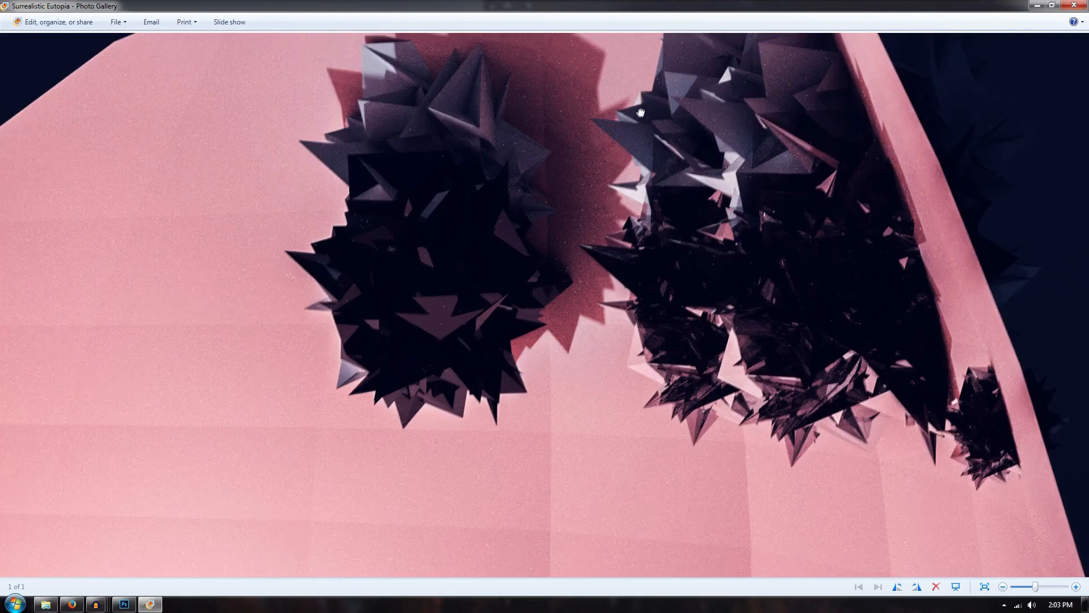
drag(641, 113, 607, 149)
drag(780, 357, 761, 391)
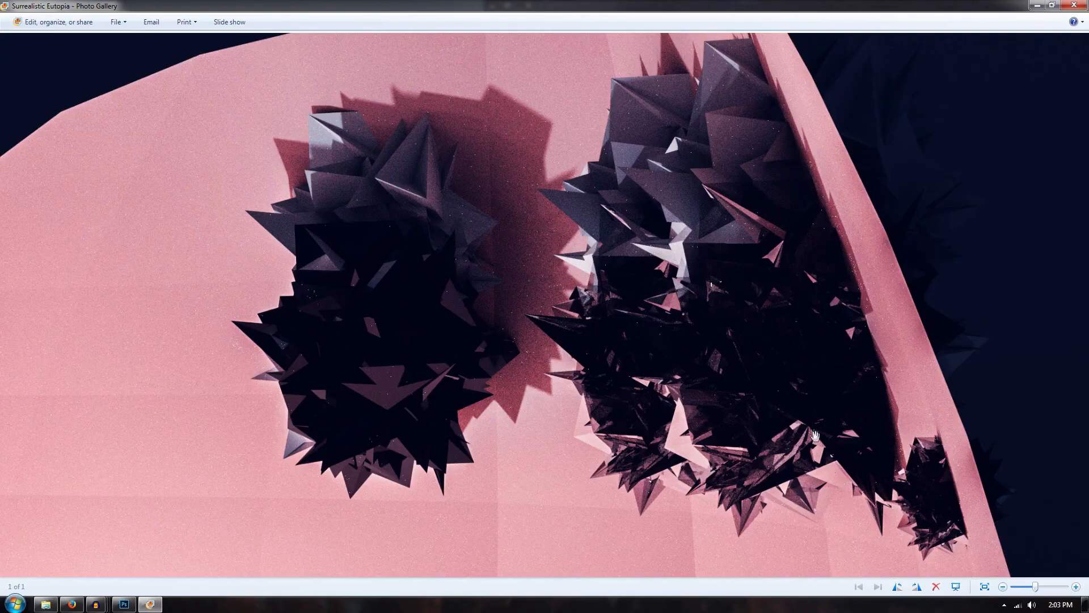
drag(741, 240, 600, 319)
scroll(599, 319, down, 6)
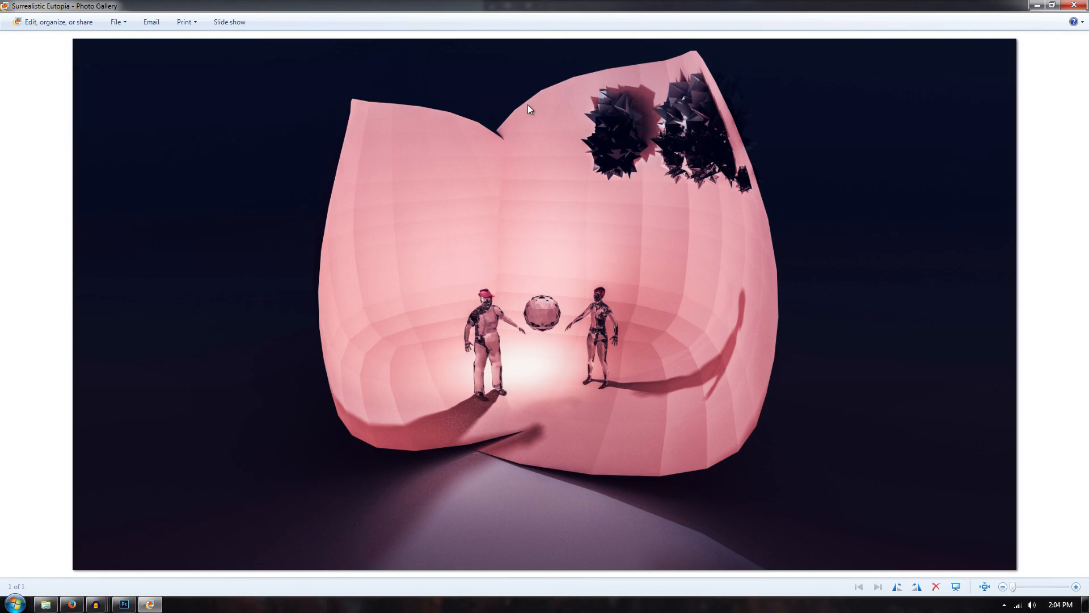
mouse_move(96, 604)
click(287, 573)
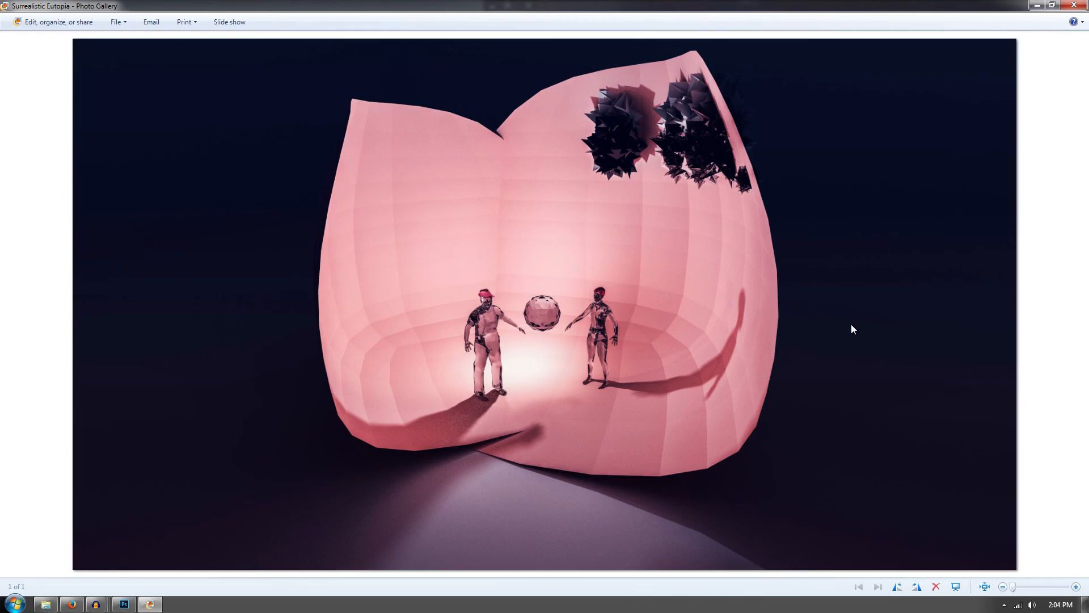
scroll(851, 328, up, 5)
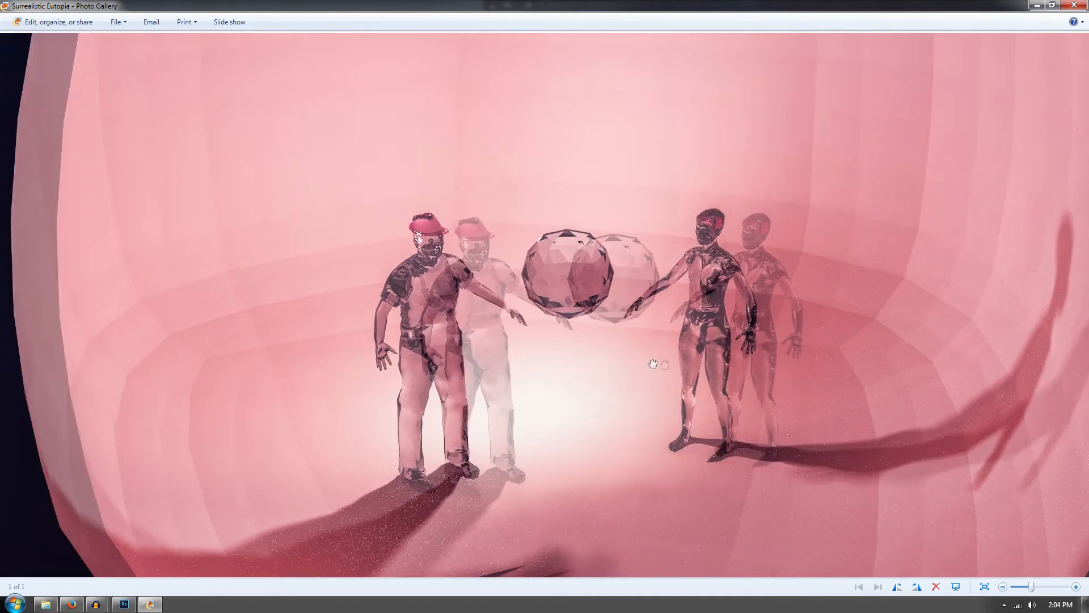
scroll(562, 339, down, 5)
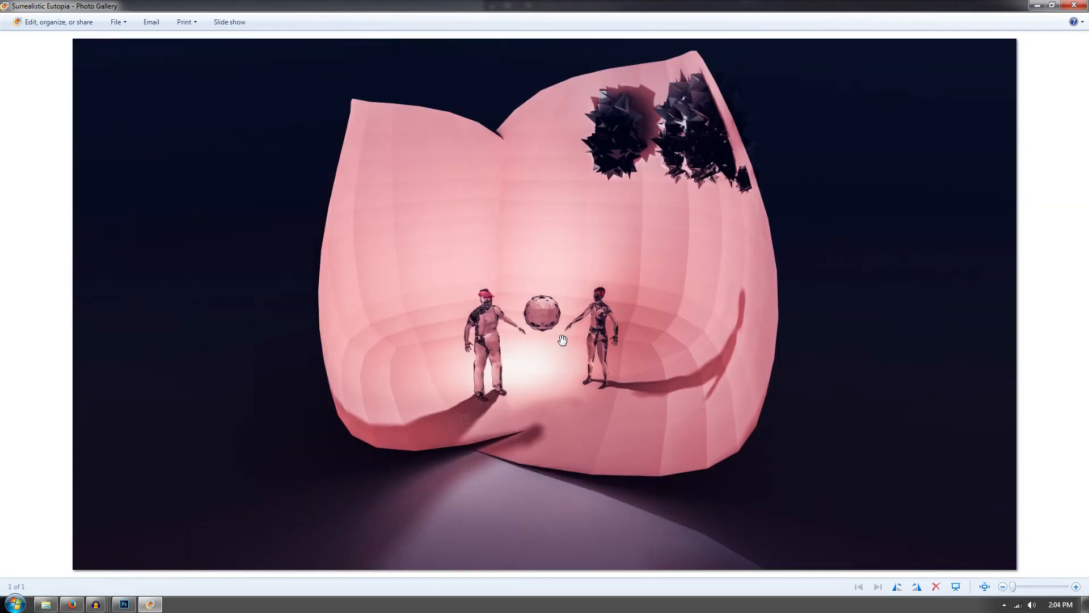